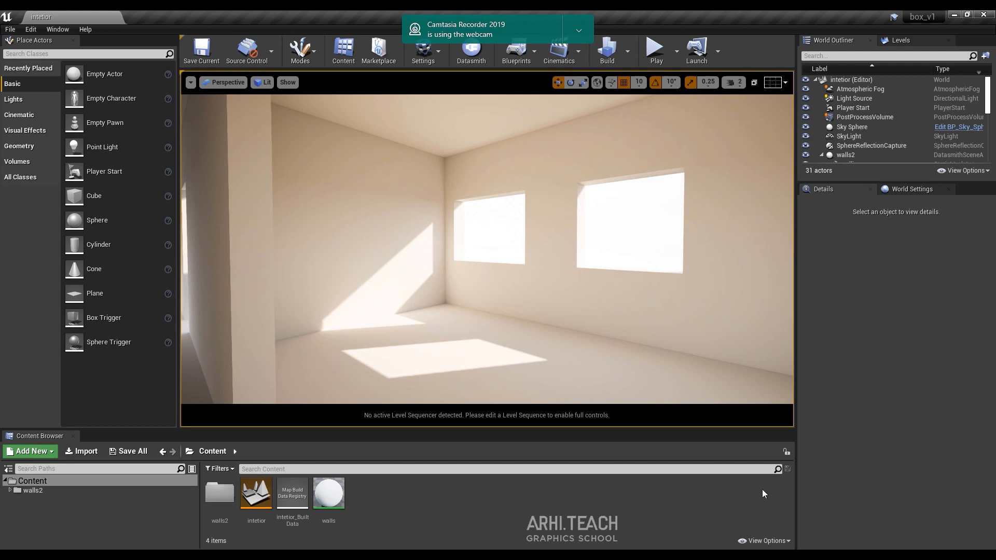
Step: Create a blank Games project named wall_v2 in Unreal Engine 4.25.3, without starter content
click(750, 558)
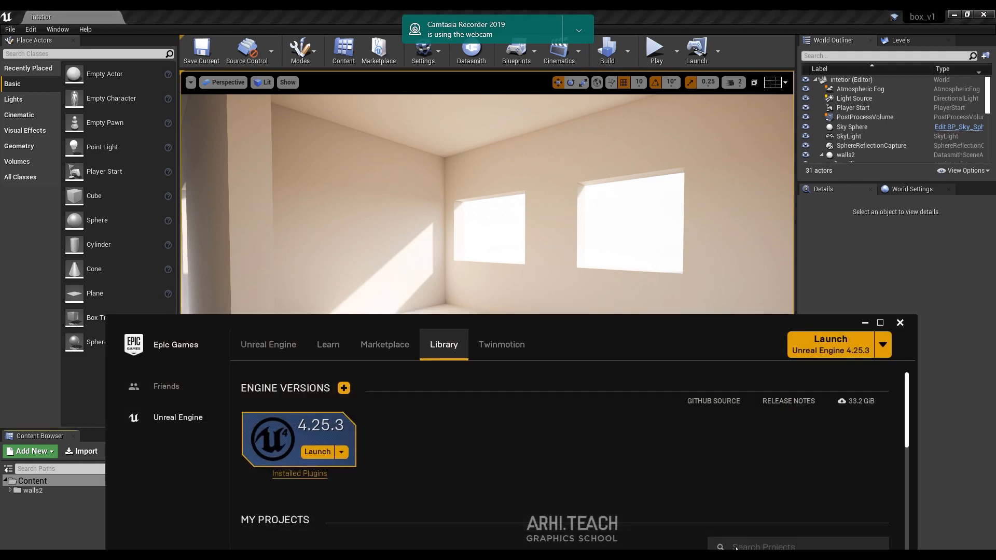
click(317, 456)
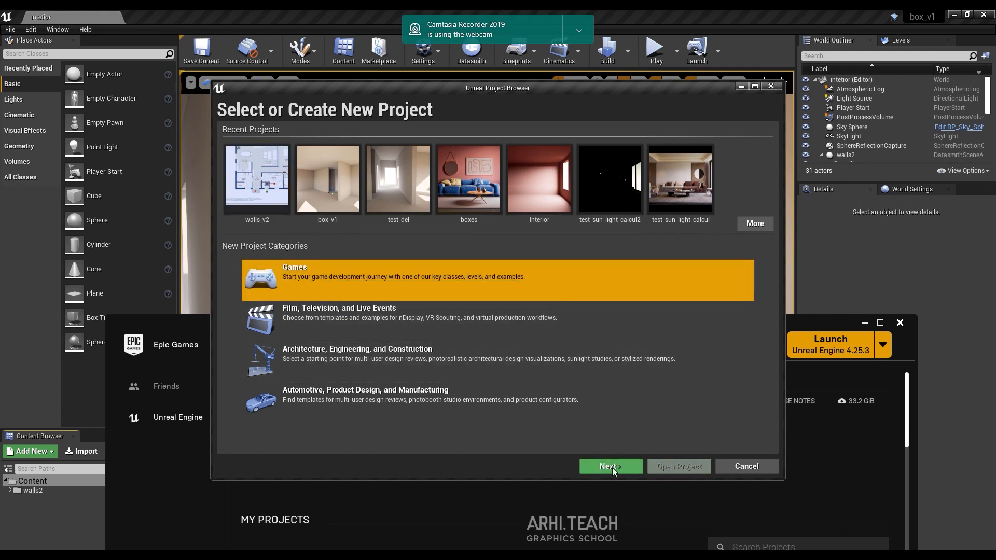
click(611, 466)
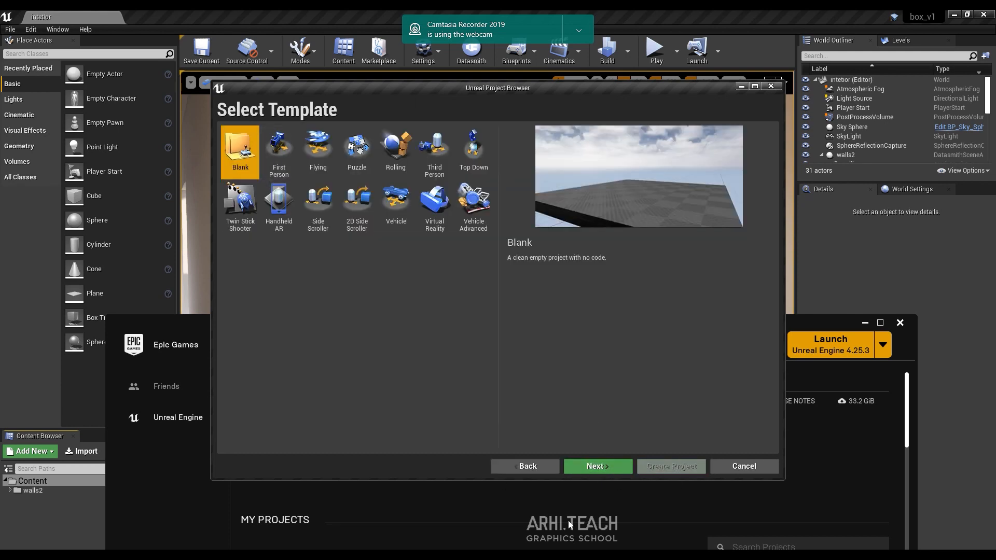
click(597, 466)
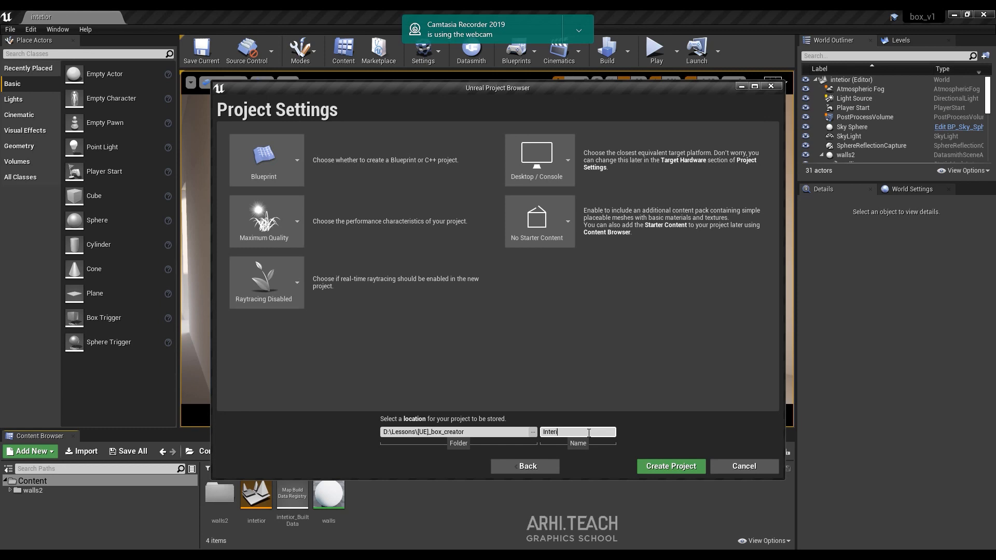
text(wall_v2)
click(670, 467)
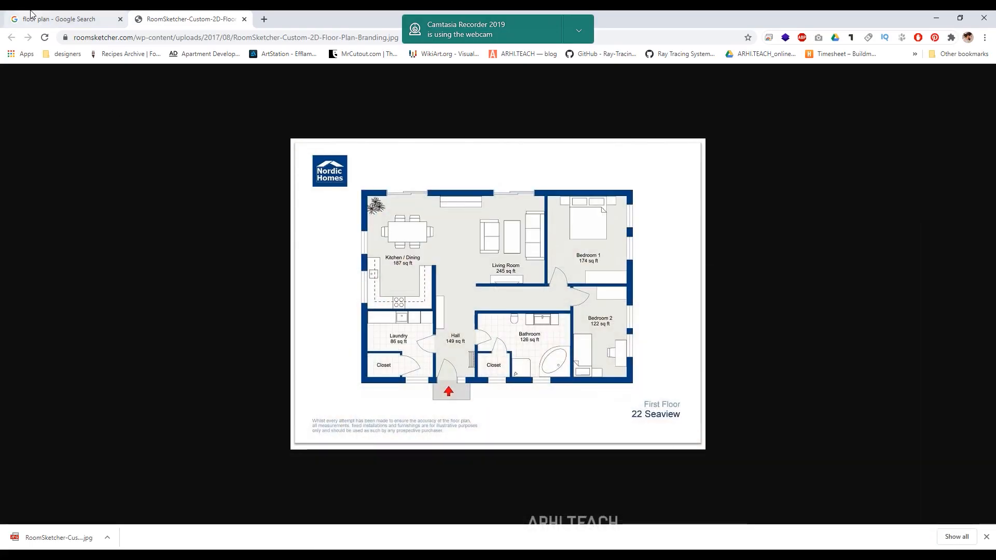
Step: Switch to the Google image results for "floor plan" in the browser
click(63, 19)
triple_click(127, 87)
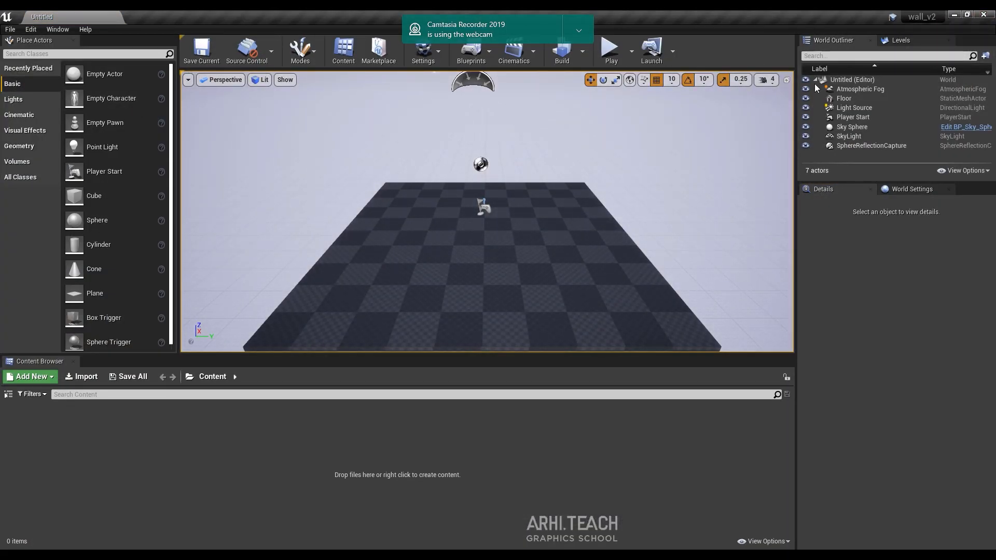
Step: Delete the Floor mesh from the default level and save the level as interior
click(503, 272)
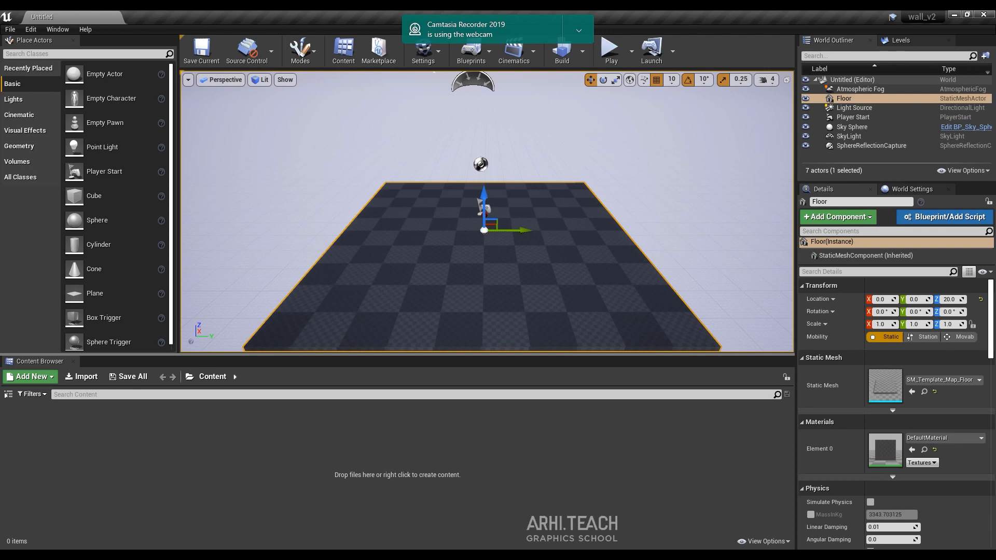
key(Delete)
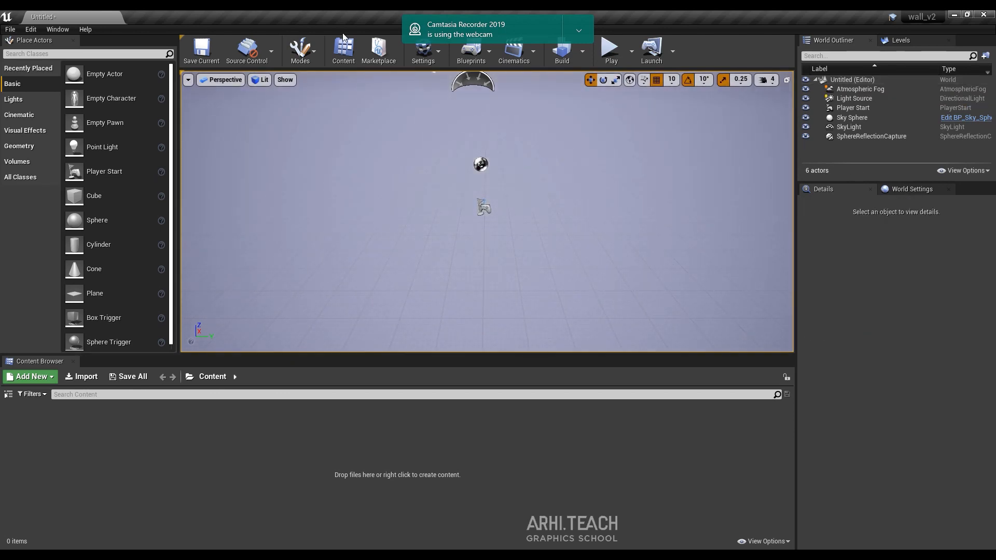
key(ctrl+s)
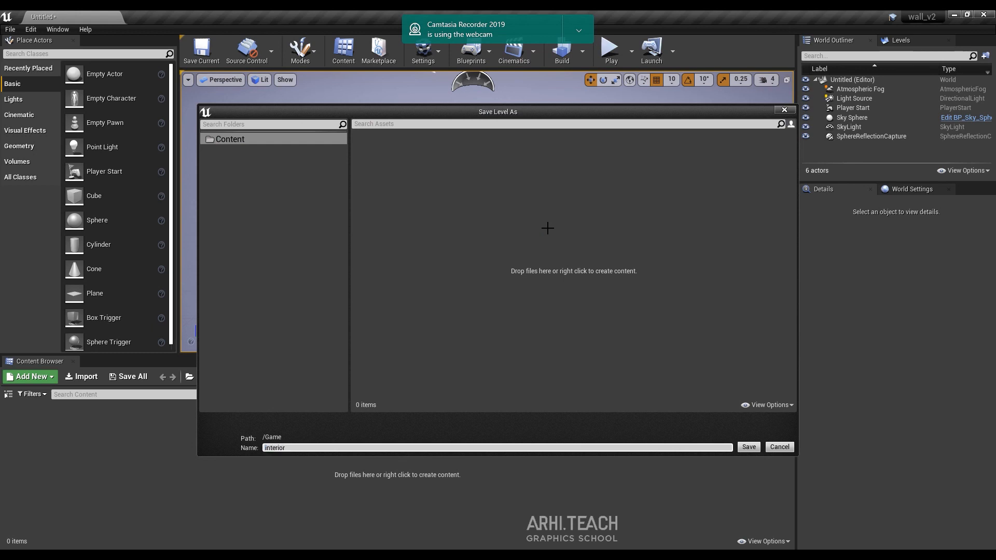
text(interior)
key(Return)
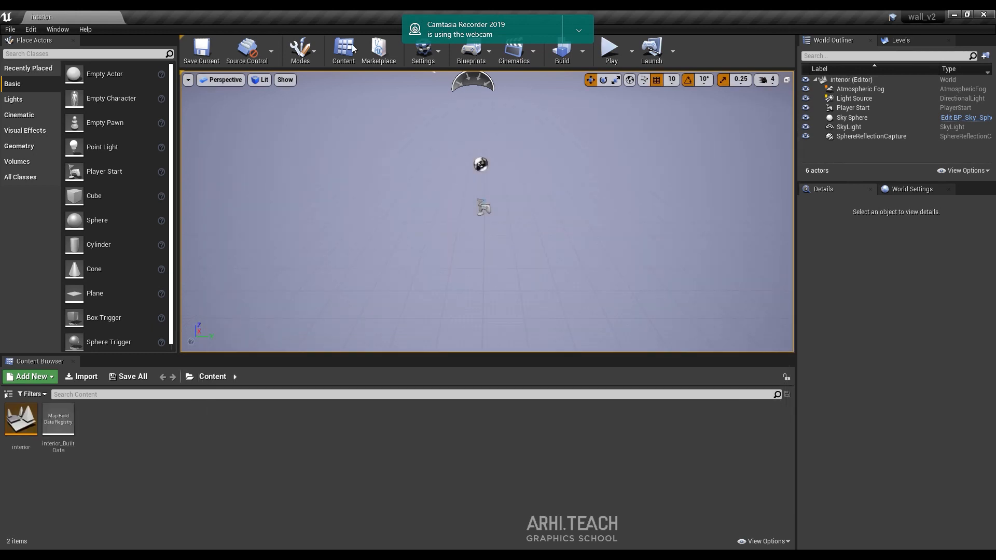
Step: Set the project's Editor Startup Map to the interior level in the Maps & Modes project settings
click(423, 52)
click(456, 94)
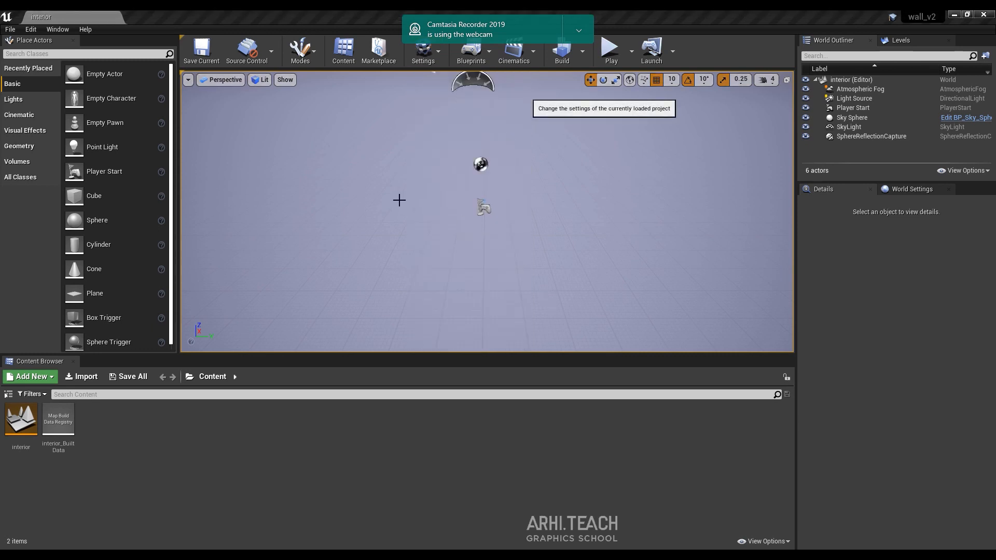
click(192, 133)
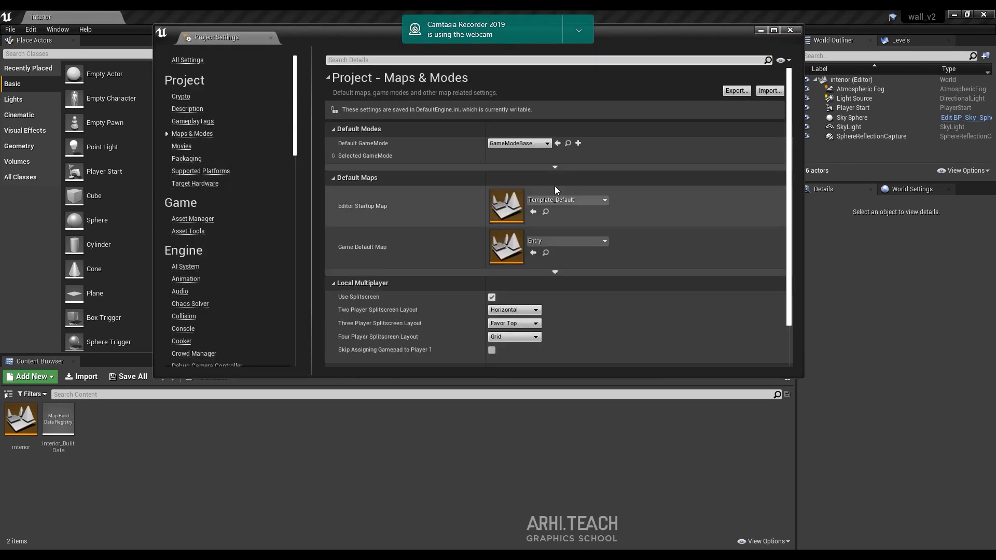
click(550, 200)
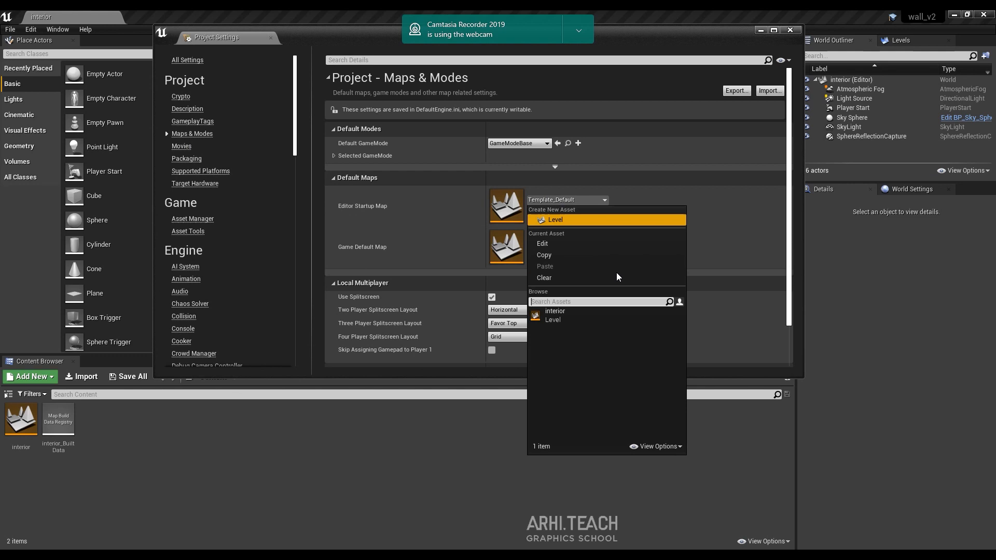
click(571, 323)
Step: Disable Bloom, Ambient Occlusion, Ambient Occlusion Static Fraction and Auto Exposure in the project's default rendering settings
scroll(203, 218, down, 10)
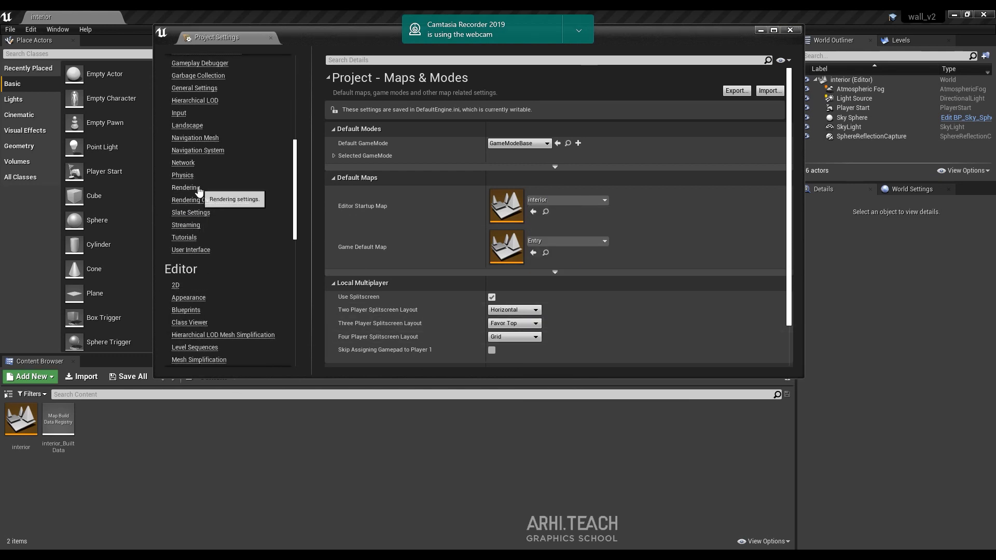
click(186, 188)
scroll(540, 259, down, 15)
scroll(540, 283, down, 5)
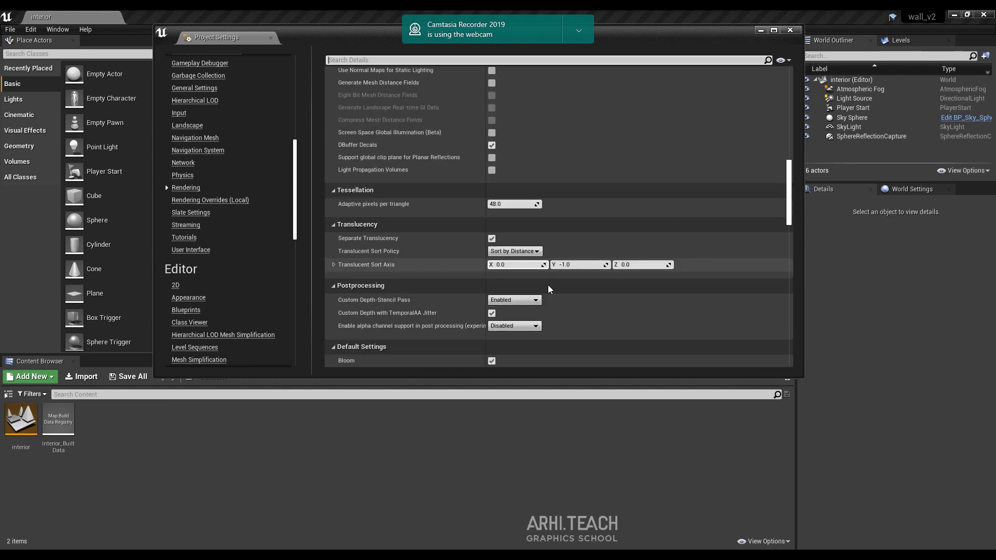
click(491, 212)
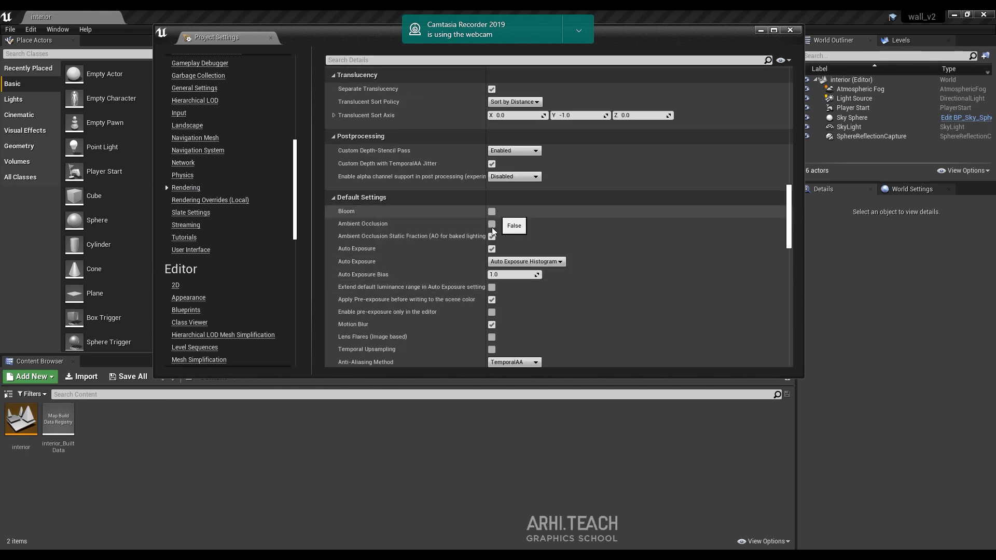
click(492, 237)
click(492, 249)
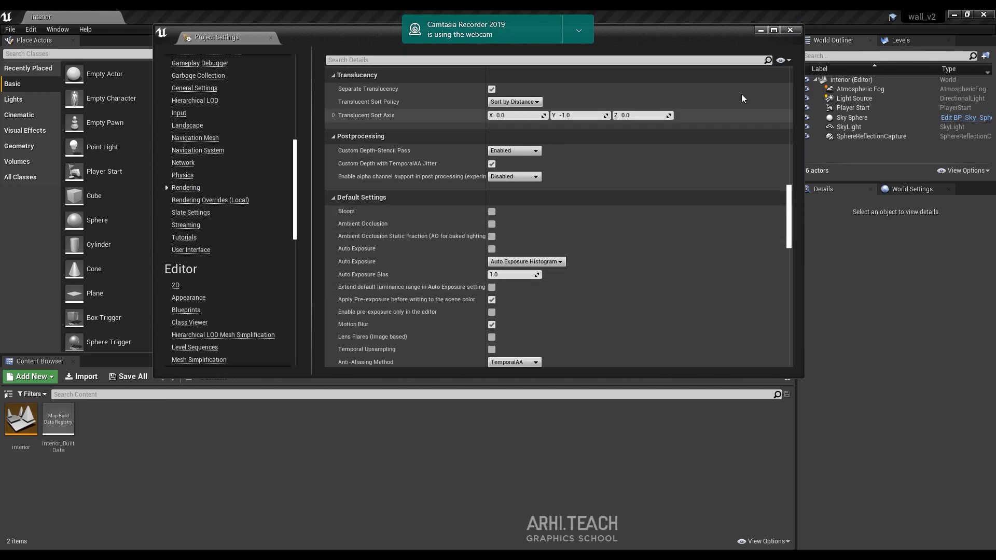
click(790, 29)
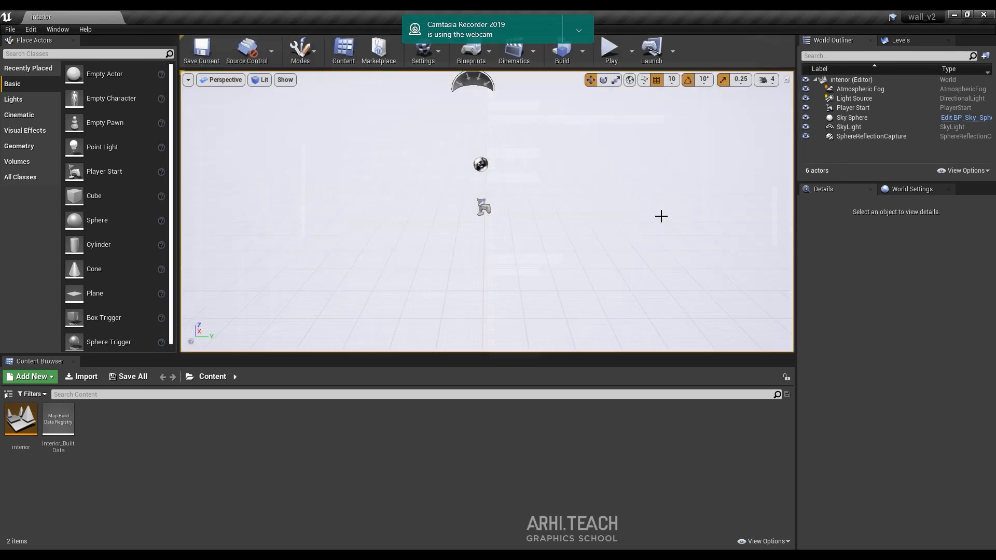
Step: Turn off Compress Lightmaps in the world's Lightmass settings and save the level
click(909, 188)
scroll(872, 385, down, 5)
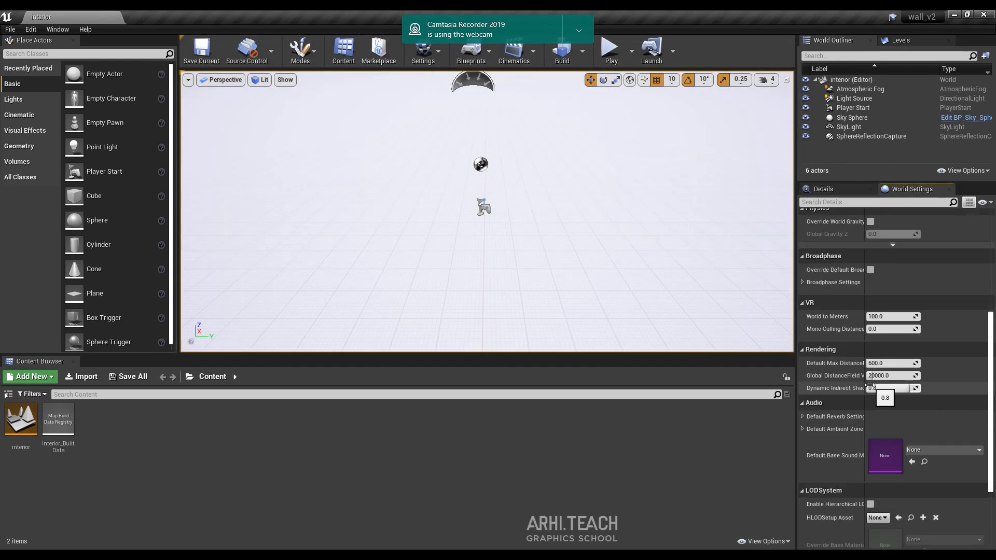
scroll(877, 374, up, 5)
click(805, 307)
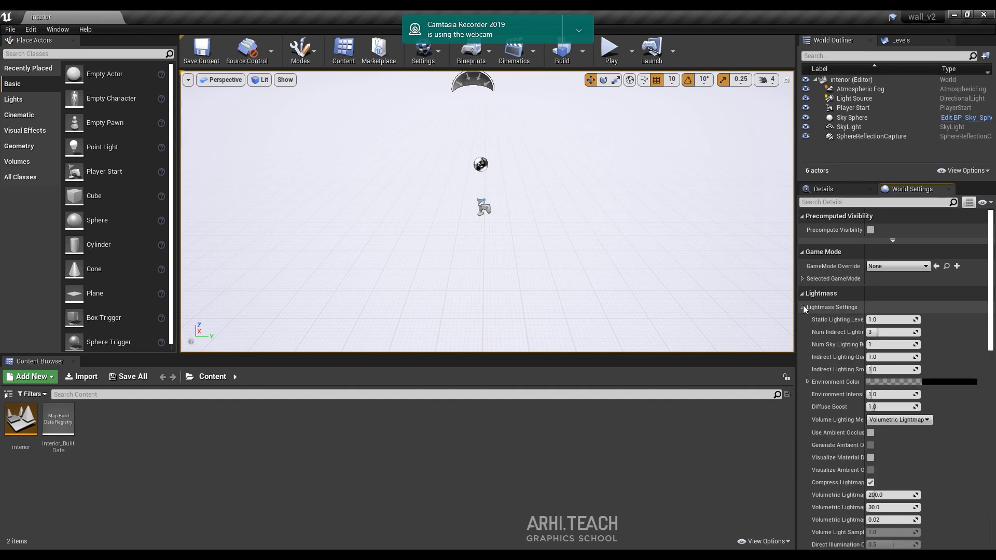
click(871, 483)
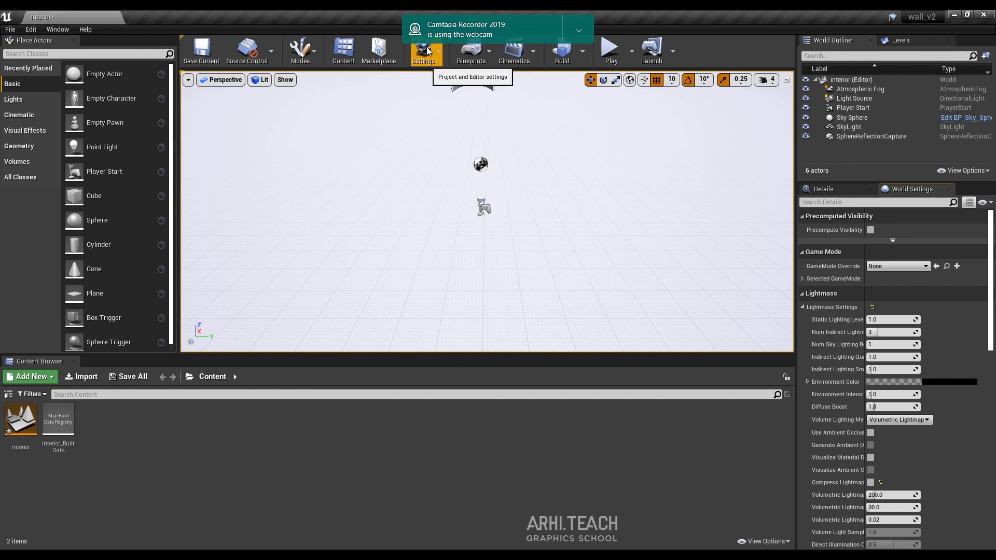
right_drag(585, 164, 580, 176)
key(ctrl+s)
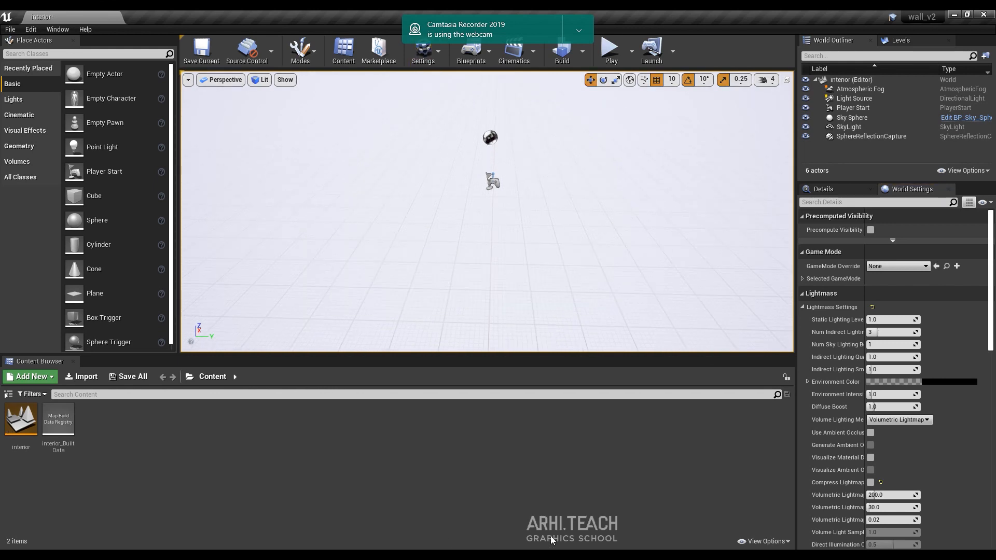
Step: Place a Plane in the level and import the downloaded RoomSketcher floor plan image from the browser into the Content folder
drag(95, 294, 503, 237)
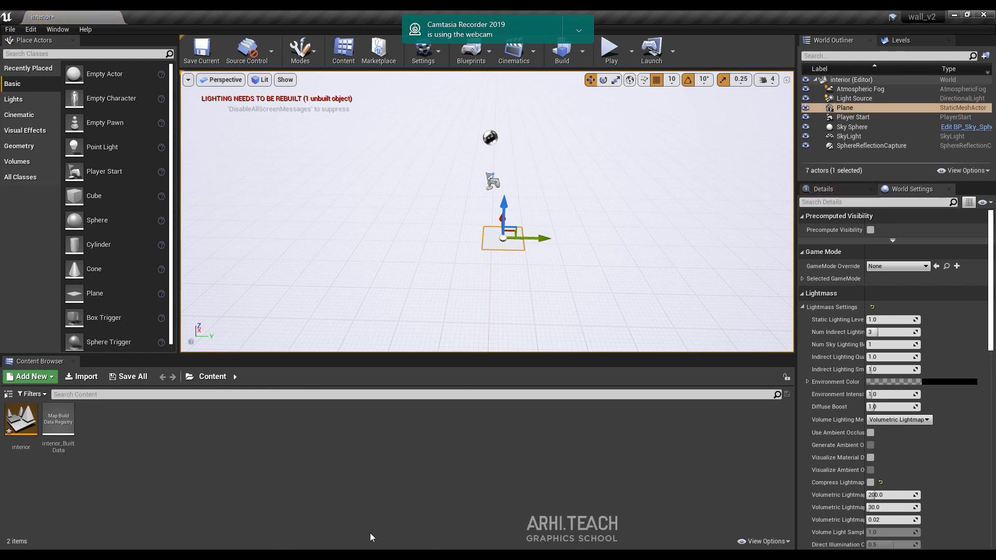
key(alt+Tab)
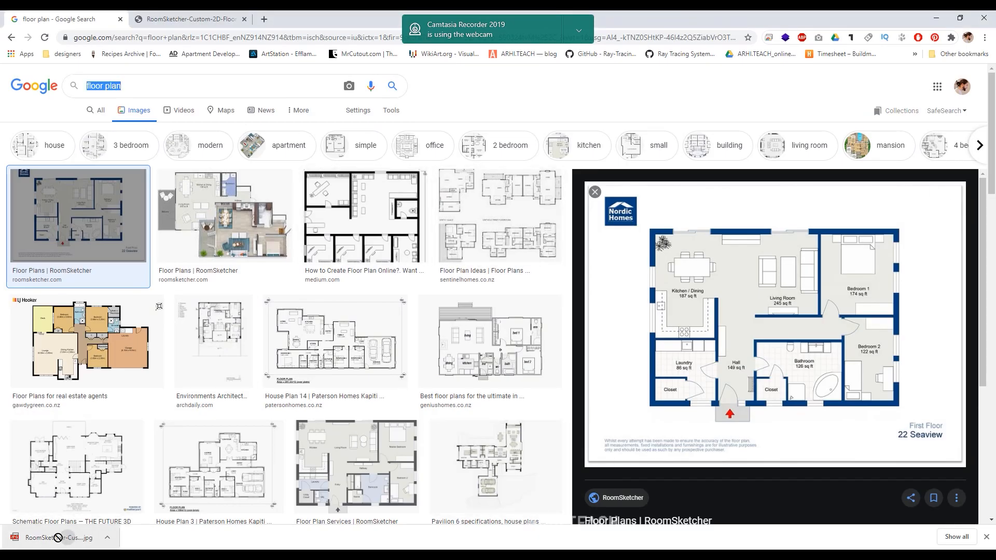
drag(58, 538, 727, 530)
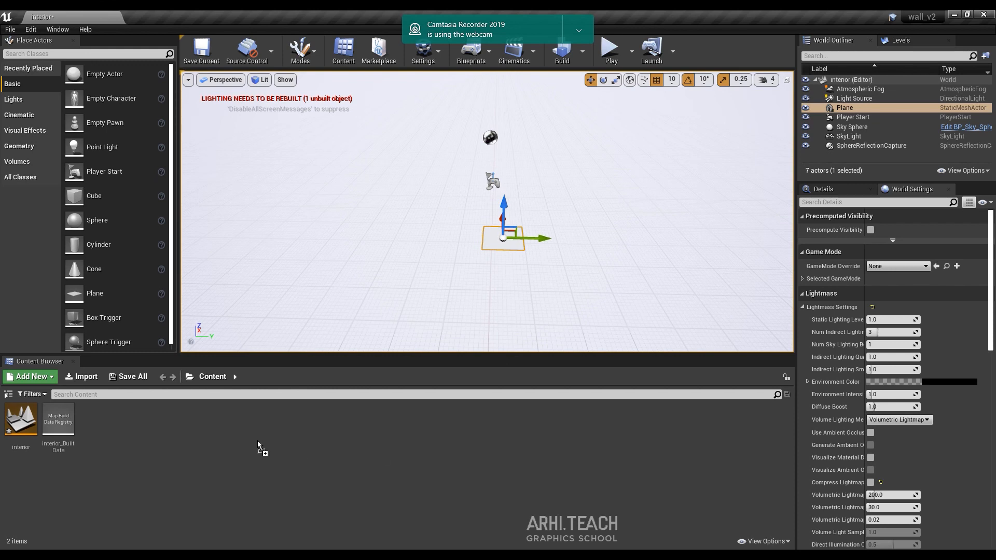
drag(258, 445, 262, 446)
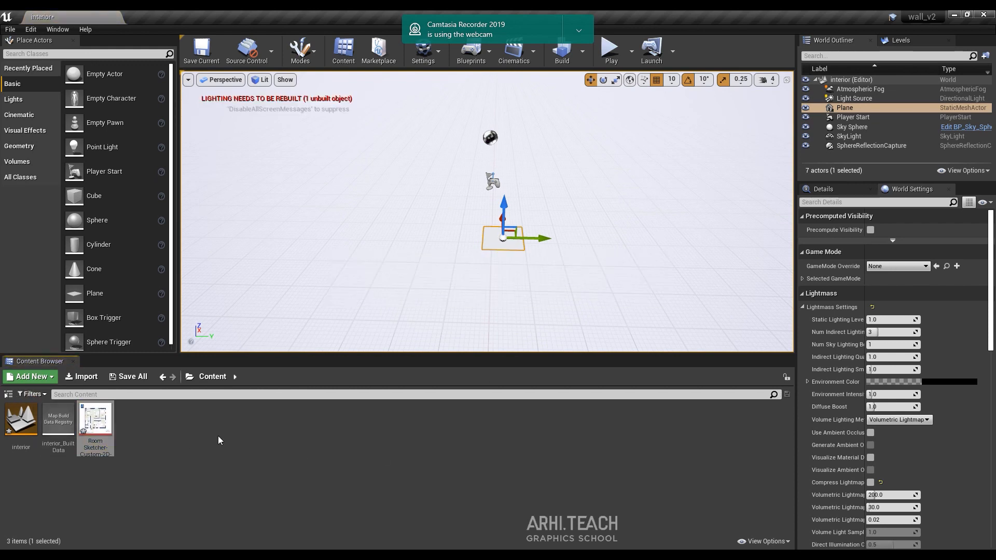
click(8, 395)
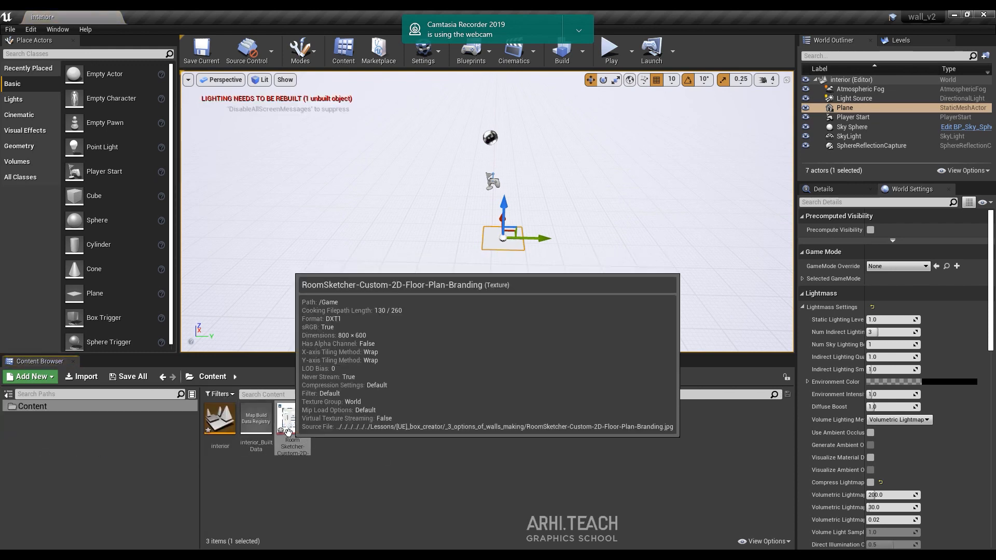
Step: Apply the imported floor plan texture to the plane as its material
right_drag(571, 272, 573, 291)
key(w)
key(d)
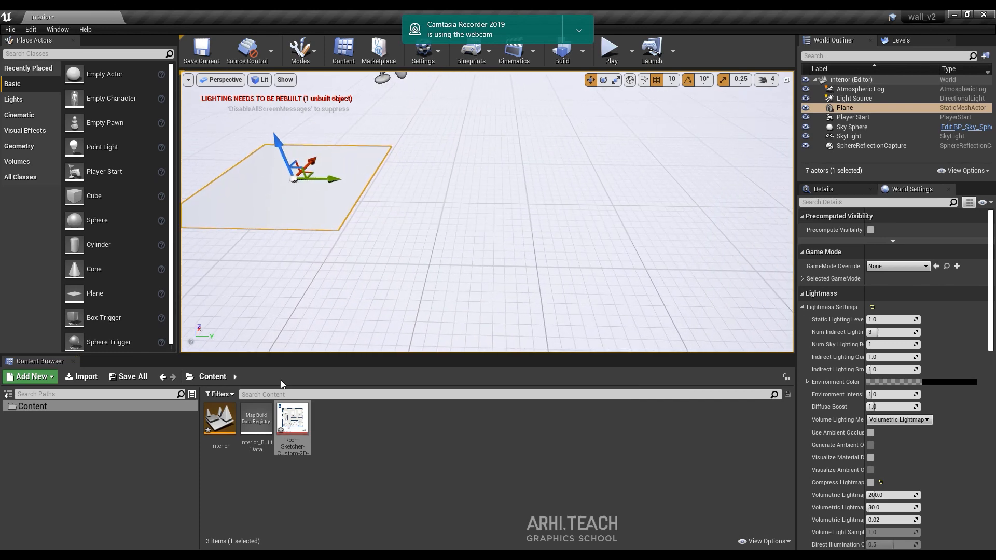
drag(293, 421, 304, 205)
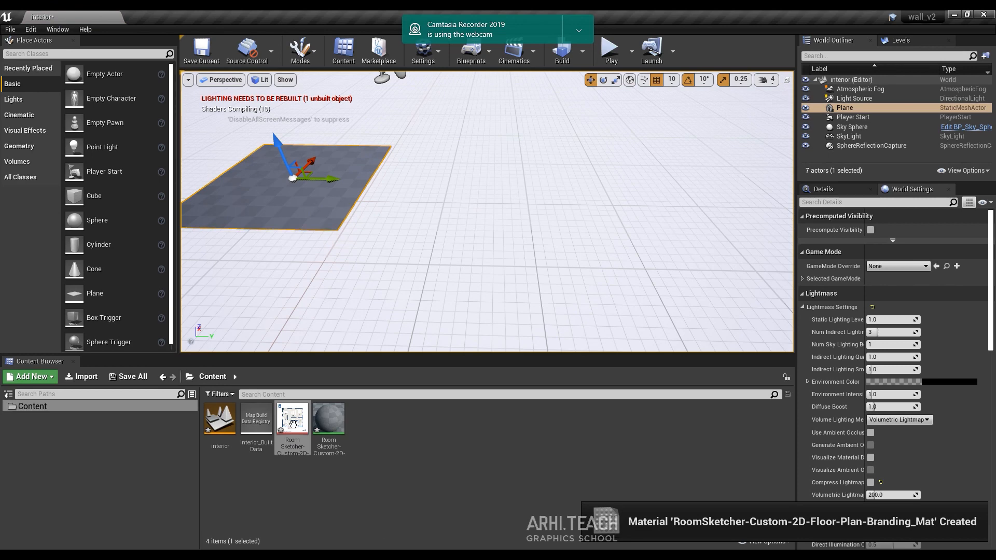
right_drag(450, 201, 384, 187)
key(w)
key(s)
right_drag(546, 158, 534, 151)
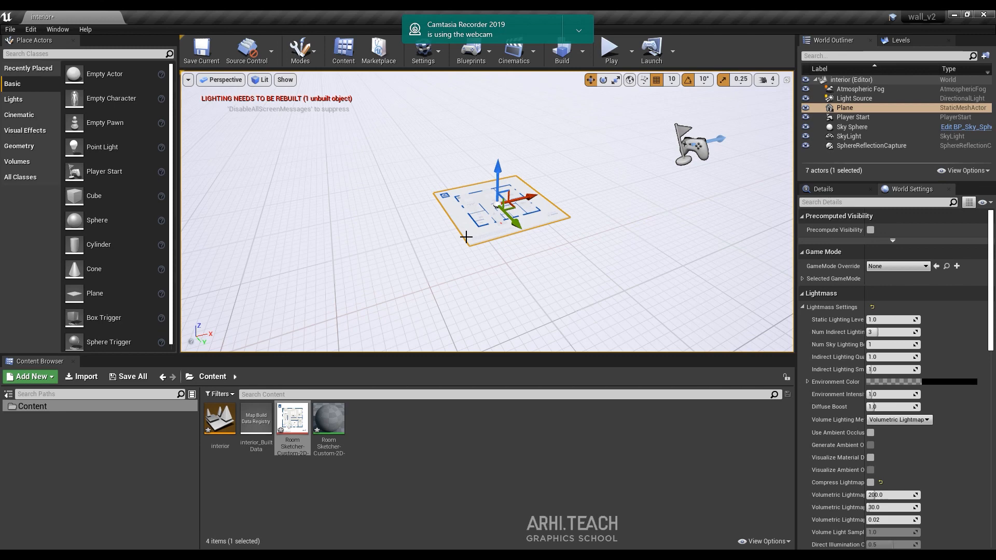
Step: Show the plane in the Top view with Lit shading and hide the viewport grid
key(alt+j)
right_drag(459, 233, 591, 121)
scroll(528, 213, down, 5)
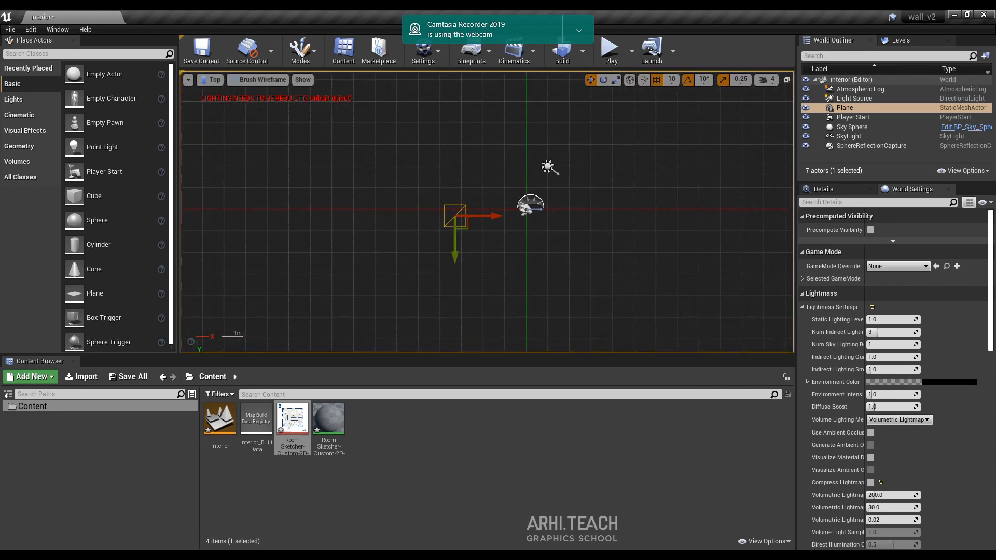
click(259, 80)
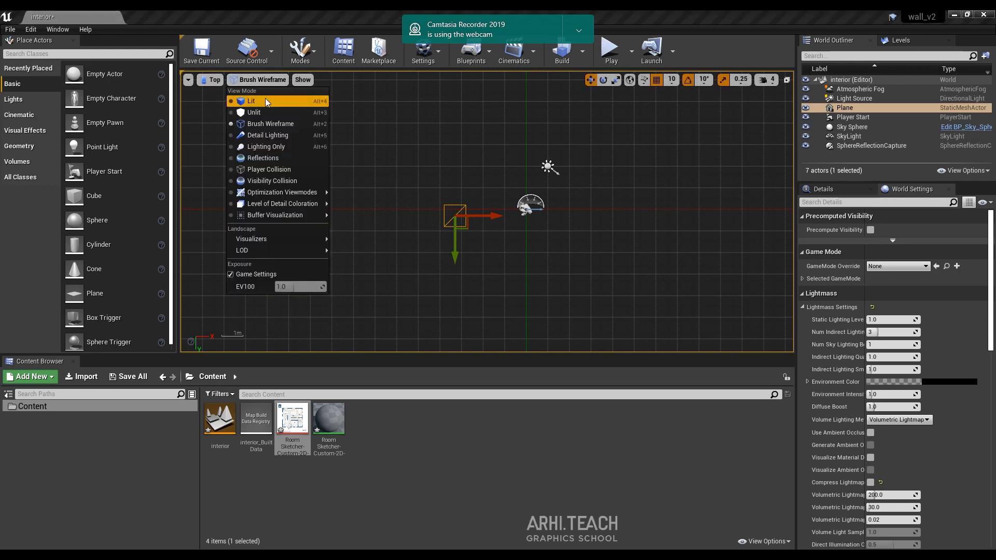
click(256, 100)
scroll(633, 256, up, 4)
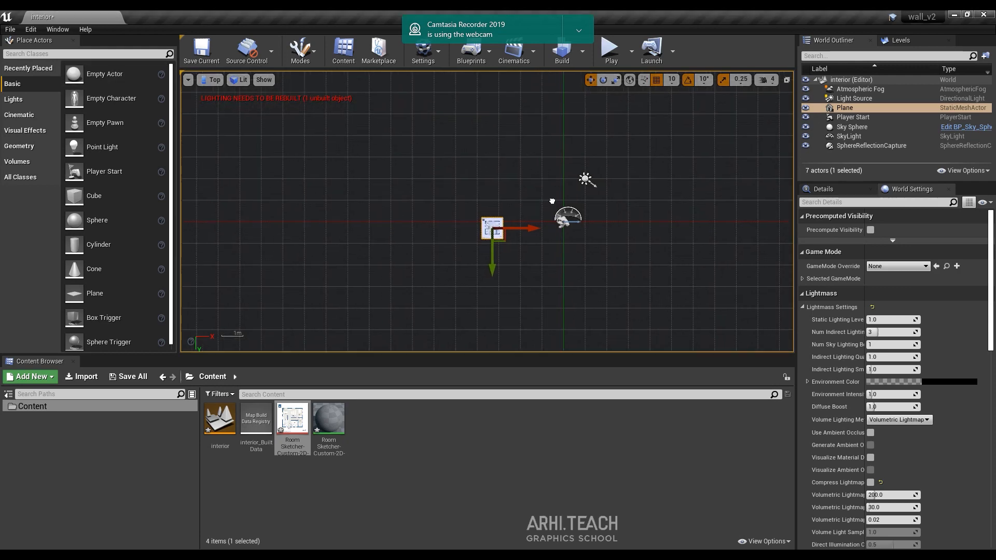
click(268, 81)
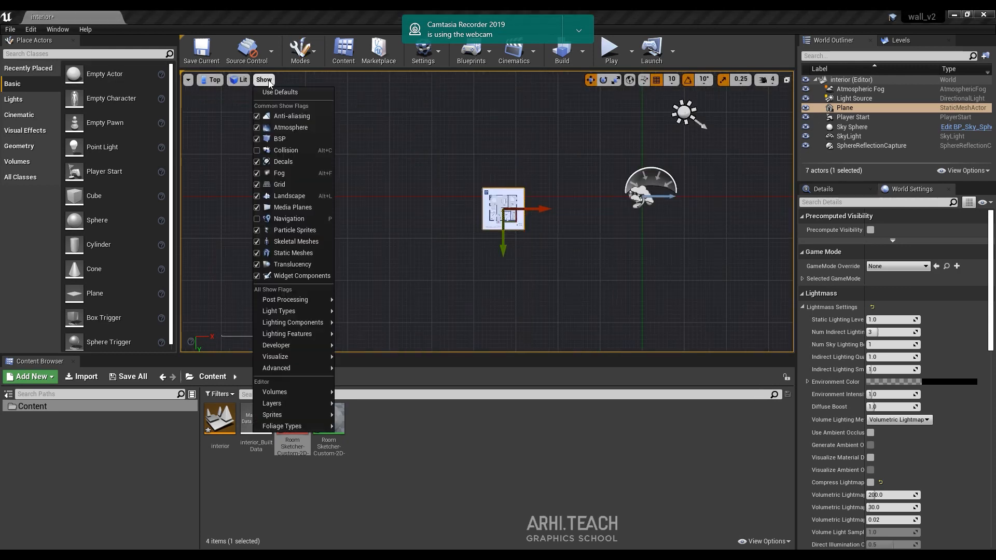
click(257, 185)
right_drag(538, 206, 507, 225)
scroll(504, 225, up, 4)
scroll(552, 234, down, 2)
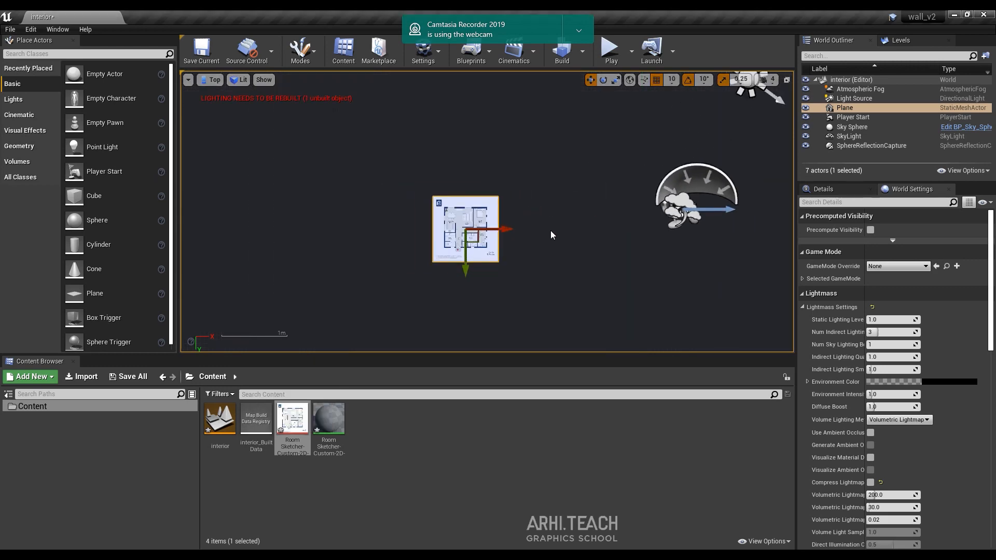
Step: Place a Box geometry brush on the floor plan plane in the Top view
key(f)
scroll(502, 221, up, 12)
scroll(479, 168, down, 1)
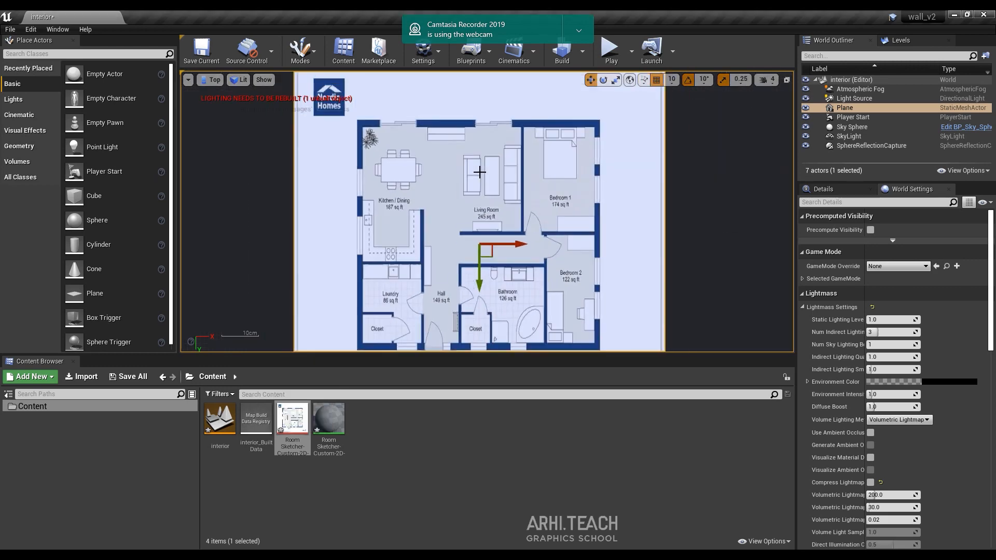
key(f)
scroll(480, 177, up, 8)
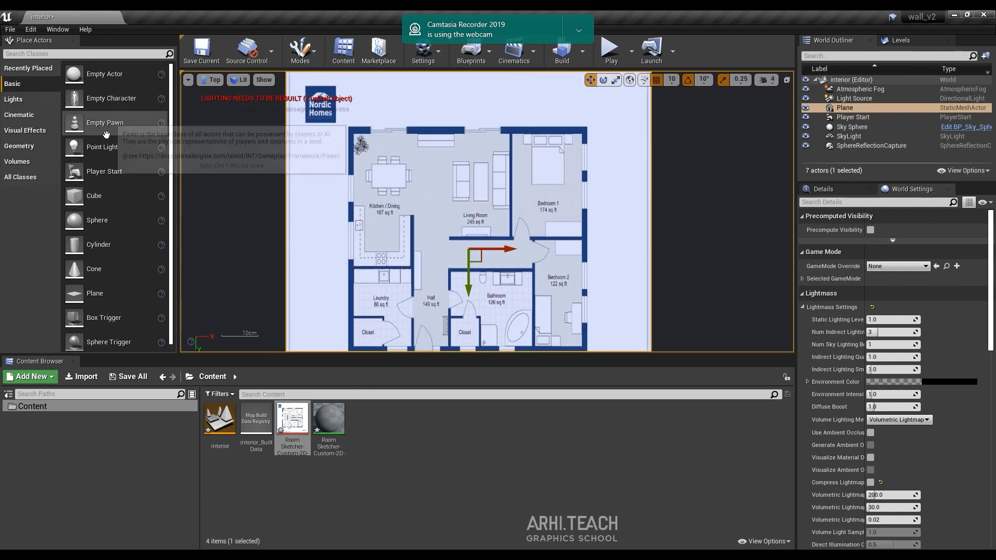
click(31, 148)
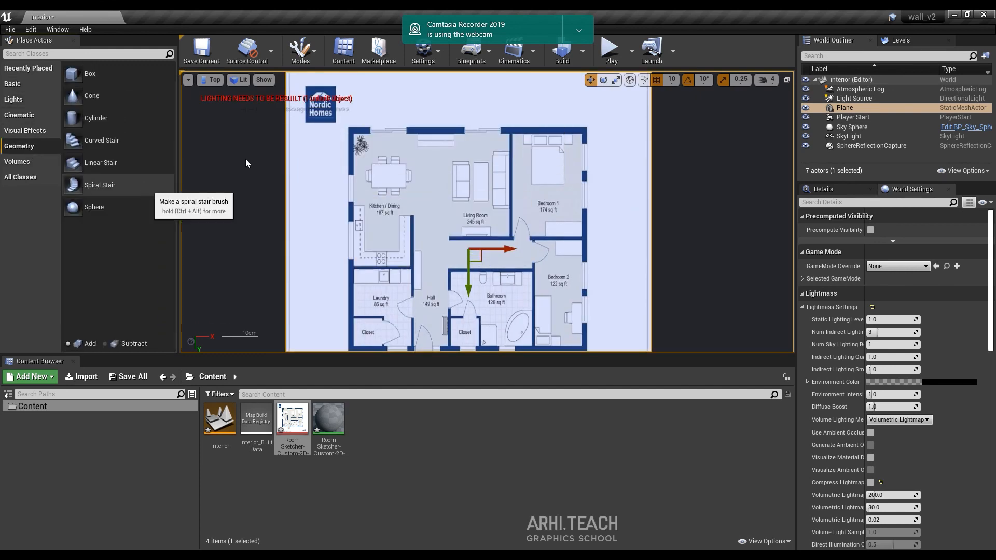
click(91, 74)
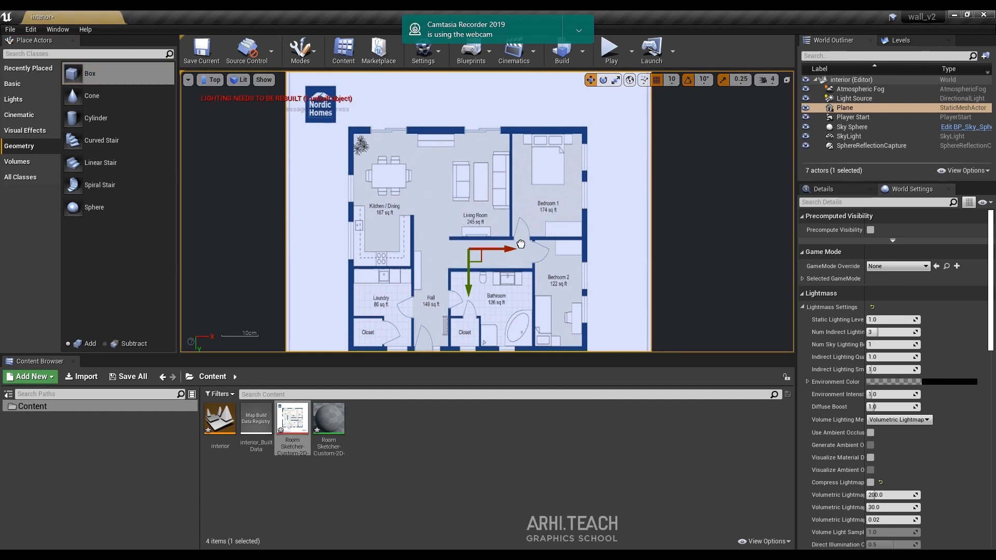
drag(521, 240, 522, 240)
scroll(522, 240, down, 5)
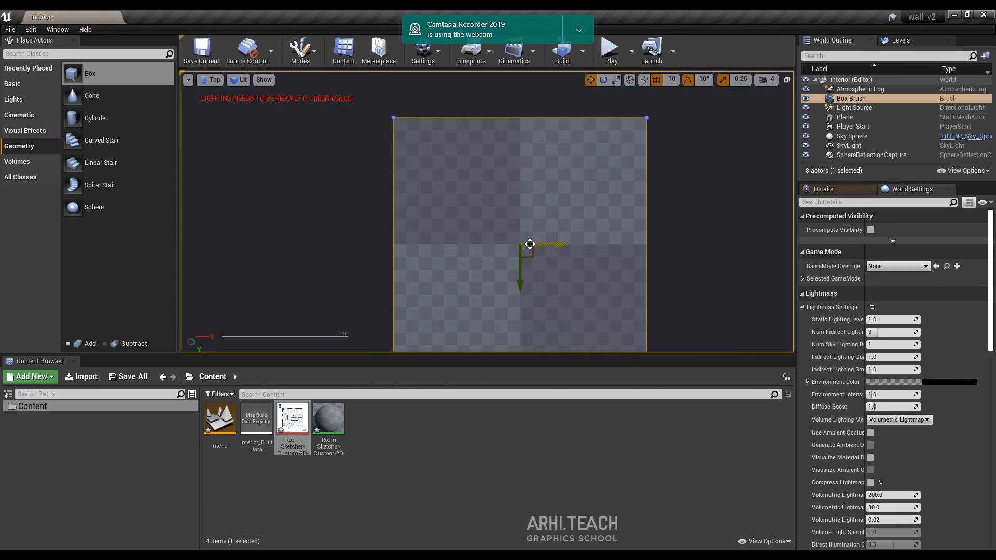
scroll(551, 241, up, 1)
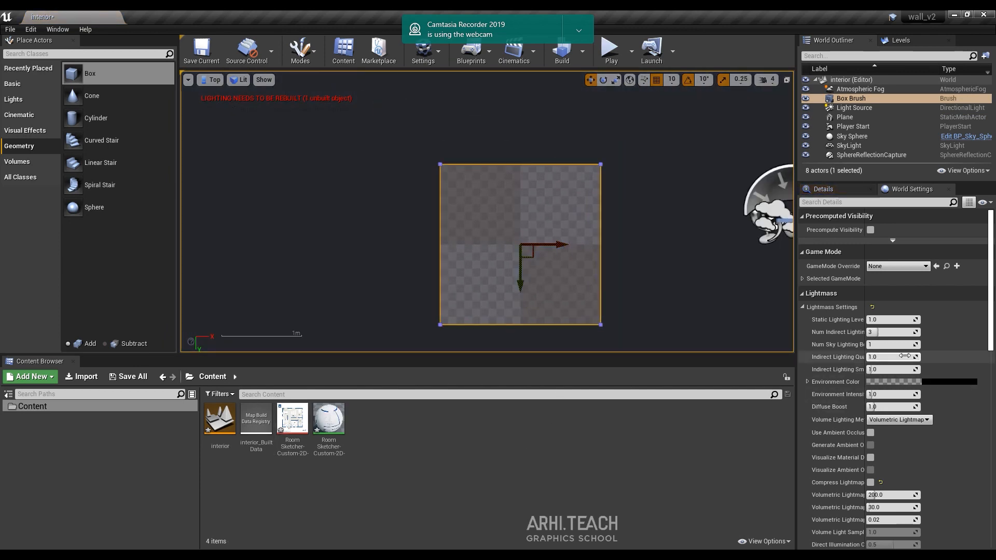
Step: Set the box brush's X, Y and Z dimensions to 90 each in its Brush Settings
scroll(915, 371, down, 4)
scroll(915, 372, up, 3)
click(833, 190)
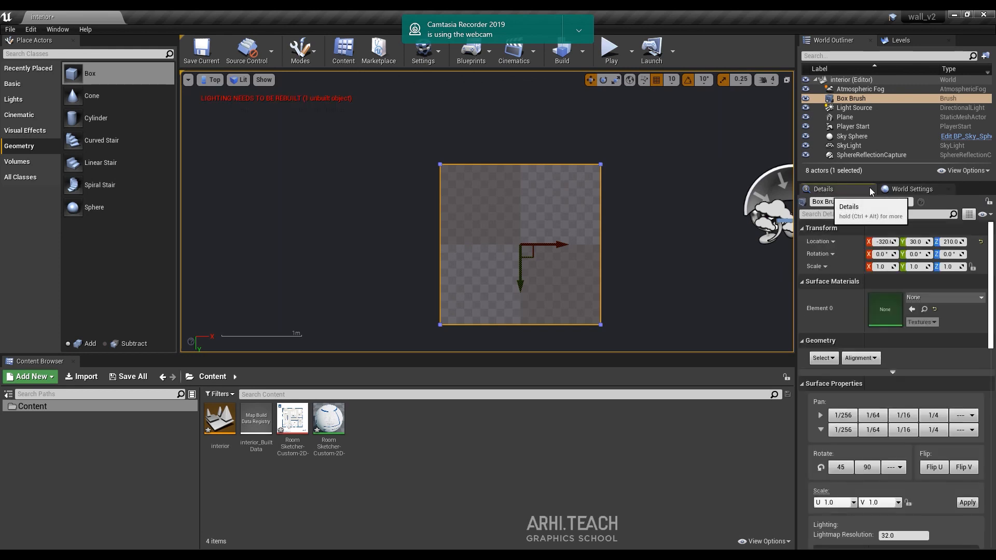
scroll(899, 453, down, 4)
click(884, 506)
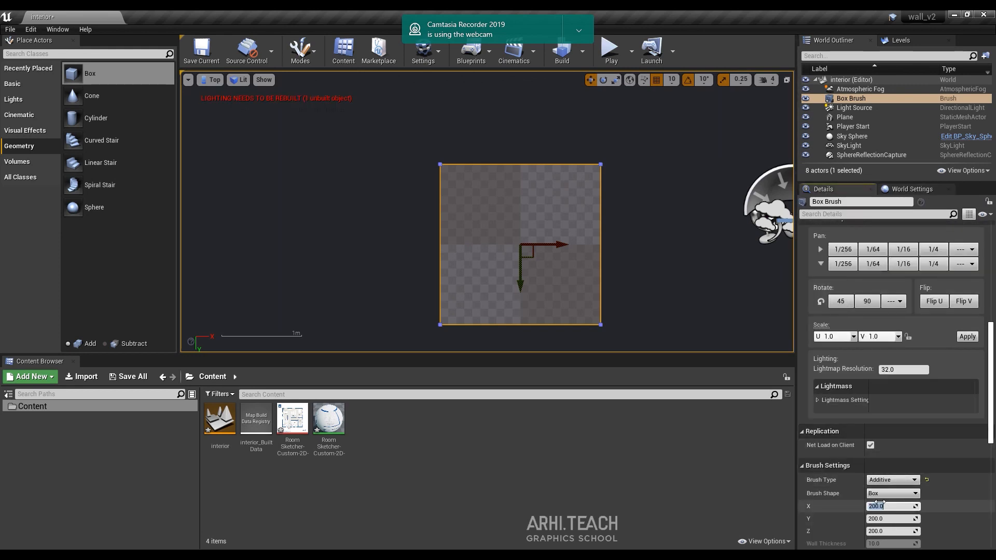
text(90)
key(Tab)
text(90)
key(Tab)
text(90)
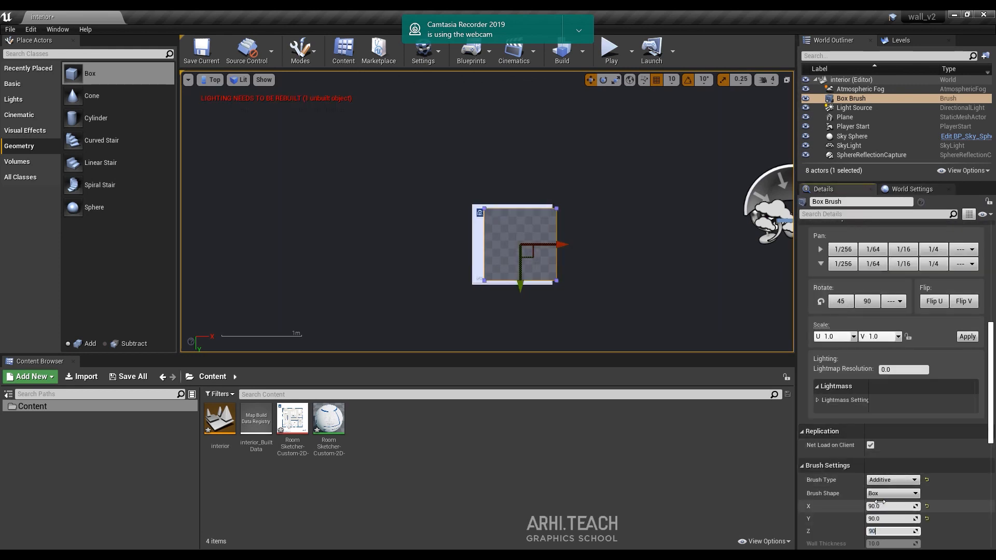
scroll(567, 260, up, 3)
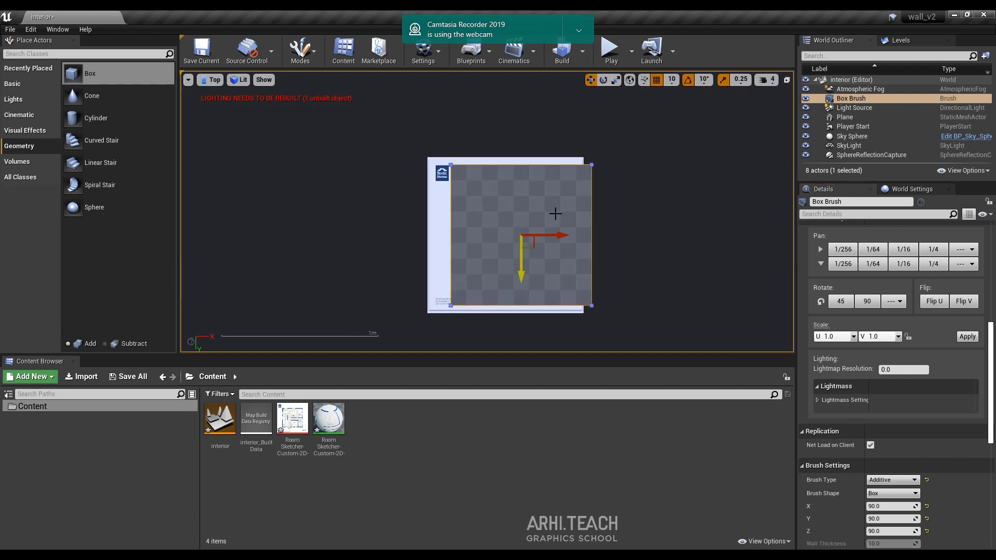
Step: Move the box brush toward the lower-left part of the floor plan, uncovering the plan's upper rooms
mouse_move(530, 245)
mouse_down()
mouse_move(532, 274)
mouse_move(498, 293)
mouse_up()
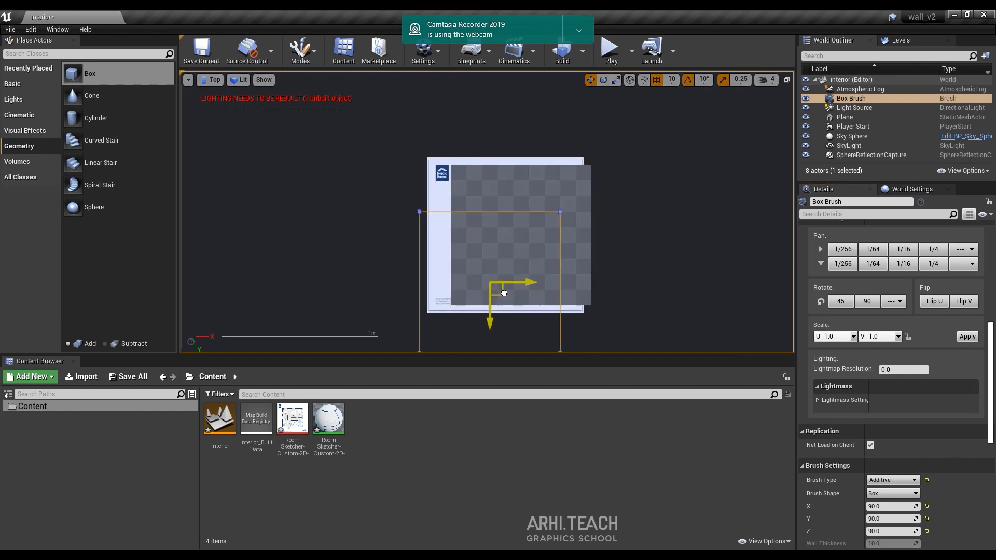
scroll(536, 300, up, 2)
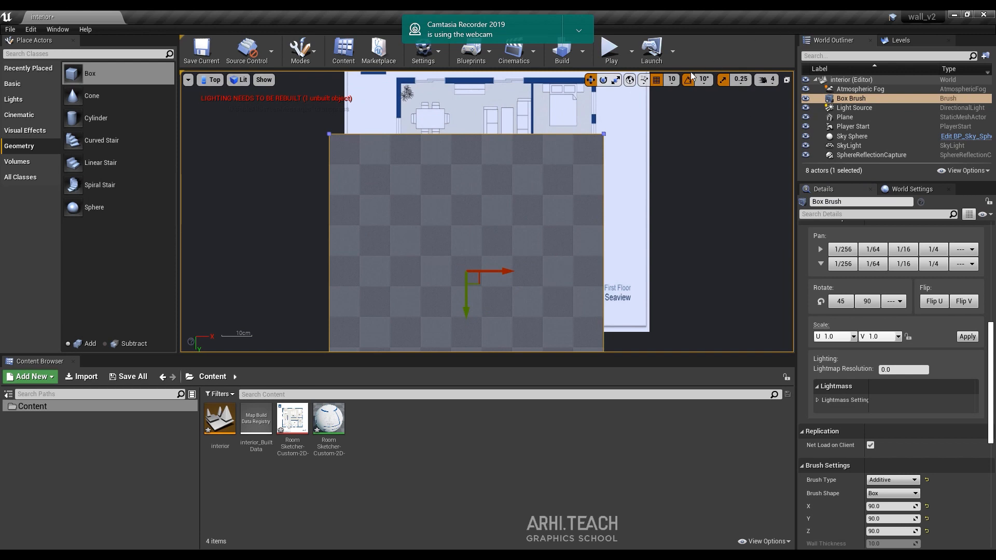
scroll(520, 292, down, 1)
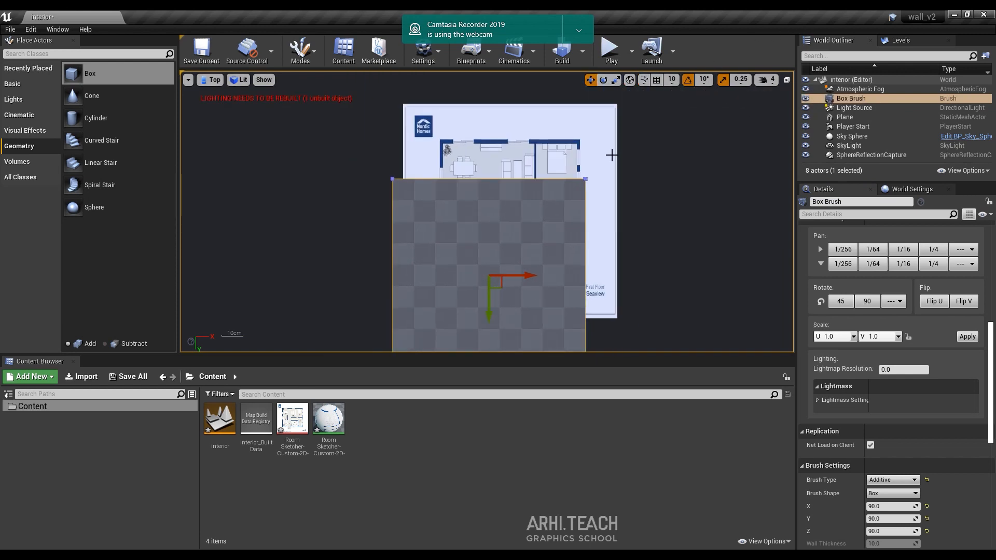
Step: Scale the floor plan plane up uniformly until its door openings are roughly comparable in width to the box brush
click(574, 243)
key(r)
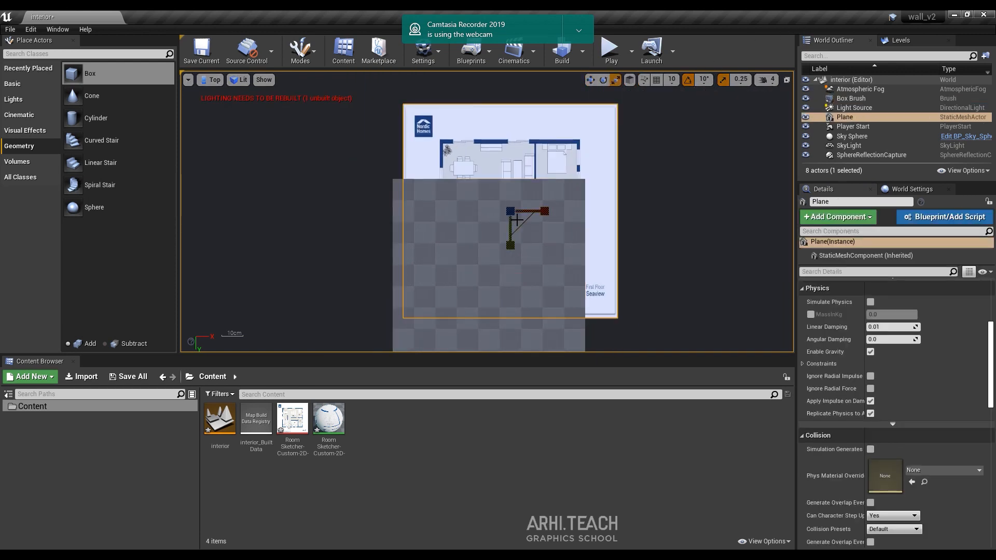
drag(514, 211, 612, 187)
scroll(553, 195, down, 5)
right_drag(553, 196, 542, 100)
scroll(519, 213, down, 2)
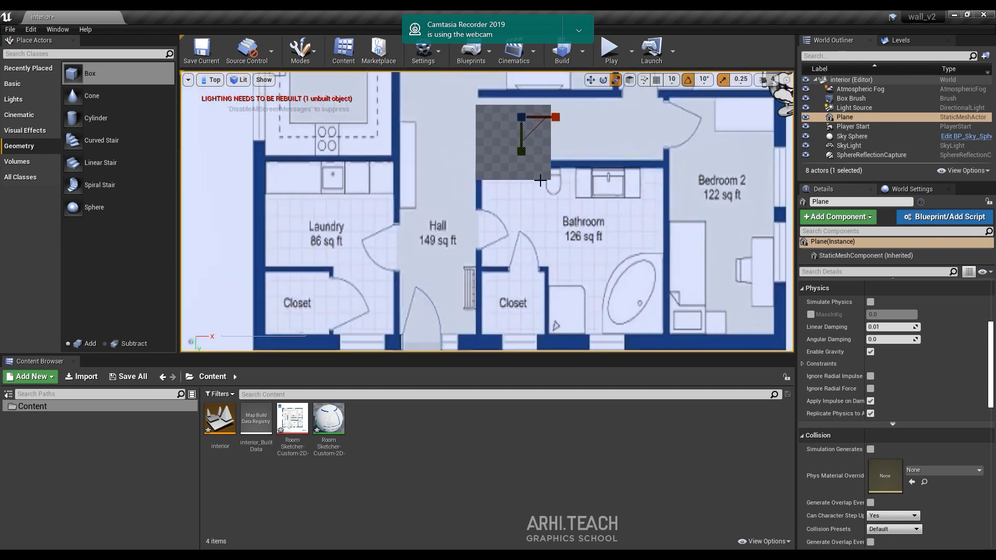
scroll(456, 235, up, 3)
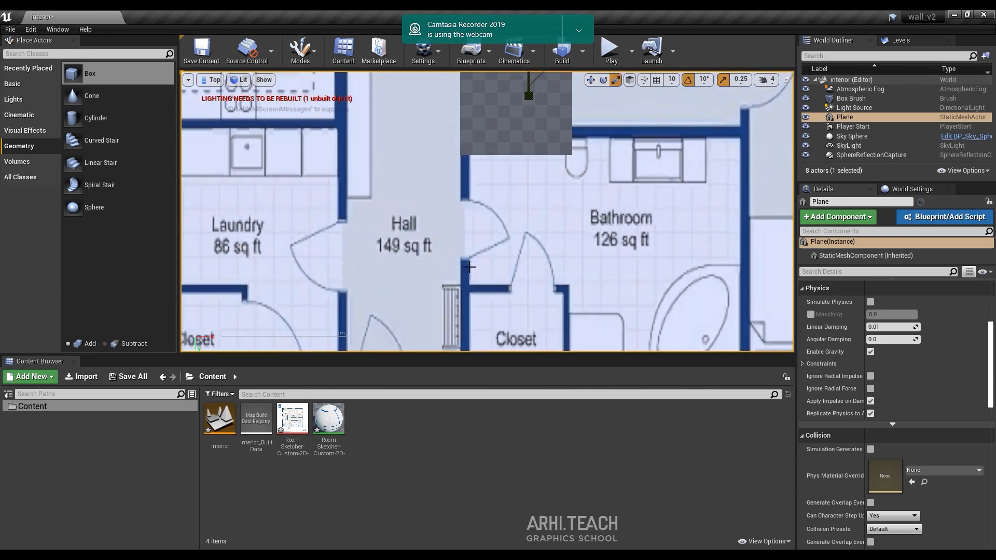
scroll(573, 135, down, 1)
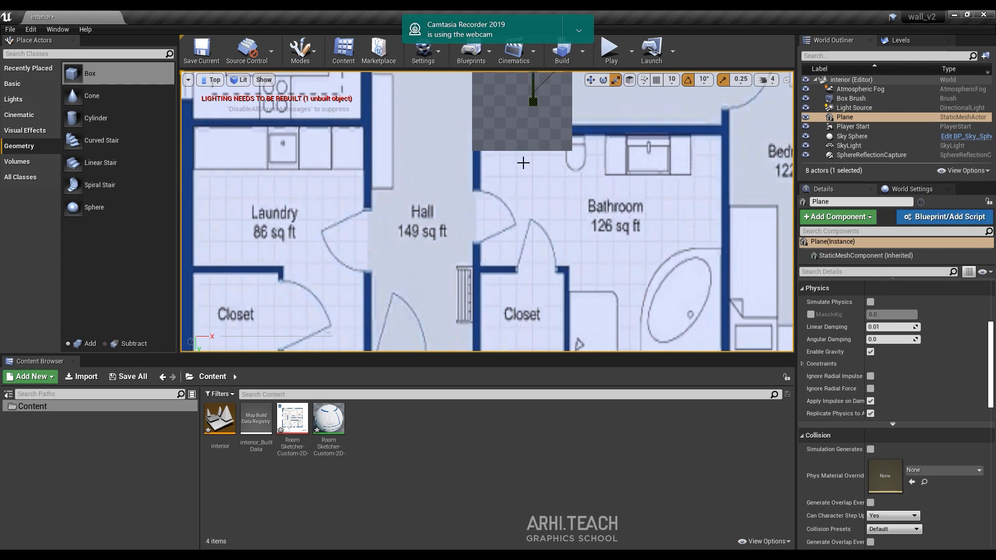
right_drag(524, 163, 531, 181)
scroll(505, 216, down, 4)
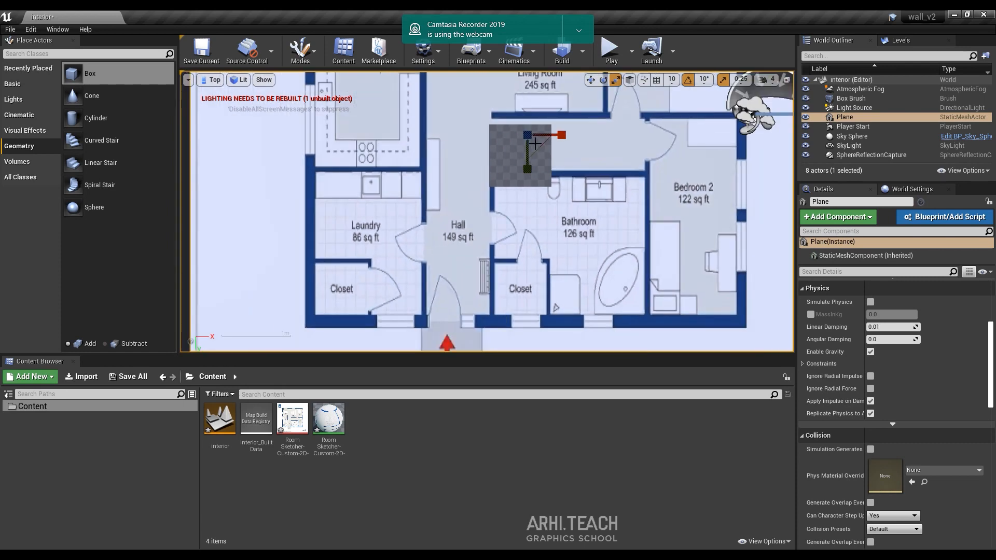
scroll(535, 144, up, 1)
Step: Move the plane's pivot to the wall corner at the bathroom closet's door opening and set it as the pivot offset
click(591, 80)
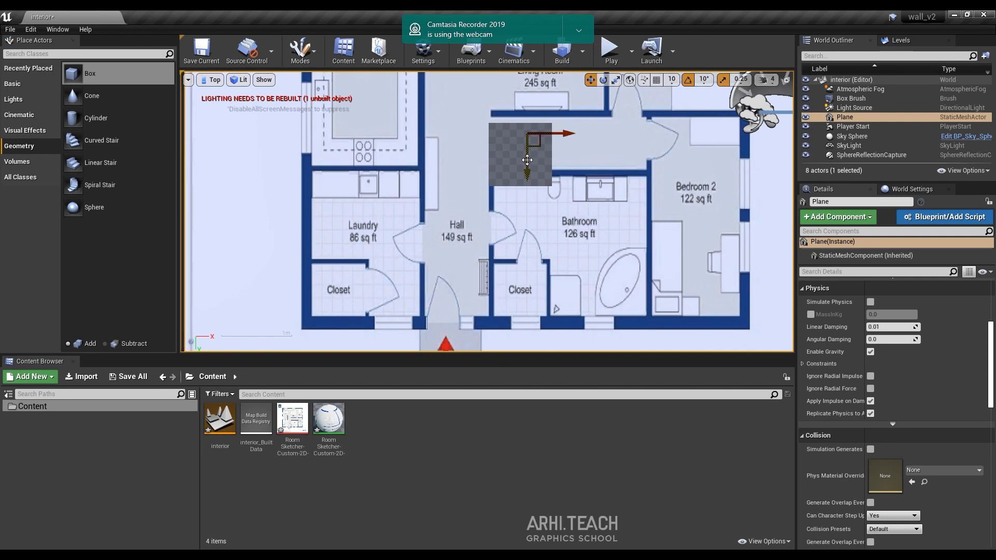
middle_drag(527, 160, 528, 285)
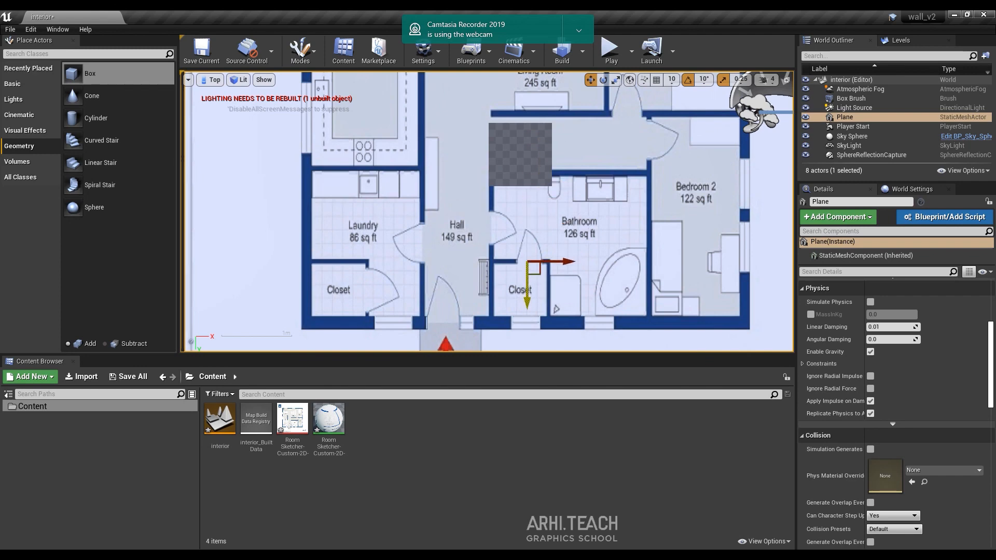
scroll(535, 151, up, 2)
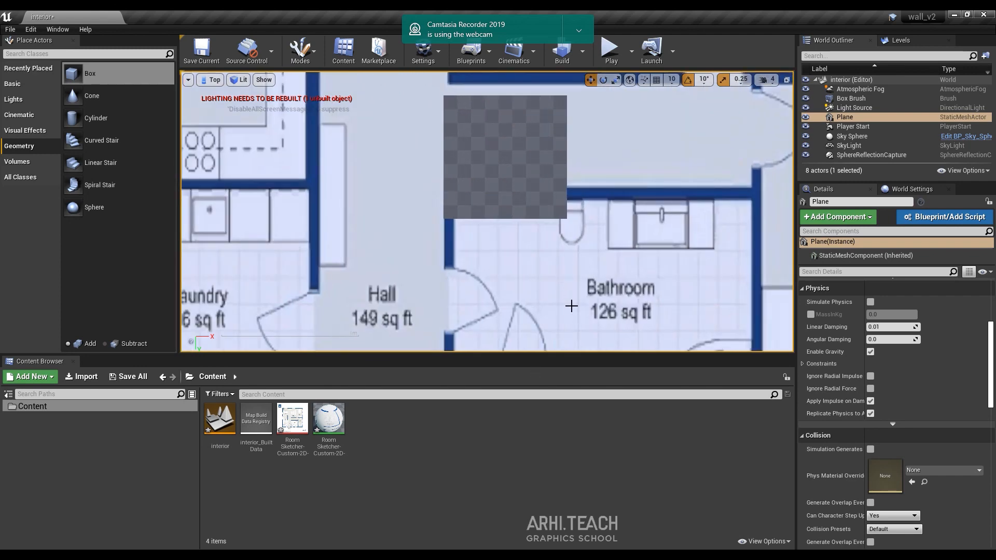
right_drag(571, 306, 585, 80)
scroll(534, 145, up, 6)
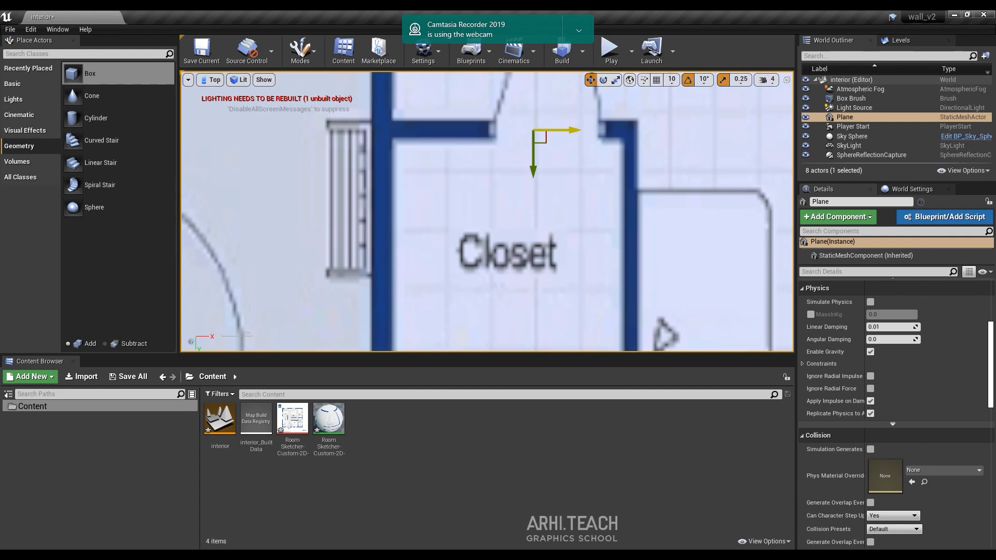
middle_drag(533, 131, 494, 152)
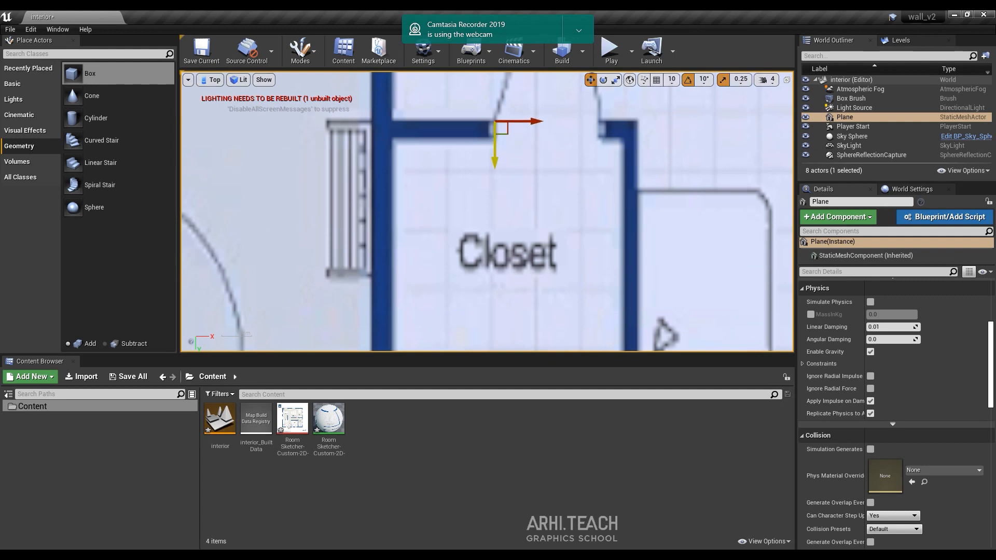
right_click(569, 169)
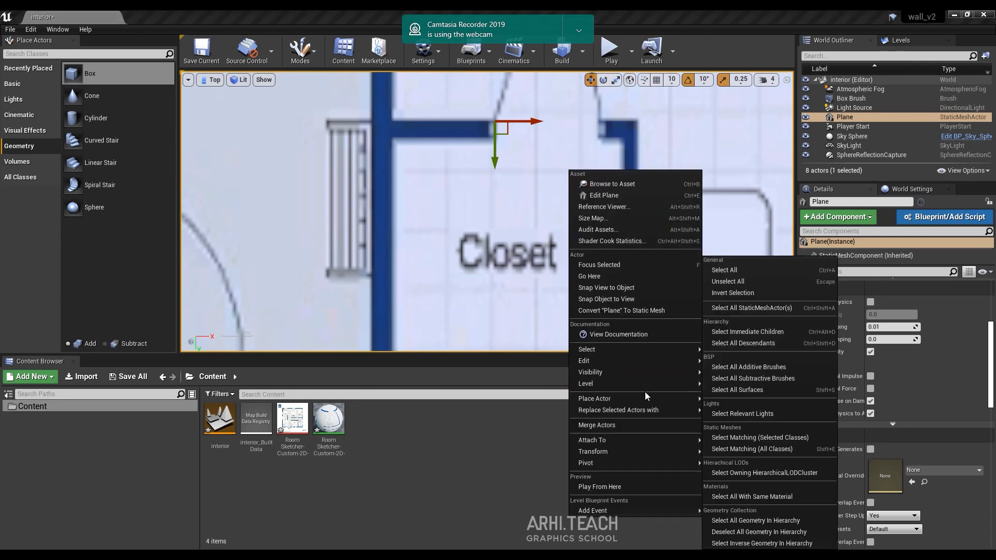
mouse_move(671, 462)
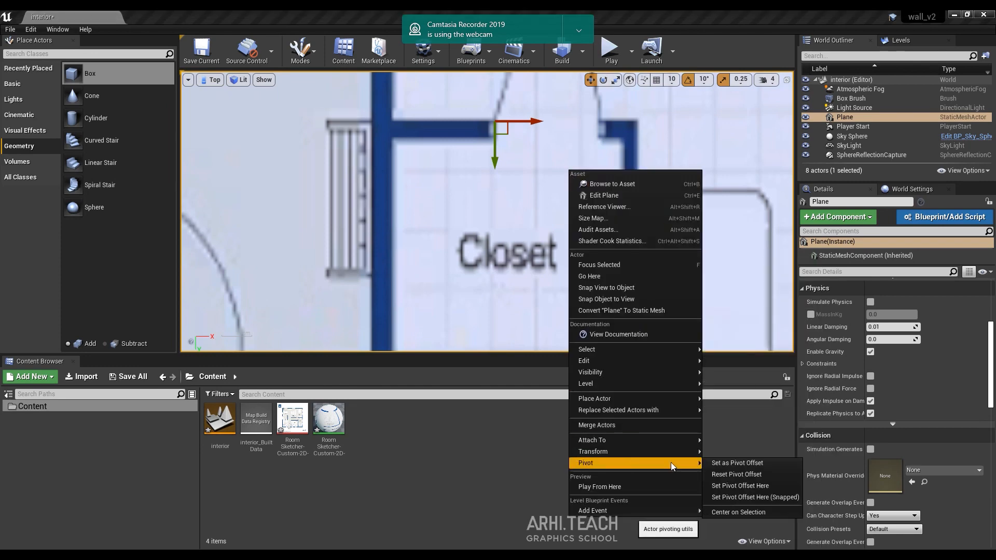
click(757, 464)
scroll(590, 238, down, 5)
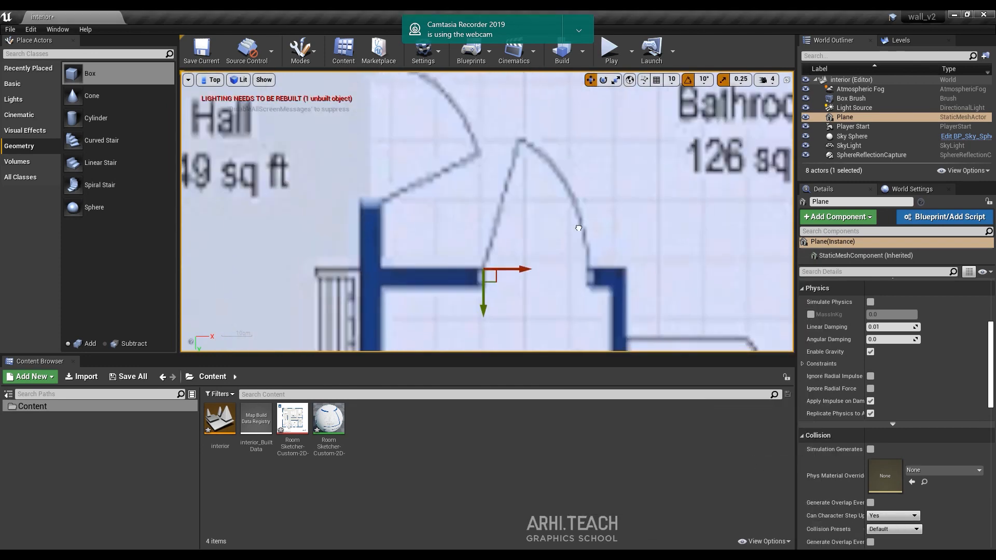
Step: Move the box brush to the bathroom closet's door opening, aligning its lower-left corner with the plane's pivot
click(591, 127)
scroll(594, 131, up, 2)
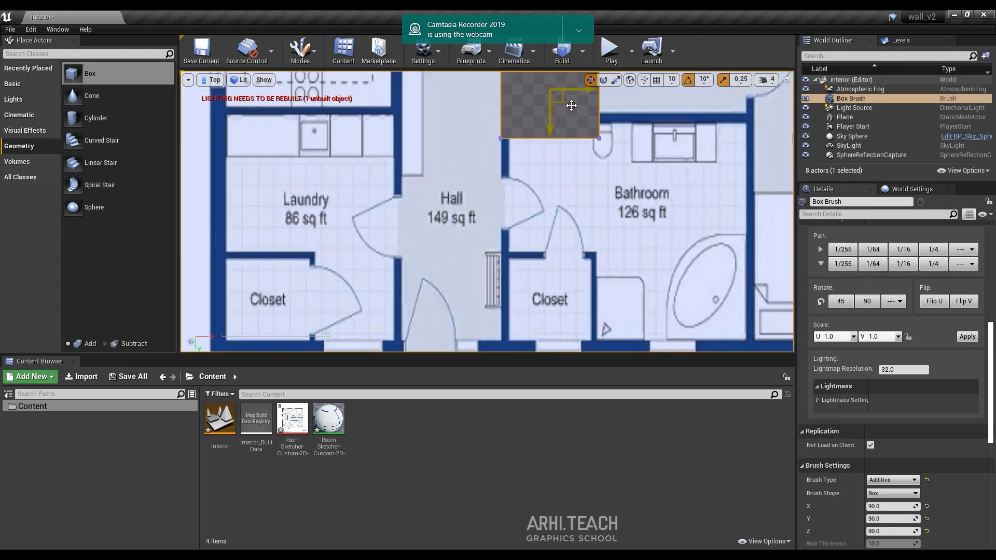
mouse_move(567, 105)
mouse_down()
mouse_move(608, 173)
mouse_move(602, 214)
mouse_up()
Step: Scale the plane uniformly about its pivot until the bathroom closet's door opening matches the box brush's width
click(622, 319)
scroll(609, 231, down, 2)
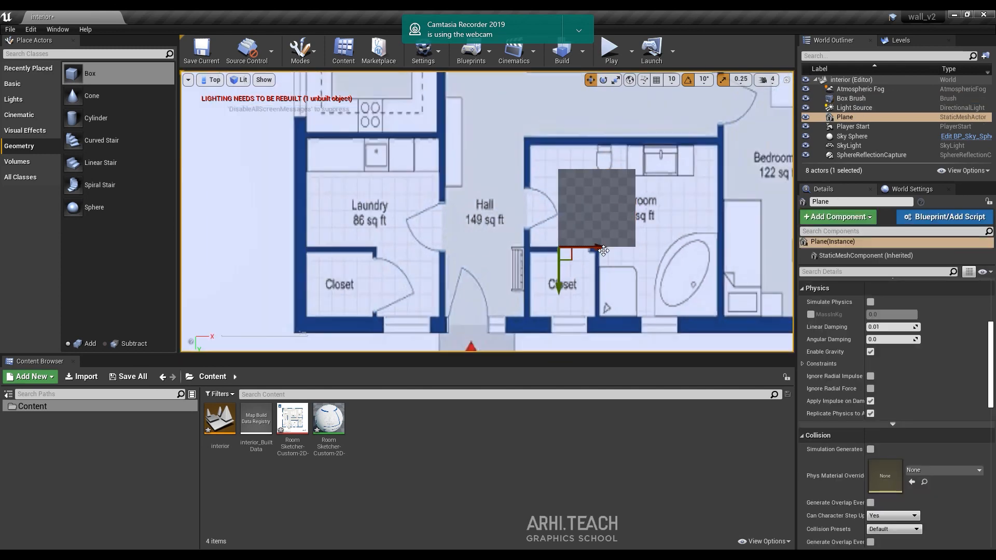
scroll(583, 257, up, 2)
key(r)
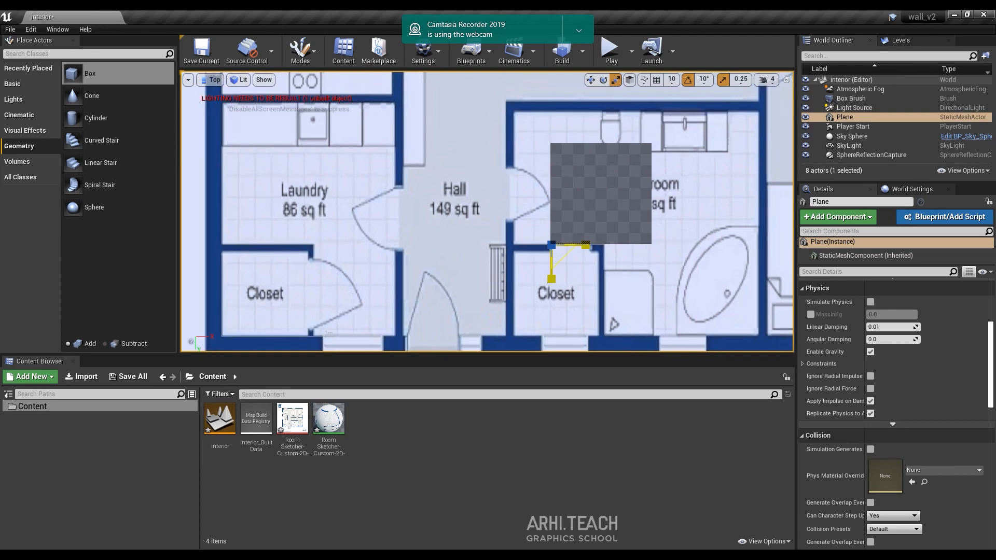
drag(564, 256, 597, 232)
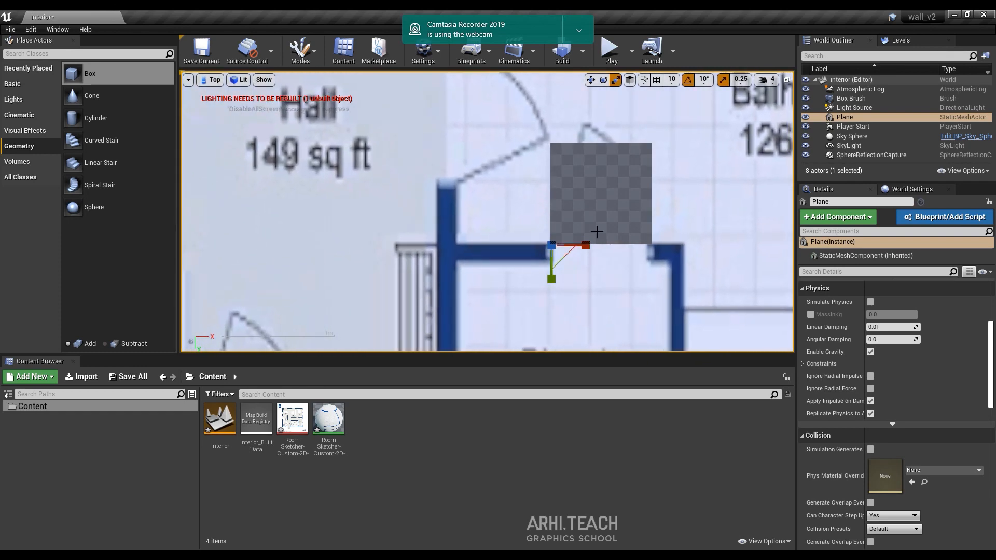
Step: Move the plane's pivot to the upper wall end of the door opening between the hall and bathroom
click(597, 232)
scroll(597, 232, down, 3)
key(w)
scroll(693, 239, down, 1)
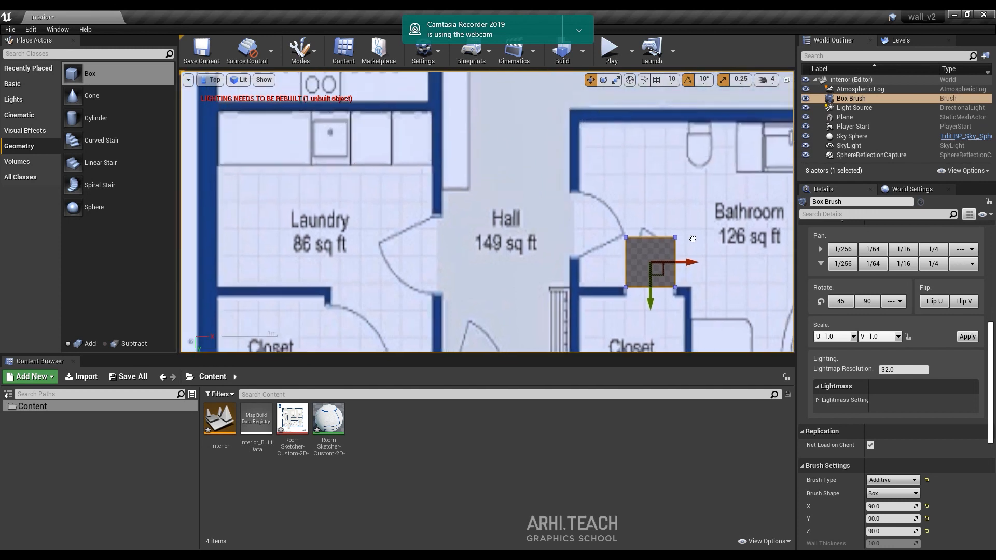
click(576, 195)
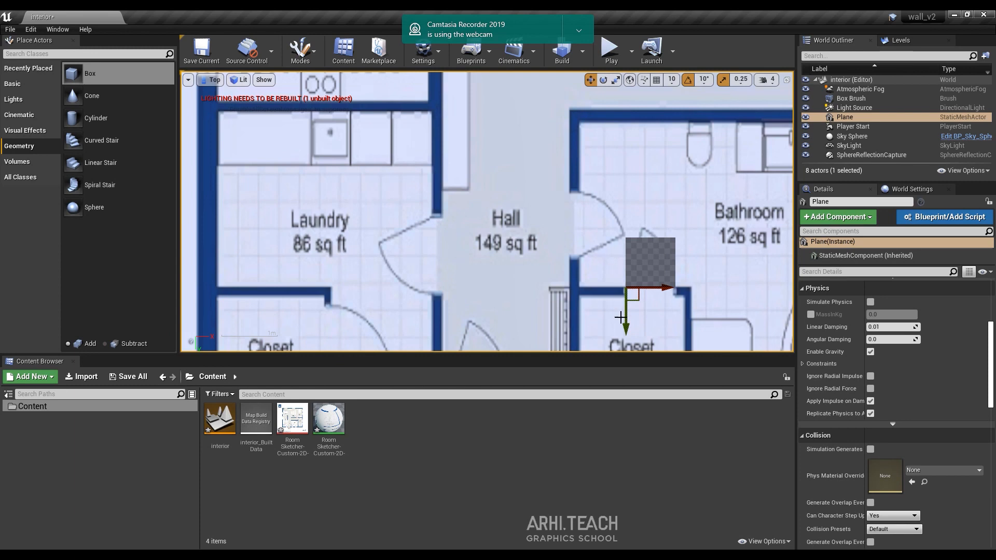
middle_drag(628, 326, 628, 236)
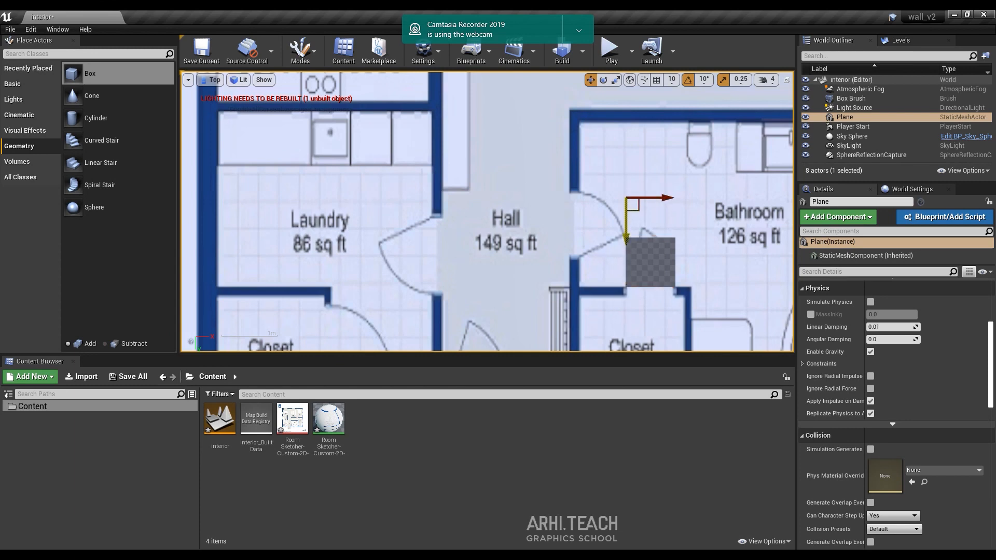
middle_drag(653, 199, 583, 221)
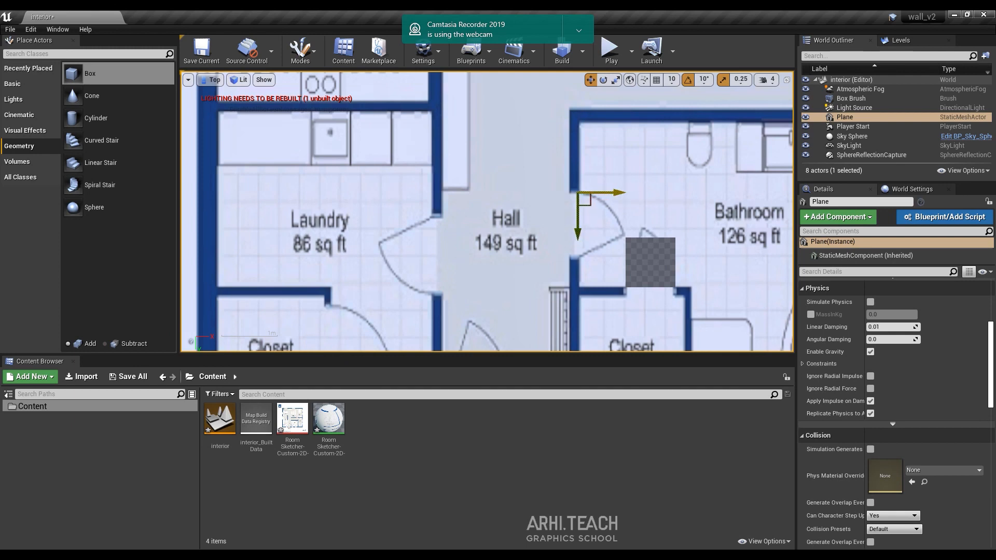
middle_drag(582, 218, 580, 218)
scroll(607, 196, down, 5)
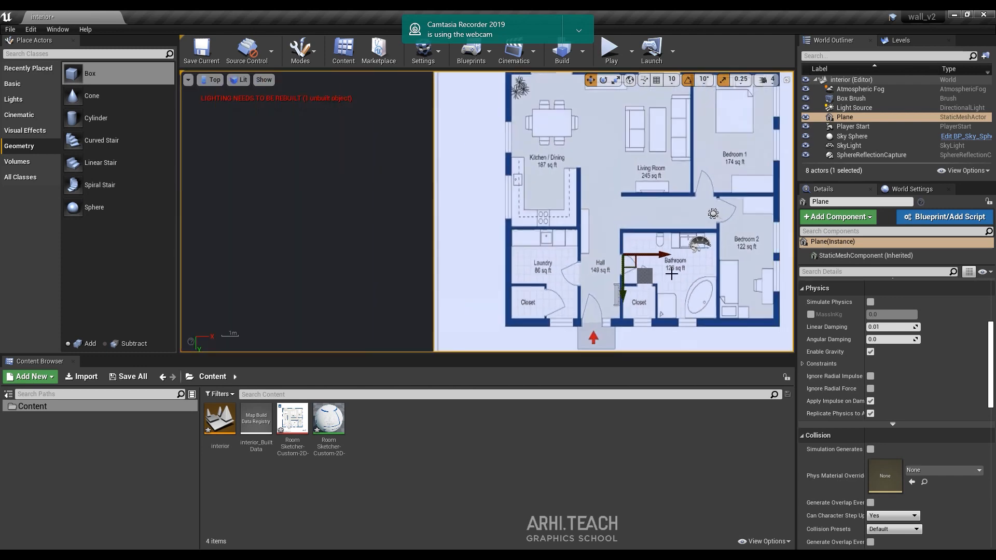
Step: Set the current pivot as the plane's pivot offset and move the box brush to the hall-bathroom door opening, with its upper corner at that pivot
scroll(654, 286, up, 6)
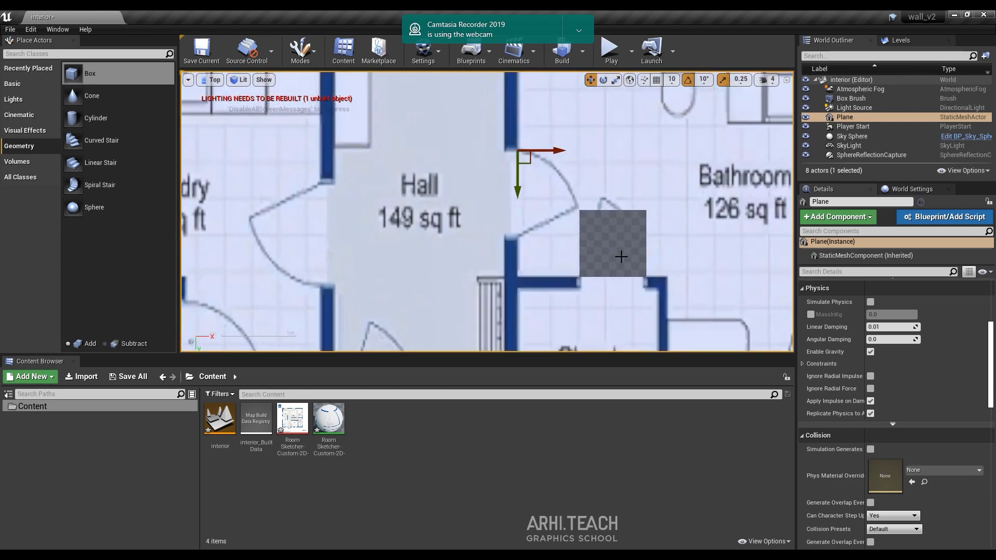
scroll(646, 301, down, 1)
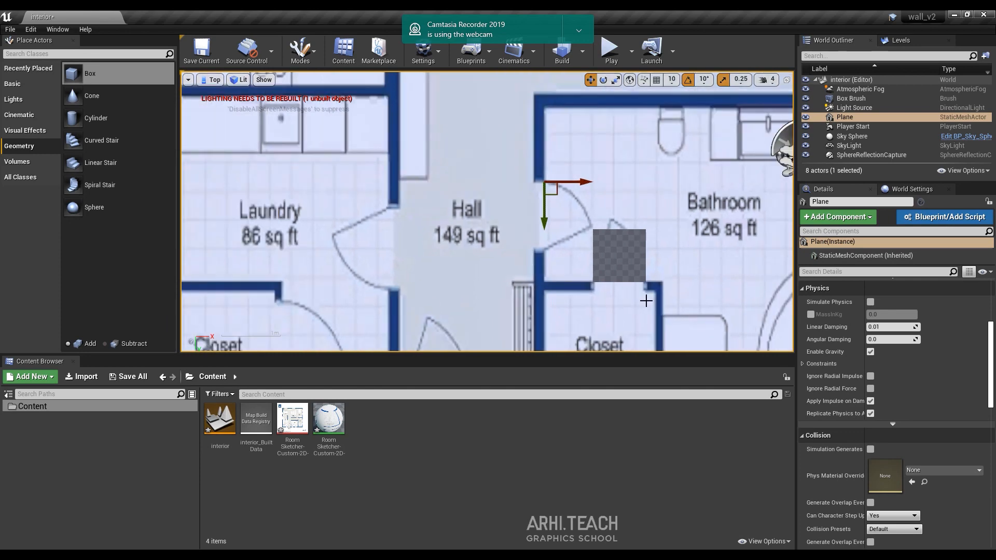
right_click(622, 128)
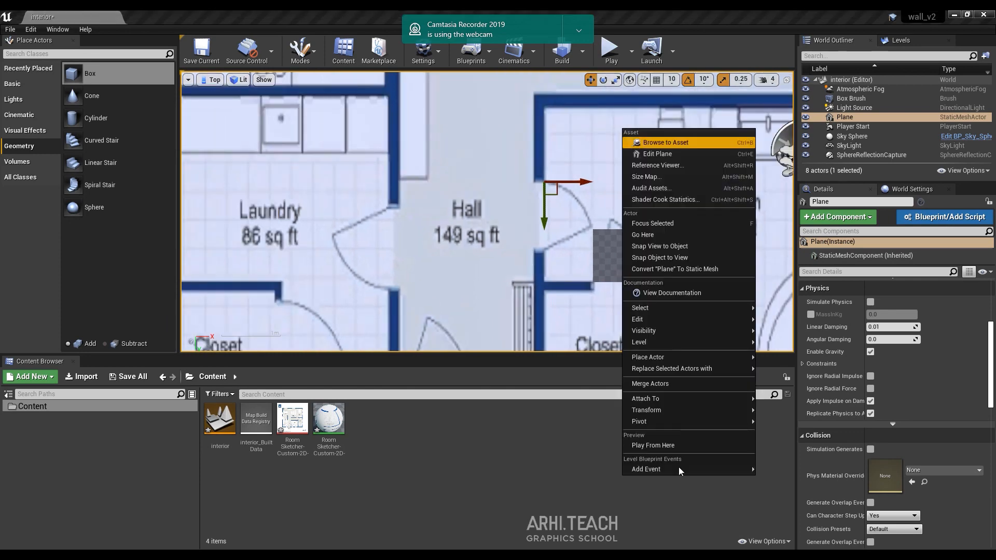
mouse_move(673, 422)
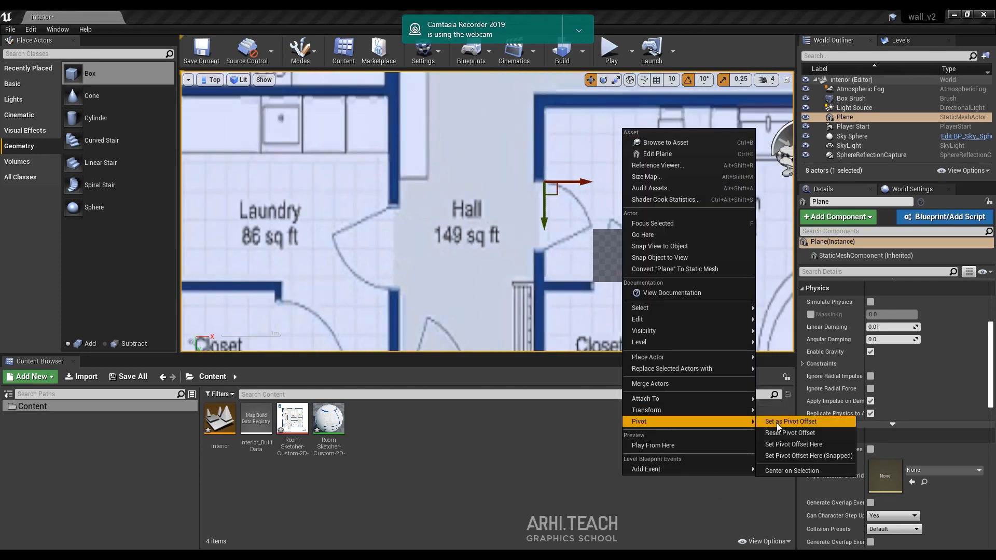
click(771, 421)
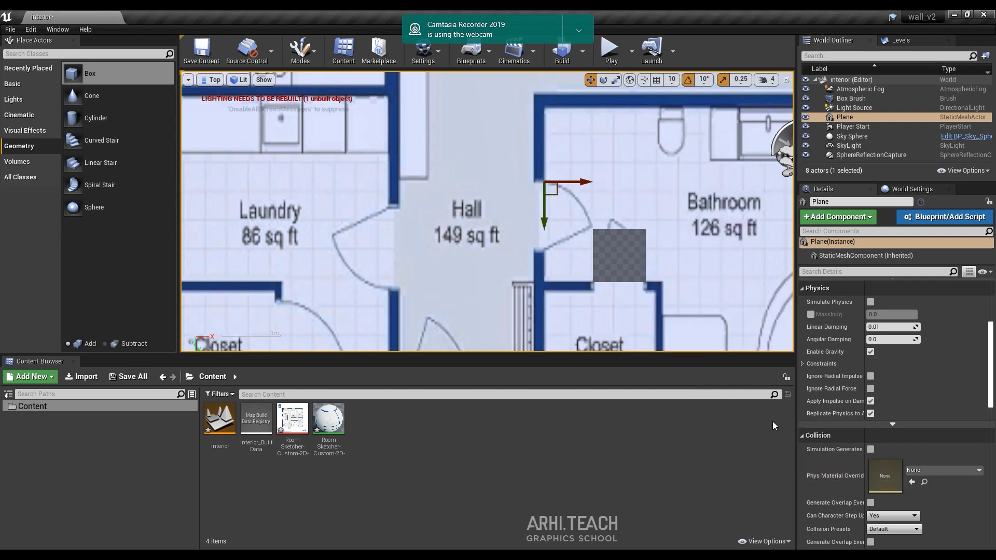
click(628, 246)
drag(633, 268, 584, 223)
Step: Scale the plane along Y about its pivot until the hall-bathroom door opening matches the box brush's length
click(656, 152)
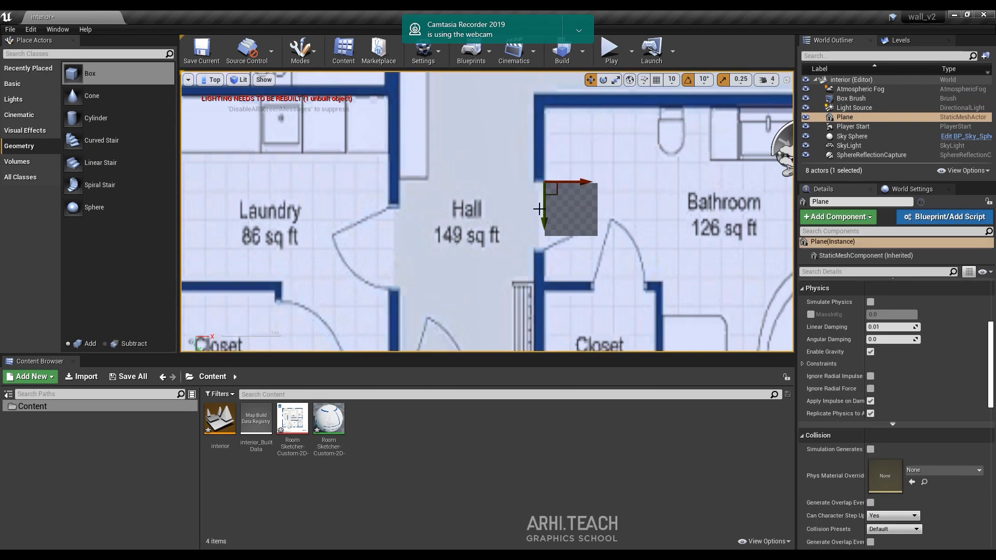
scroll(539, 210, up, 2)
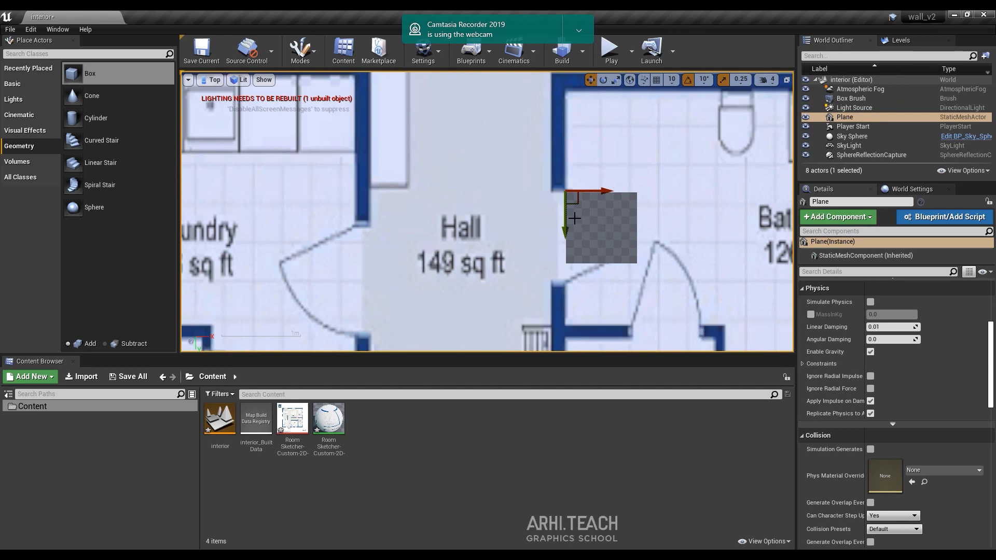
scroll(575, 219, up, 1)
key(r)
drag(560, 223, 560, 201)
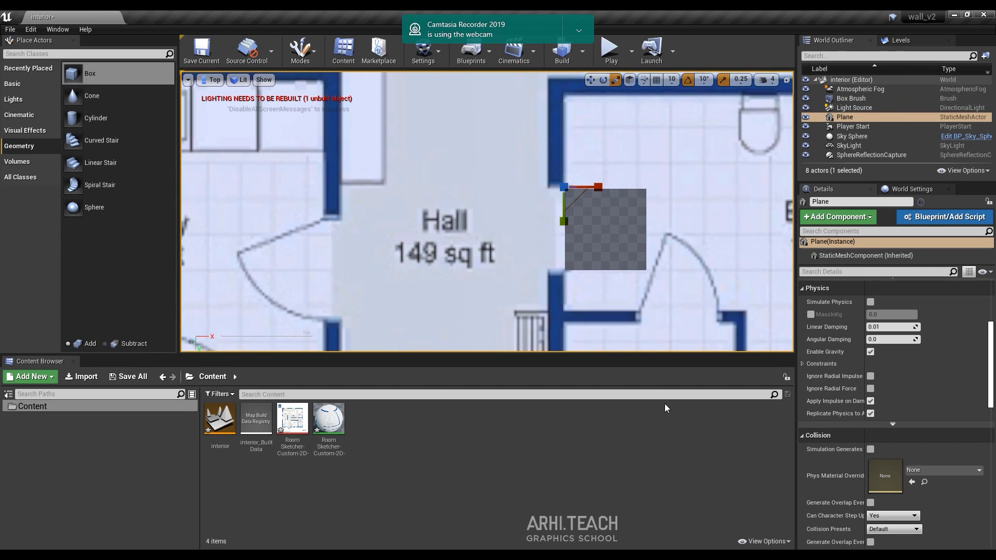
scroll(631, 311, down, 3)
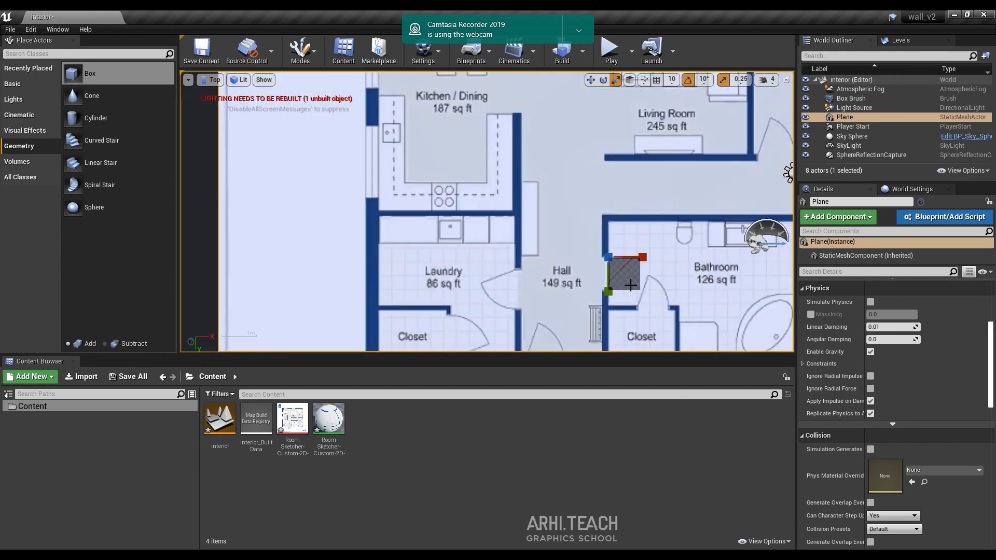
Step: Set the box brush's Z size to 3000
click(631, 285)
scroll(650, 255, down, 4)
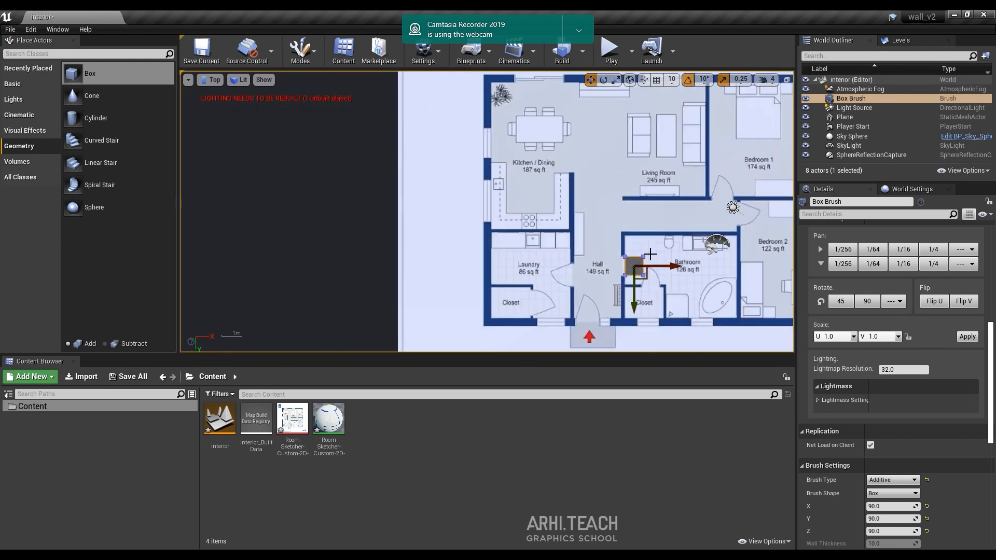
scroll(901, 444, down, 5)
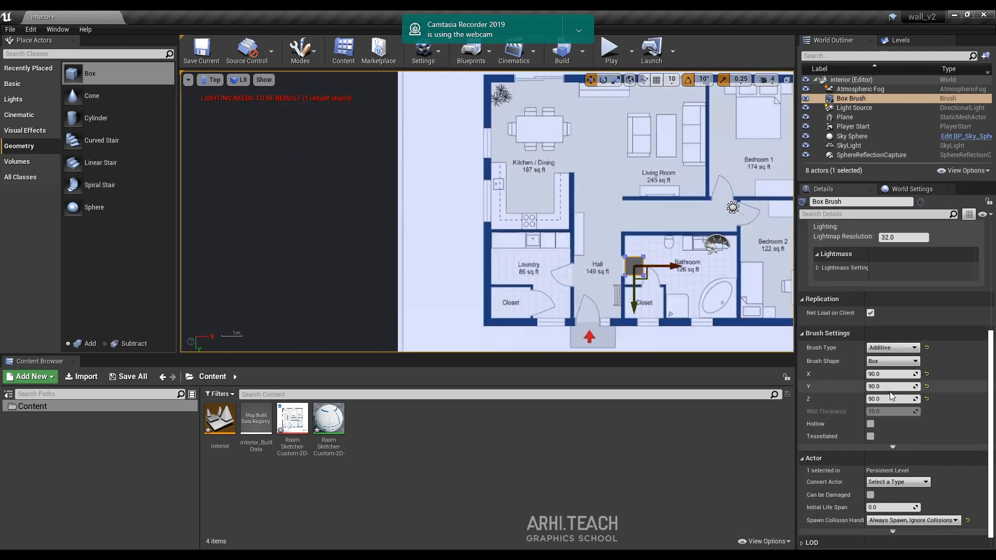
click(888, 400)
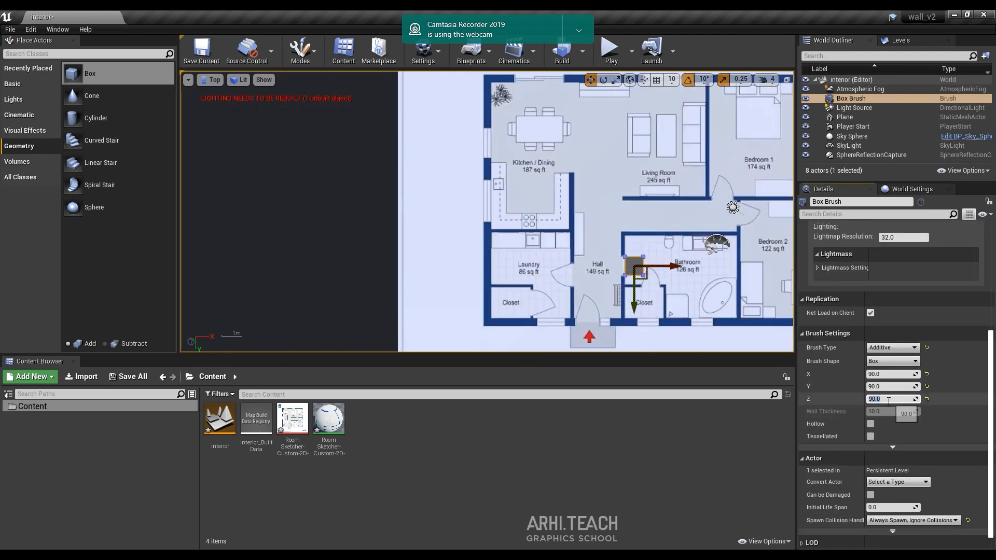
text(3000)
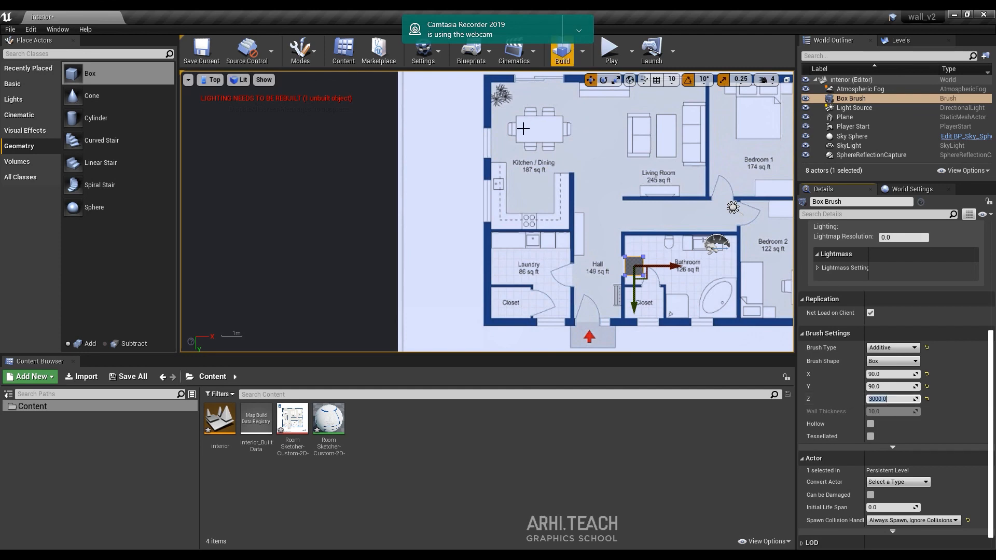
Step: Switch the viewport to perspective and set the box brush's Z size to 300
right_drag(525, 239, 451, 229)
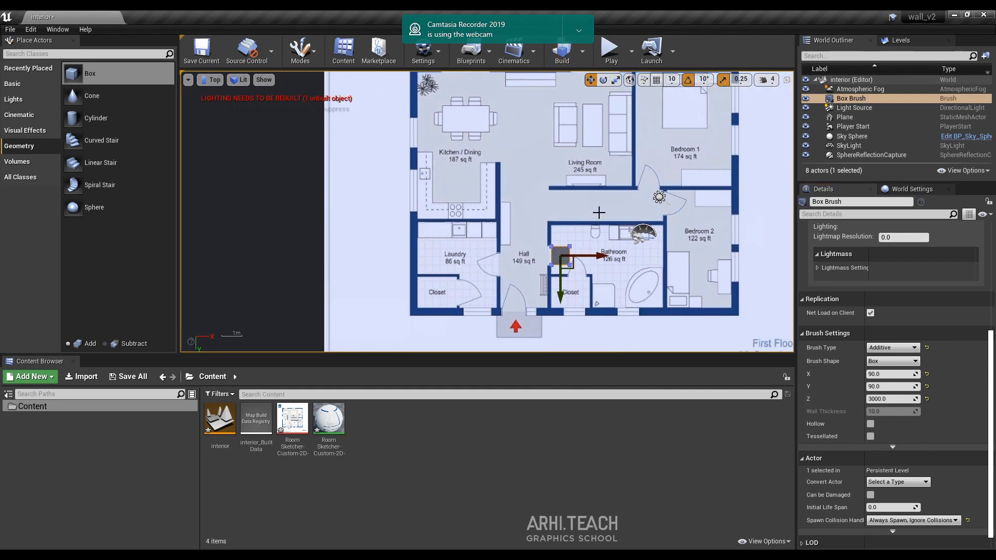
key(alt+g)
scroll(642, 198, down, 12)
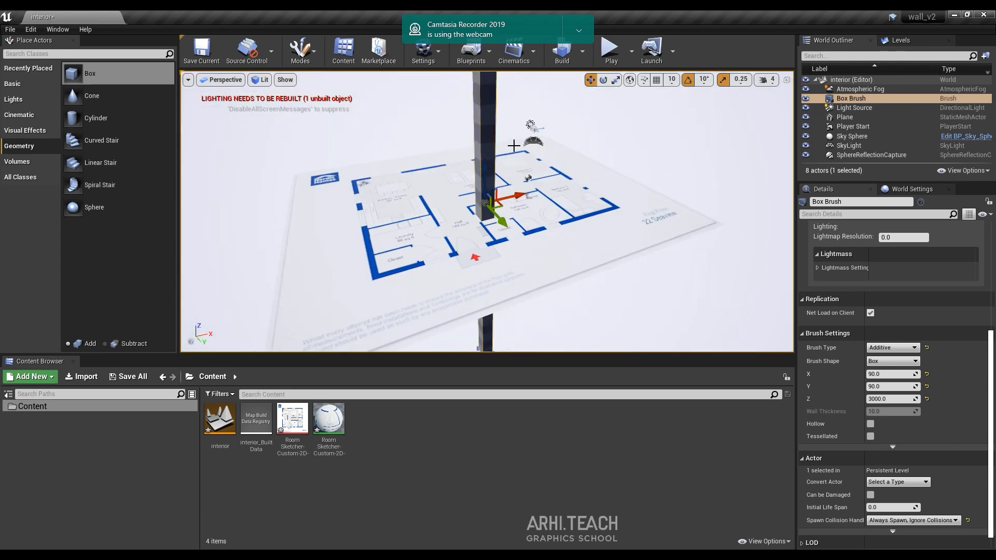
mouse_move(514, 146)
right_down()
mouse_move(515, 202)
mouse_move(516, 155)
right_up()
scroll(518, 181, down, 5)
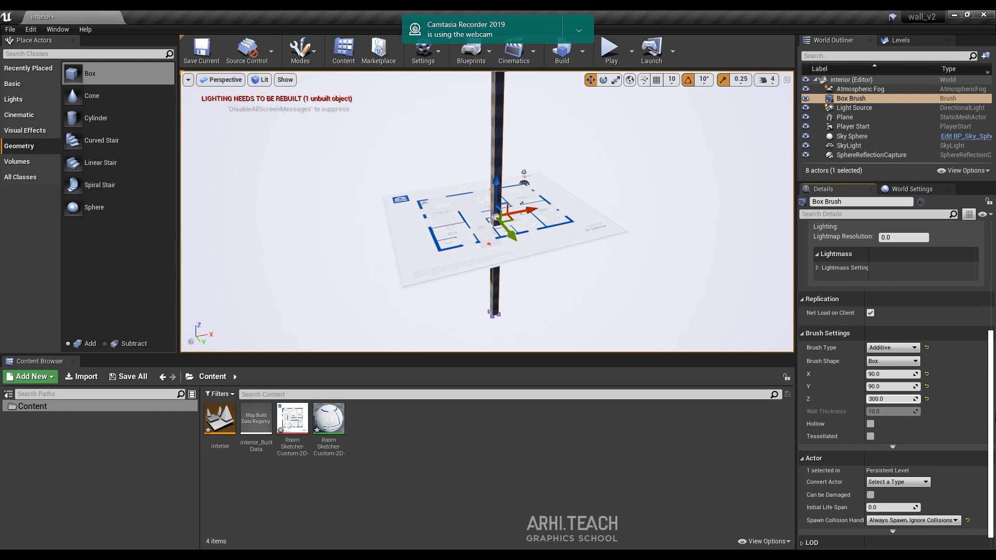
key(Return)
Step: Move the box brush to the exterior wall corner of the Kitchen / Dining room near the Nordic Homes logo
key(w)
mouse_move(479, 221)
right_down()
mouse_move(496, 223)
mouse_move(456, 224)
mouse_move(410, 246)
mouse_move(394, 223)
mouse_move(430, 265)
mouse_move(401, 231)
right_up()
key(s)
key(w)
key(s)
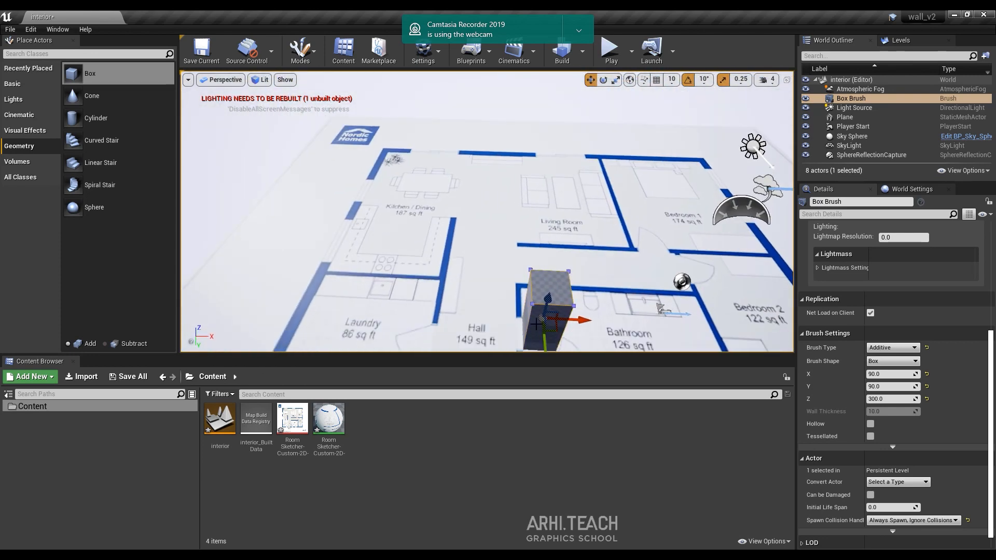
mouse_move(554, 334)
mouse_down()
mouse_move(371, 155)
mouse_move(391, 150)
mouse_up()
Step: Raise the box brush along Z so its base rests on the floor plan
key(w)
right_drag(392, 150, 462, 161)
key(a)
key(s)
right_drag(329, 178, 329, 178)
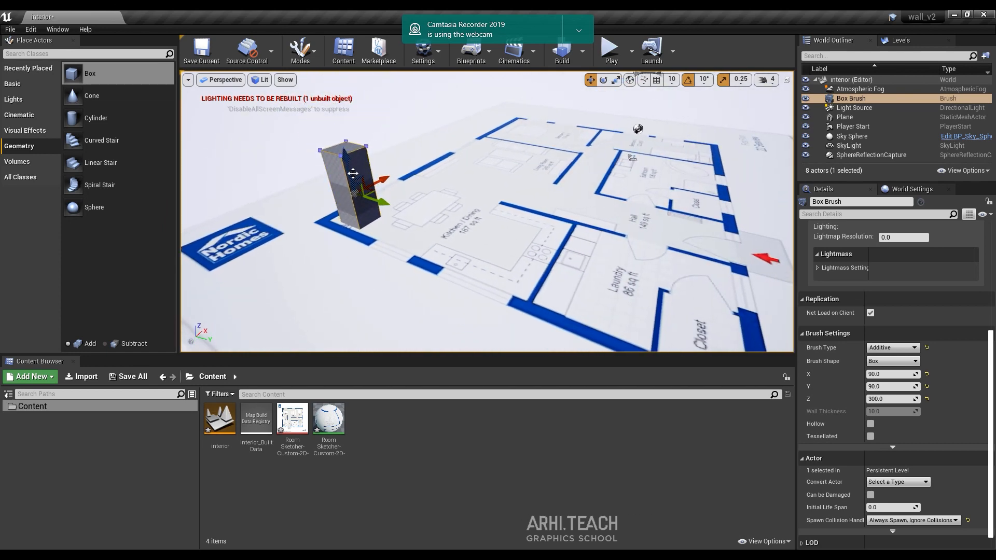
drag(353, 173, 338, 122)
right_drag(454, 173, 397, 173)
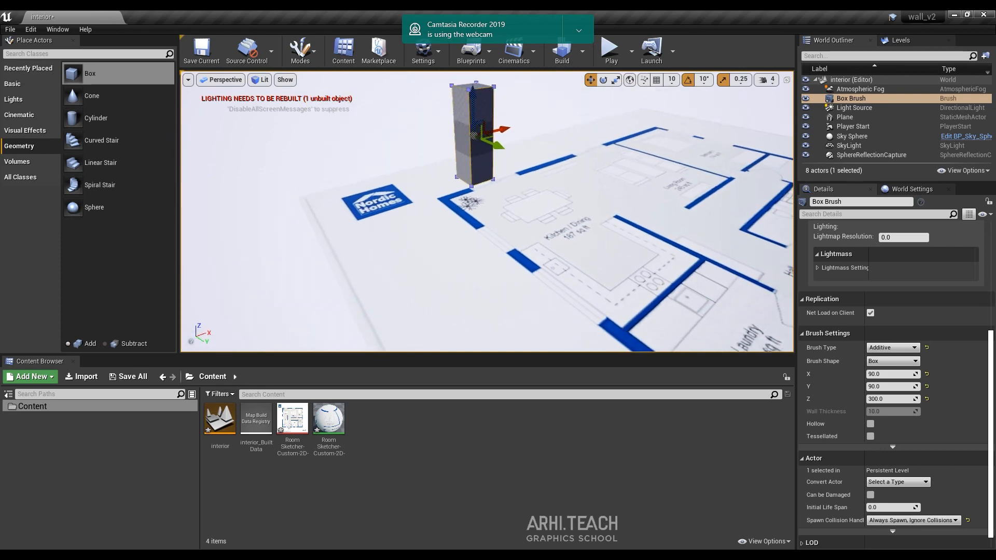
right_drag(591, 159, 590, 149)
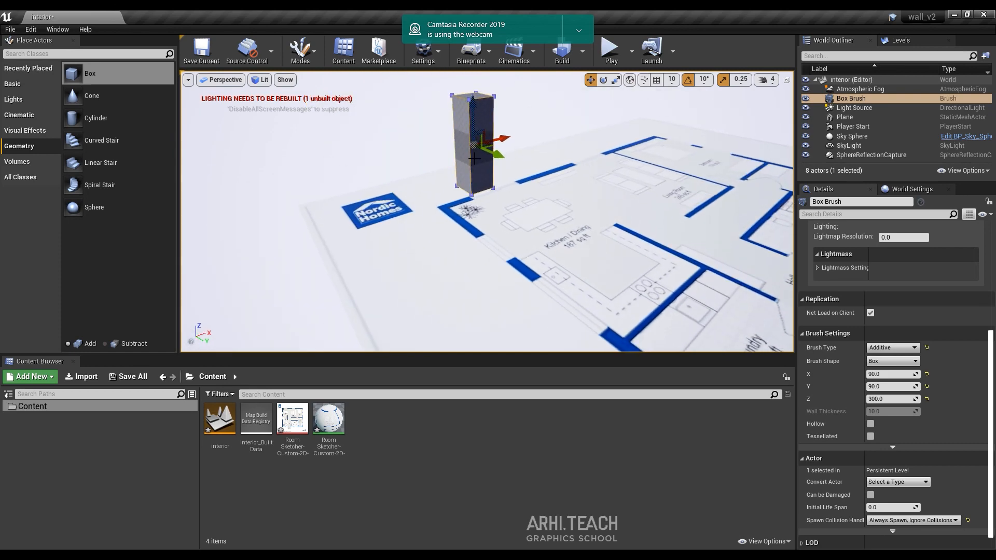
Step: Shift the box brush horizontally so its outer corner lines up with the exterior wall corner of the Kitchen / Dining room
key(w)
mouse_move(552, 136)
right_down()
mouse_move(561, 174)
mouse_move(530, 174)
right_up()
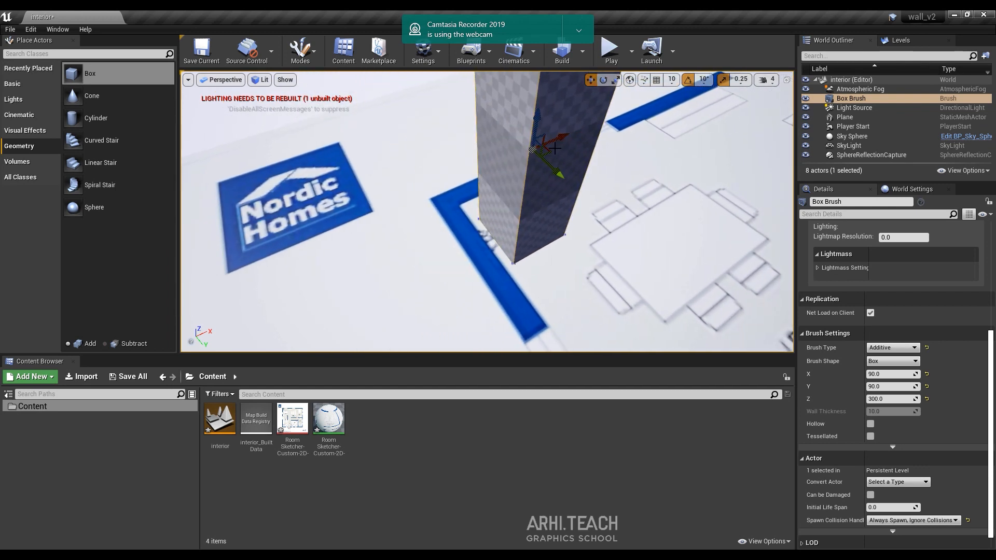
drag(550, 151, 480, 128)
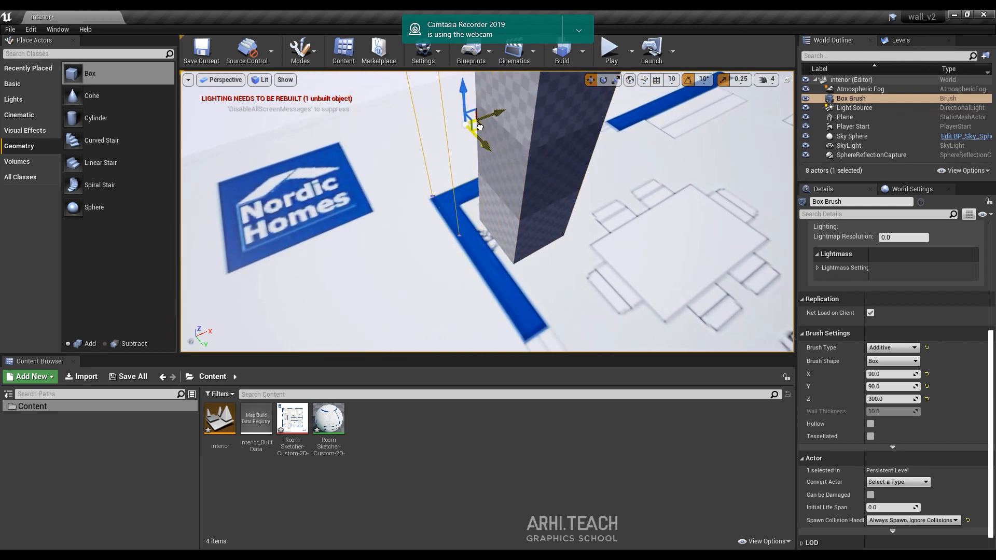
drag(480, 127, 479, 128)
right_drag(479, 127, 314, 40)
key(d)
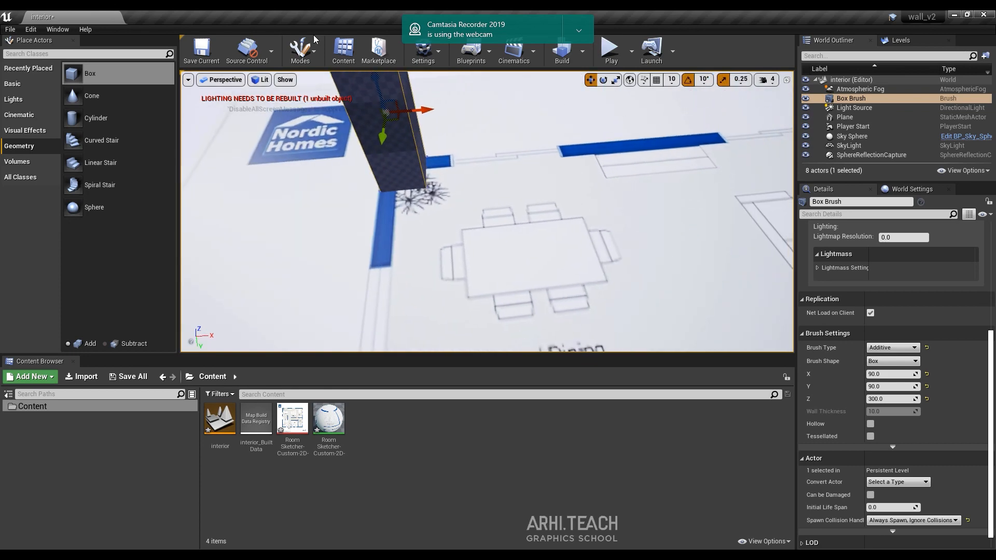
Step: Enter Brush Editing mode and move the box brush's X-side face inward to match the exterior wall's thickness
click(300, 50)
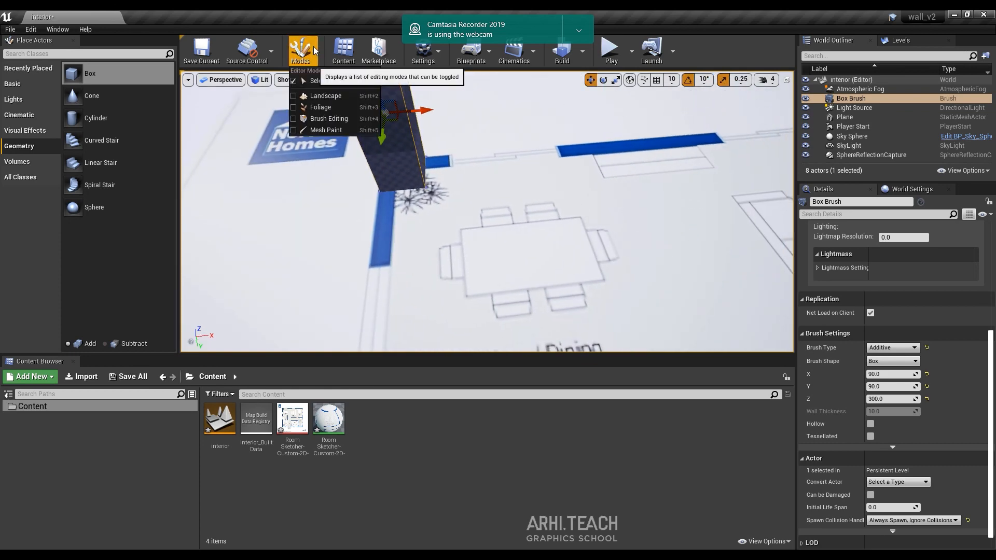
click(329, 119)
key(f)
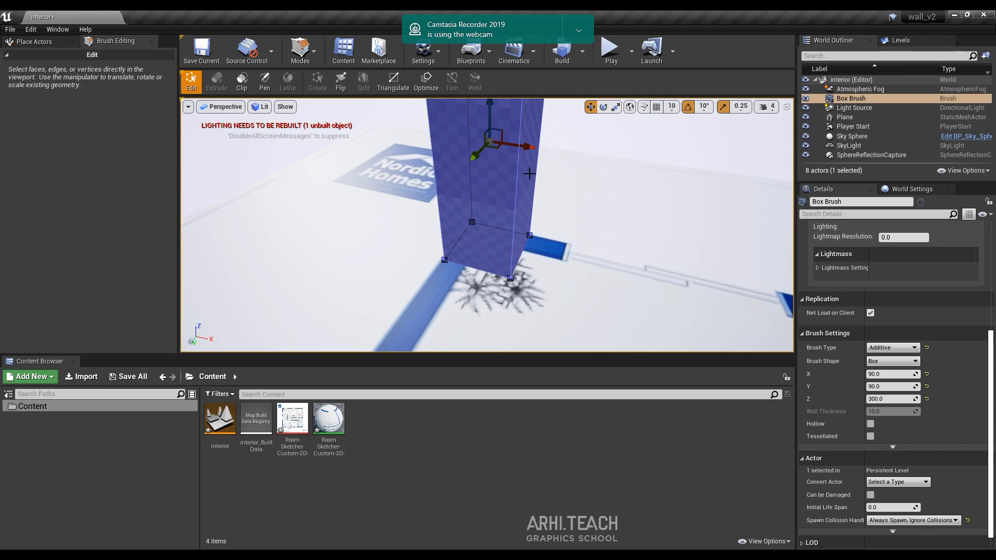
click(529, 174)
key(d)
mouse_move(634, 278)
right_down()
mouse_move(646, 271)
mouse_move(634, 262)
right_up()
key(a)
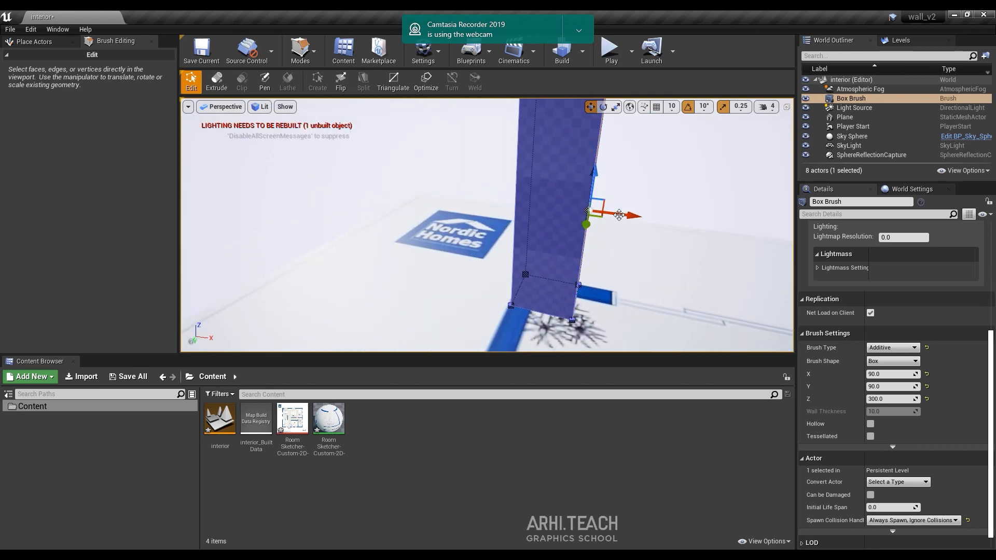
drag(619, 215, 570, 221)
Step: Move the box brush's interior Y-side face inward to match the wall thickness, leaving a square corner post
key(d)
right_drag(465, 241, 446, 243)
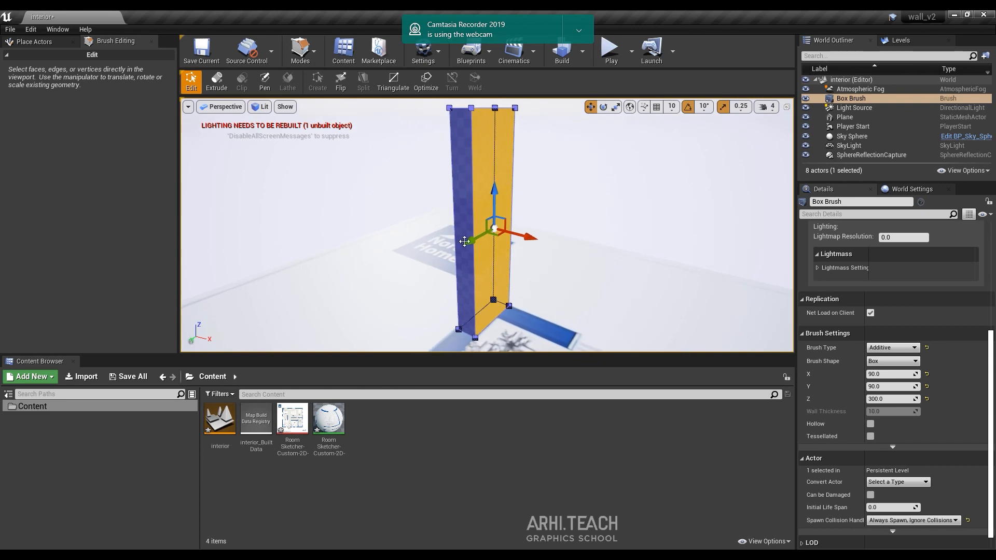
click(465, 270)
drag(450, 244, 479, 232)
right_drag(525, 269, 522, 263)
Step: Extrude the corner post's X-side face along the upper exterior wall past the Kitchen / Dining room
click(216, 82)
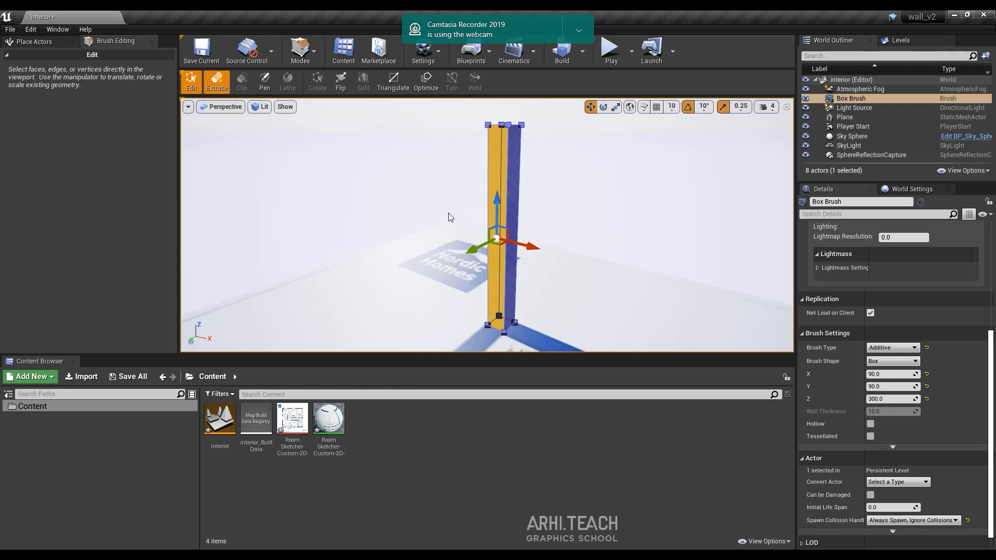
click(585, 310)
click(510, 209)
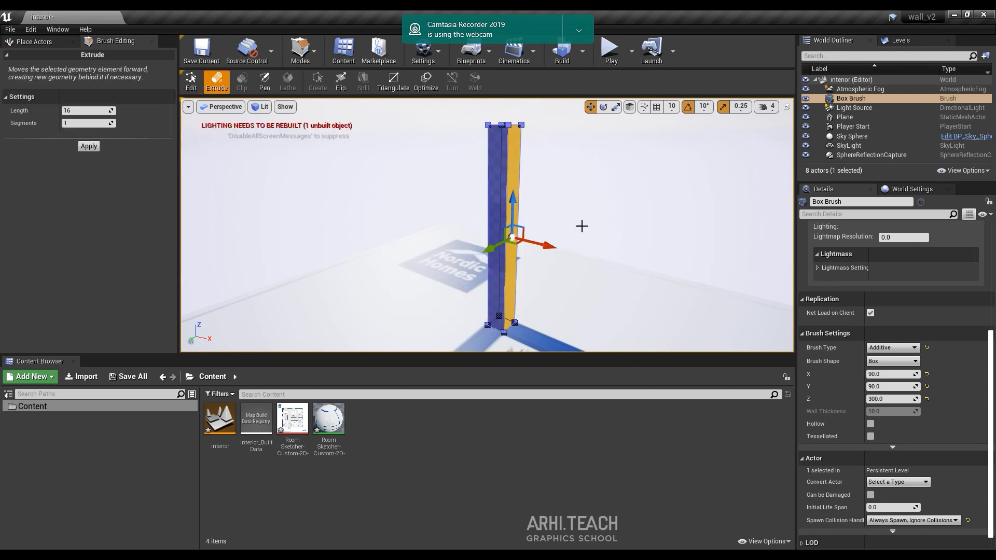
right_drag(582, 226, 632, 250)
drag(340, 168, 739, 171)
right_drag(738, 171, 771, 172)
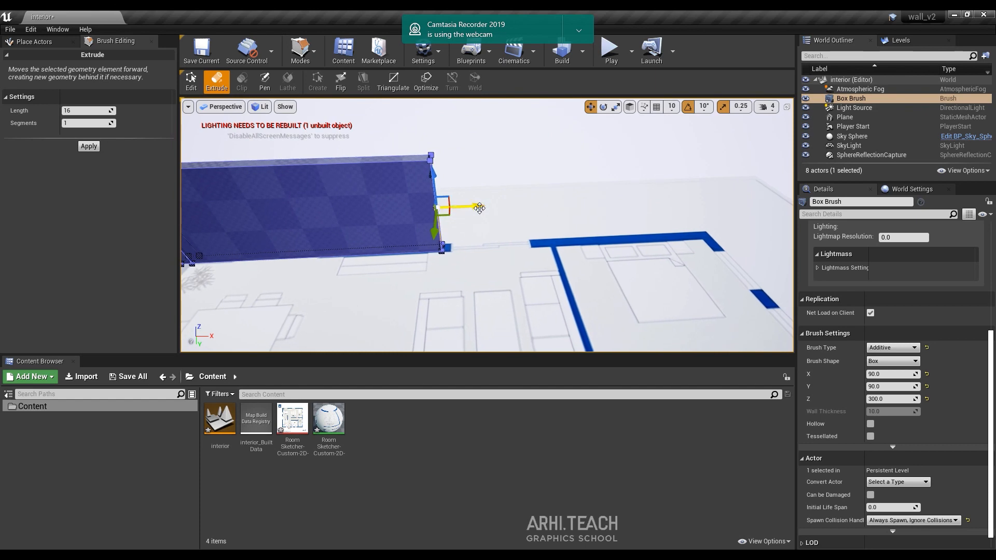
Step: Return to Edit mode and move the wall's end face to the junction with the wall between Living Room and Bedroom 1
click(189, 80)
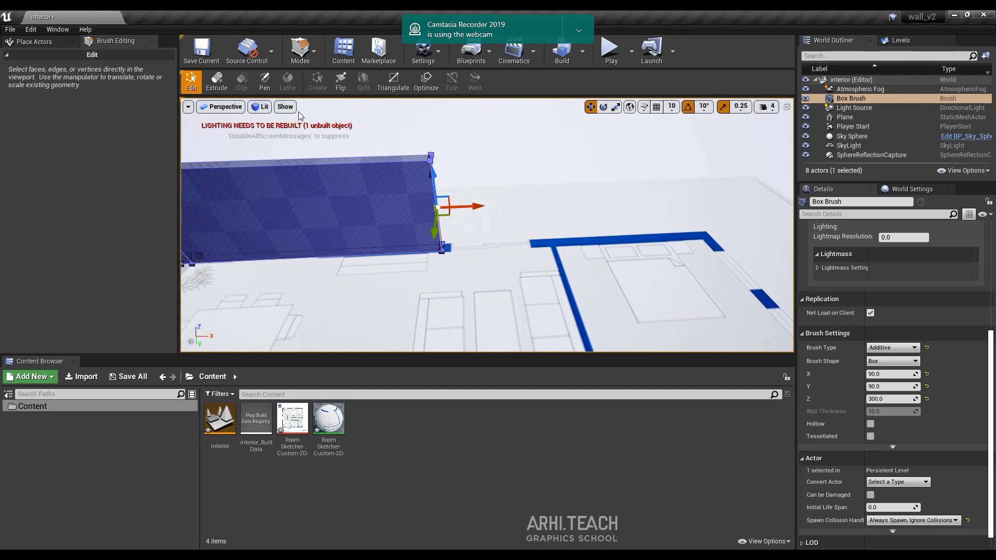
drag(471, 209, 581, 225)
right_drag(618, 242, 567, 241)
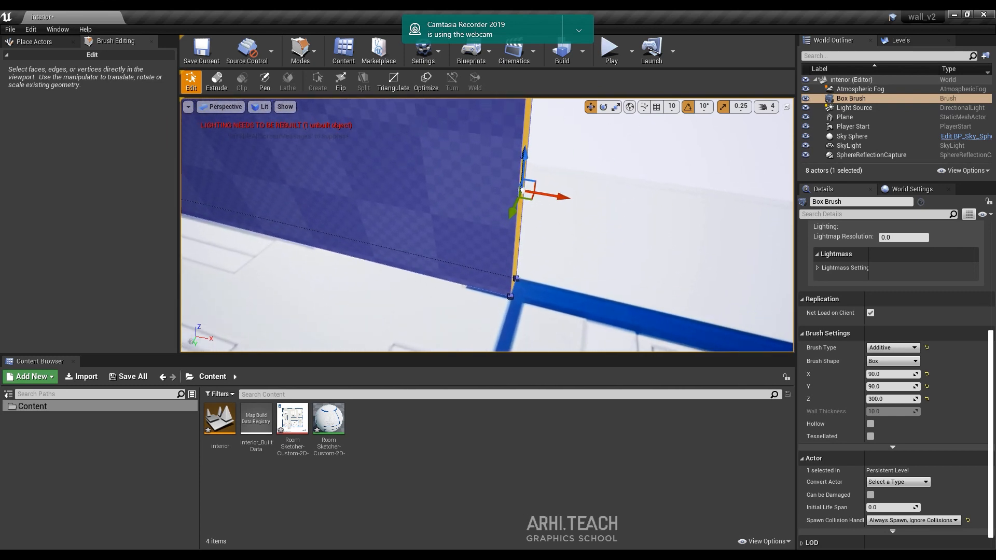
Step: Extrude the exterior wall's end face across the thickness of the wall between Living Room and Bedroom 1
click(217, 80)
click(584, 308)
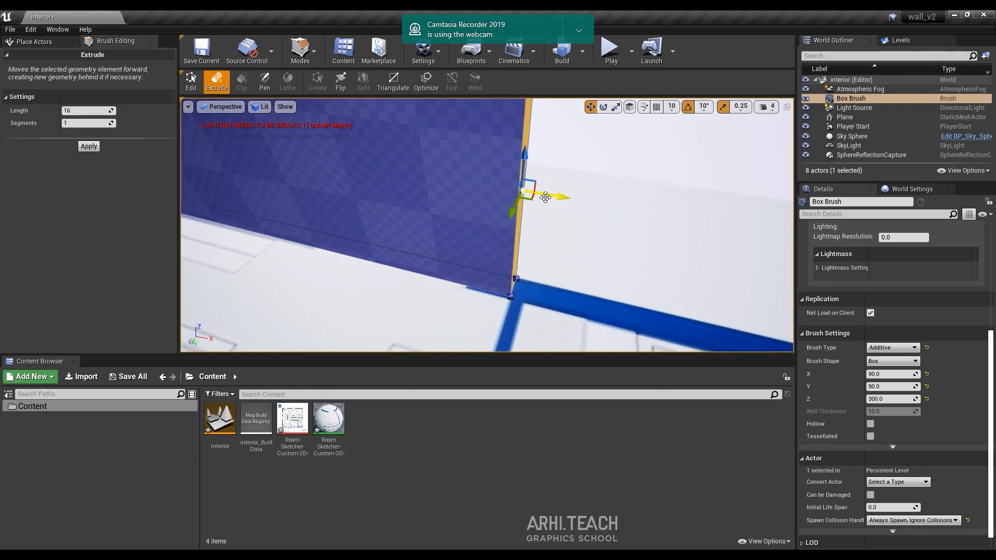
drag(545, 198, 560, 218)
right_drag(628, 247, 629, 247)
Step: Extrude the new segment's interior side face along the wall between Living Room and Bedroom 1 to that wall's lower end
mouse_move(669, 232)
mouse_down()
mouse_move(371, 282)
mouse_move(384, 285)
mouse_up()
right_drag(546, 227, 546, 227)
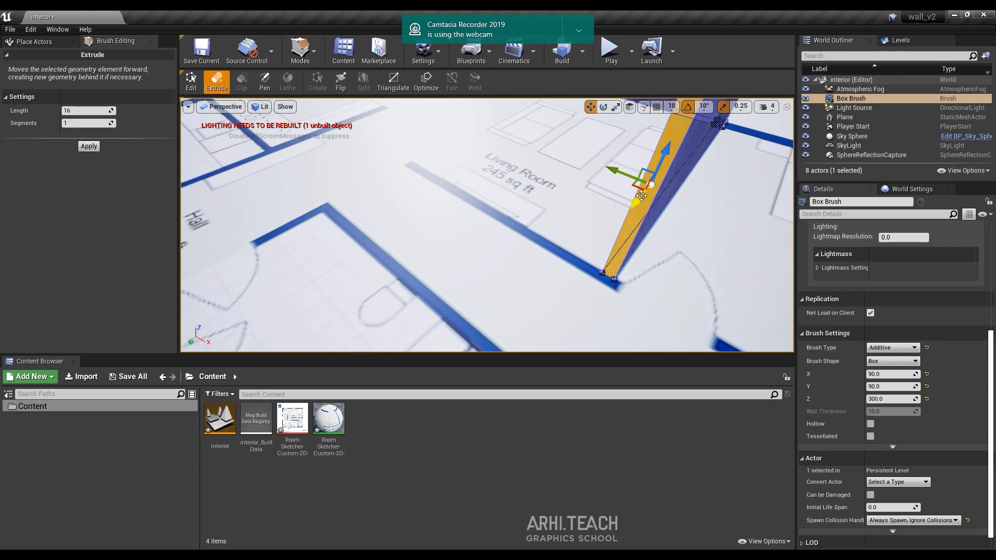
drag(641, 196, 633, 206)
right_drag(571, 233, 572, 233)
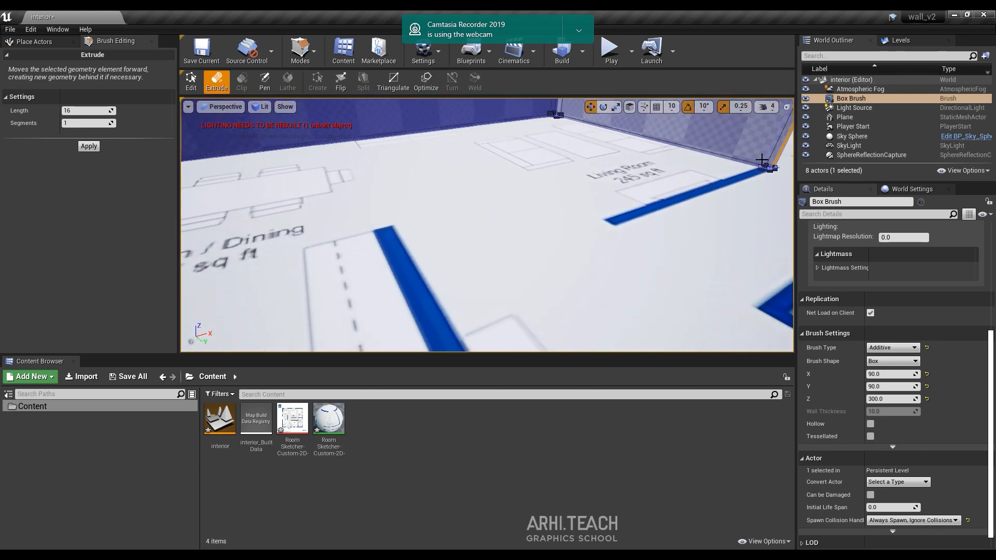
Step: Extrude the side face at that wall's lower end along the wall stub below Living Room to the stub's free end
right_drag(761, 160, 727, 167)
key(e)
click(712, 147)
key(w)
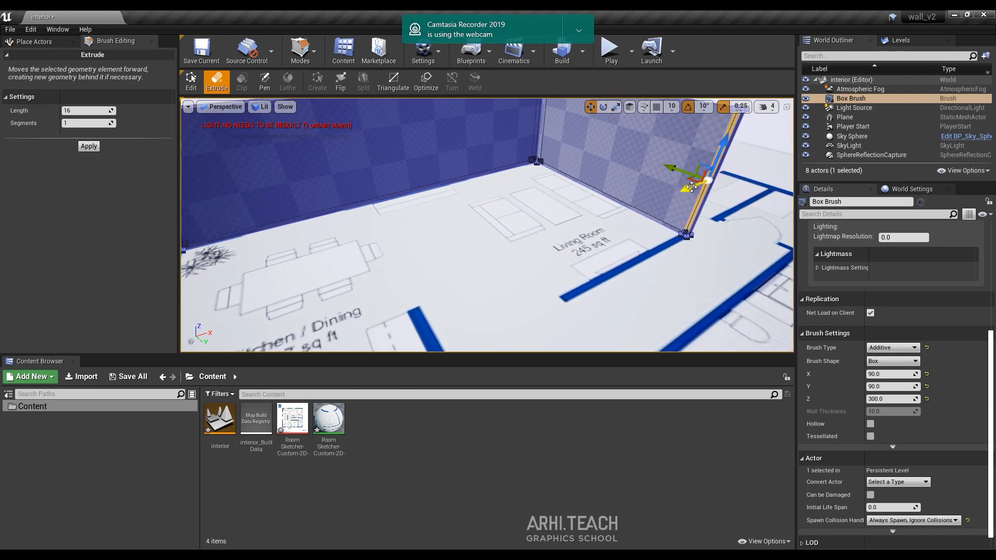
drag(692, 187, 543, 250)
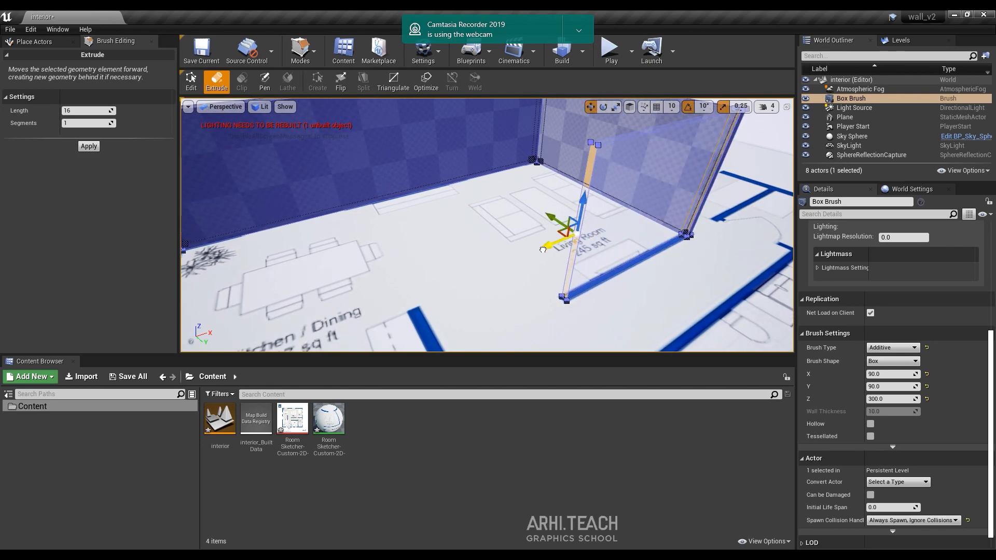
right_drag(543, 249, 543, 250)
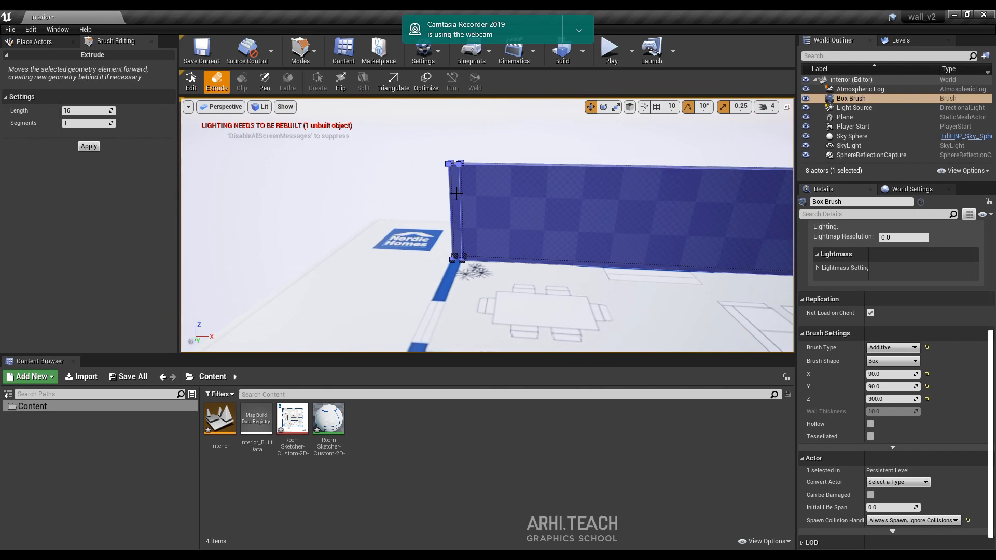
Step: Extrude the corner post's side face along the exterior wall beside Kitchen / Dining and move its end face to the Laundry wall junction
click(457, 193)
right_drag(456, 194, 369, 223)
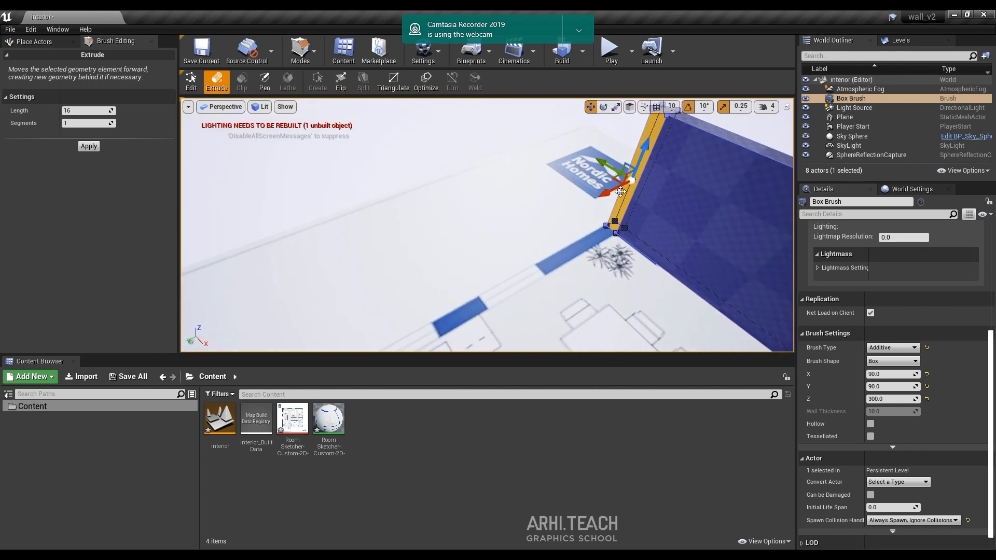
right_drag(617, 190, 492, 208)
click(191, 81)
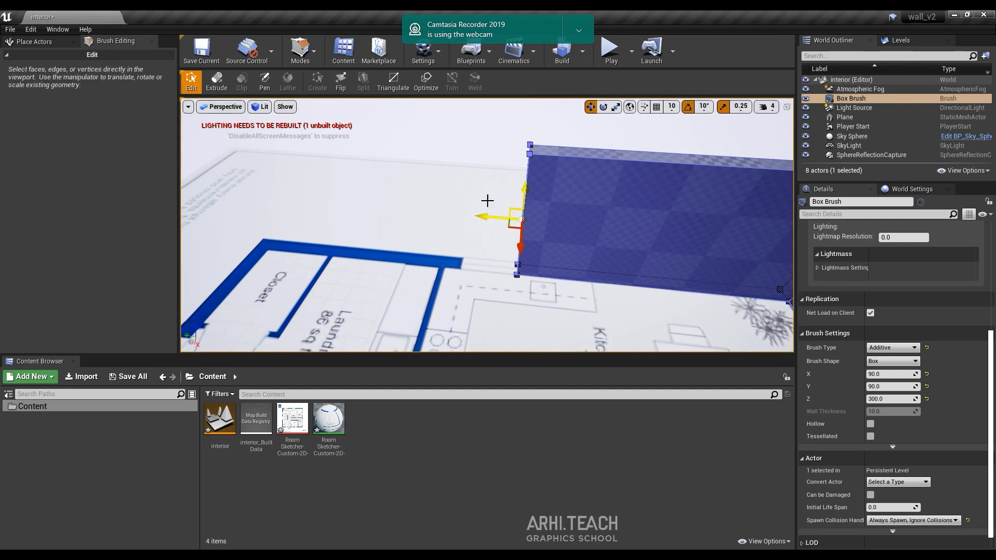
mouse_move(499, 219)
mouse_down()
mouse_move(408, 222)
mouse_move(420, 227)
mouse_up()
Step: Extrude the exterior wall's end face across the thickness of the wall between Kitchen / Dining and Laundry
click(216, 79)
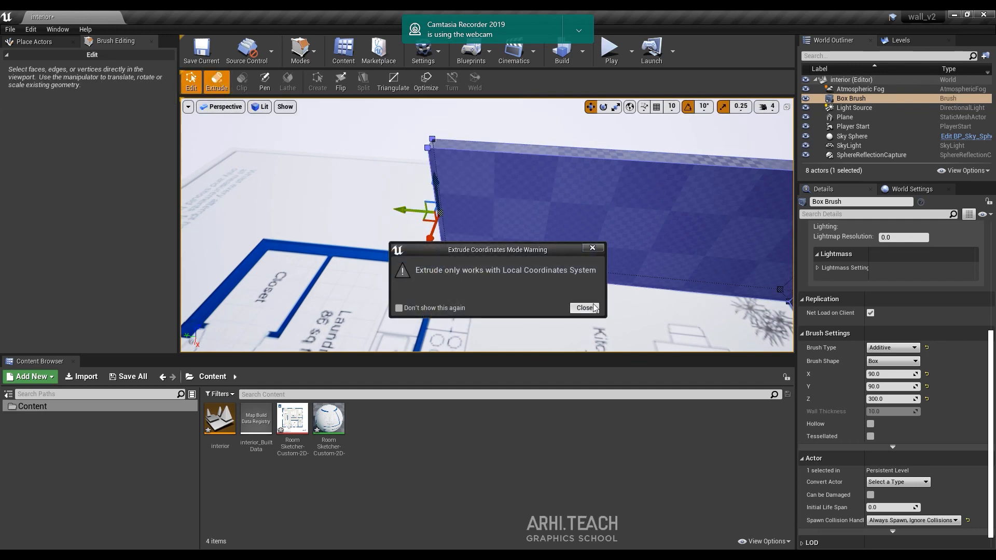
click(590, 312)
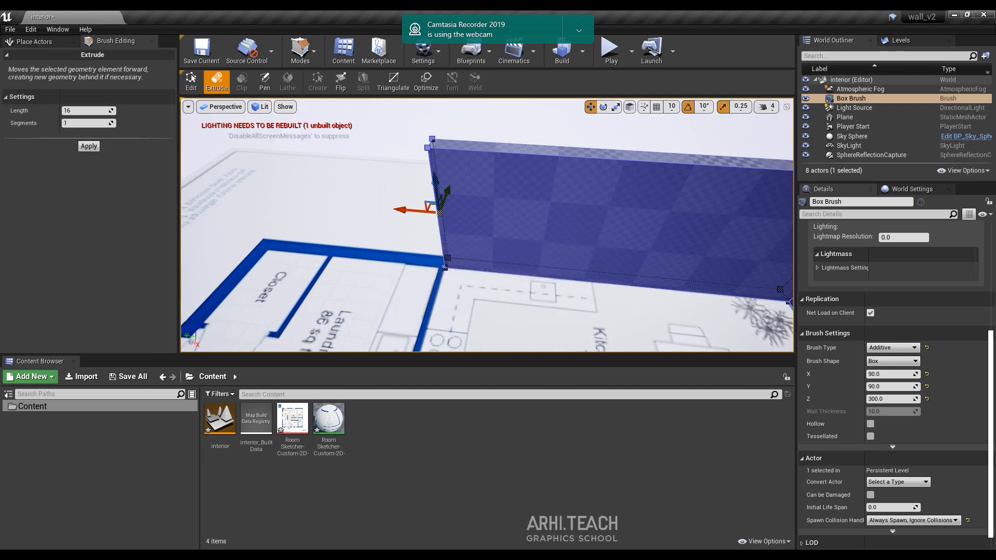
right_drag(590, 312, 781, 319)
right_drag(488, 212, 576, 210)
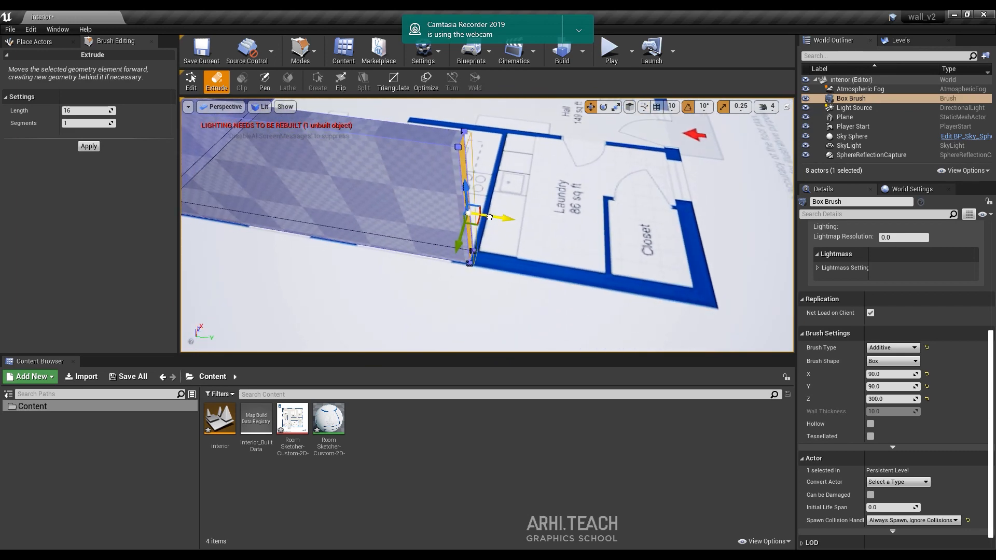
Step: Select the new corner segment's interior side face facing the wall between Kitchen / Dining and Laundry, in Edit mode
right_drag(593, 222, 336, 149)
click(431, 197)
click(492, 205)
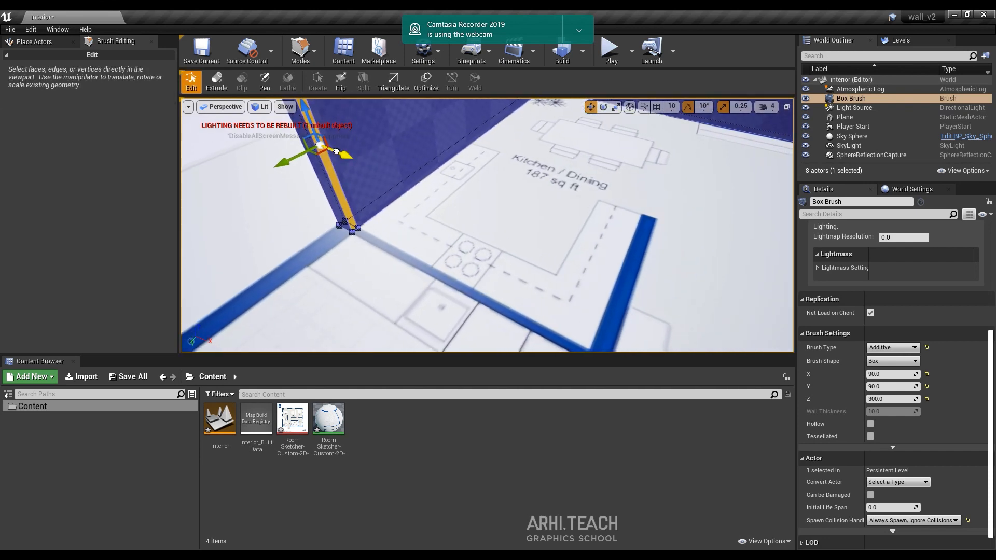
drag(336, 151, 655, 279)
right_drag(655, 279, 693, 294)
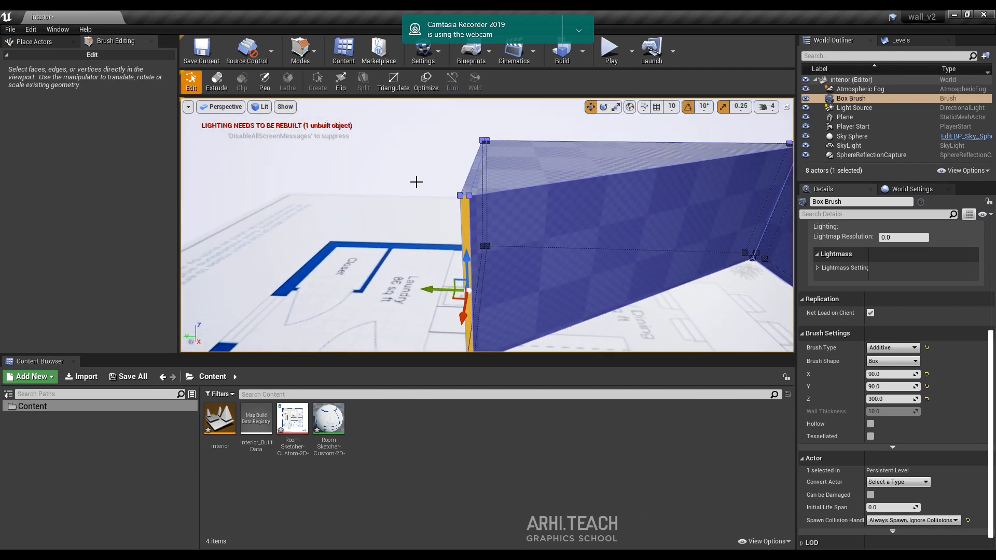
key(ctrl+z)
Step: Extrude the selected side face along the wall between Kitchen / Dining and Laundry to its junction beside the Hall
click(217, 81)
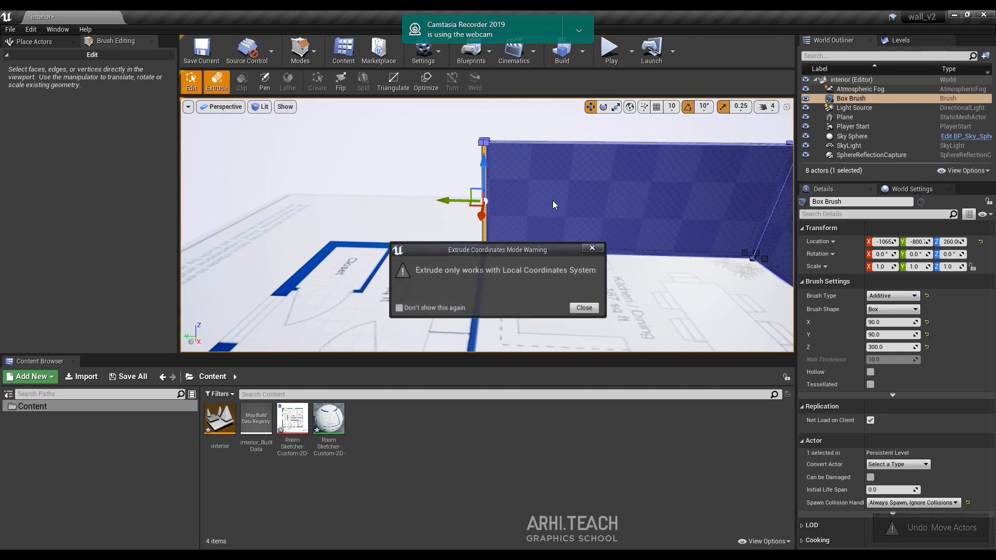
click(585, 309)
right_drag(560, 282, 631, 327)
drag(376, 165, 530, 259)
Step: Extrude the junction's side face along the short Kitchen / Dining wall stub to the stub's free end
right_drag(511, 235, 460, 169)
click(427, 136)
right_drag(473, 109, 455, 136)
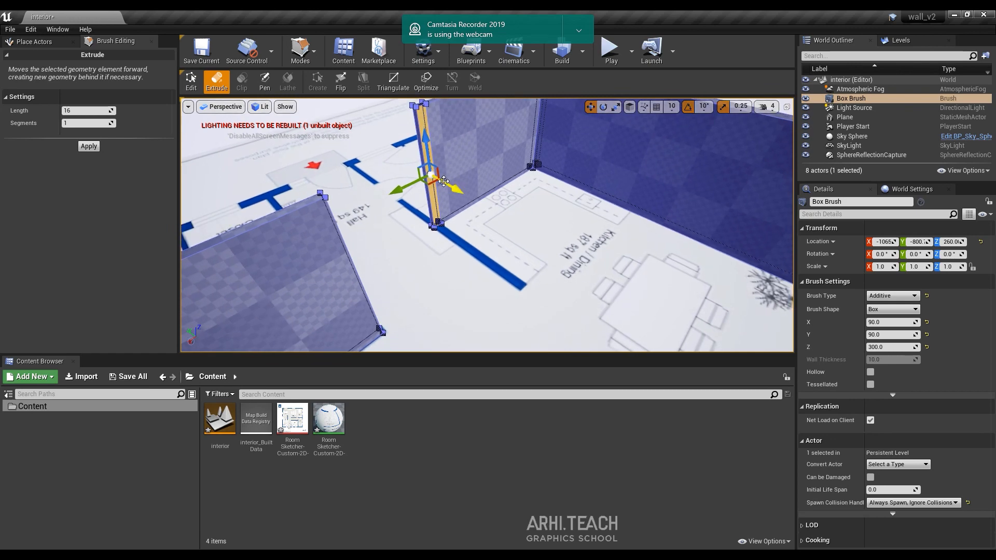
drag(447, 180, 533, 258)
right_drag(364, 220, 457, 203)
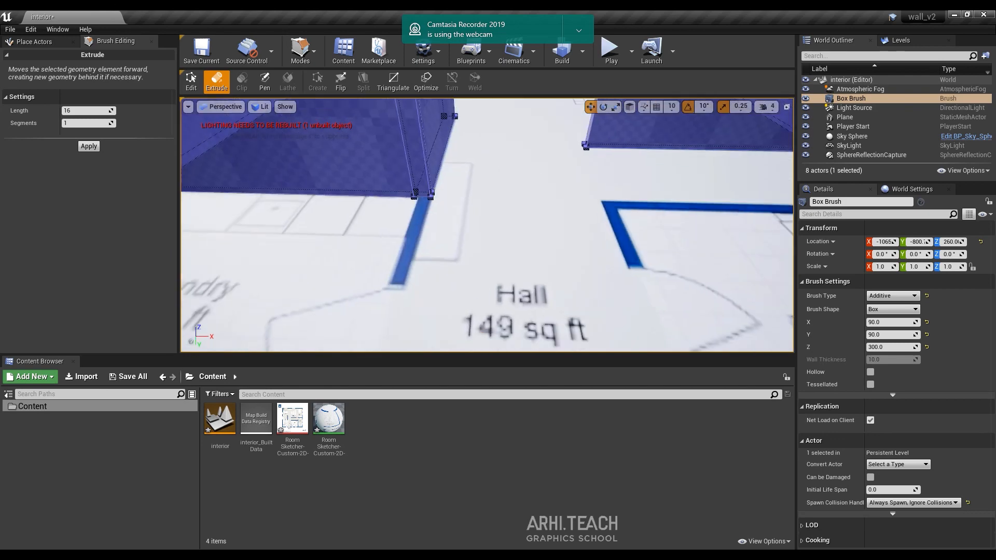
Step: Extrude the opposite side face of the junction along the wall between Laundry and Hall toward the entrance
mouse_move(431, 160)
right_down()
mouse_move(421, 171)
mouse_move(437, 163)
right_up()
scroll(431, 161, up, 1)
click(430, 161)
scroll(473, 176, down, 6)
drag(514, 191, 445, 325)
right_drag(597, 293, 283, 122)
Step: Switch to Edit mode and move the Laundry-Hall wall's end face to the exterior entrance wall
click(191, 80)
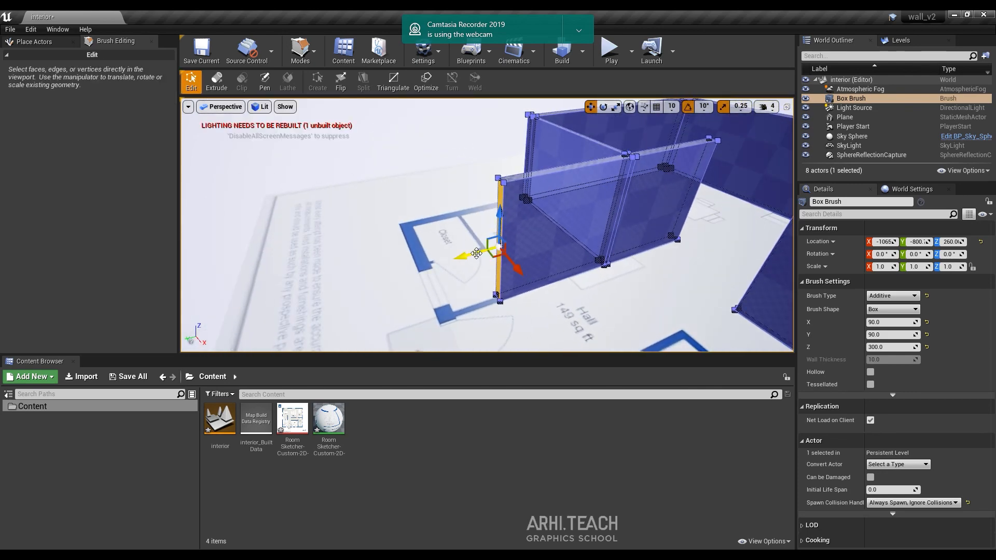
drag(477, 253, 412, 276)
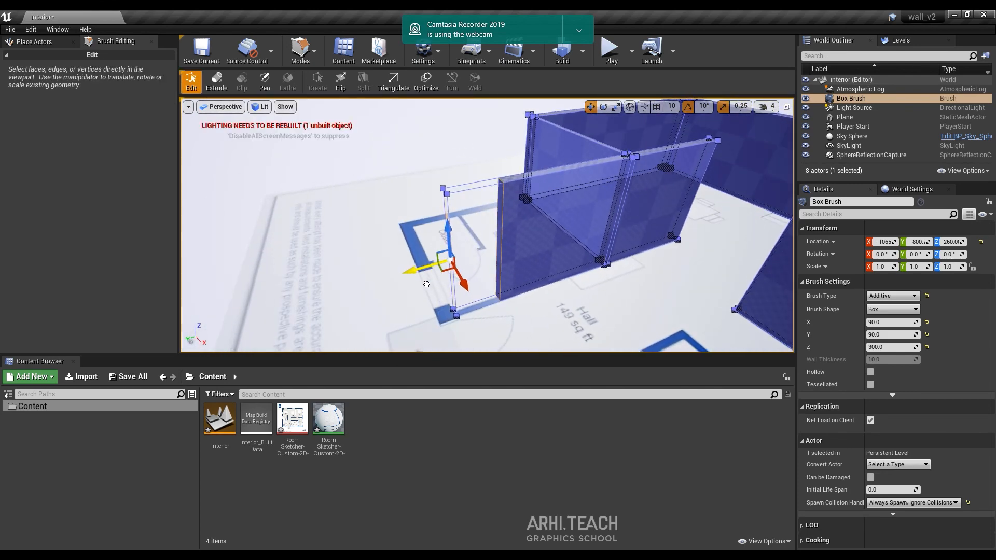
drag(425, 285, 426, 286)
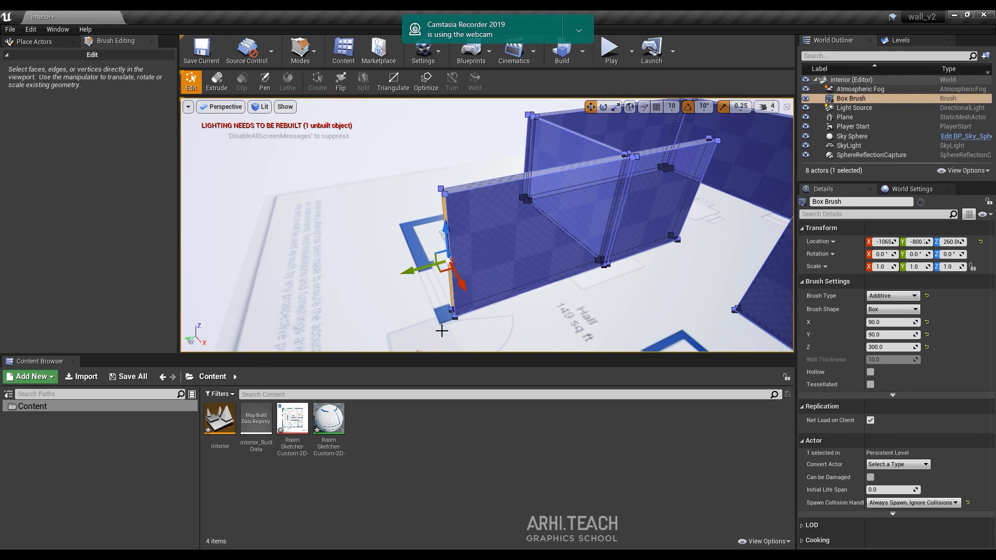
Step: Extrude the Laundry-Hall wall's end face across the thickness of the exterior entrance wall
right_drag(441, 329, 514, 322)
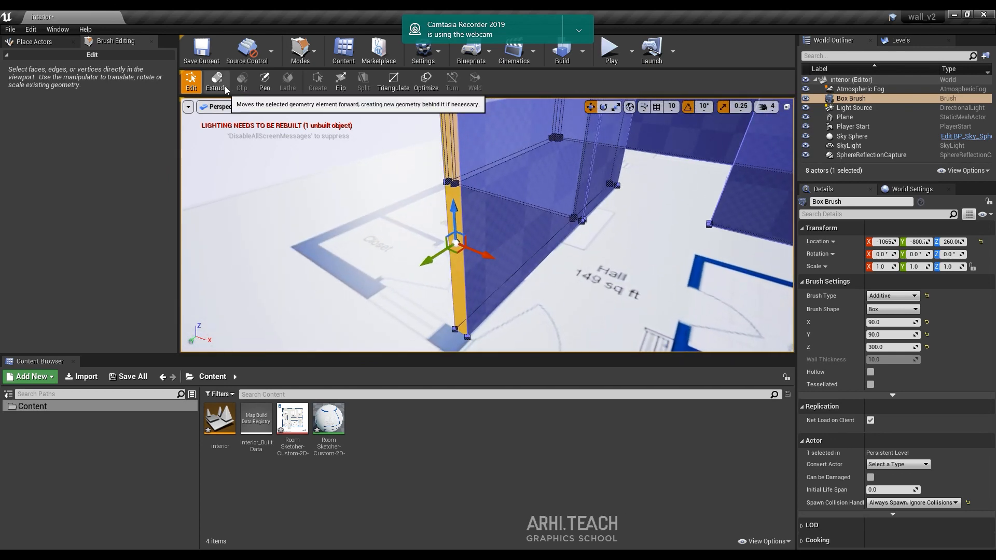
click(224, 84)
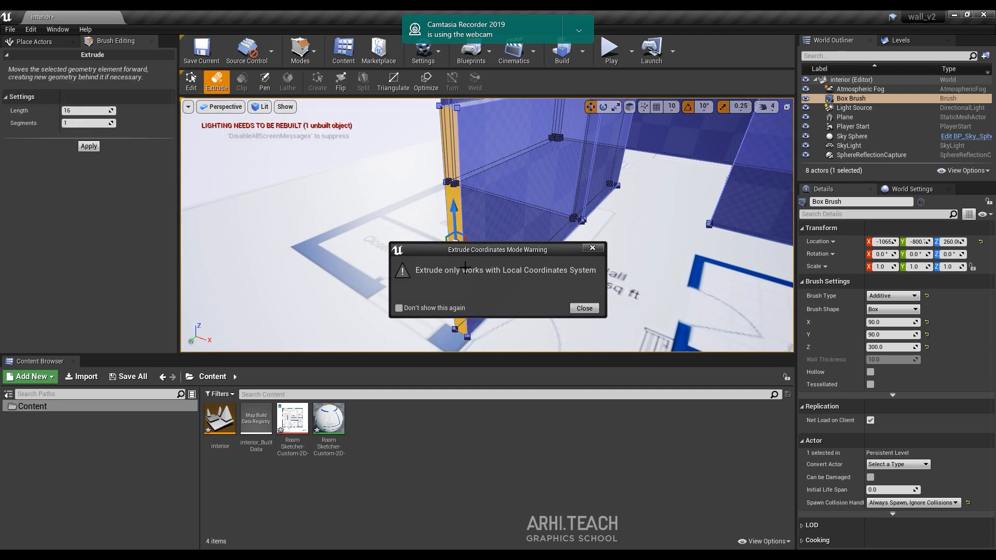
click(584, 308)
drag(427, 263, 407, 272)
Step: Extrude the new segment's Hall-side face across the entrance to the closet wall near Bathroom, and add a segment across that wall's thickness
right_drag(469, 248, 466, 280)
click(465, 244)
right_drag(465, 244, 398, 204)
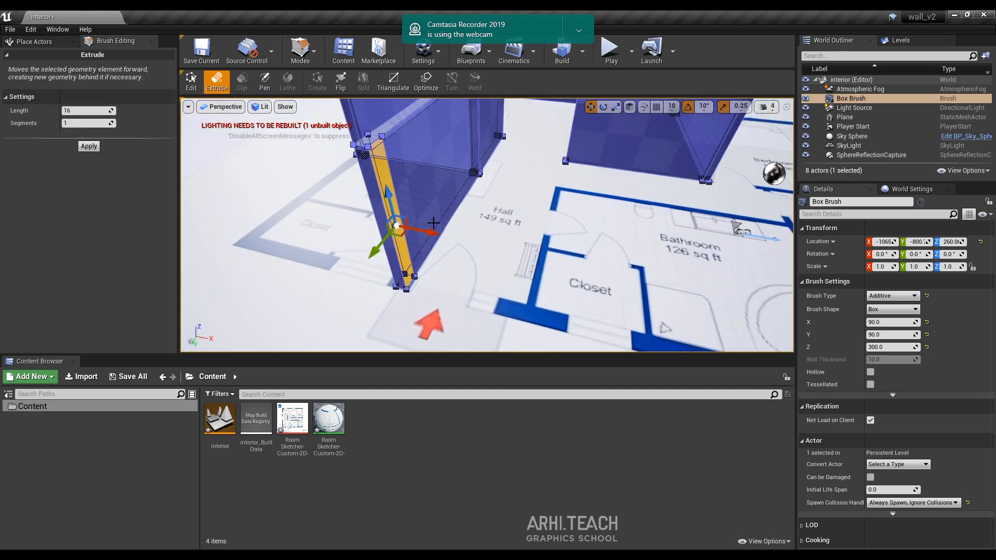
drag(416, 230, 560, 258)
mouse_move(560, 249)
right_down()
mouse_move(566, 270)
mouse_move(558, 244)
mouse_move(506, 254)
right_up()
scroll(560, 238, down, 3)
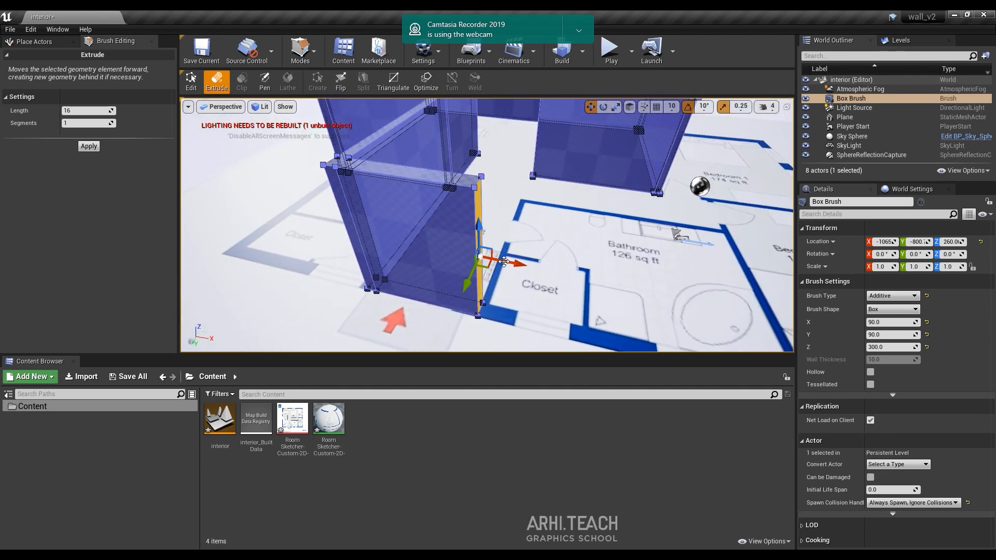
drag(504, 261, 510, 264)
Step: Extrude the entrance wall's inner side face along the wall between Hall and Closet to the Bathroom corner, adding a corner segment
right_drag(512, 265, 509, 207)
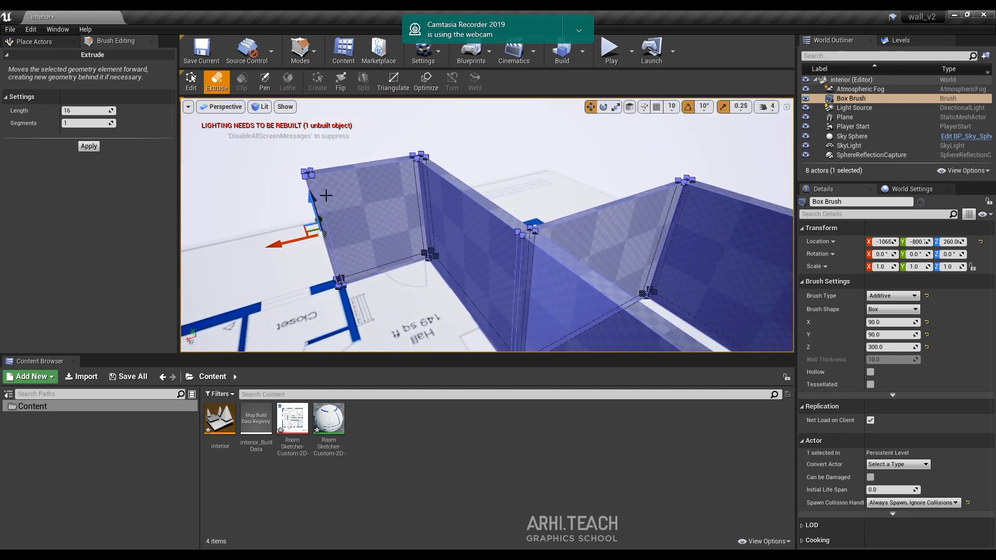
right_drag(326, 196, 371, 227)
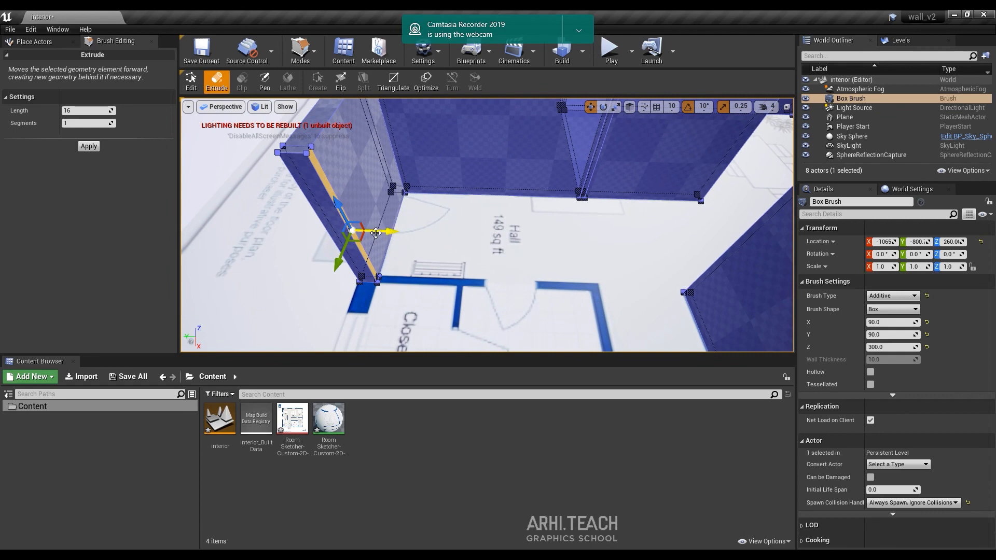
mouse_move(377, 230)
mouse_down()
mouse_move(687, 242)
mouse_move(654, 249)
mouse_move(663, 243)
mouse_up()
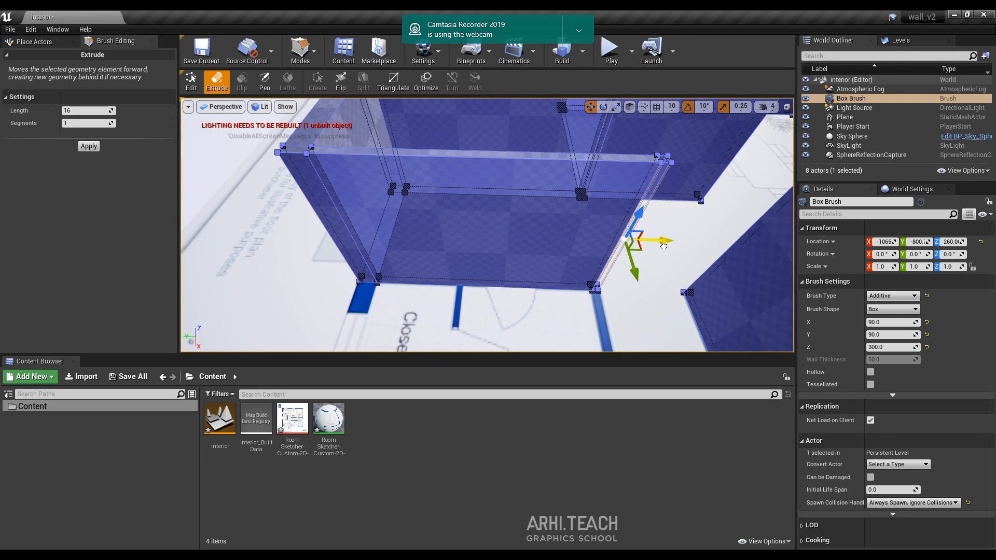
Step: Extrude the Bathroom corner segment's side face along the Bathroom's upper wall toward Bedroom 2
click(651, 207)
right_drag(651, 208, 446, 144)
click(486, 164)
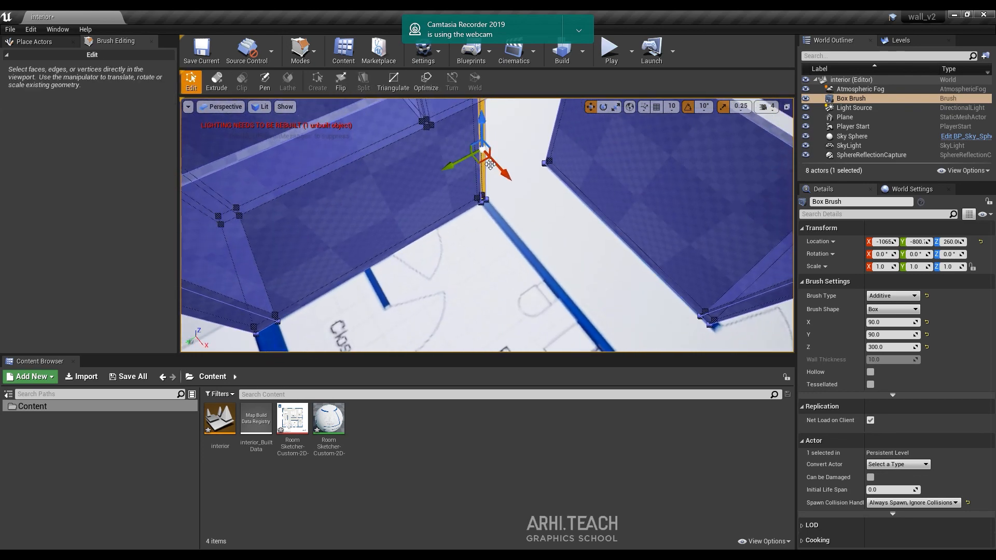
drag(483, 150, 602, 298)
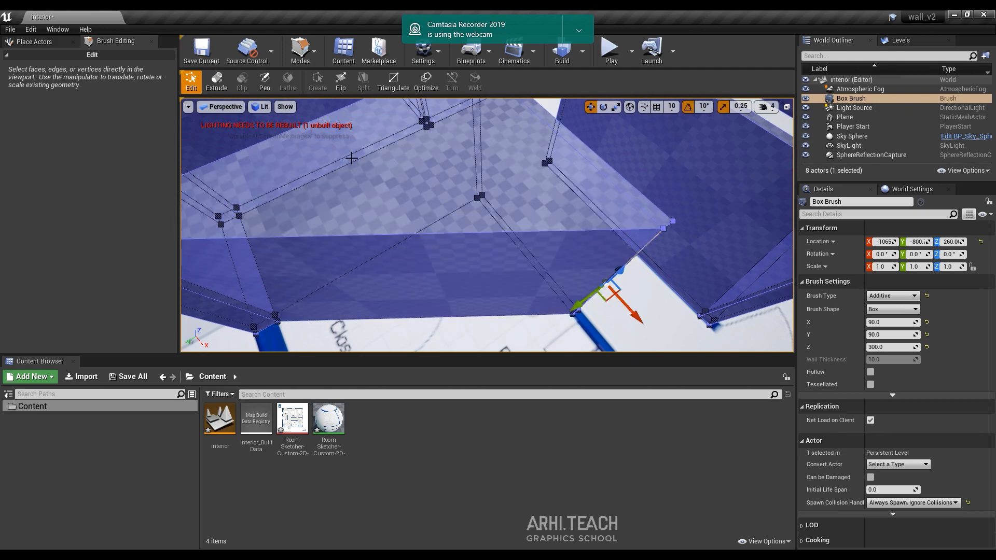
key(ctrl+z)
click(217, 80)
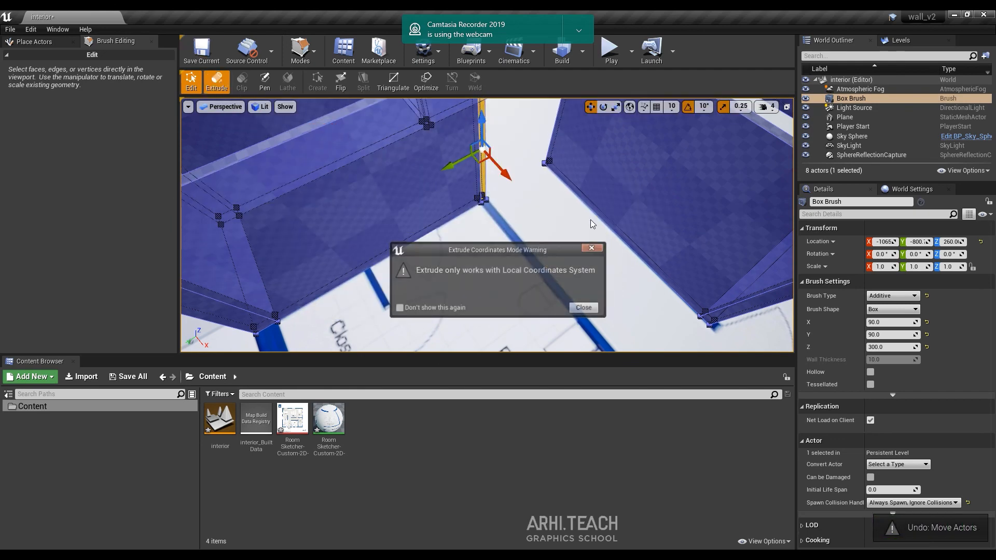
click(584, 309)
drag(502, 172, 613, 310)
mouse_move(610, 310)
right_down()
mouse_move(610, 290)
mouse_move(610, 310)
right_up()
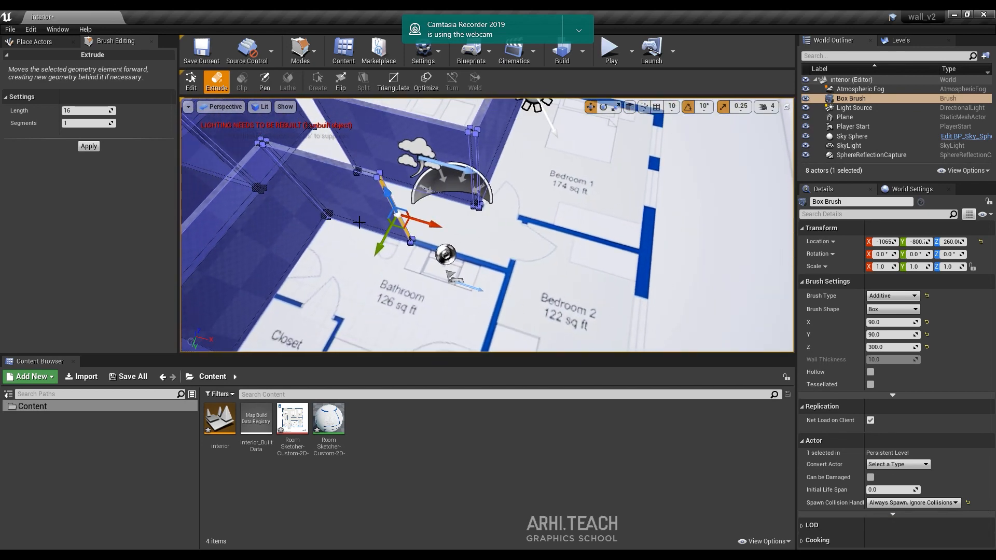
Step: Undo the extra extrusion and, in Edit mode, move the wall's end face to the junction of Bathroom and Bedroom 2
drag(426, 222, 499, 253)
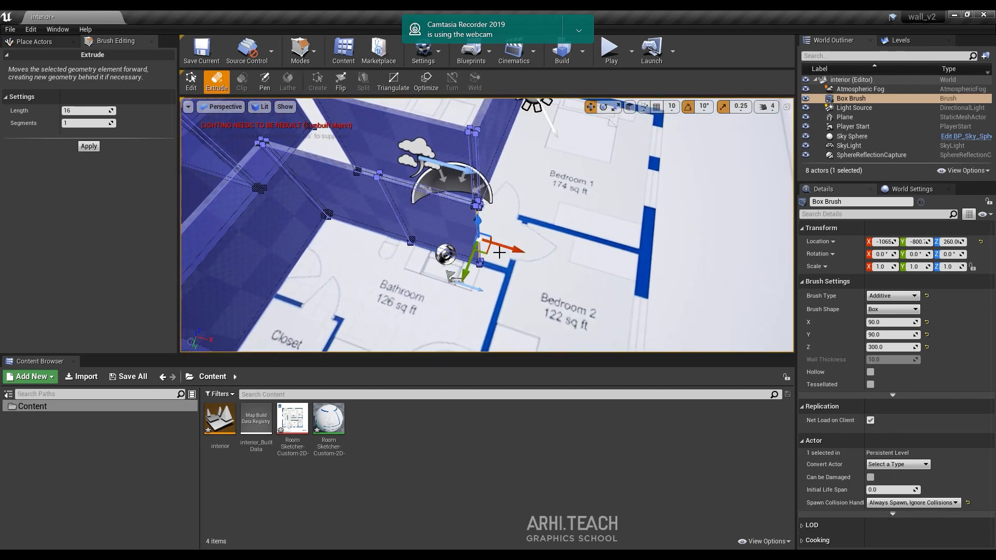
key(ctrl+z)
click(191, 80)
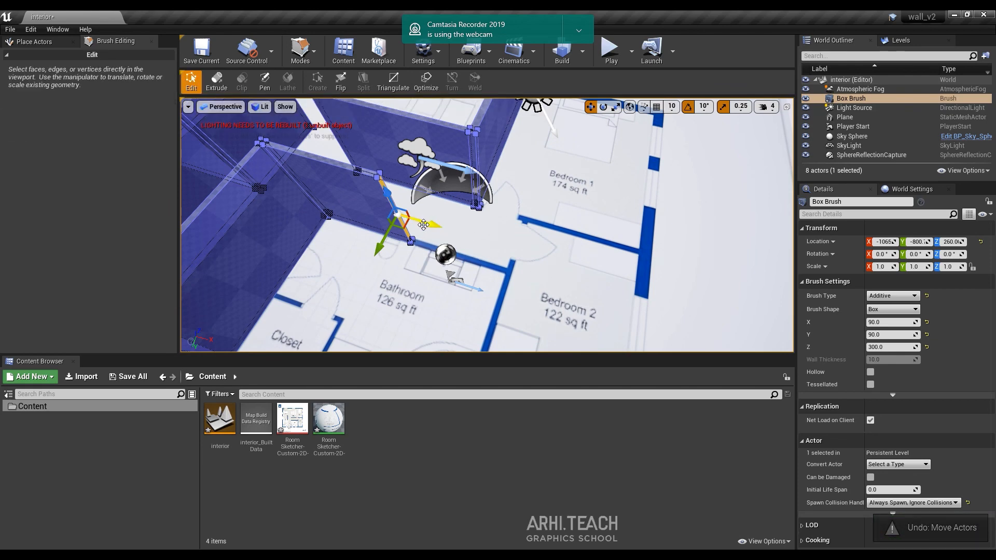
drag(424, 224, 518, 249)
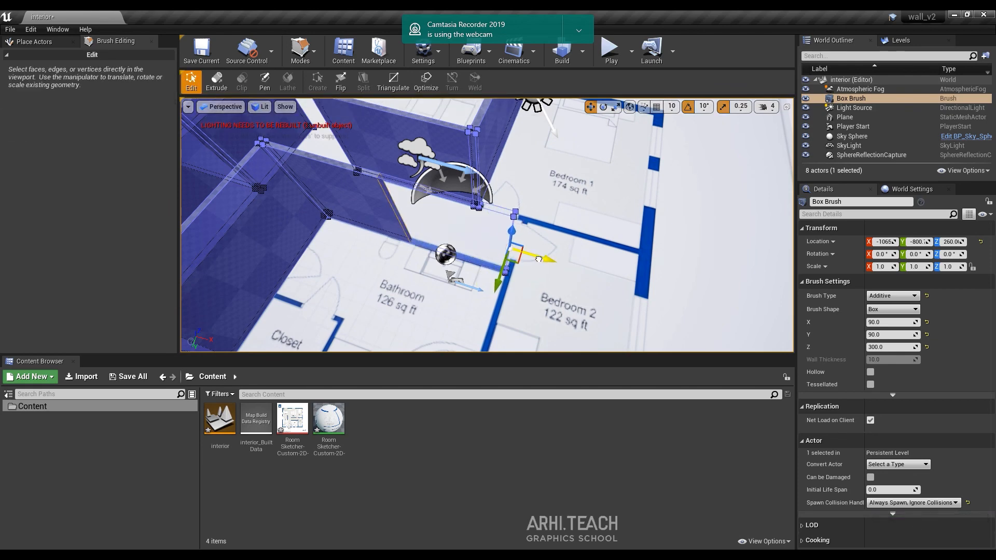
Step: Extrude the Bathroom wall's end face across the thickness of the wall between Bathroom and Bedroom 2
scroll(542, 270, up, 3)
click(217, 82)
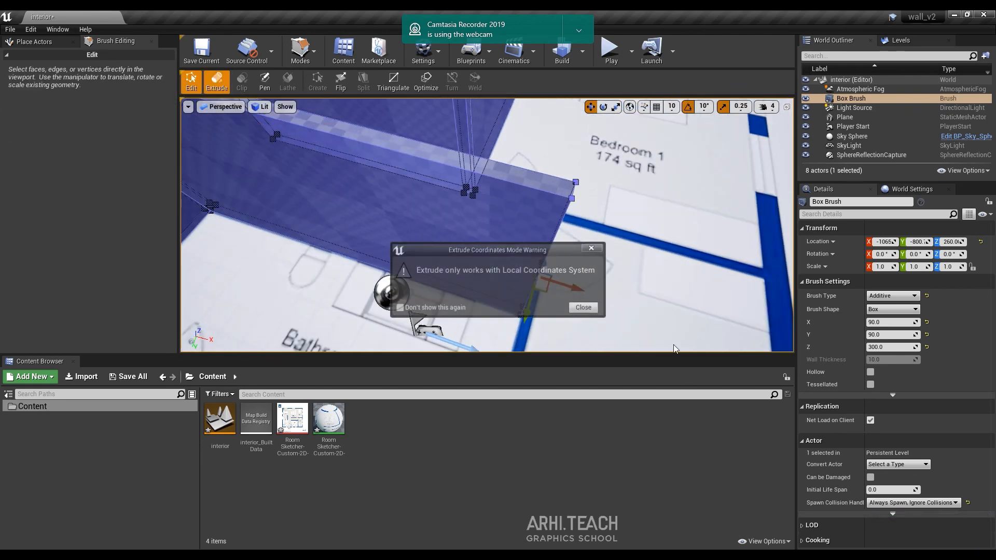
click(585, 308)
drag(558, 284, 567, 291)
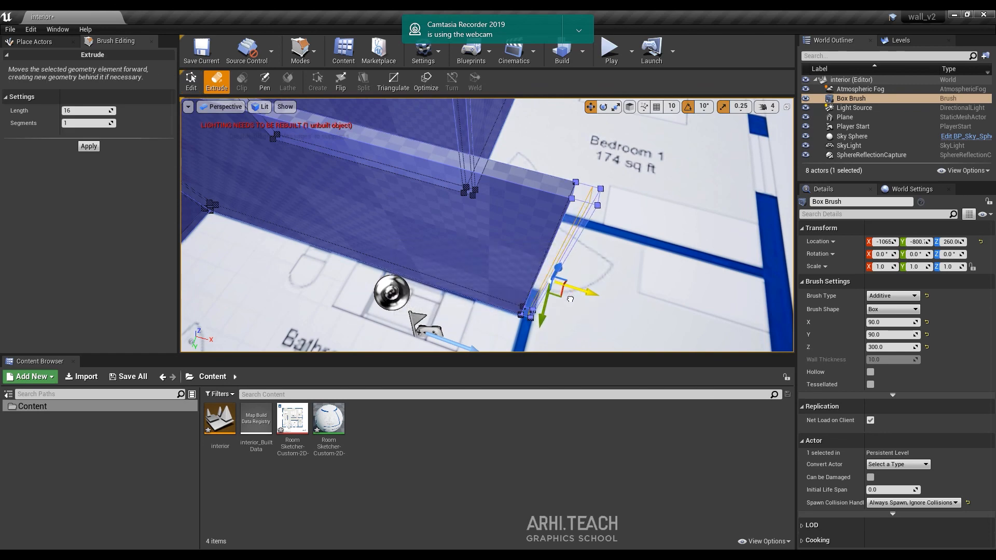
Step: Extrude the new segment's side face across the Bedroom 2 doorway to the wall between Bedroom 1 and Bedroom 2
key(d)
right_drag(571, 300, 337, 242)
key(s)
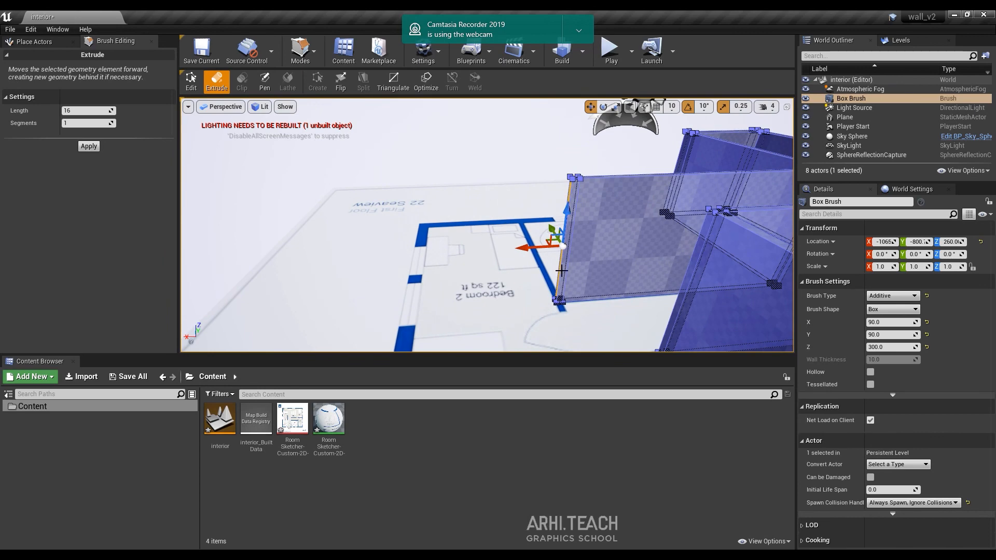
right_drag(563, 271, 638, 306)
key(a)
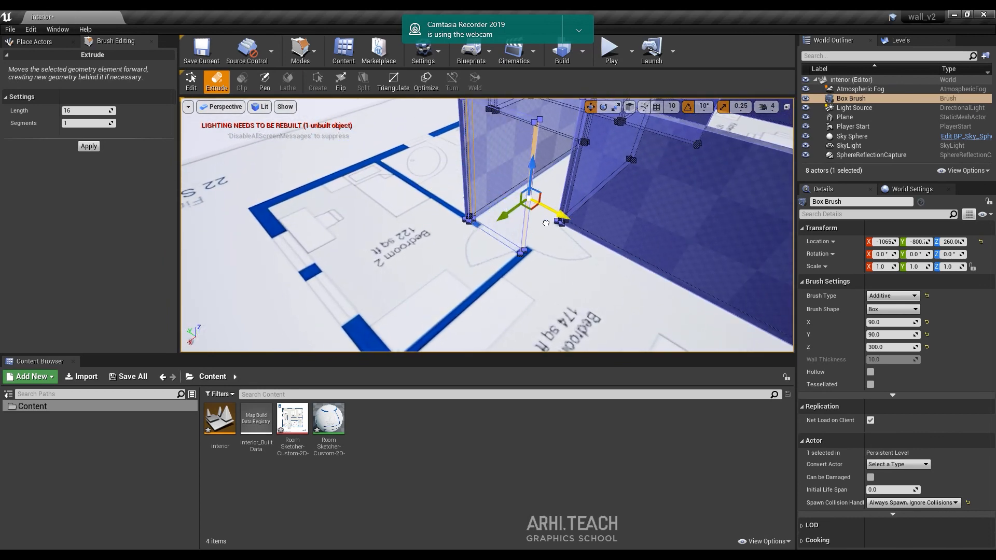
key(s)
right_drag(549, 227, 371, 298)
key(d)
key(w)
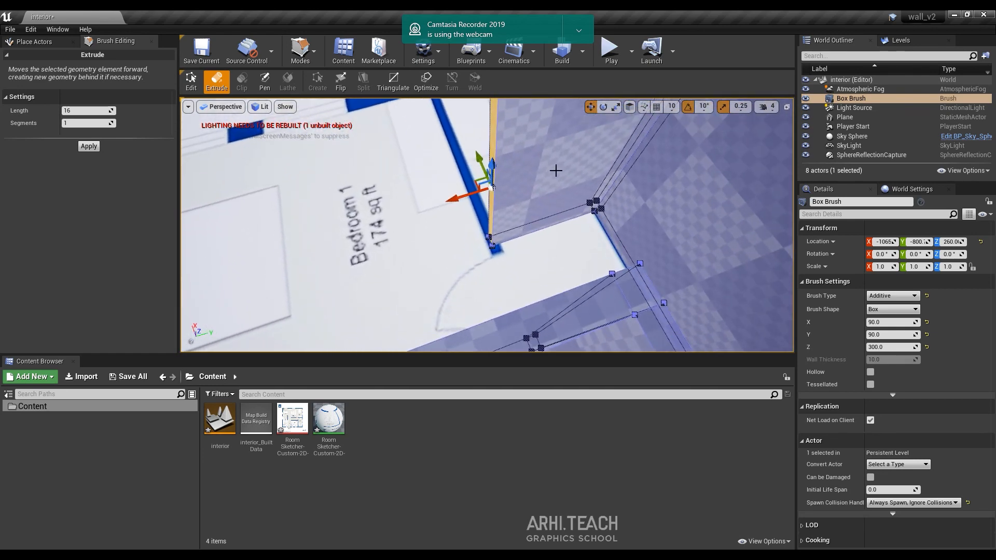
Step: In Edit mode, move the extruded wall's end face to the junction with the wall between Bedroom 1 and Bedroom 2
click(192, 82)
drag(516, 181, 525, 167)
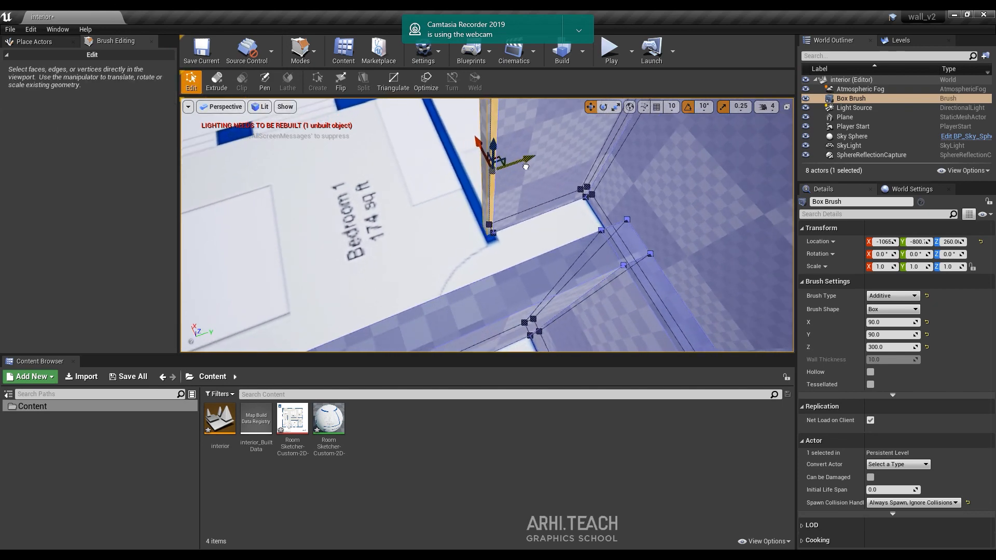
mouse_move(526, 166)
right_down()
mouse_move(461, 165)
mouse_move(579, 175)
right_up()
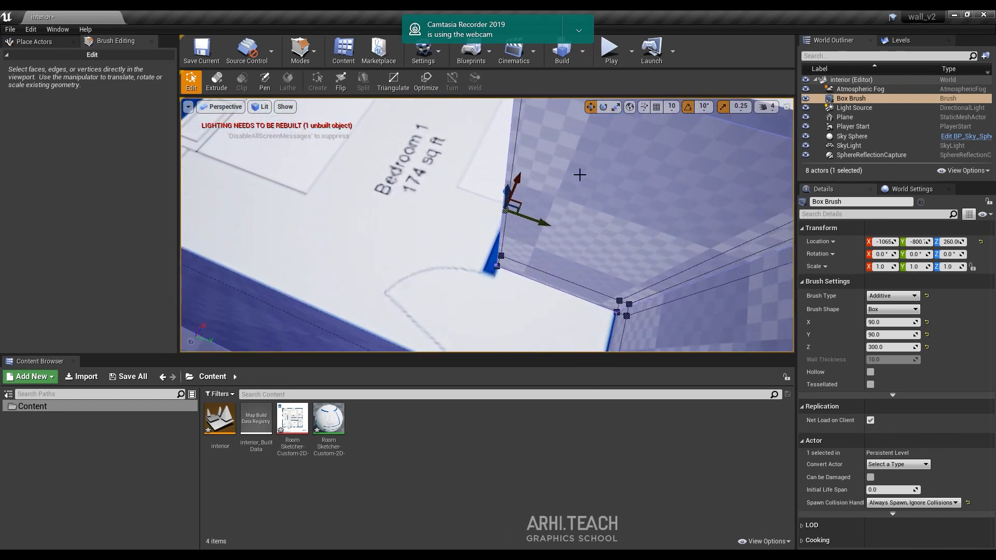
Step: Extrude the wall's end face over the short wall stub and across the Bedroom 1 doorway toward the Living Room wall
click(217, 83)
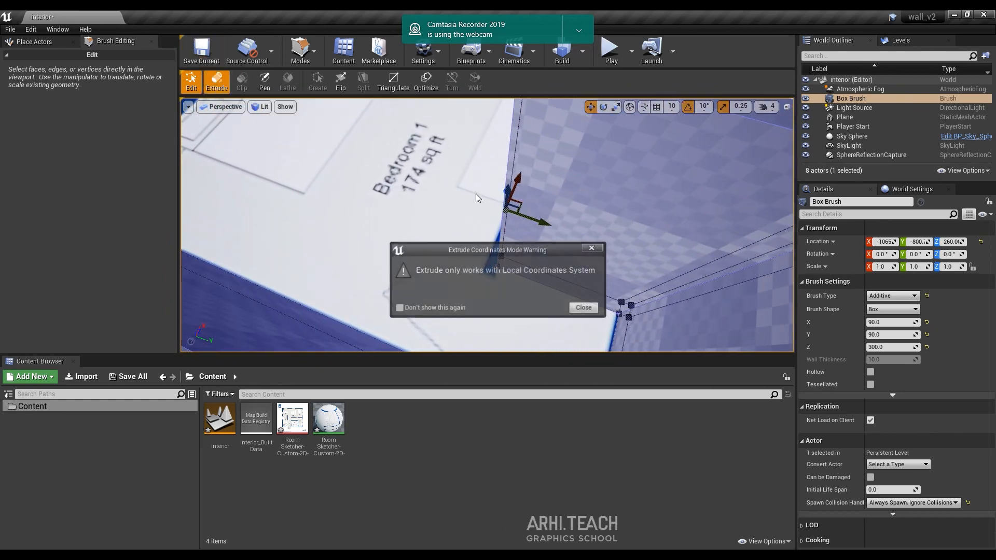
click(584, 307)
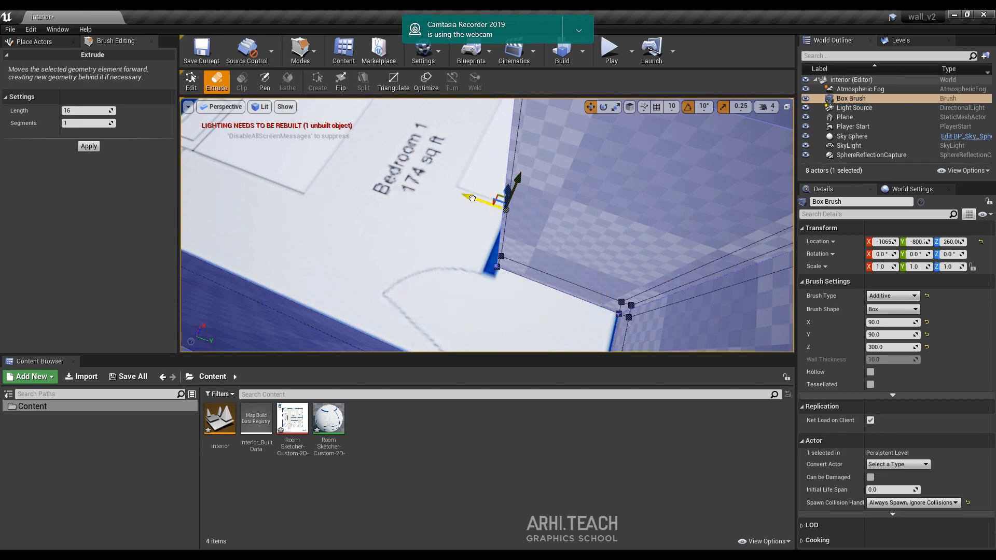
drag(453, 199, 453, 199)
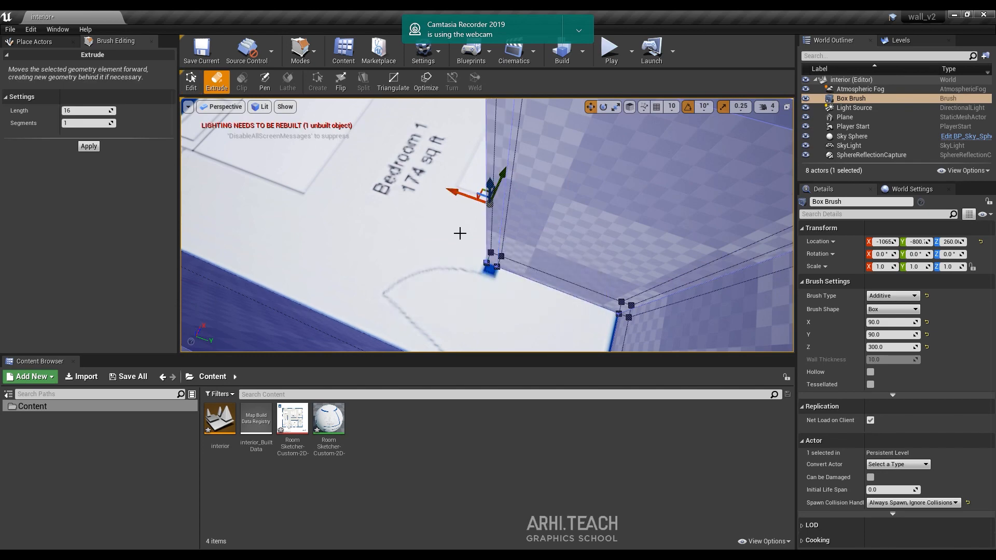
right_drag(568, 237, 404, 243)
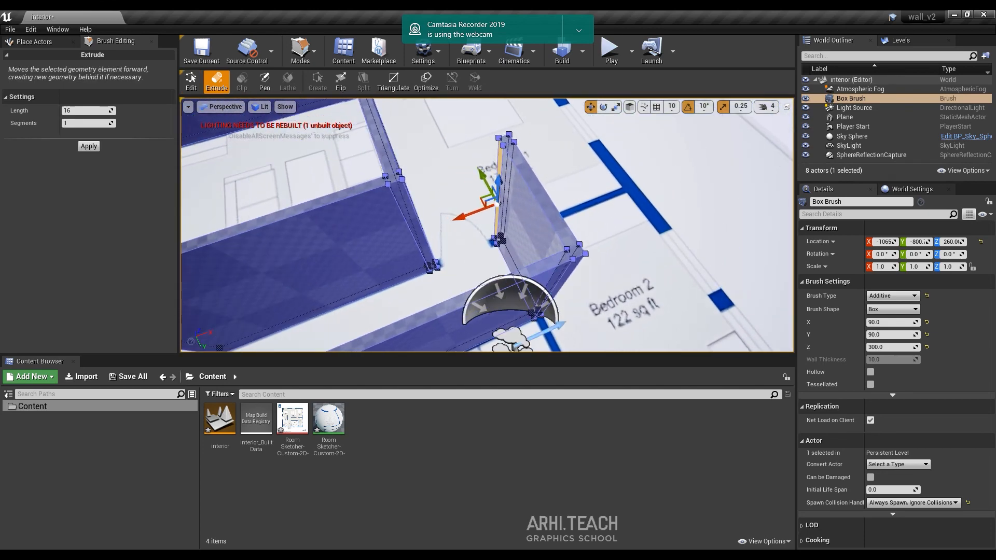
drag(473, 214, 395, 251)
mouse_move(395, 250)
right_down()
mouse_move(654, 249)
mouse_move(653, 218)
mouse_move(636, 228)
mouse_move(659, 254)
mouse_move(685, 241)
mouse_move(623, 229)
mouse_move(540, 187)
right_up()
Step: Select the wall face behind the Kitchen / Dining stove and leave brush editing
click(629, 157)
right_drag(644, 234, 661, 203)
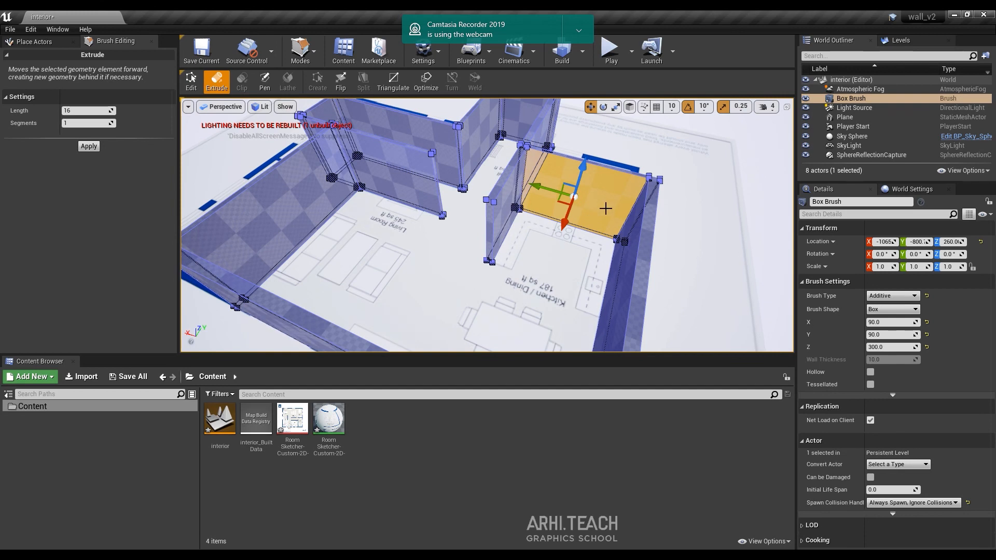
click(151, 41)
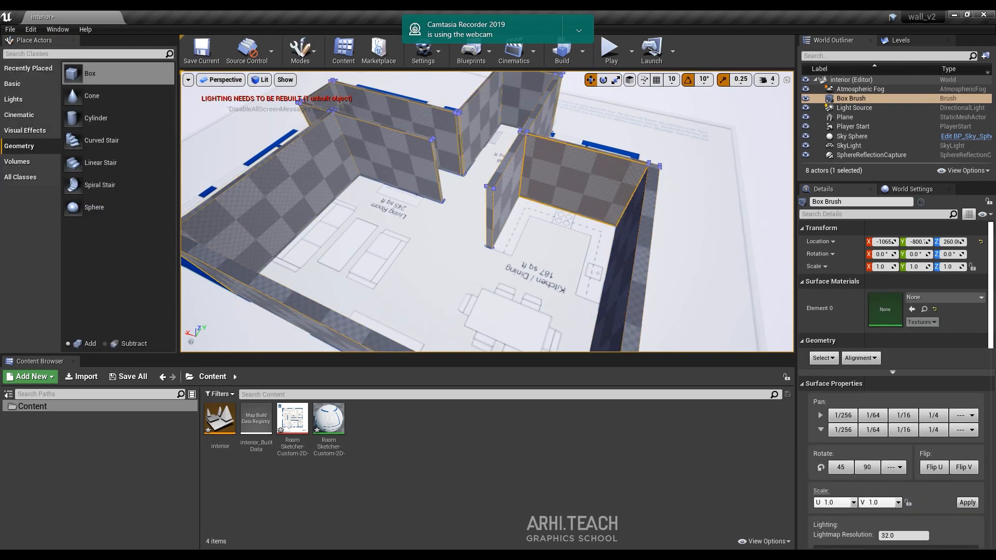
right_drag(627, 206, 574, 208)
Step: Create a new material in the Content folder and open it for editing
right_click(447, 435)
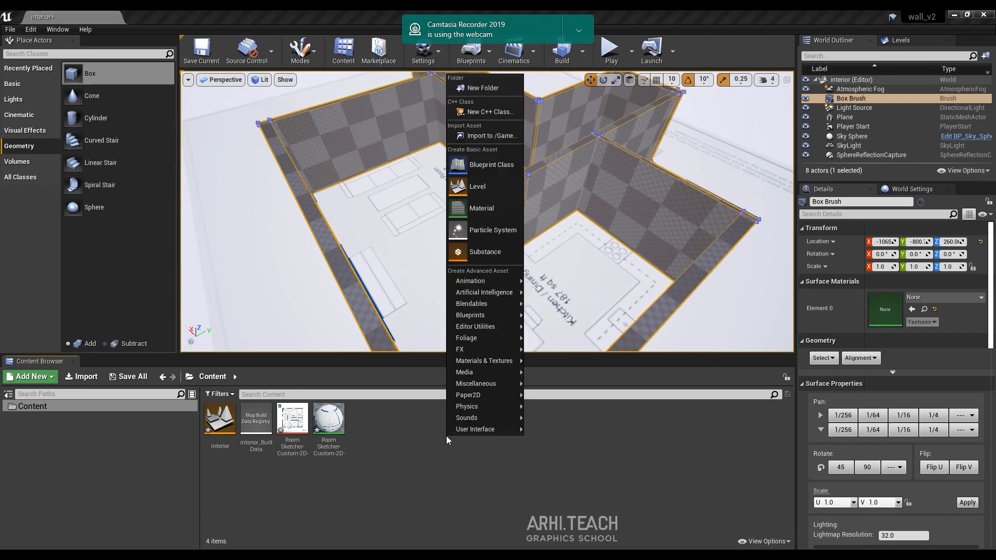
click(483, 207)
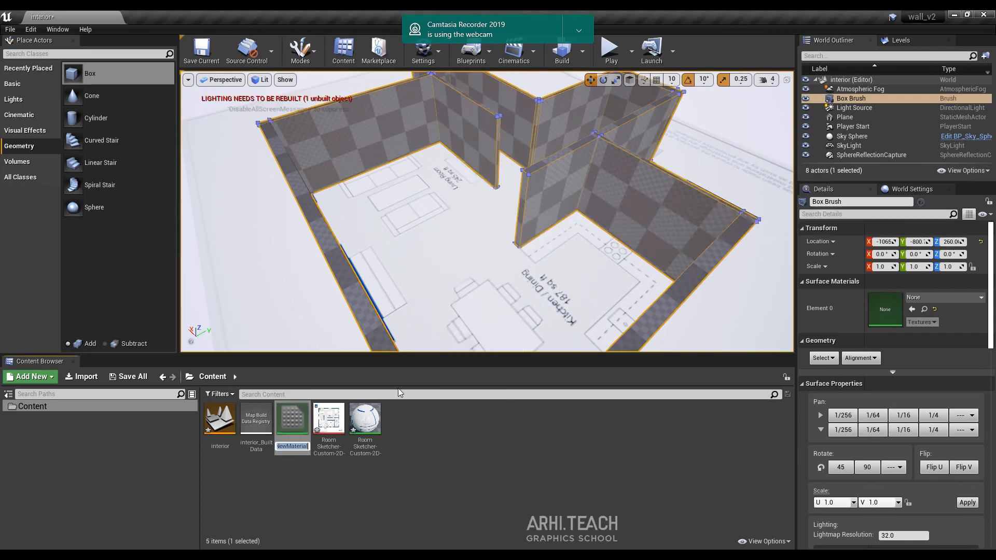
double_click(292, 419)
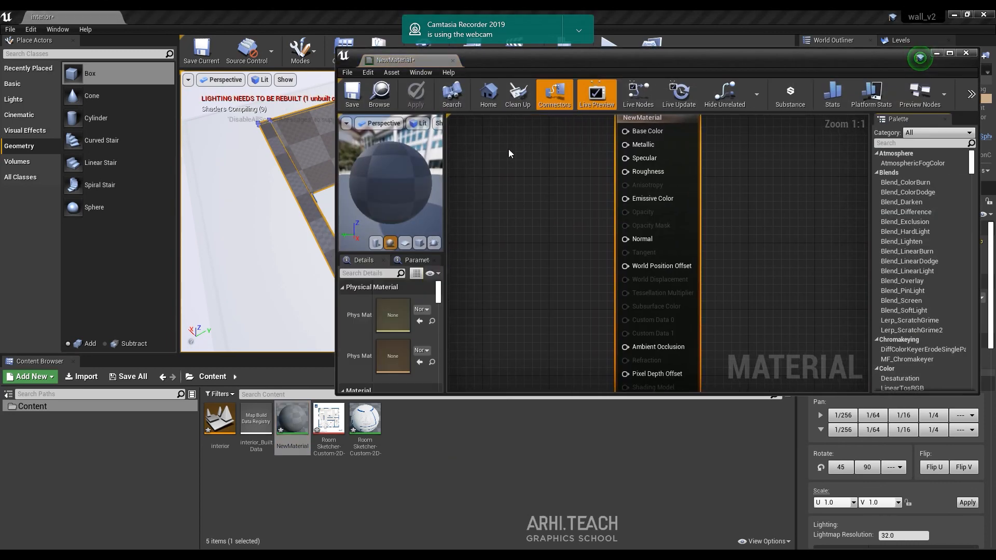
Step: Add a Constant with value 1, connect it to the material's Base Color, then save and close the material
click(508, 148)
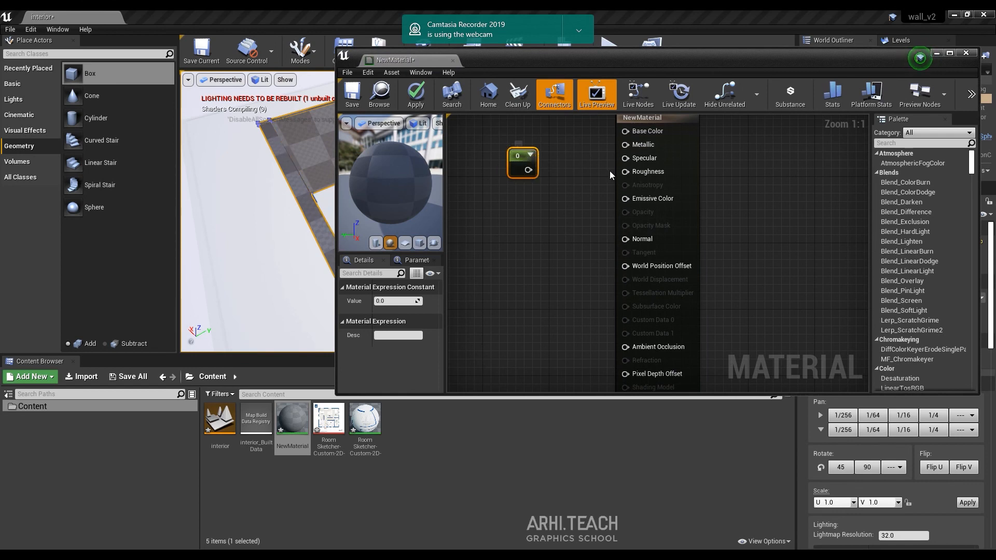
right_drag(611, 171, 617, 274)
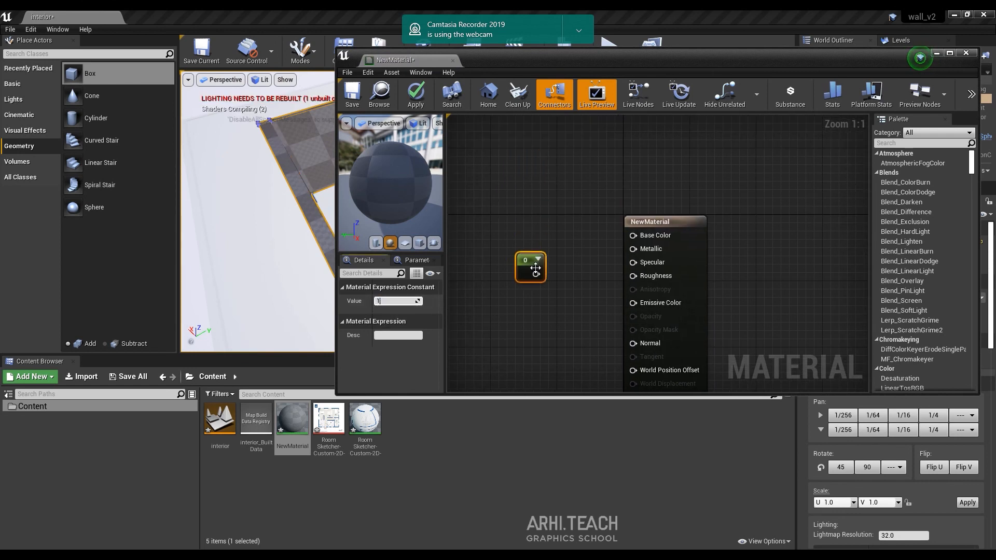
text(1)
drag(536, 273, 633, 237)
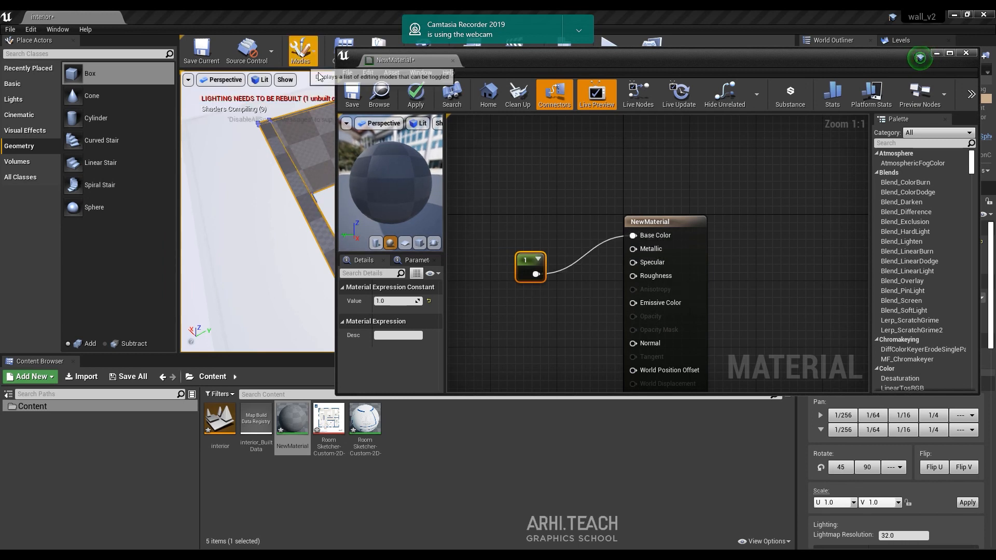
click(352, 93)
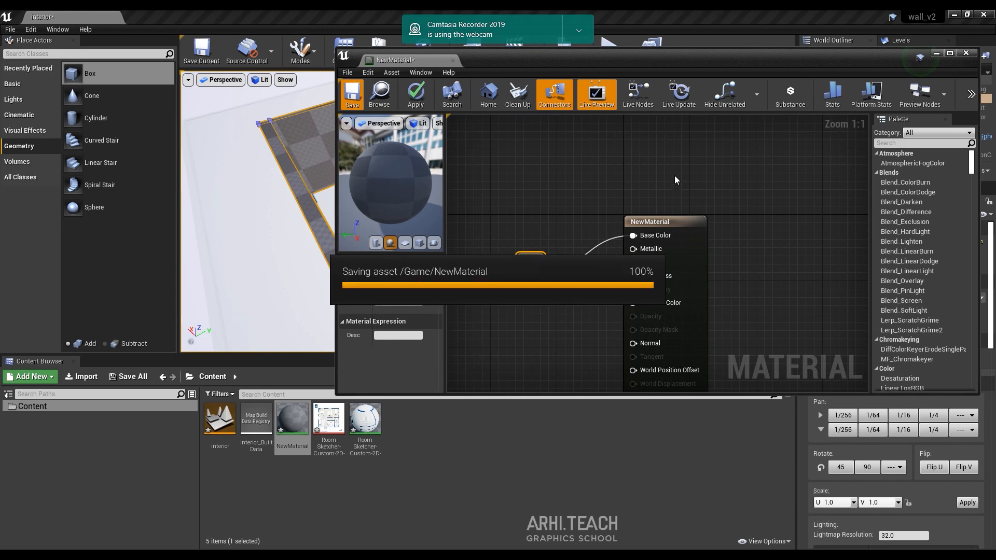
click(967, 54)
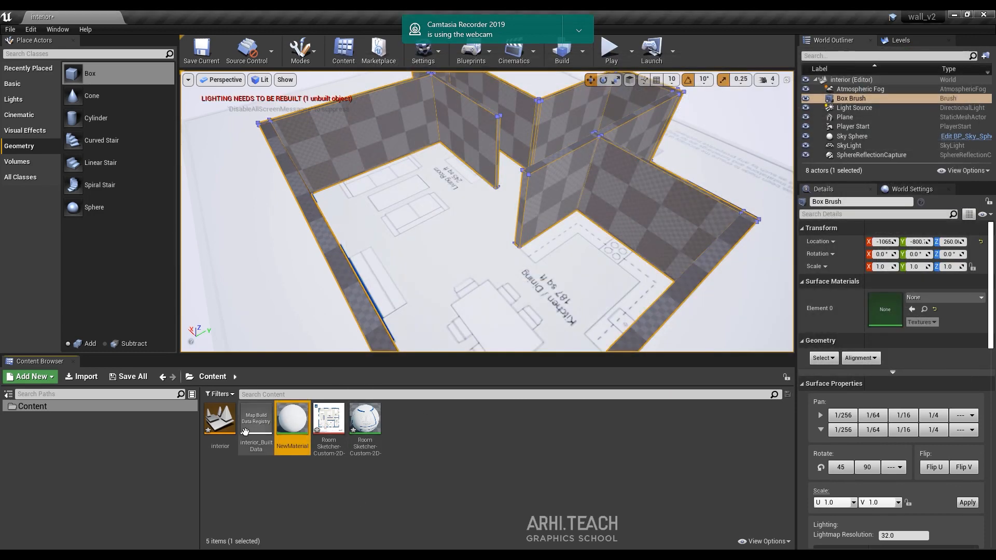
Step: Assign the new white material to the wall brush's selected surface and hide the wall brush
drag(292, 423, 882, 311)
mouse_move(556, 175)
right_down()
mouse_move(554, 190)
mouse_move(482, 179)
mouse_move(519, 184)
mouse_move(560, 218)
mouse_move(618, 208)
mouse_move(631, 260)
mouse_move(623, 236)
right_up()
key(h)
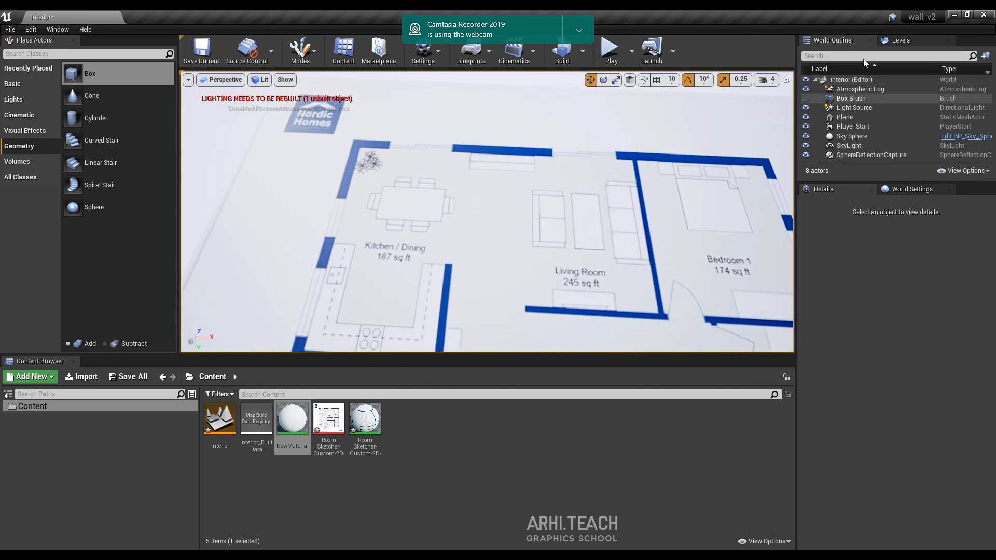
Step: Place an additive box brush over the Living Room's outer window gap and set its Z size to 210
mouse_move(83, 74)
mouse_down()
mouse_move(285, 87)
mouse_move(589, 143)
mouse_up()
mouse_move(705, 173)
right_down()
mouse_move(690, 162)
mouse_move(681, 171)
right_up()
mouse_move(447, 249)
right_down()
mouse_move(480, 208)
mouse_move(480, 260)
right_up()
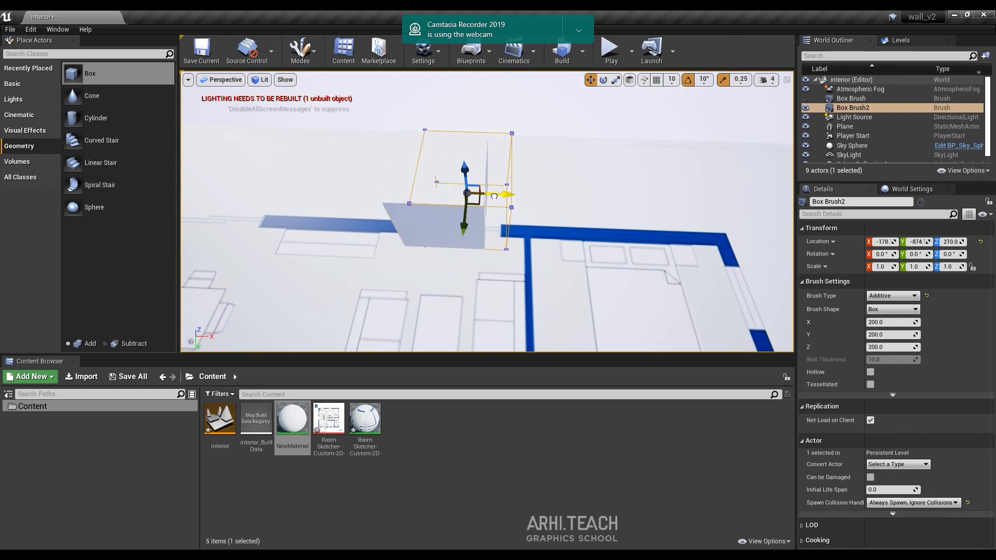
click(890, 347)
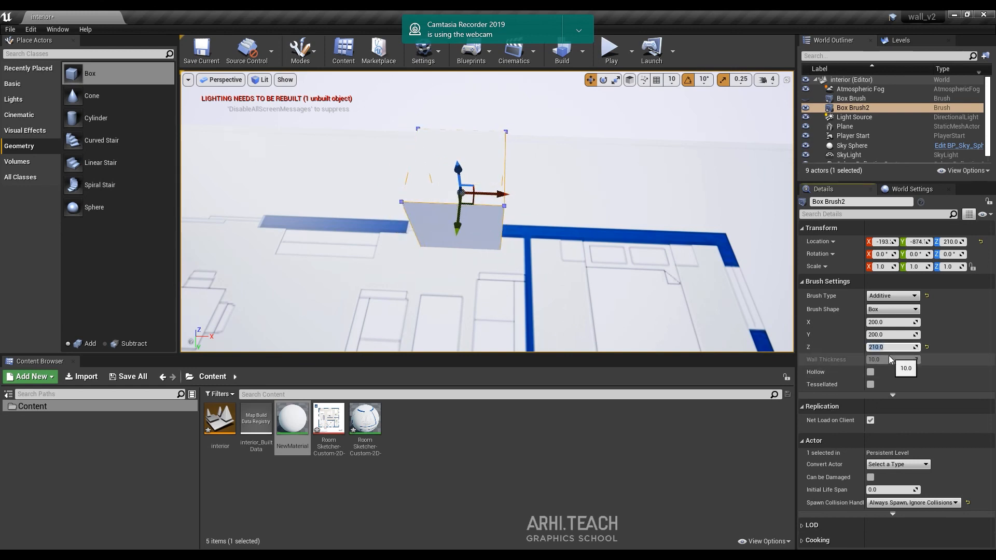
right_drag(595, 244, 496, 195)
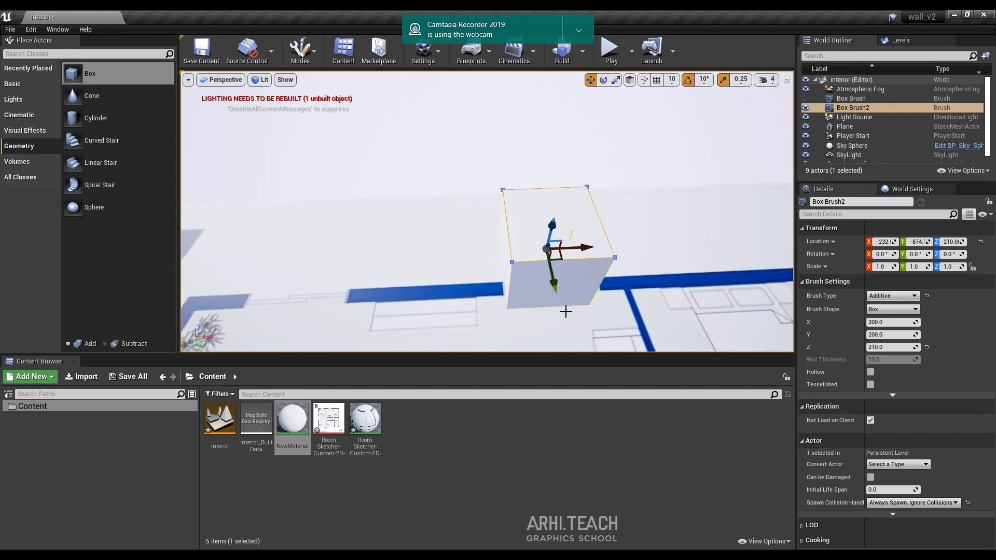
Step: Try to move the new box's side face along the X axis and undo the move
key(w)
right_drag(566, 312, 173, 145)
key(d)
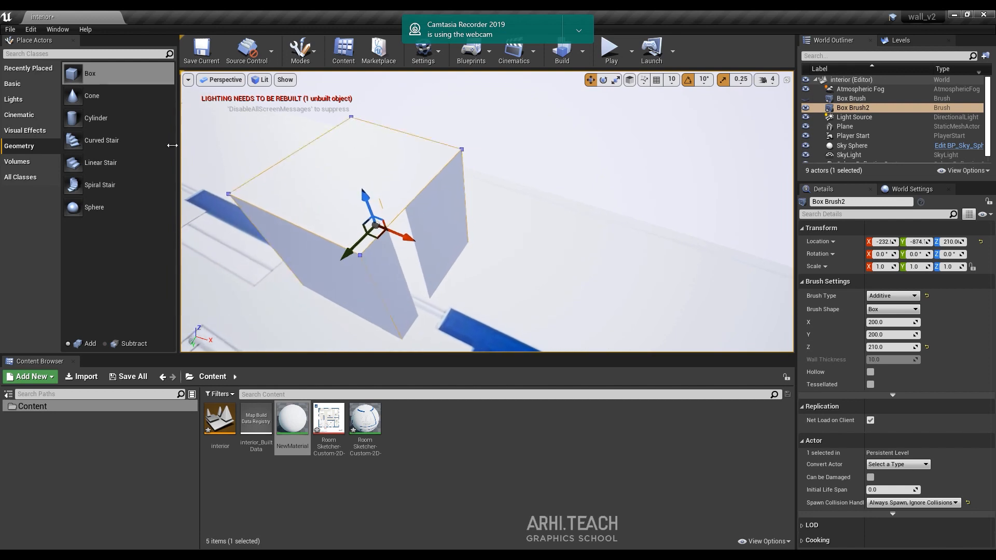
click(449, 274)
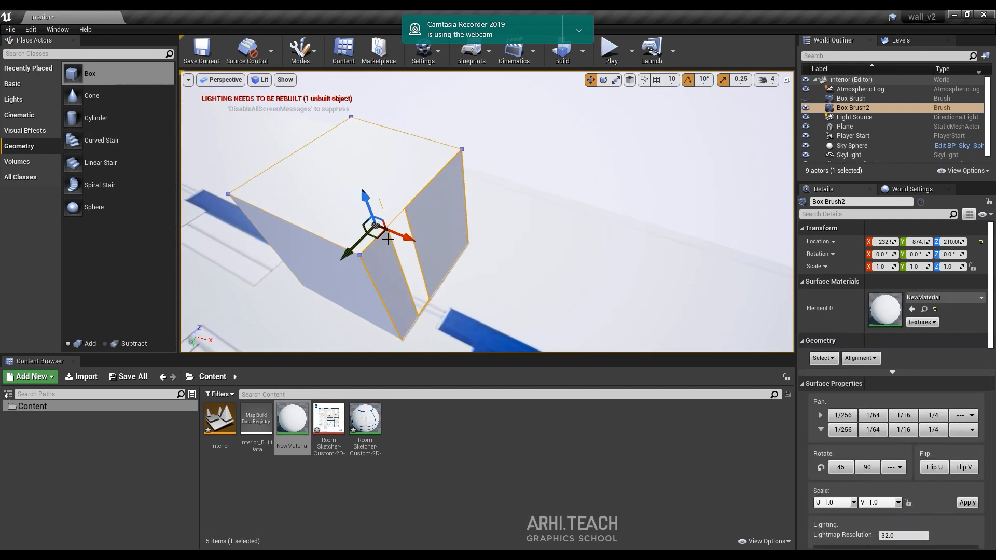
drag(410, 244, 474, 258)
key(ctrl+z)
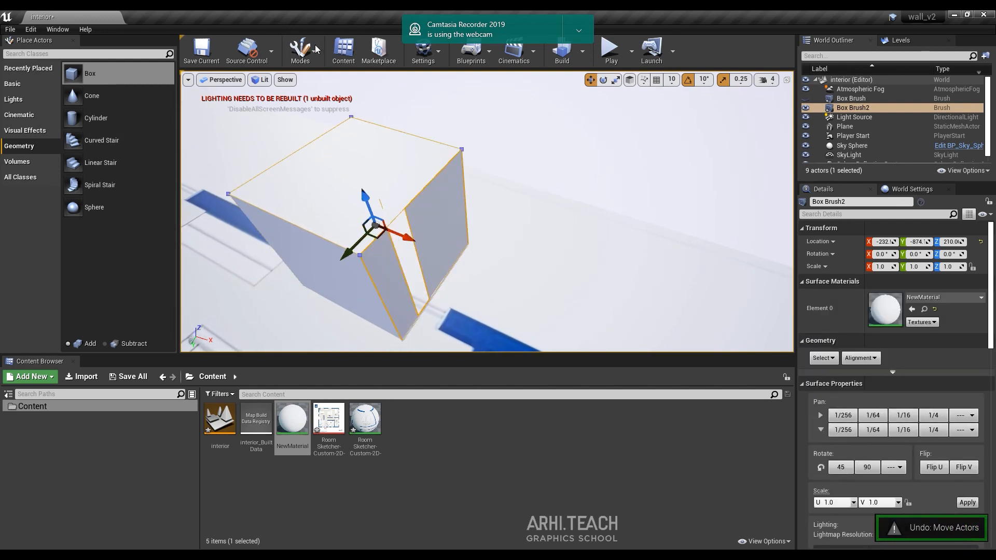
Step: In Brush Editing mode, try to shift the box's side along the X axis and undo the move
click(300, 50)
click(329, 119)
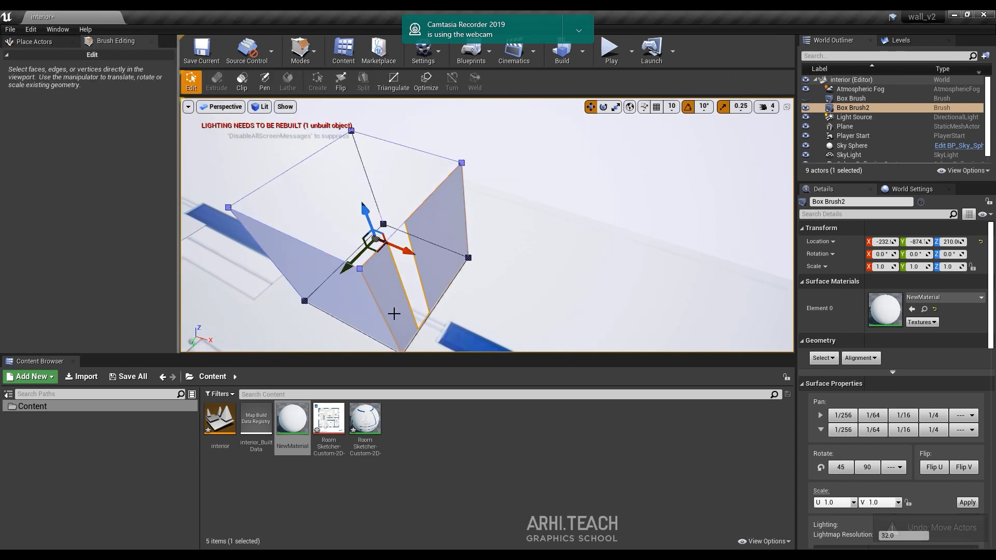
drag(395, 247, 415, 254)
click(523, 275)
key(ctrl+z)
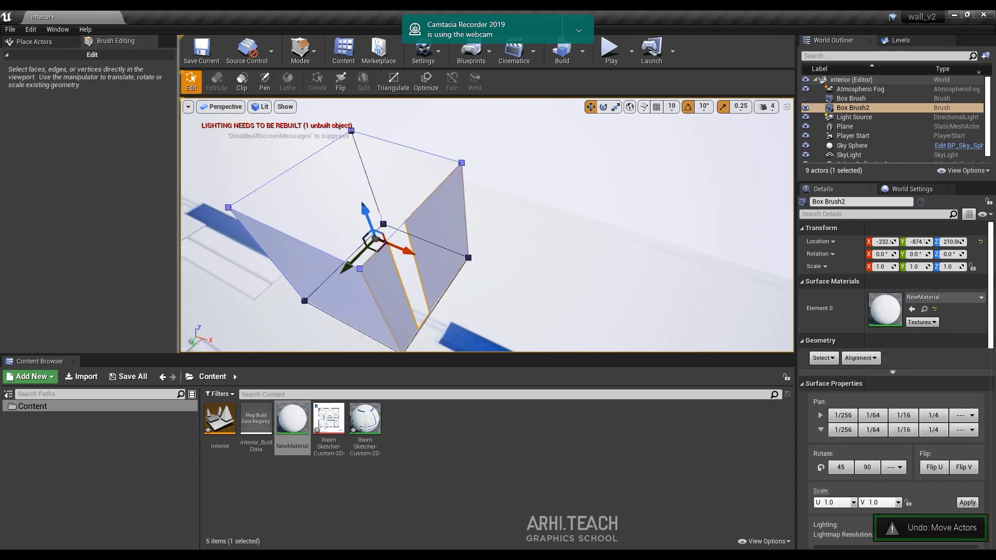
Step: Duplicate the Living Room window box along the X axis to the Kitchen / Dining window gap
mouse_move(571, 289)
right_down()
mouse_move(587, 244)
mouse_move(602, 244)
right_up()
click(498, 235)
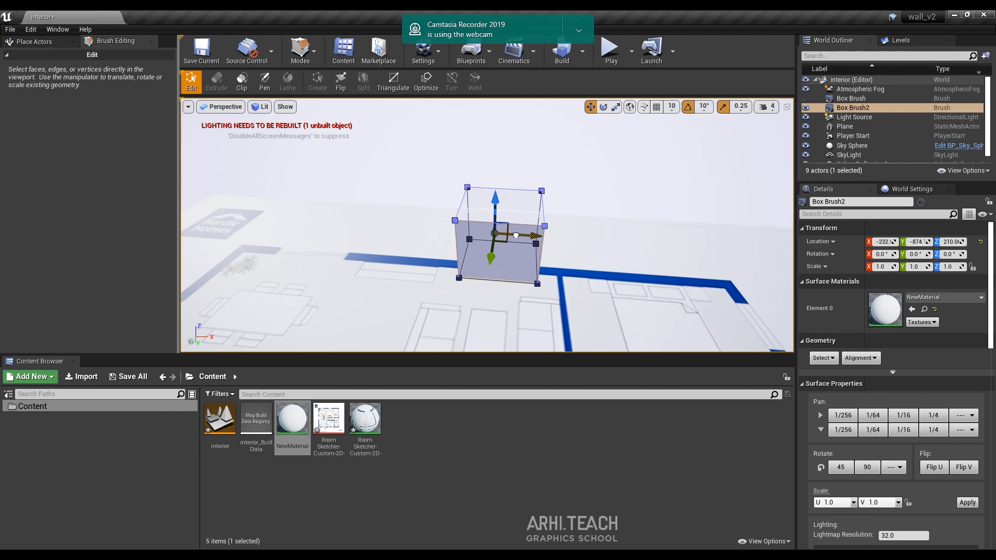
alt+drag(515, 236, 330, 242)
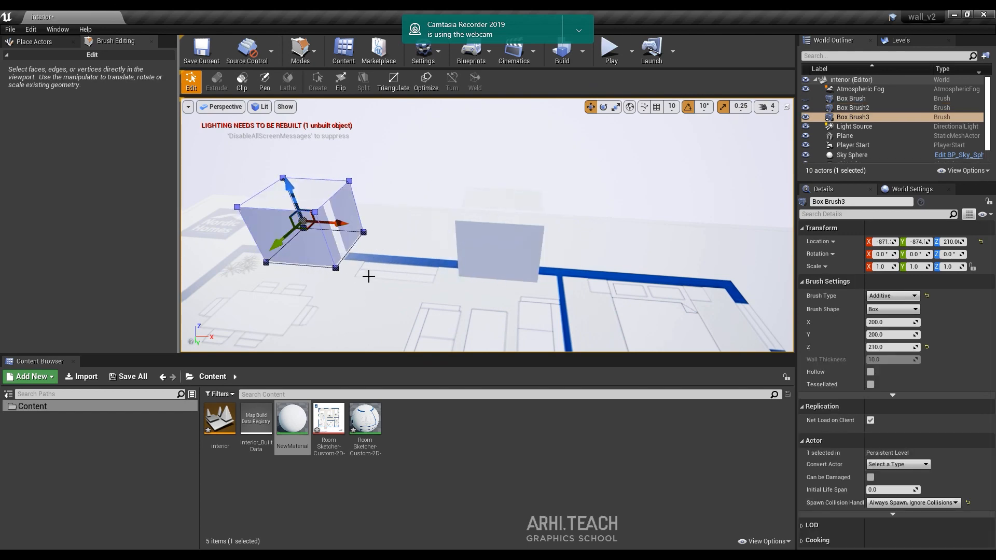
mouse_move(369, 276)
right_down()
mouse_move(290, 278)
mouse_move(298, 270)
mouse_move(347, 293)
mouse_move(384, 273)
mouse_move(358, 262)
mouse_move(389, 286)
mouse_move(446, 227)
right_up()
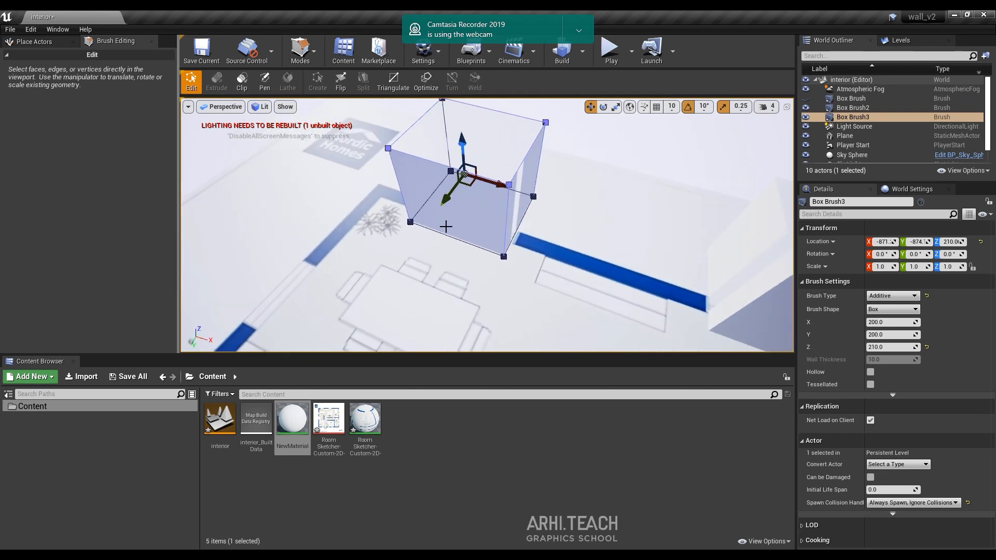
Step: Select the duplicated box's side face and leave brush editing
click(516, 226)
right_drag(551, 226, 551, 225)
key(d)
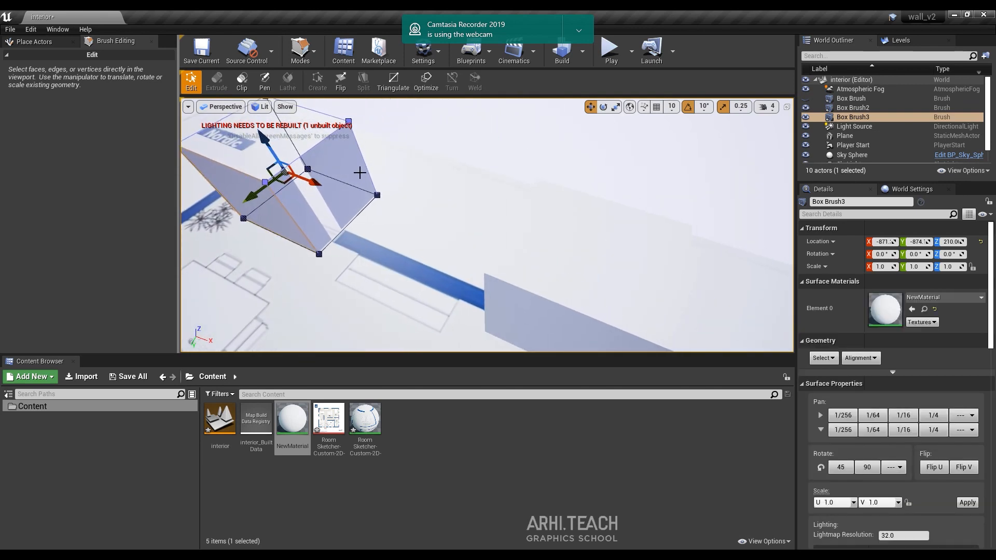
click(359, 172)
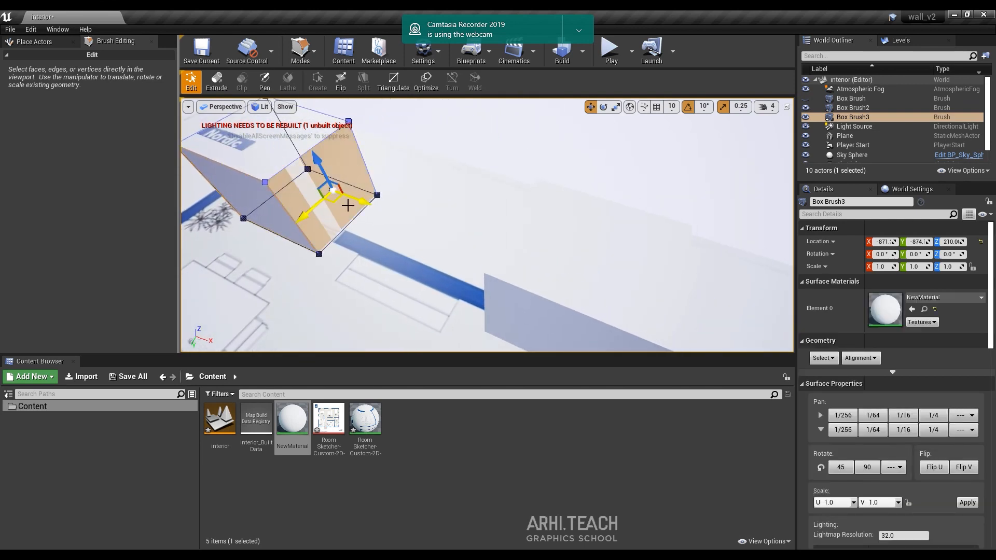
mouse_move(349, 205)
right_down()
mouse_move(259, 195)
mouse_move(220, 207)
mouse_move(195, 169)
mouse_move(159, 31)
right_up()
key(d)
key(a)
click(152, 41)
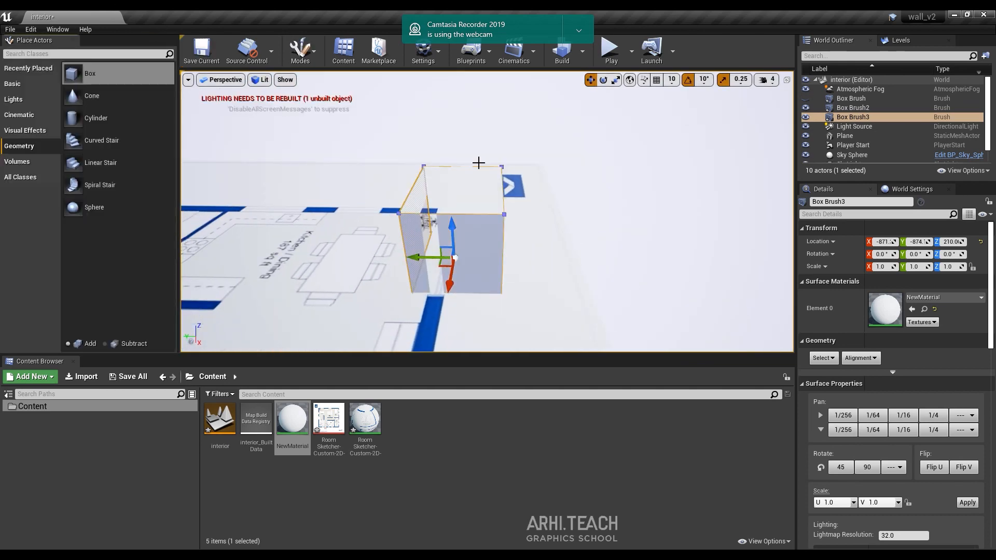
Step: Select the Kitchen / Dining window box and the Living Room window box together, including their underside surfaces
right_drag(460, 134, 460, 134)
click(455, 217)
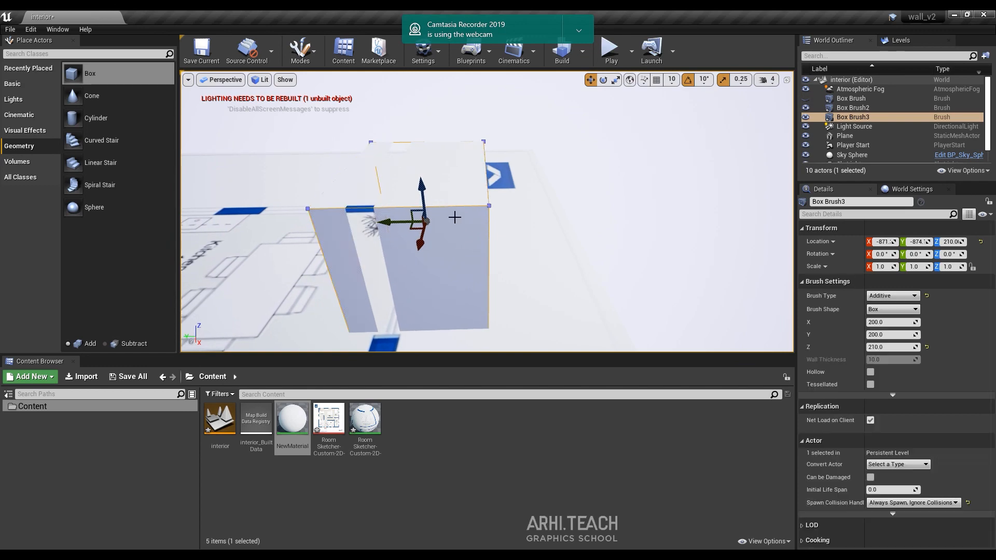
click(458, 249)
right_drag(476, 289, 475, 289)
ctrl+click(496, 280)
right_drag(661, 325, 661, 325)
ctrl+click(600, 248)
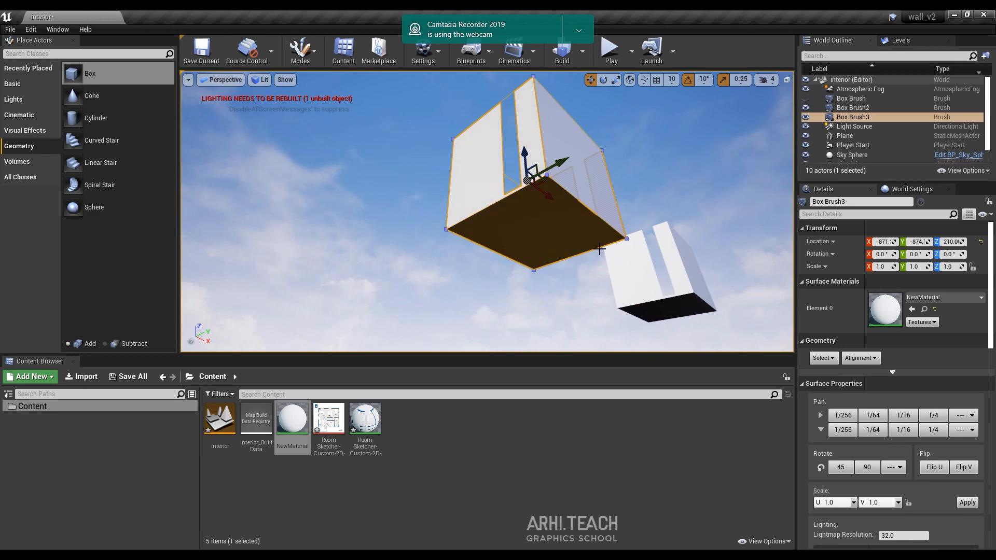
ctrl+click(681, 305)
mouse_move(693, 248)
right_down()
mouse_move(718, 225)
mouse_move(672, 169)
mouse_move(687, 236)
right_up()
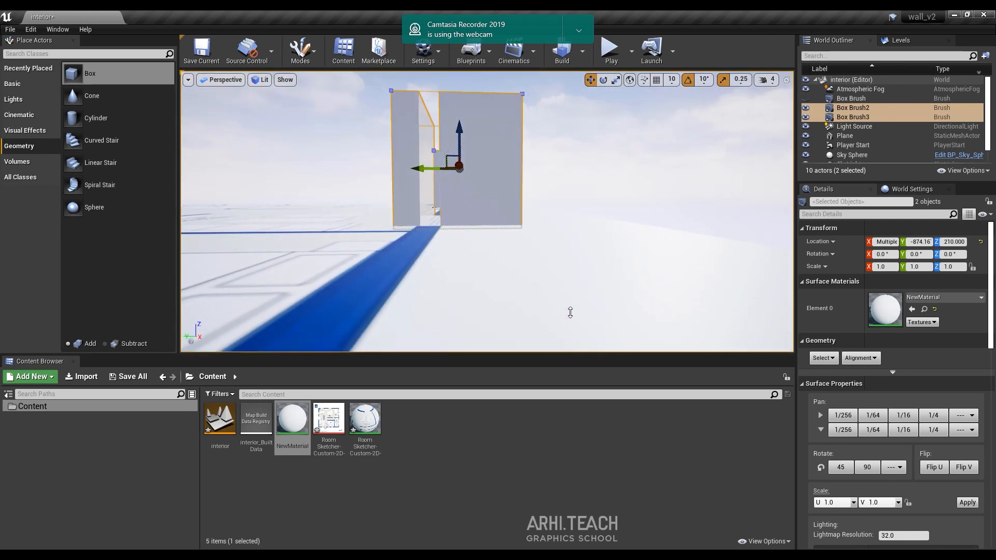
right_drag(568, 270, 450, 186)
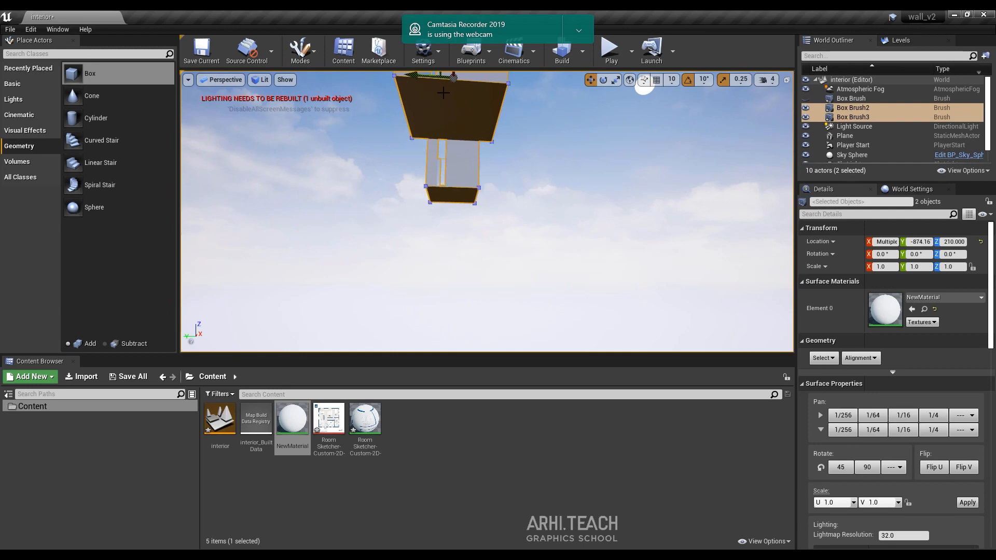
Step: Set the lightmap resolution of the selected surfaces on both window boxes to 1
right_drag(503, 136, 506, 142)
right_drag(510, 106, 451, 208)
scroll(894, 510, down, 2)
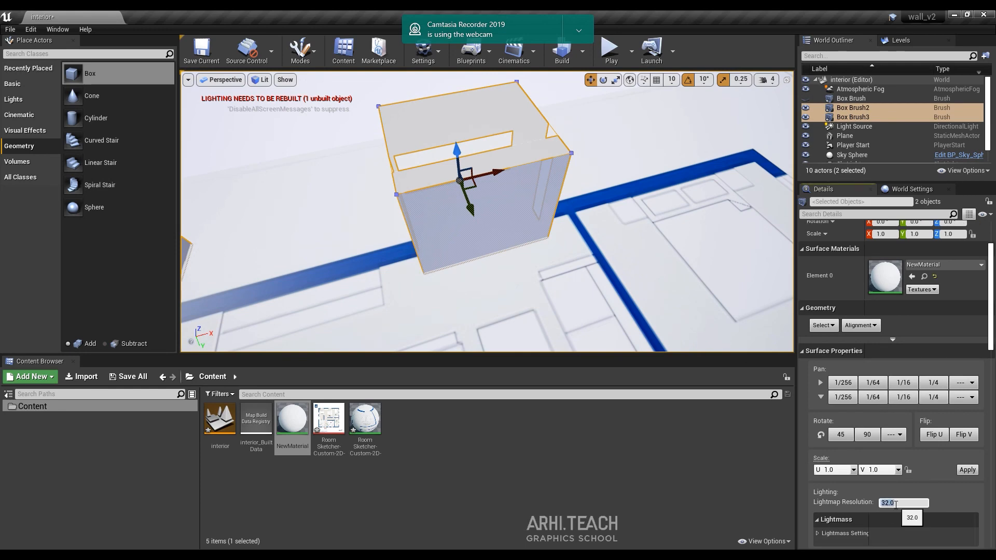
text(1)
key(Return)
right_drag(659, 282, 669, 275)
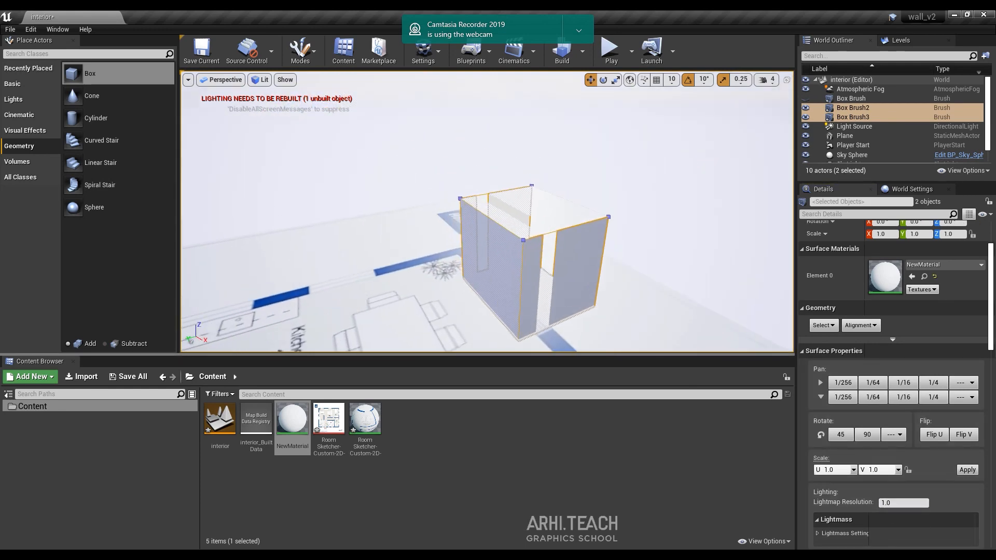
Step: Duplicate the Kitchen / Dining window box and place the copy at the window gap in the room's outer side wall
mouse_move(451, 223)
right_down()
mouse_move(497, 223)
mouse_move(451, 223)
mouse_move(467, 225)
right_up()
click(481, 224)
click(779, 129)
click(576, 162)
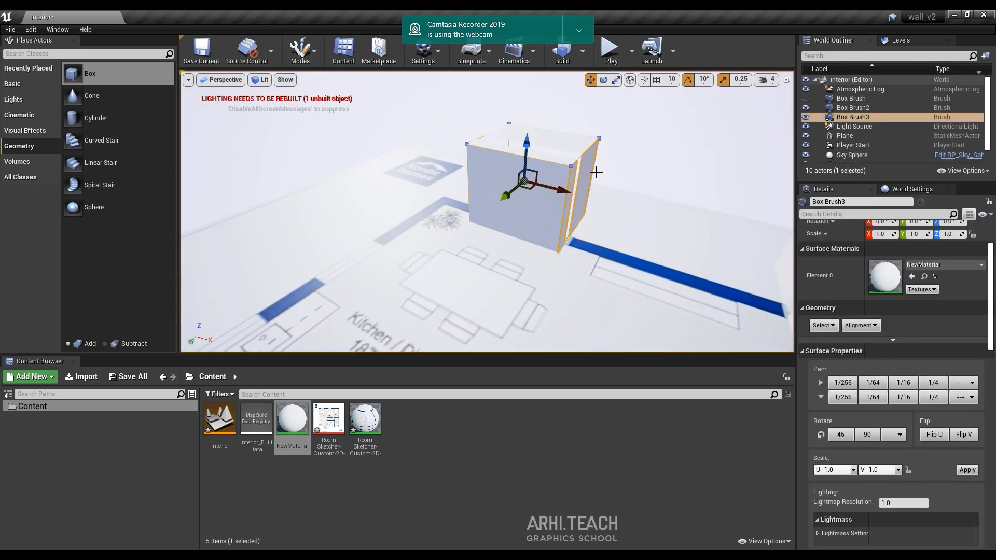
right_drag(597, 172, 585, 185)
mouse_move(606, 166)
alt+mouse_down()
mouse_move(445, 189)
mouse_move(358, 160)
mouse_move(384, 167)
alt+mouse_up()
mouse_move(511, 261)
right_down()
mouse_move(480, 259)
mouse_move(550, 251)
mouse_move(600, 217)
right_up()
Step: Select a side surface of the new side-wall box and set its lightmap resolution to 1
click(422, 189)
click(565, 188)
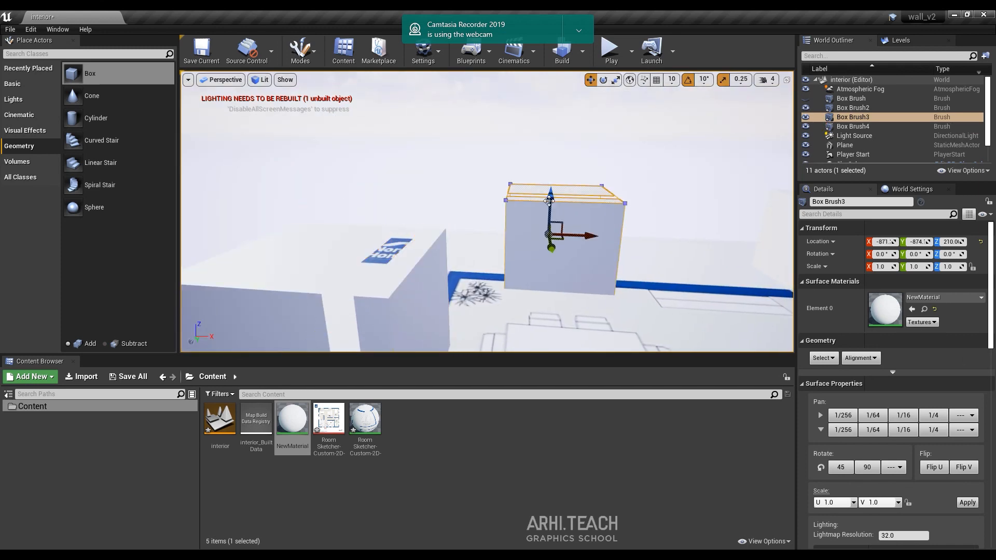
click(246, 294)
right_drag(246, 293, 245, 340)
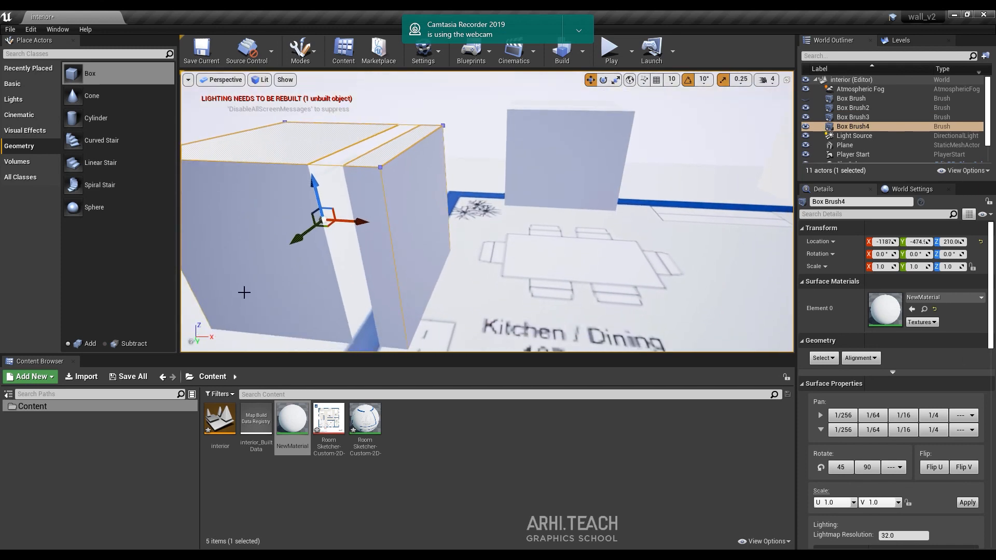
click(244, 291)
right_drag(367, 285, 373, 303)
click(903, 535)
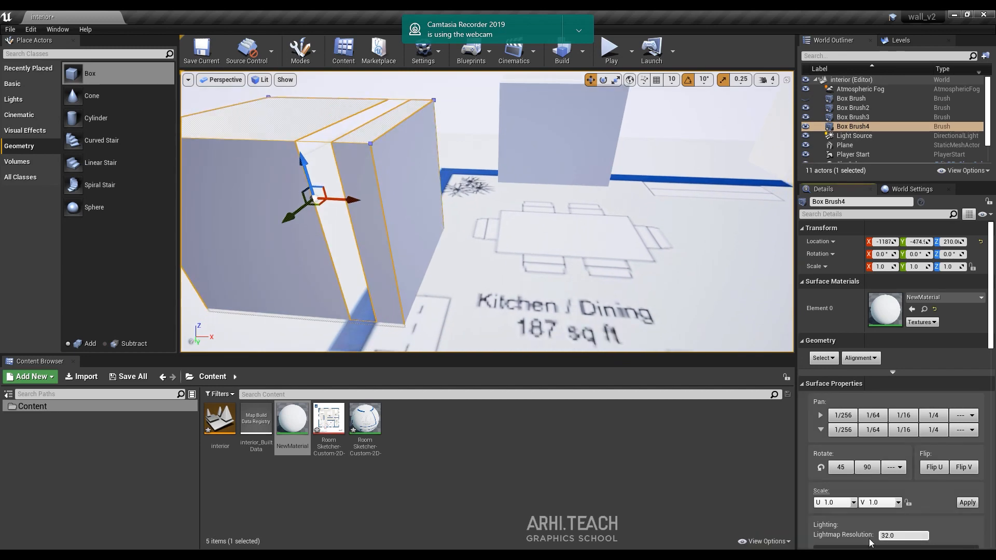
text(1)
right_drag(483, 233, 447, 196)
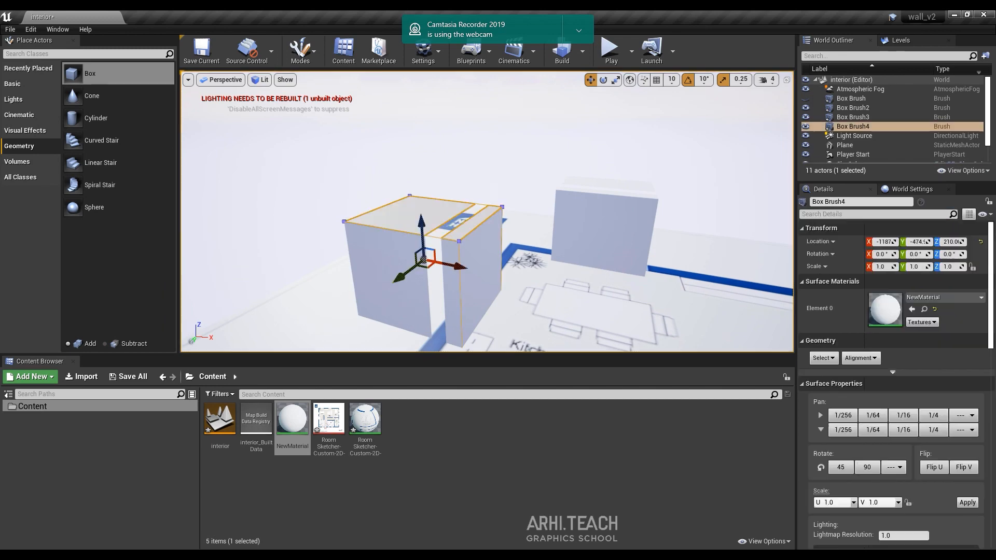
scroll(941, 498, down, 2)
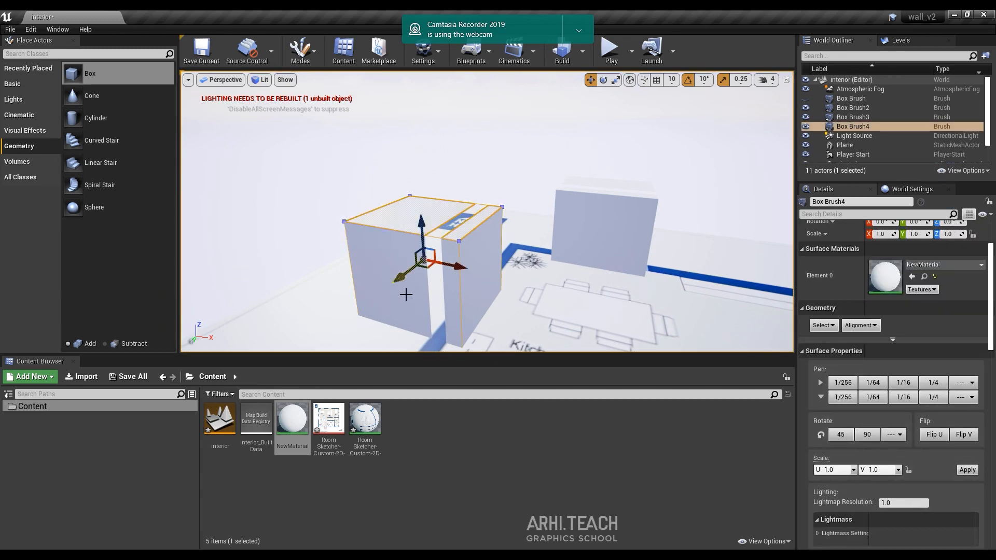
Step: Undo the last actor move and set the lightmap resolution of another surface on the side-wall box to 1
right_drag(543, 329, 475, 249)
click(502, 205)
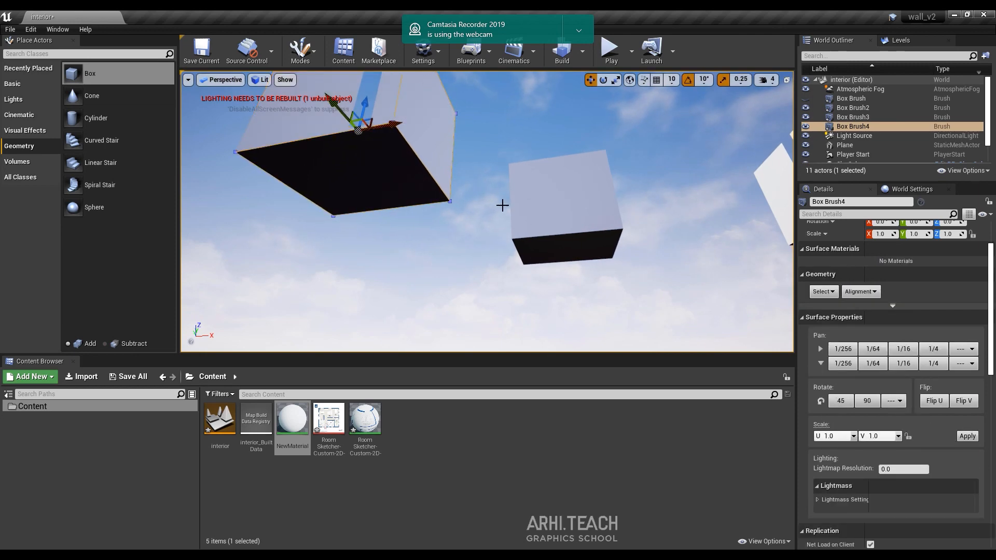
key(ctrl+z)
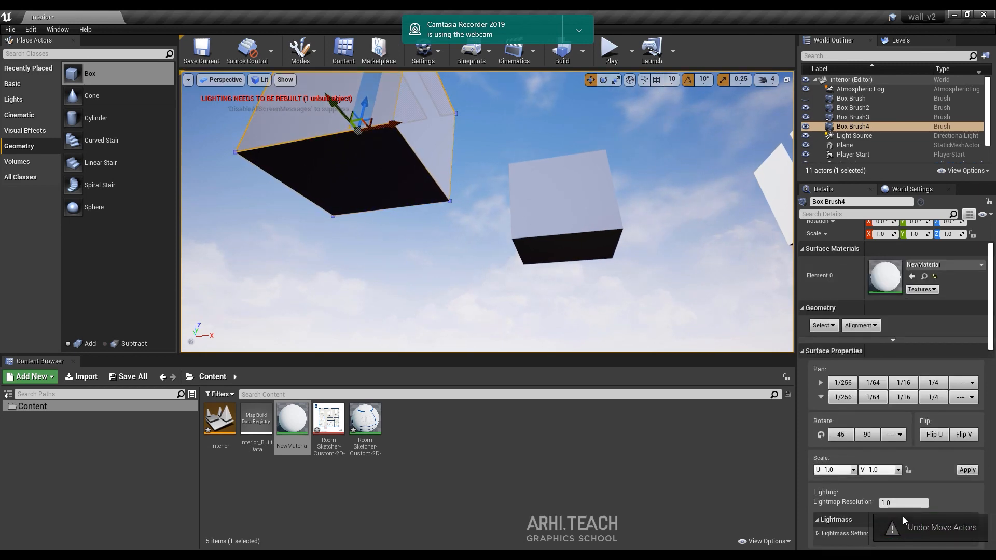
mouse_move(527, 166)
right_down()
mouse_move(325, 186)
mouse_move(425, 205)
mouse_move(550, 207)
mouse_move(628, 233)
mouse_move(753, 218)
mouse_move(429, 238)
right_up()
click(374, 204)
text(s1)
key(Return)
Step: Select the top surface of the original Kitchen / Dining window box and set its lightmap resolution to 1
click(486, 270)
click(471, 189)
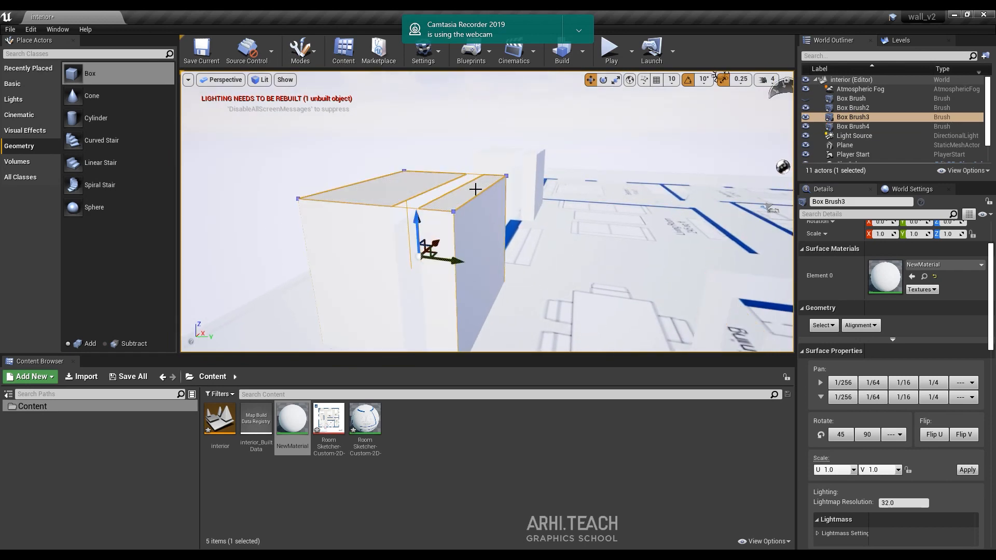
right_drag(707, 284, 550, 283)
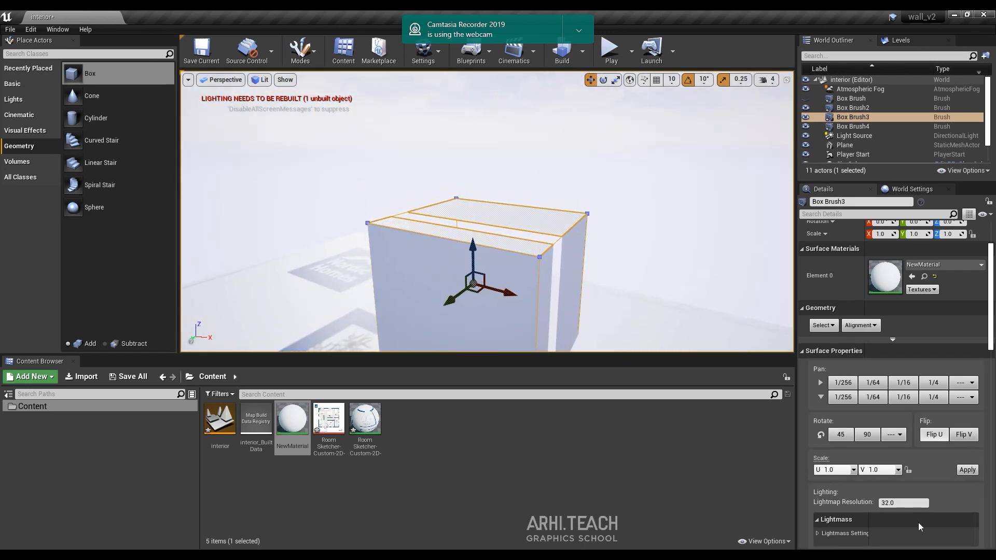
click(903, 504)
text(1)
key(Return)
right_drag(682, 297, 767, 280)
Step: Duplicate the side-wall box in place as a box with a Z size of 90, resting on the floor
click(480, 135)
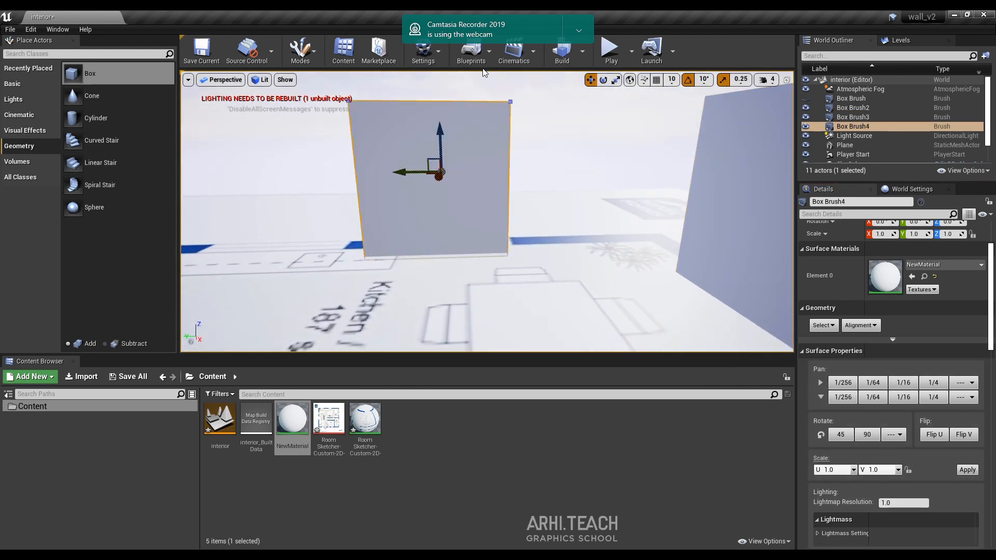
right_drag(489, 95, 510, 109)
key(ctrl+w)
right_drag(398, 169, 791, 226)
key(e)
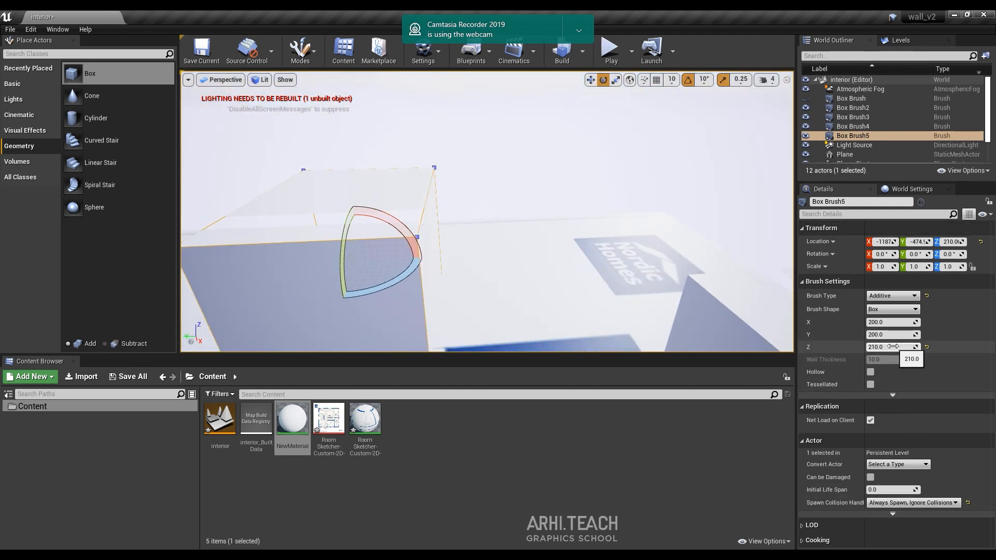
text(90)
mouse_move(478, 260)
right_down()
mouse_move(511, 273)
mouse_move(686, 275)
right_up()
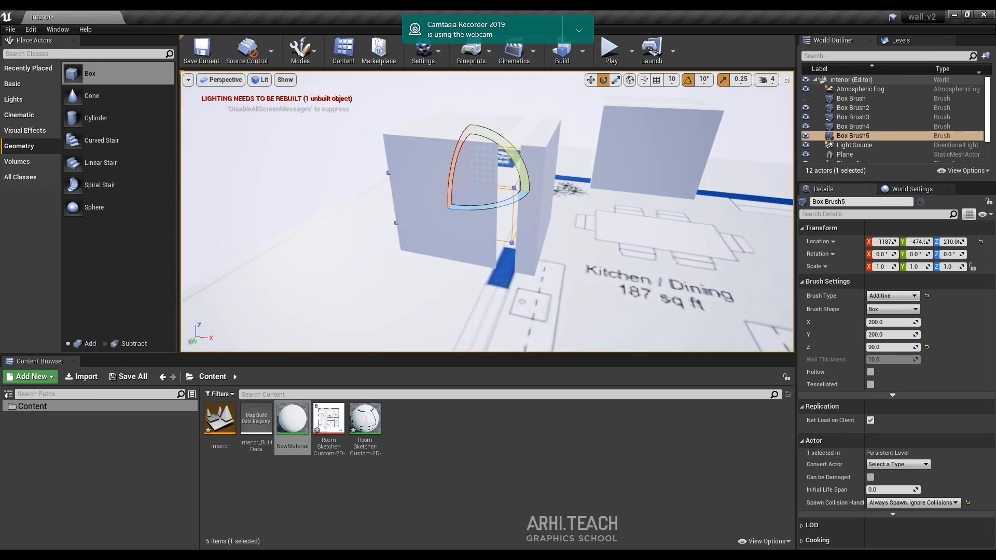
key(End)
Step: Raise the full-height side-wall box along the Z axis to 305, above the low box
mouse_move(533, 205)
right_down()
mouse_move(514, 182)
mouse_move(524, 138)
right_up()
key(w)
click(525, 139)
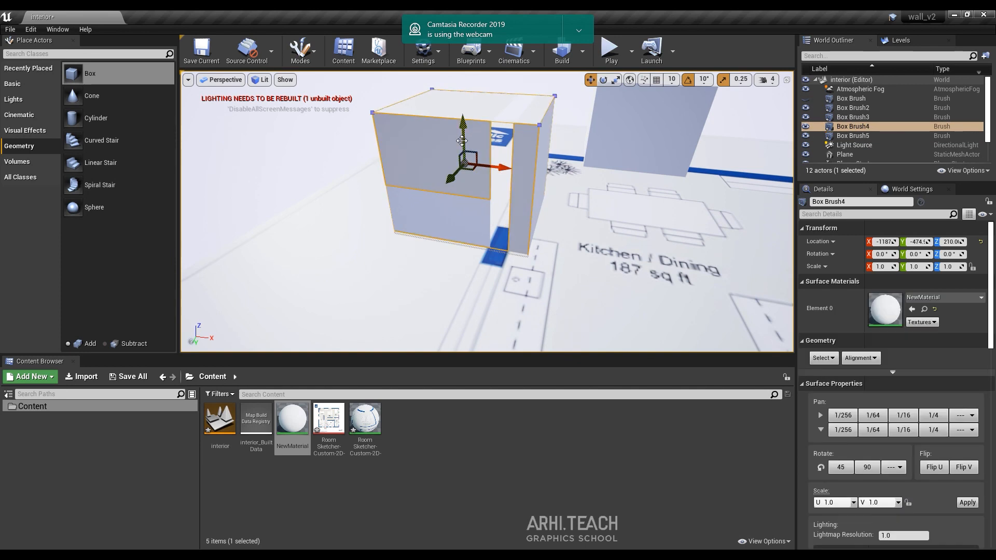
drag(462, 140, 470, 75)
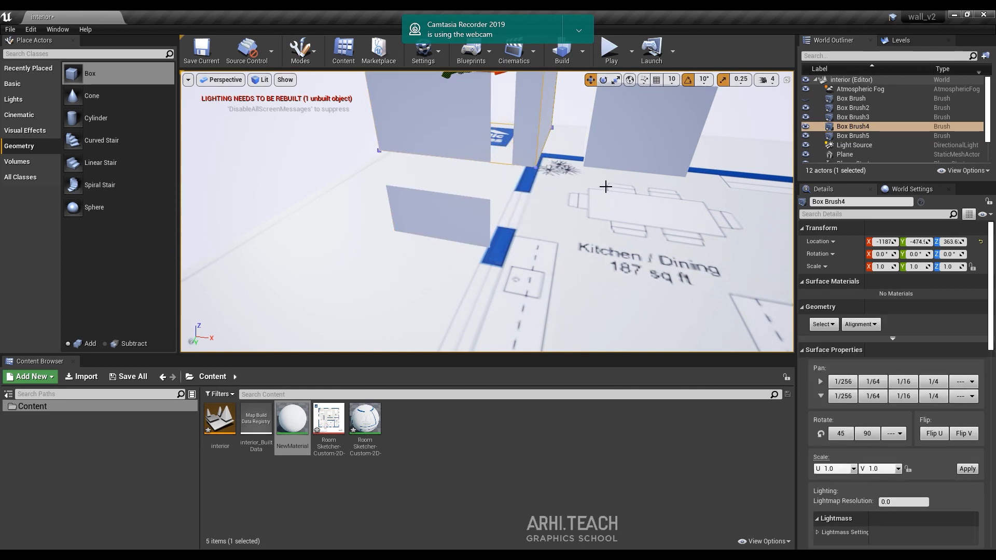
key(ctrl+z)
mouse_move(592, 183)
right_down()
mouse_move(581, 156)
mouse_move(483, 182)
right_up()
right_drag(564, 172, 554, 195)
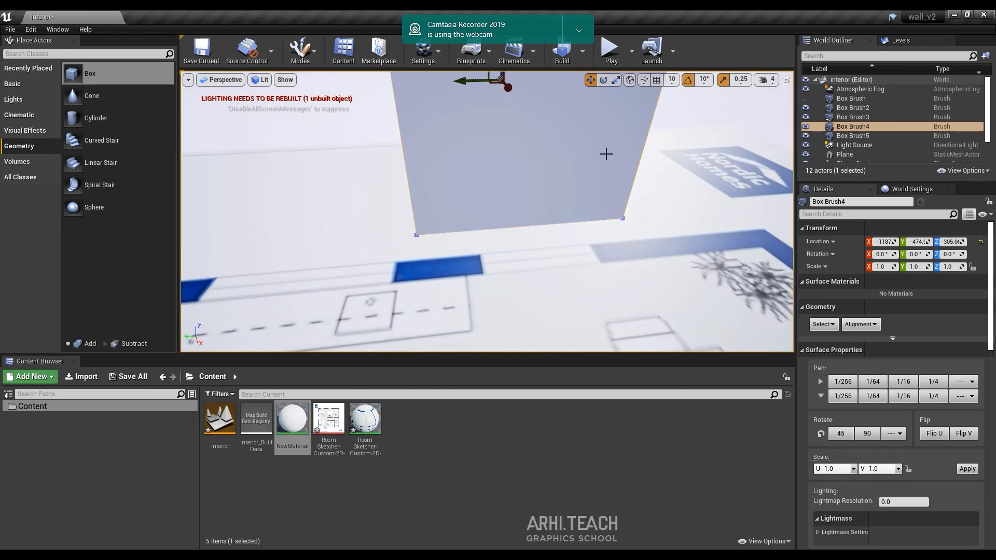
Step: In the top view, shift the raised box along the Y axis to about -486 and enter Brush Editing mode
key(alt+j)
scroll(440, 214, up, 6)
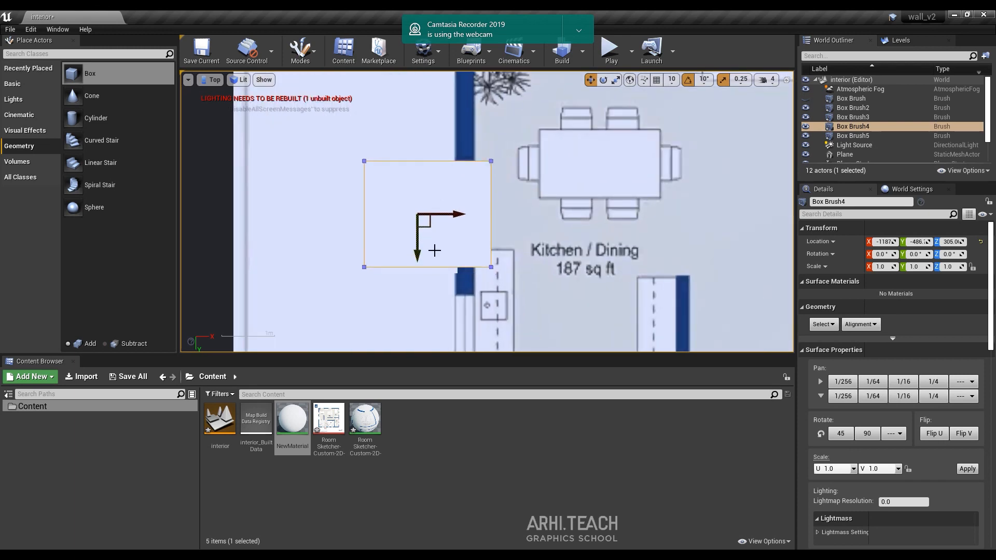
right_drag(553, 279, 554, 237)
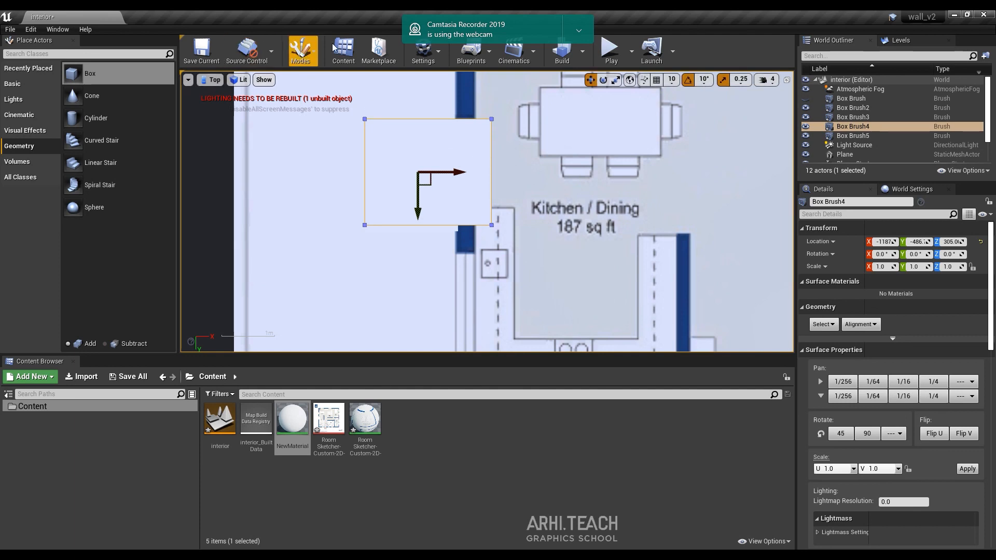
click(307, 50)
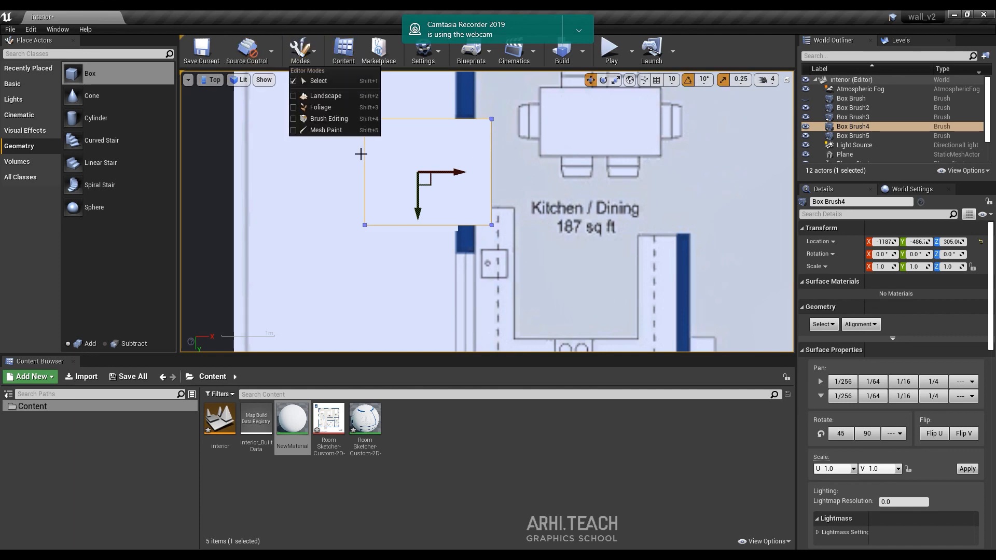
click(334, 118)
Step: Shorten the raised box along the Y axis by pulling in its two vertices nearest the kitchen sink
drag(565, 262, 565, 262)
mouse_move(547, 227)
mouse_down()
mouse_move(308, 265)
mouse_move(276, 284)
mouse_up()
click(482, 207)
drag(494, 272, 499, 252)
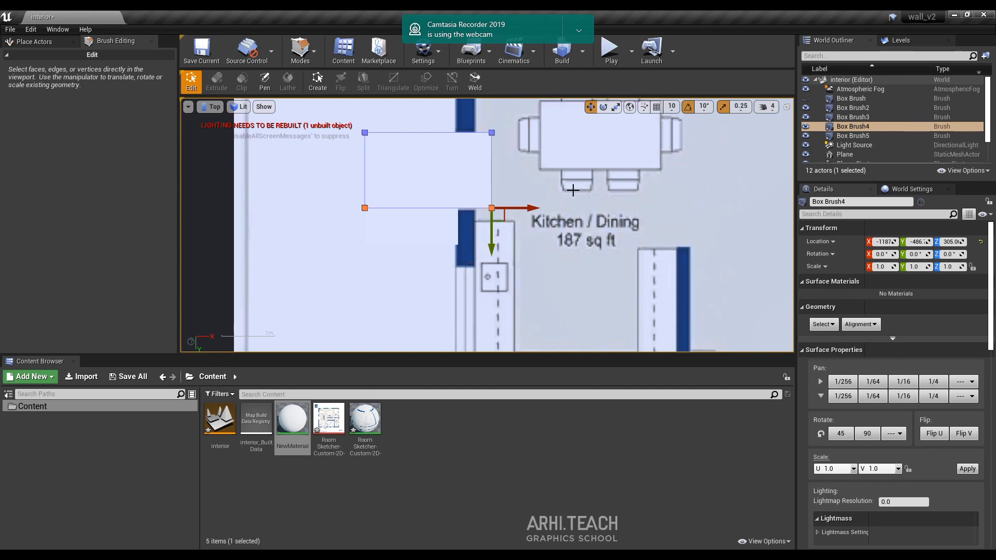
right_drag(574, 190, 531, 196)
scroll(591, 223, down, 1)
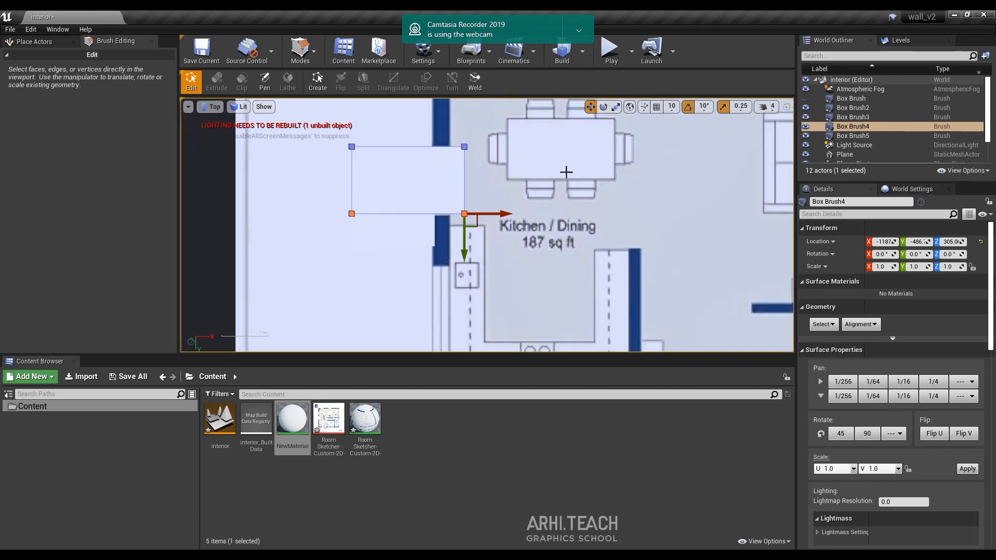
Step: Duplicate the raised box along the Y axis to the kitchen window gap and stretch its far edge to the gap's end
click(414, 173)
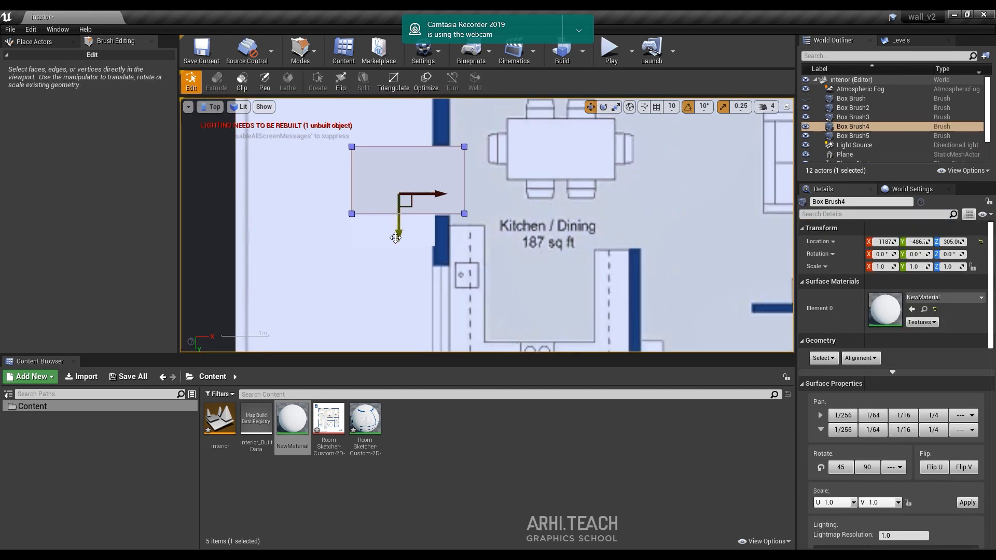
alt+drag(395, 238, 396, 372)
right_drag(491, 337, 530, 239)
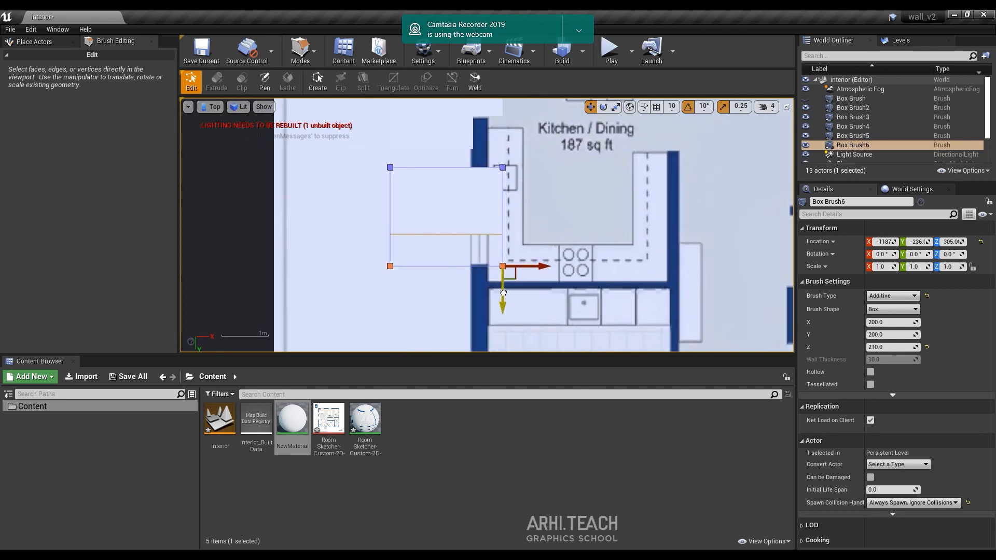
drag(505, 290, 505, 291)
right_drag(642, 338, 592, 247)
scroll(591, 247, down, 4)
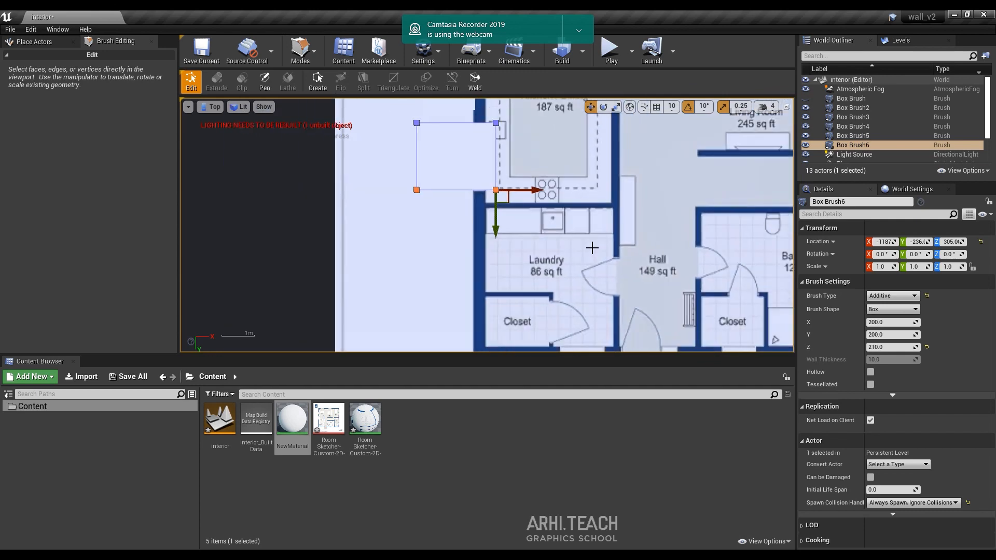
Step: Return to the perspective view and duplicate a full-height box to the opening between the Laundry and the Hall
right_drag(548, 198, 425, 248)
scroll(493, 225, down, 3)
right_drag(570, 171, 544, 233)
scroll(553, 192, down, 2)
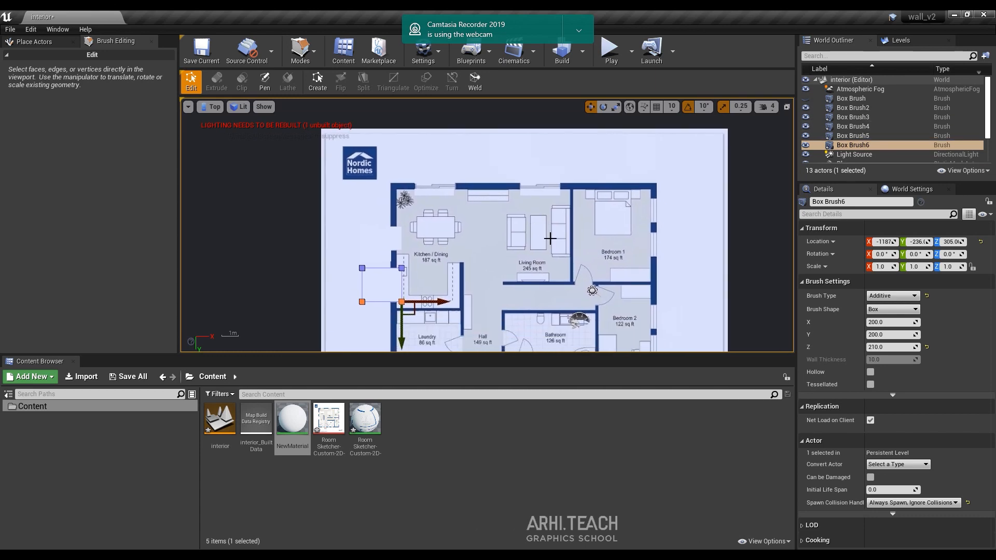
key(alt+g)
scroll(524, 224, down, 8)
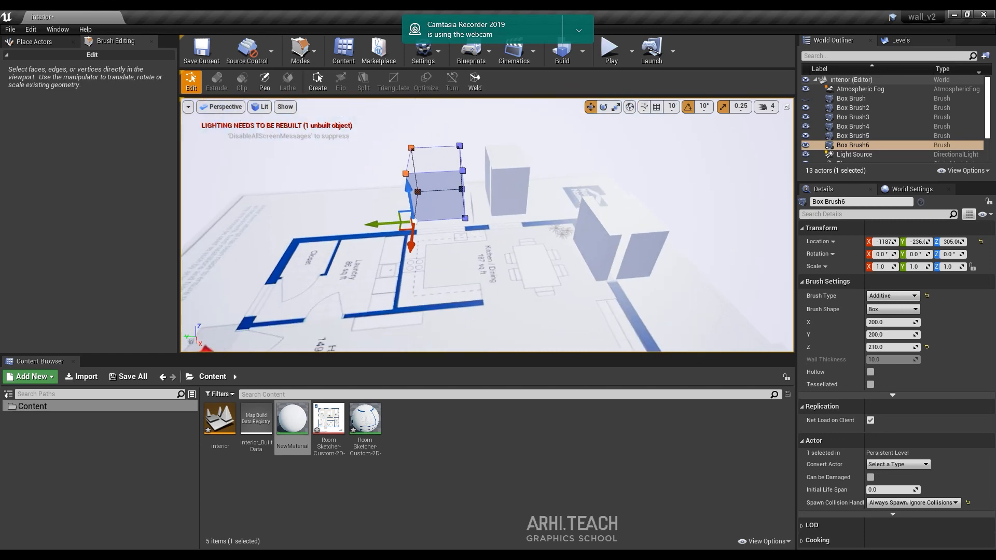
mouse_move(529, 216)
alt+mouse_down()
mouse_move(621, 220)
mouse_move(629, 171)
mouse_move(614, 158)
mouse_move(296, 235)
mouse_move(439, 192)
alt+mouse_up()
click(627, 218)
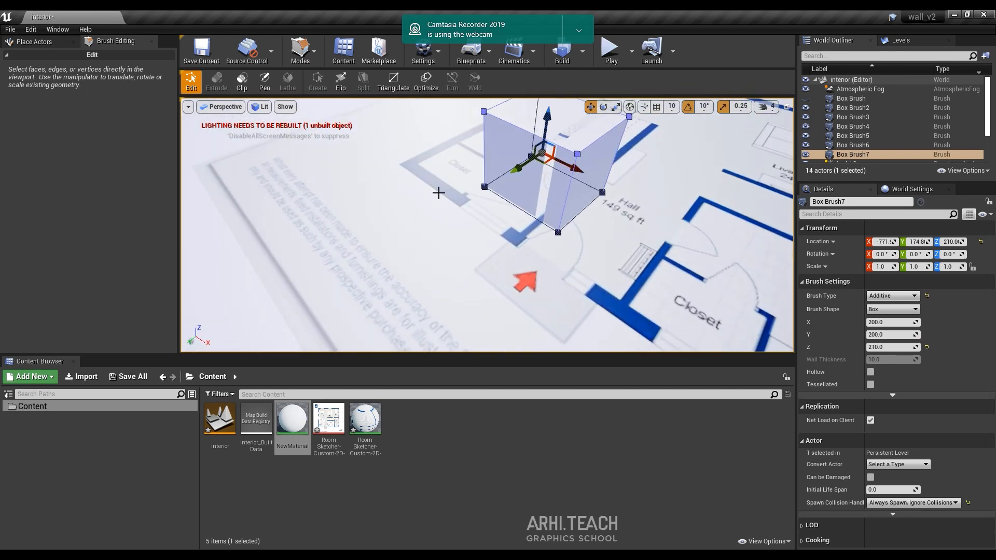
Step: Try to adjust the box between the Laundry and the Hall in Brush Editing mode and undo the moves
click(544, 186)
mouse_move(522, 167)
mouse_down()
mouse_move(532, 161)
mouse_move(522, 167)
mouse_up()
key(ctrl+z)
alt+drag(614, 202, 451, 188)
click(581, 199)
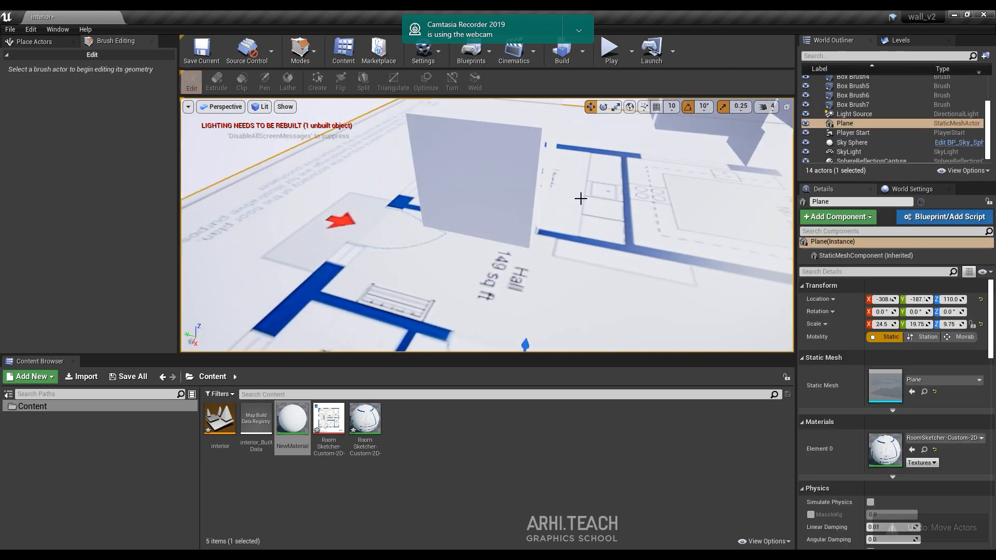
click(547, 177)
mouse_move(547, 177)
alt+mouse_down()
mouse_move(521, 166)
mouse_move(540, 173)
alt+mouse_up()
key(ctrl+z)
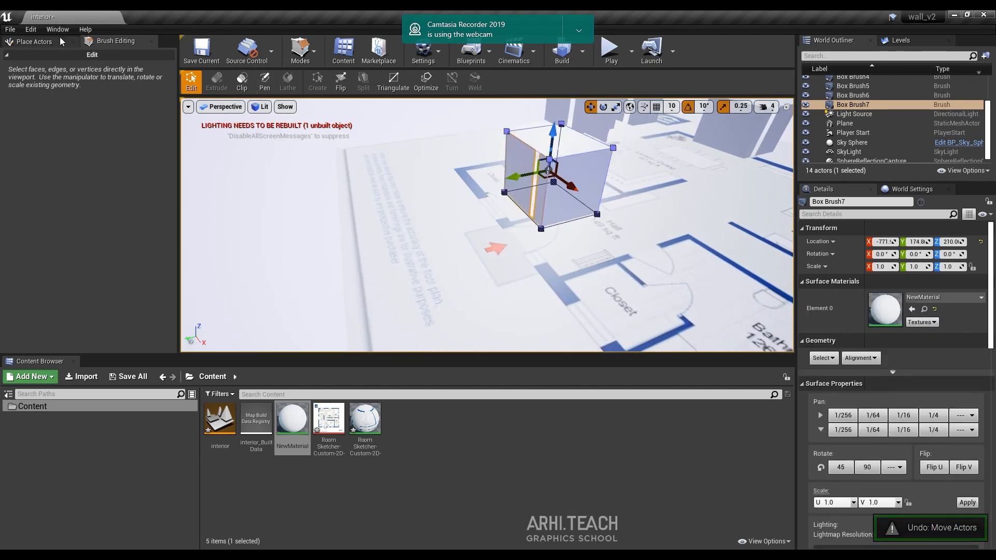
click(40, 41)
click(133, 46)
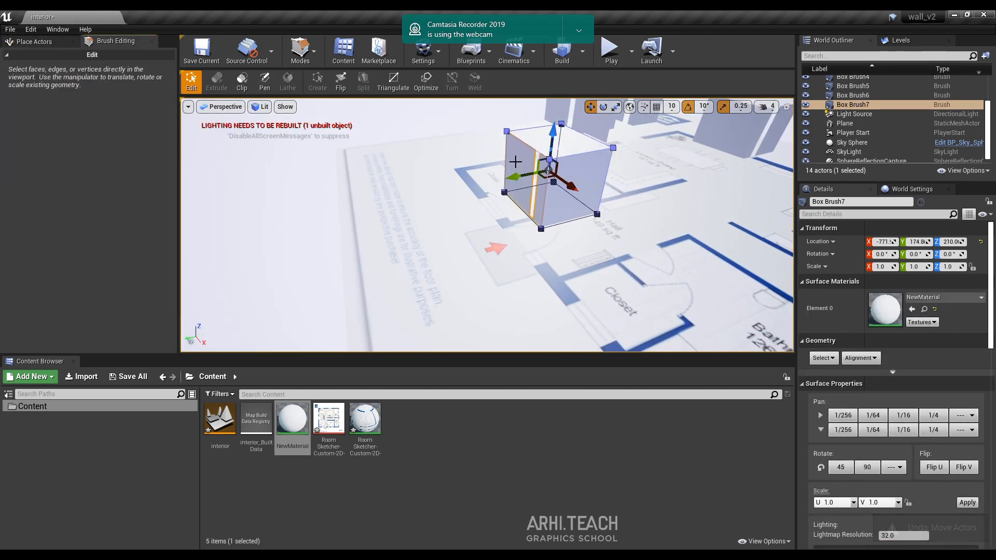
Step: Narrow the box between the Laundry and the Hall by pulling its side in along the Y axis
drag(519, 183, 519, 183)
scroll(571, 198, up, 4)
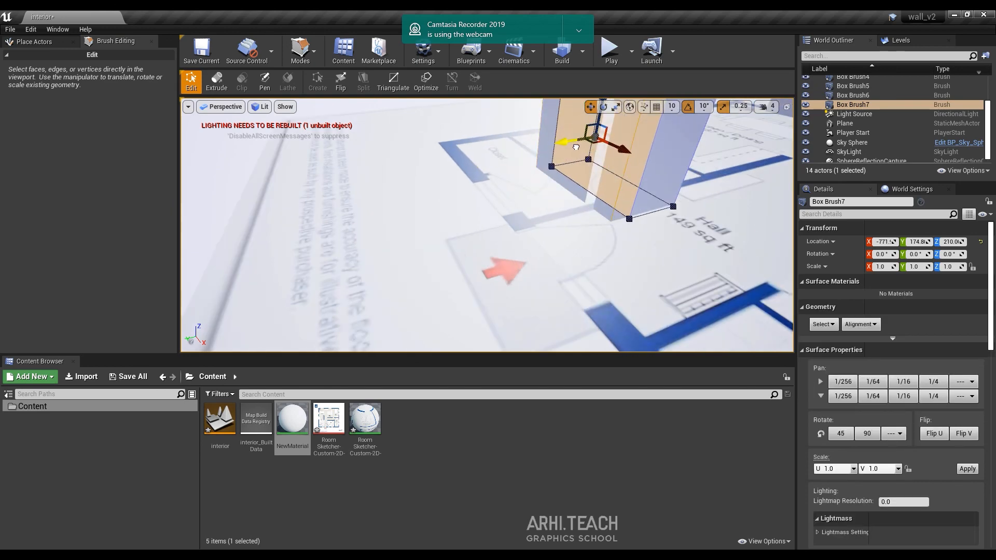
key(w)
right_drag(576, 147, 618, 147)
mouse_move(560, 165)
right_down()
mouse_move(569, 164)
mouse_move(489, 198)
mouse_move(529, 197)
mouse_move(460, 192)
mouse_move(524, 197)
mouse_move(550, 211)
mouse_move(545, 234)
mouse_move(486, 194)
right_up()
Step: Select the narrowed box's top face and duplicate the box to the Hall's entrance doorway
click(449, 171)
click(451, 195)
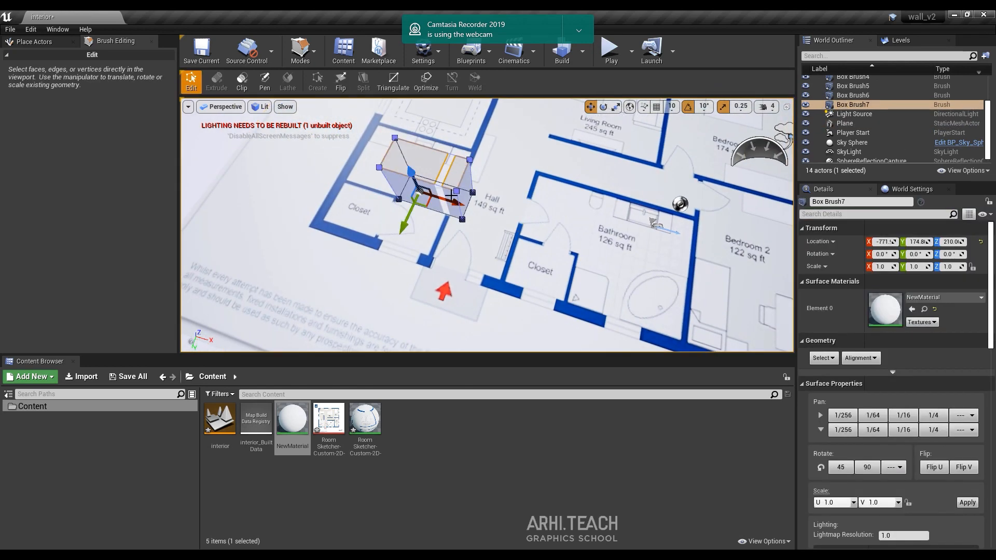
alt+drag(423, 208, 439, 283)
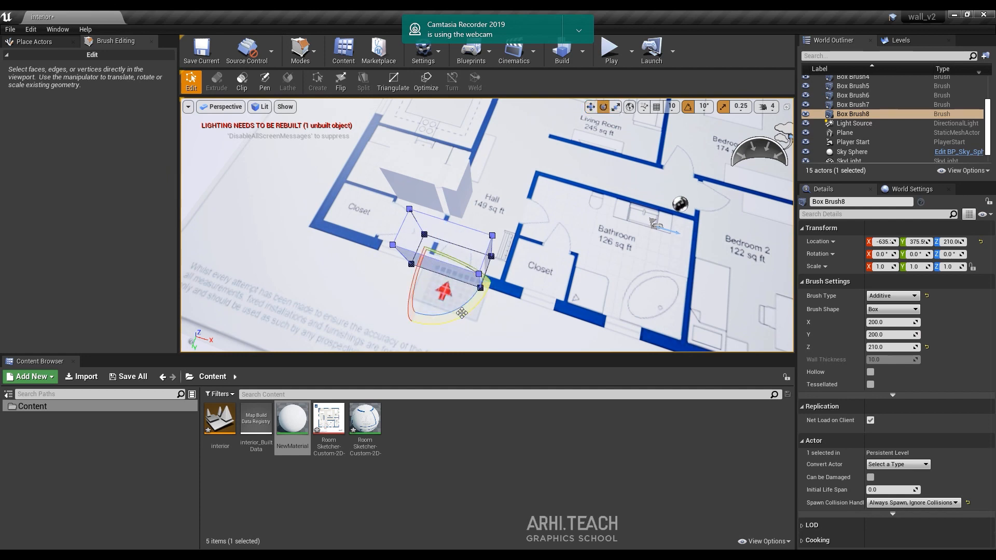
Step: Set the rotation snap to 90° and rotate the box at the Hall's entrance by -90° around the Z axis
drag(490, 242, 467, 215)
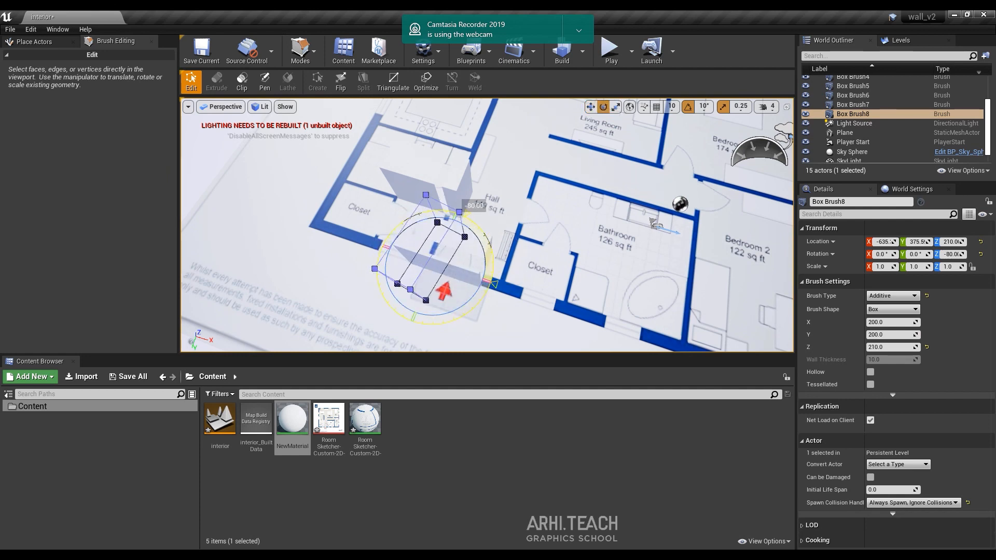
key(ctrl+z)
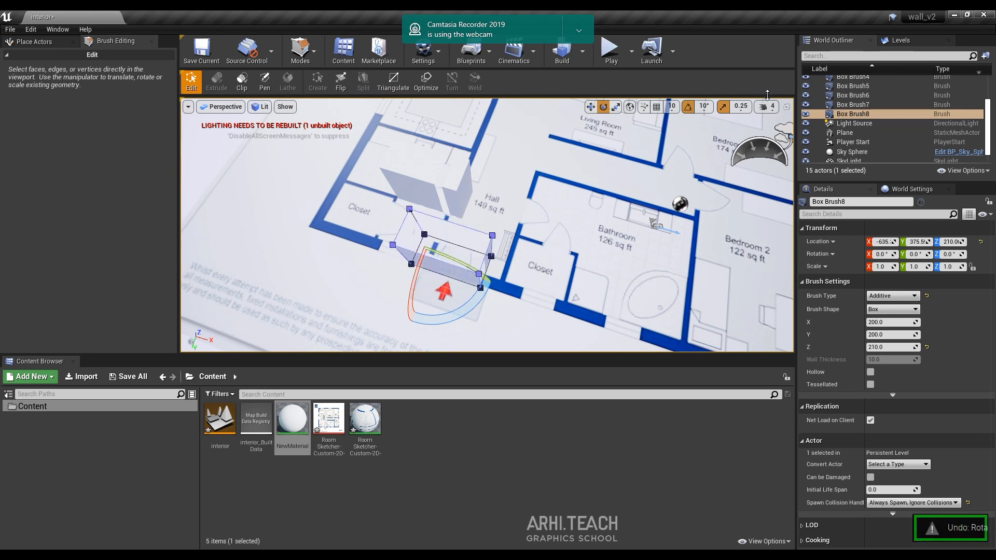
click(705, 109)
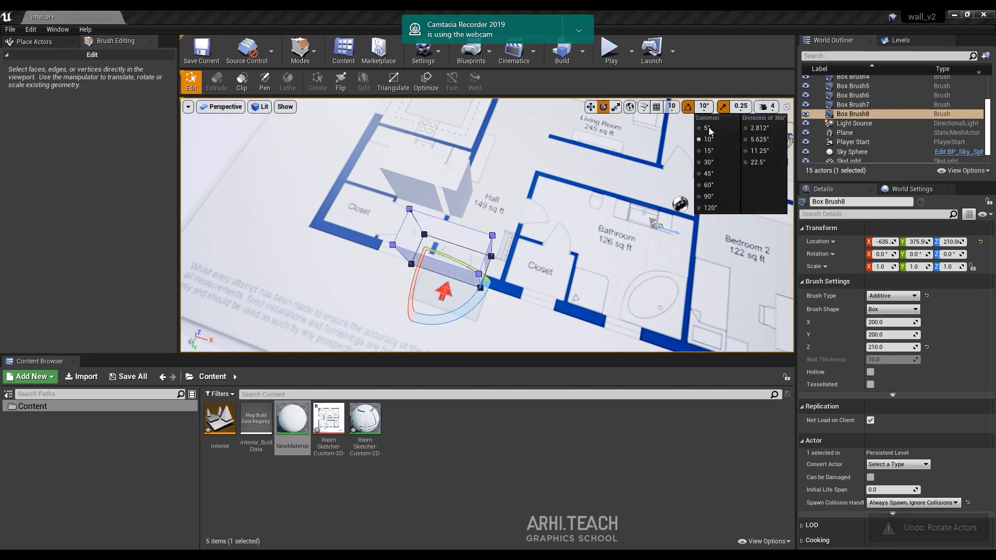
click(711, 196)
key(r)
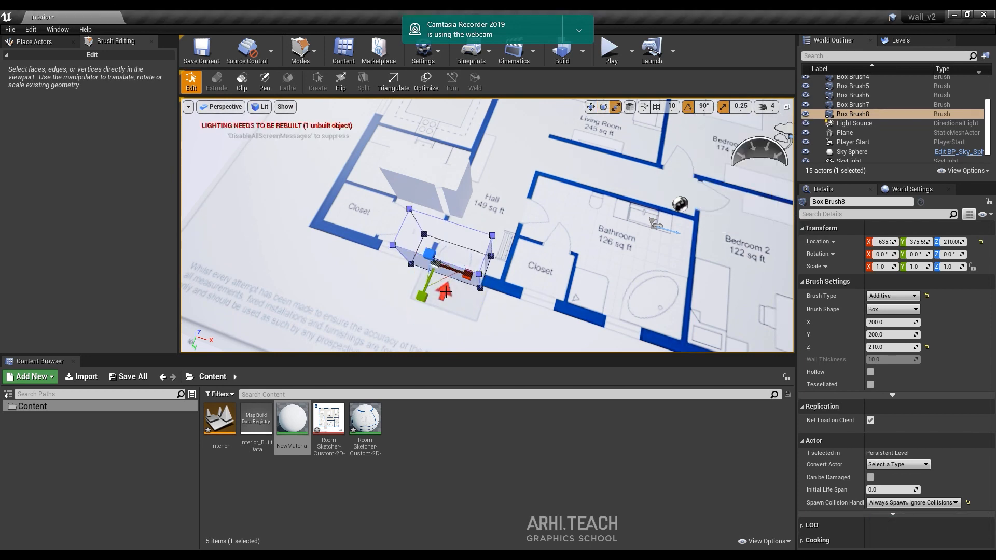
key(e)
drag(464, 309, 508, 293)
key(w)
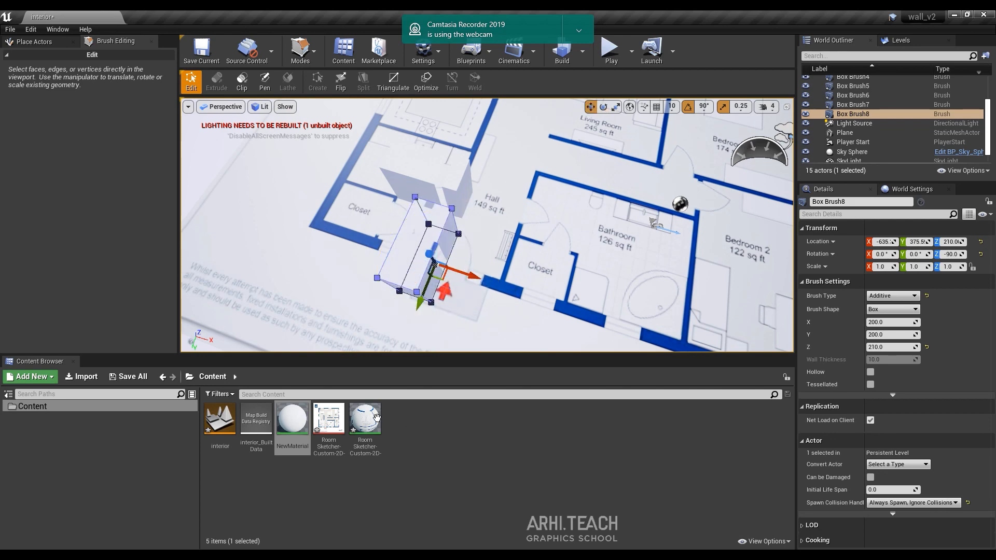
Step: Move the rotated box along the X axis over the Hall's entrance doorway, to about X -505
mouse_move(464, 280)
right_down()
mouse_move(483, 297)
mouse_move(475, 288)
right_up()
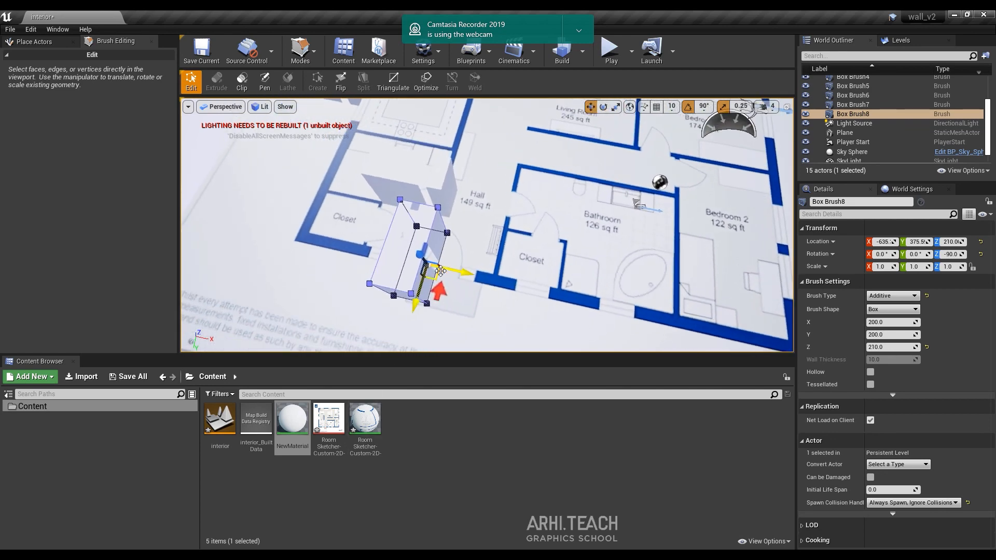
drag(447, 274, 488, 282)
mouse_move(482, 286)
right_down()
mouse_move(486, 275)
mouse_move(500, 285)
mouse_move(493, 275)
mouse_move(483, 286)
right_up()
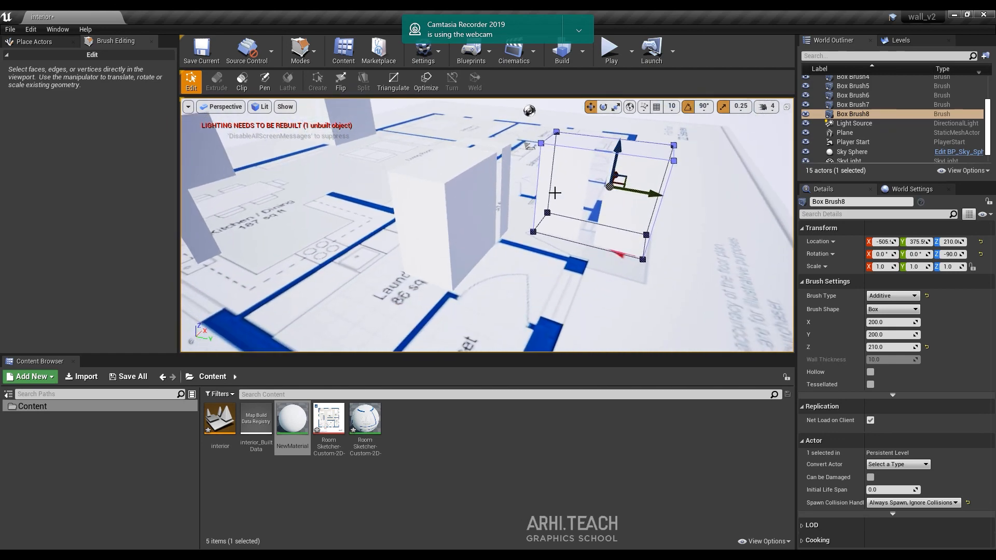
Step: Try to adjust the entrance box's side along the X axis and undo both moves
click(573, 189)
right_drag(606, 187, 667, 147)
drag(670, 152, 576, 159)
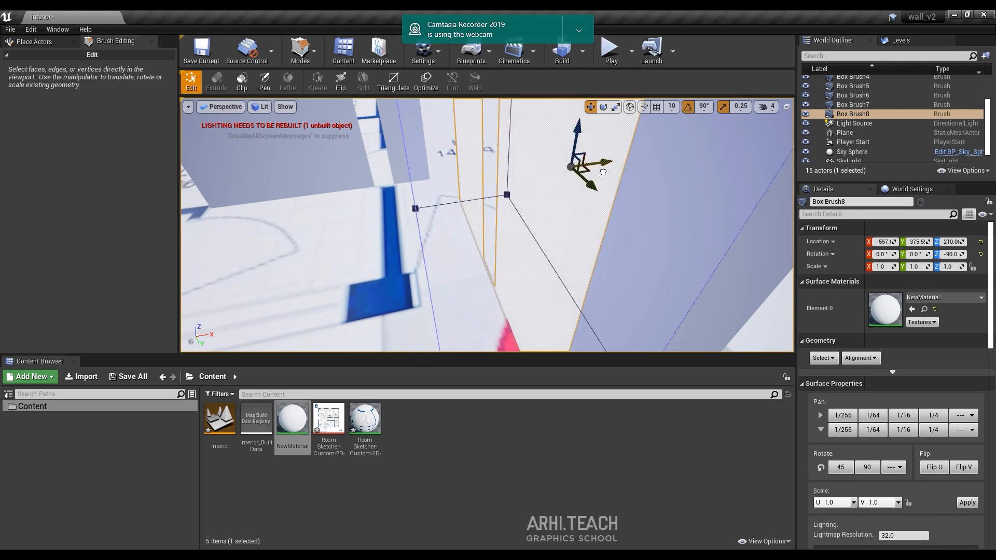
key(ctrl+z)
click(14, 44)
click(110, 41)
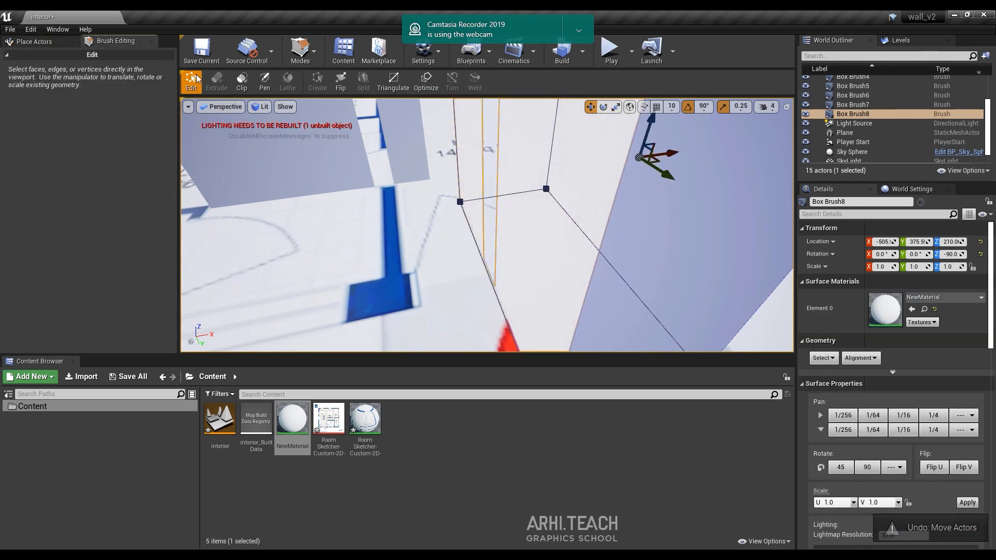
drag(668, 154, 618, 157)
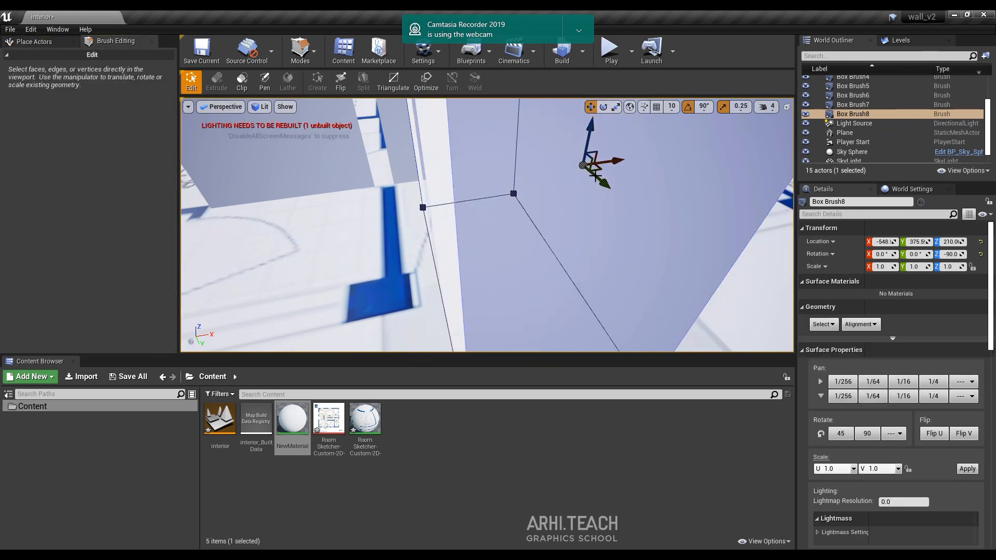
key(ctrl+z)
Step: Pull the entrance box's side face along the X axis to fit the doorway
click(552, 181)
drag(525, 159, 445, 187)
key(f)
mouse_move(445, 187)
right_down()
mouse_move(498, 197)
mouse_move(482, 228)
mouse_move(415, 177)
right_up()
Step: Duplicate the box between the Laundry and the Hall to the opening between the Hall and the Bathroom
click(390, 173)
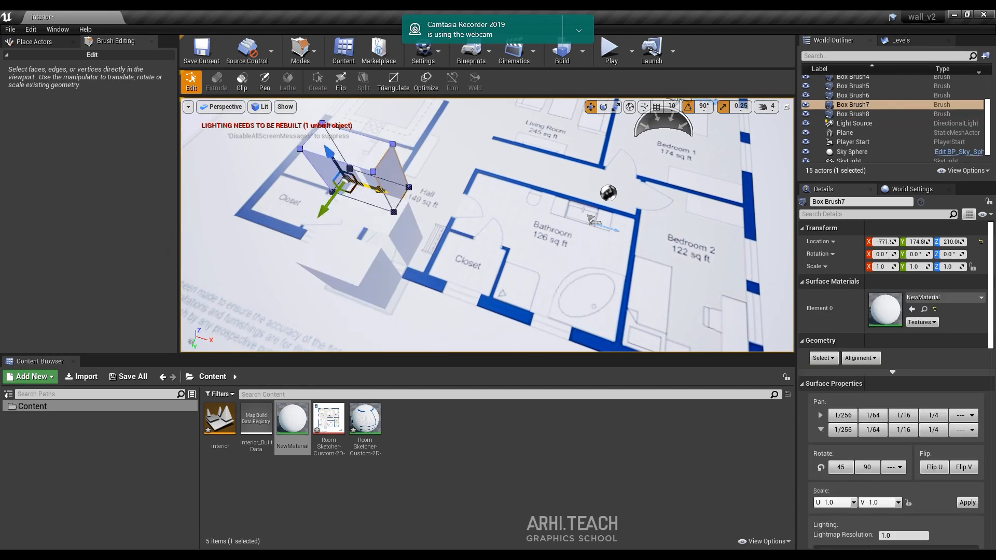
alt+drag(379, 188, 459, 198)
mouse_move(480, 225)
right_down()
mouse_move(464, 205)
mouse_move(535, 236)
right_up()
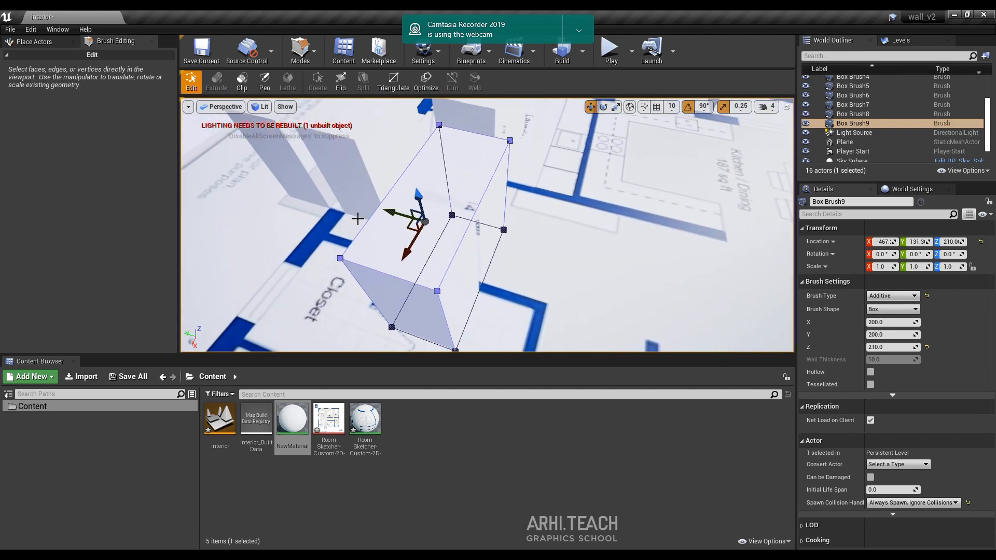
right_drag(397, 210, 430, 209)
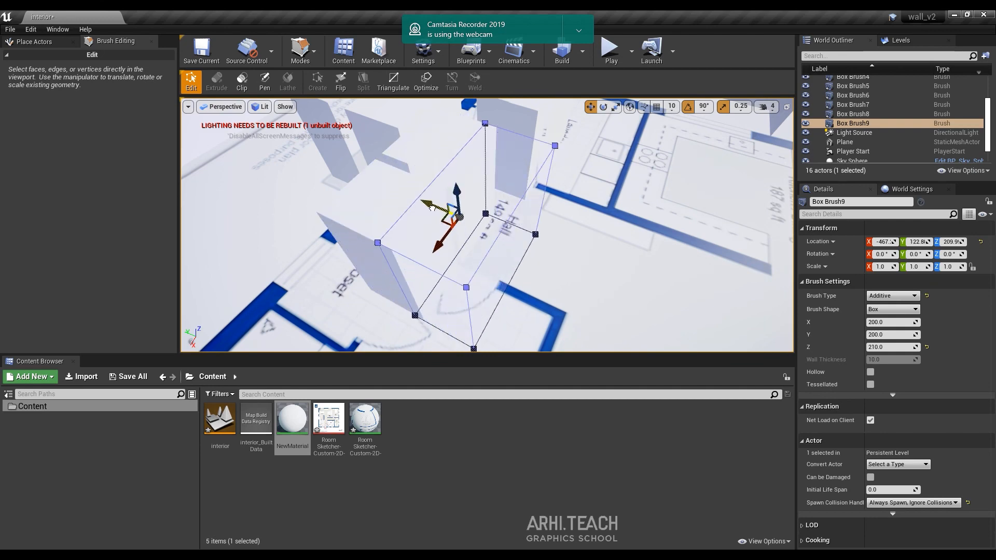
Step: Select the side face of the box at the Bathroom opening and adjust it slightly along the Y axis
right_drag(452, 214, 565, 216)
click(565, 216)
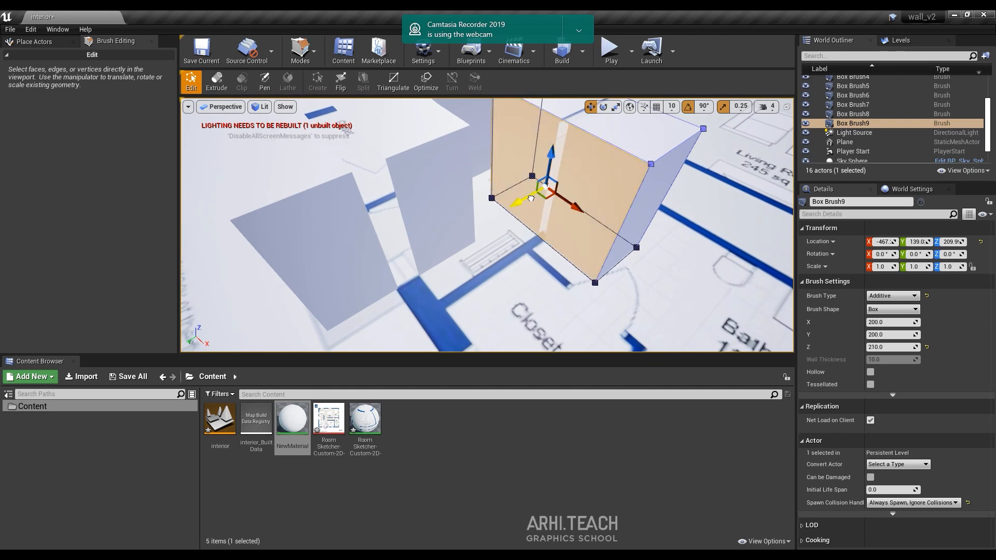
drag(531, 198, 539, 194)
mouse_move(539, 194)
right_down()
mouse_move(550, 174)
mouse_move(563, 174)
mouse_move(514, 181)
mouse_move(470, 205)
mouse_move(534, 213)
right_up()
right_drag(474, 211, 473, 202)
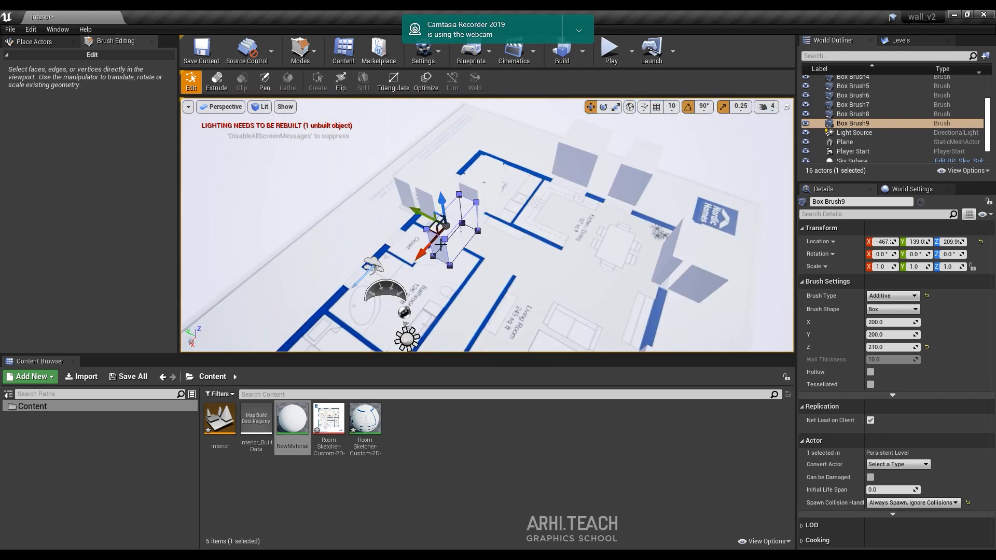
Step: Duplicate the Bathroom opening's box to the doorway of Bedroom 2, at about X 112, Y -119
right_drag(448, 253, 447, 286)
click(449, 147)
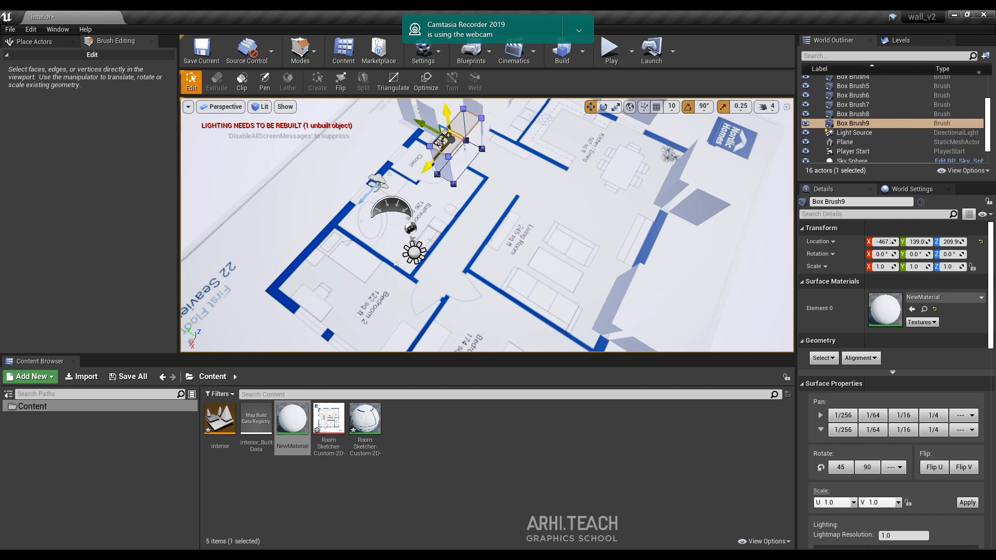
alt+drag(436, 142, 423, 324)
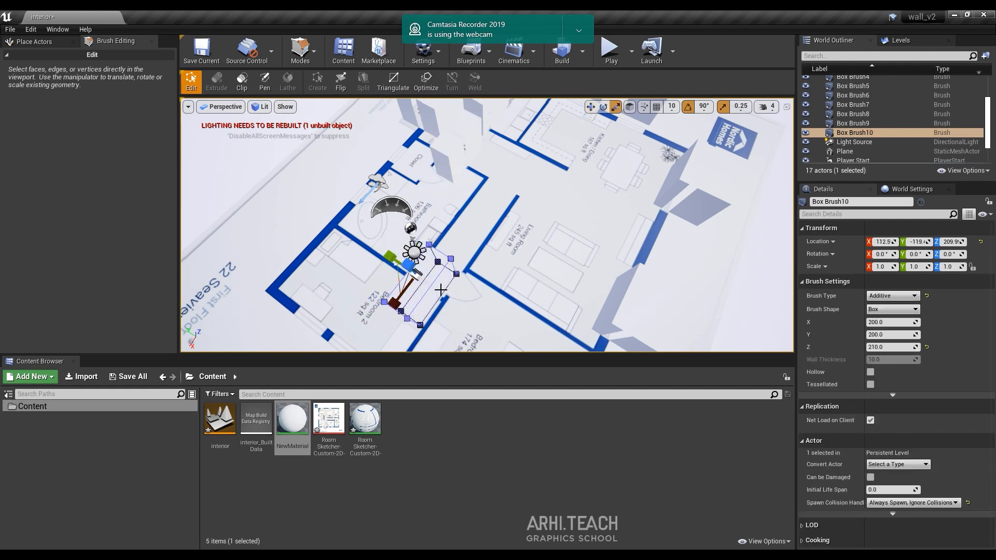
Step: Duplicate the Bedroom 2 box with a -90° rotation and move the copy to Bedroom 1's doorway, at about X 96, Y -216
alt+drag(441, 330, 423, 304)
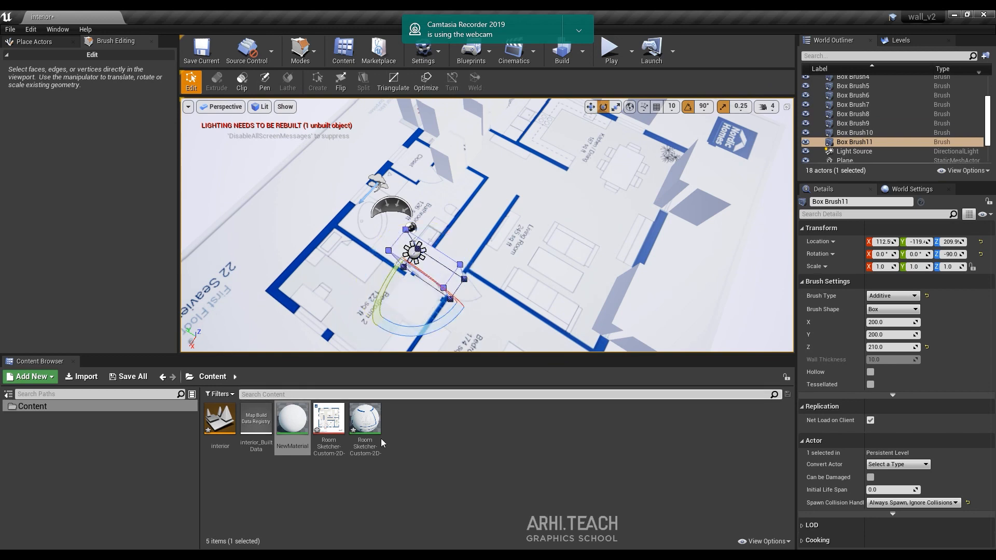
key(w)
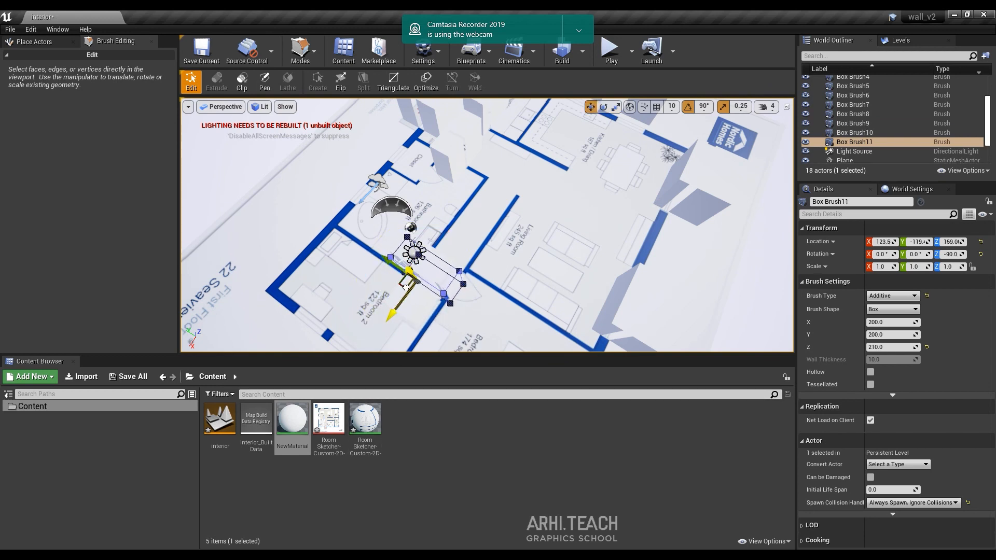
key(ctrl+z)
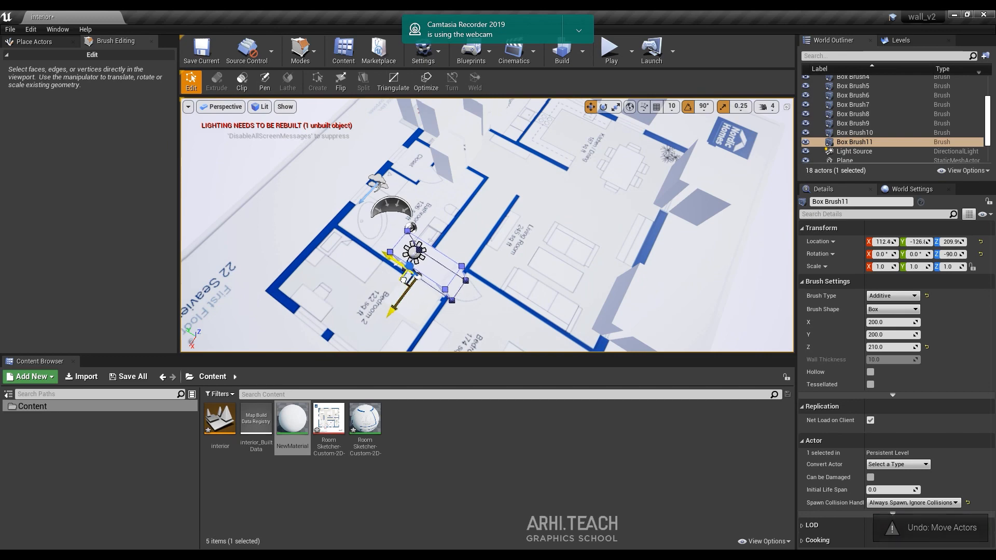
drag(404, 280, 425, 288)
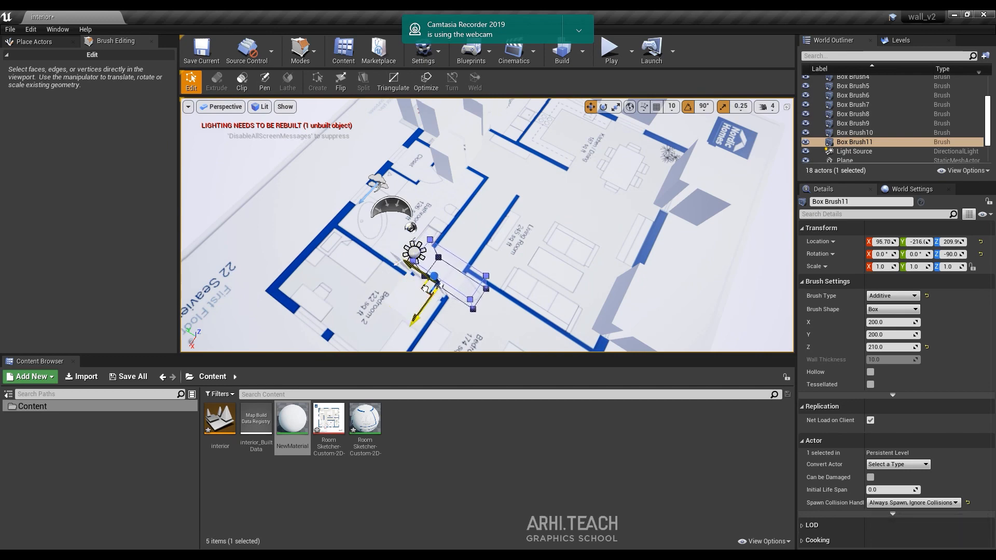
mouse_move(433, 293)
right_down()
mouse_move(617, 262)
mouse_move(646, 283)
mouse_move(505, 205)
right_up()
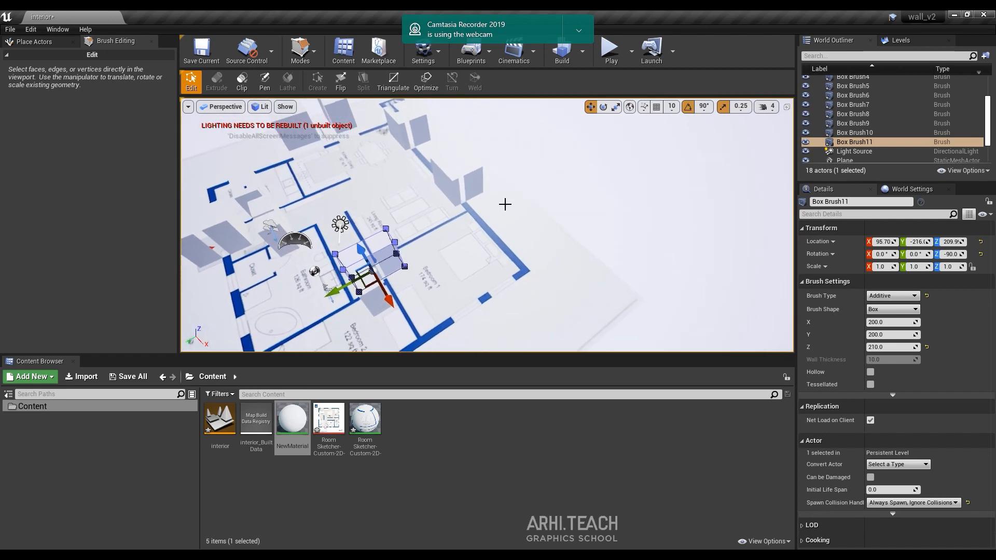
Step: Select the nine boxes placed at the door and window openings and set their Brush Type to Subtractive
click(473, 176)
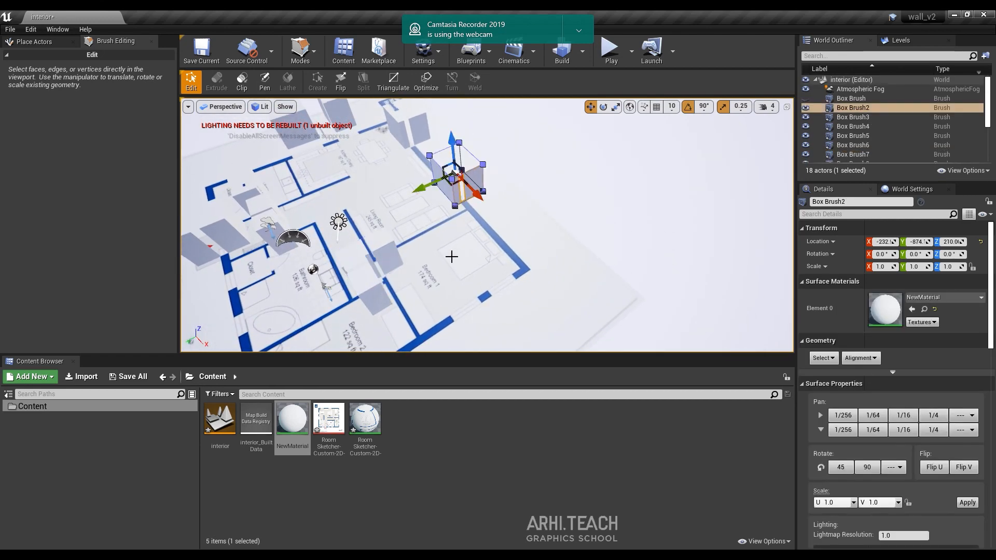
ctrl+click(382, 255)
ctrl+click(372, 293)
right_drag(318, 199, 290, 196)
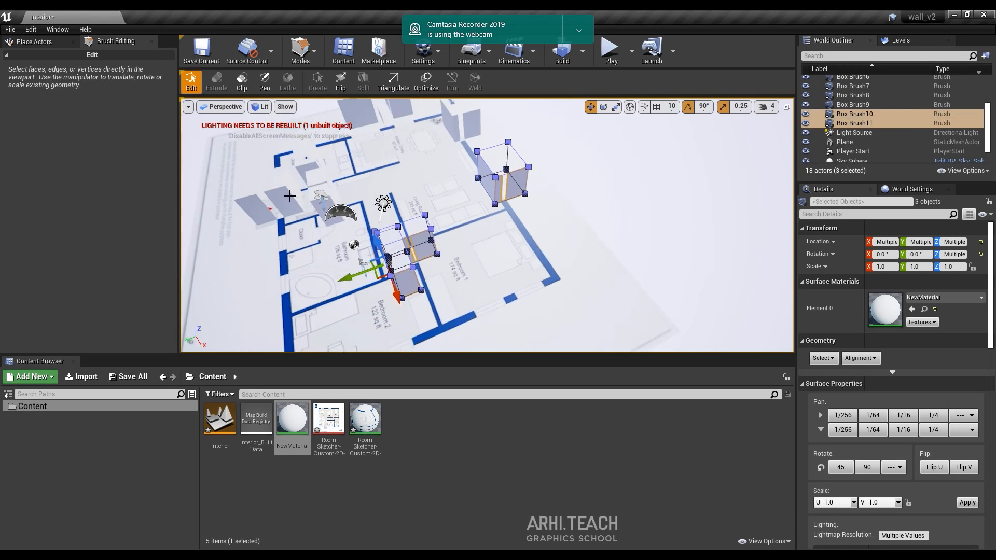
ctrl+click(322, 177)
ctrl+click(304, 154)
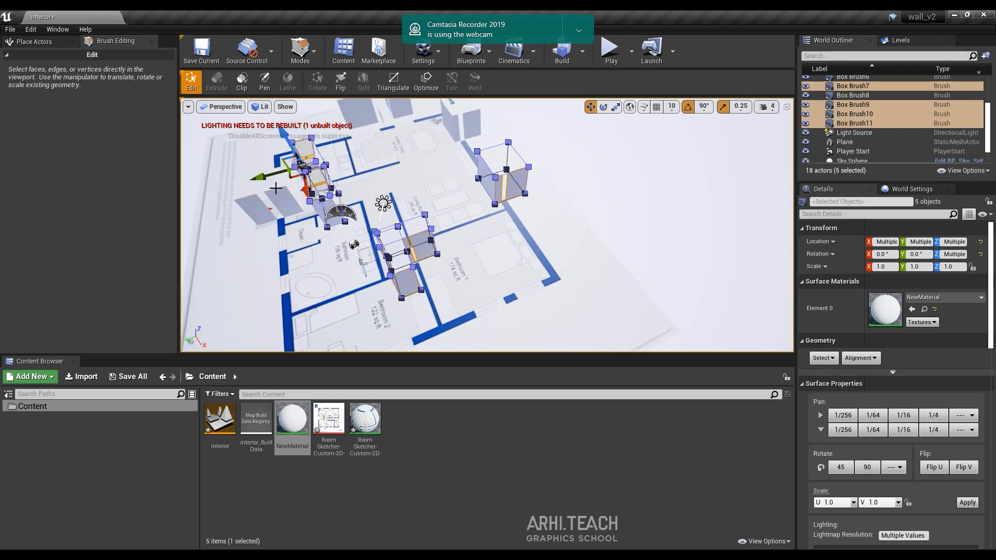
ctrl+click(262, 204)
right_drag(355, 149, 358, 127)
ctrl+click(359, 176)
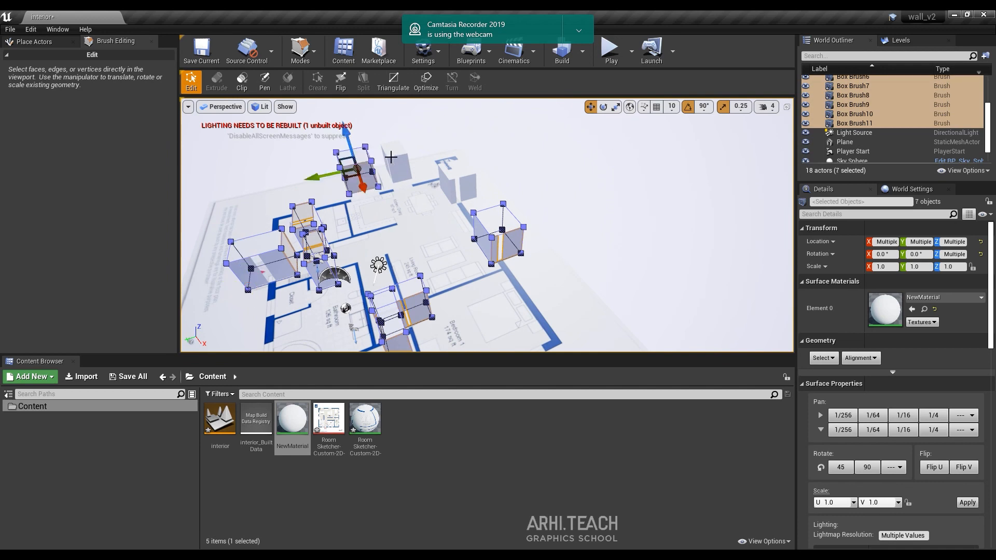
ctrl+click(396, 157)
ctrl+click(465, 181)
scroll(907, 467, down, 3)
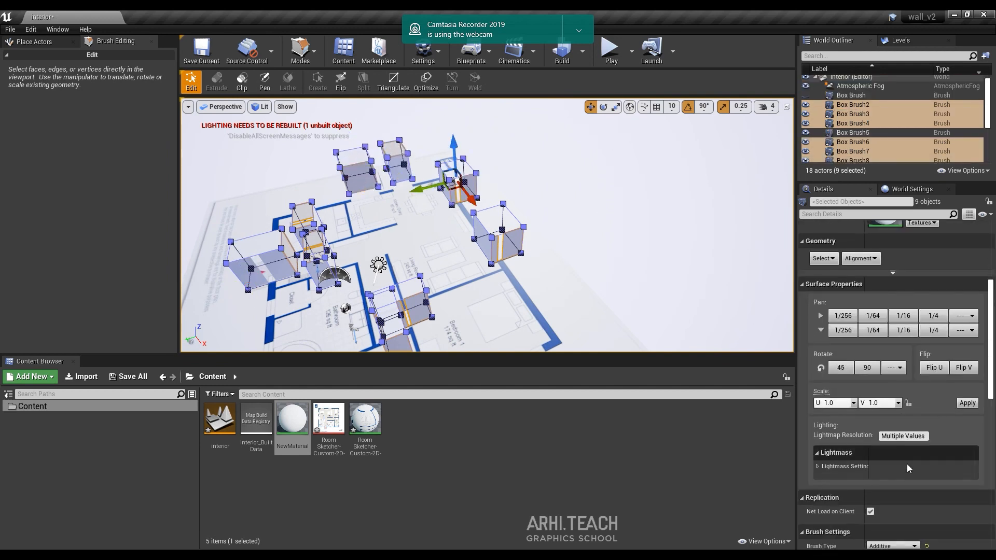
scroll(937, 406, down, 3)
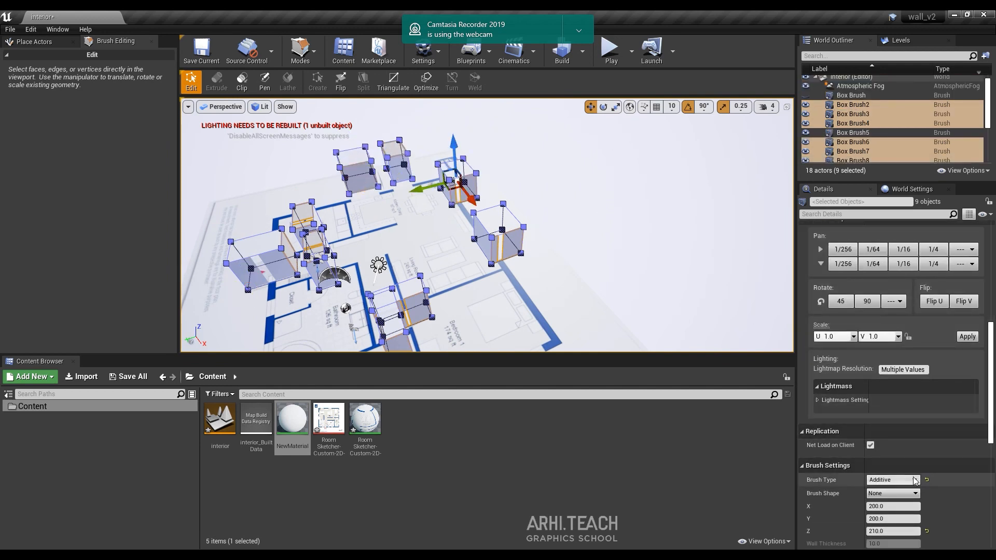
click(893, 479)
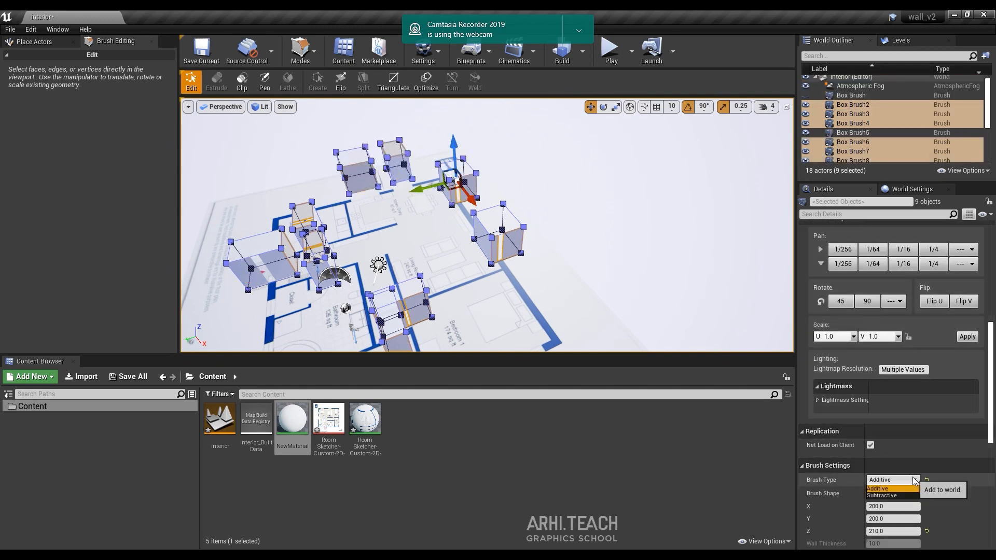
click(880, 496)
right_drag(638, 204, 706, 210)
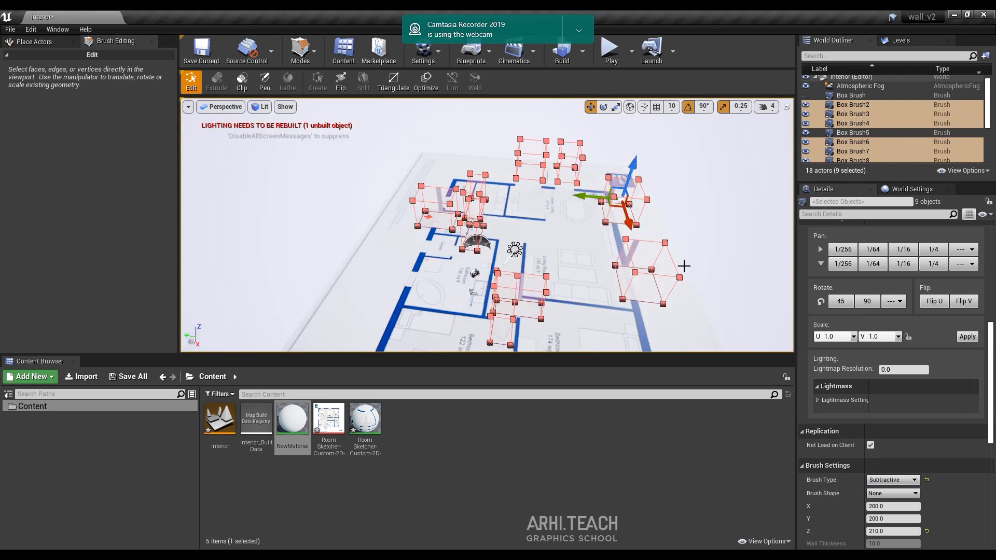
Step: Unhide the extruded walls, inspect the cut openings from inside the interior, and deselect the boxes
key(ctrl+h)
mouse_move(684, 266)
right_down()
mouse_move(673, 234)
mouse_move(684, 245)
mouse_move(686, 226)
mouse_move(692, 233)
right_up()
mouse_move(572, 243)
right_down()
mouse_move(584, 254)
mouse_move(680, 253)
right_up()
right_drag(442, 236, 444, 245)
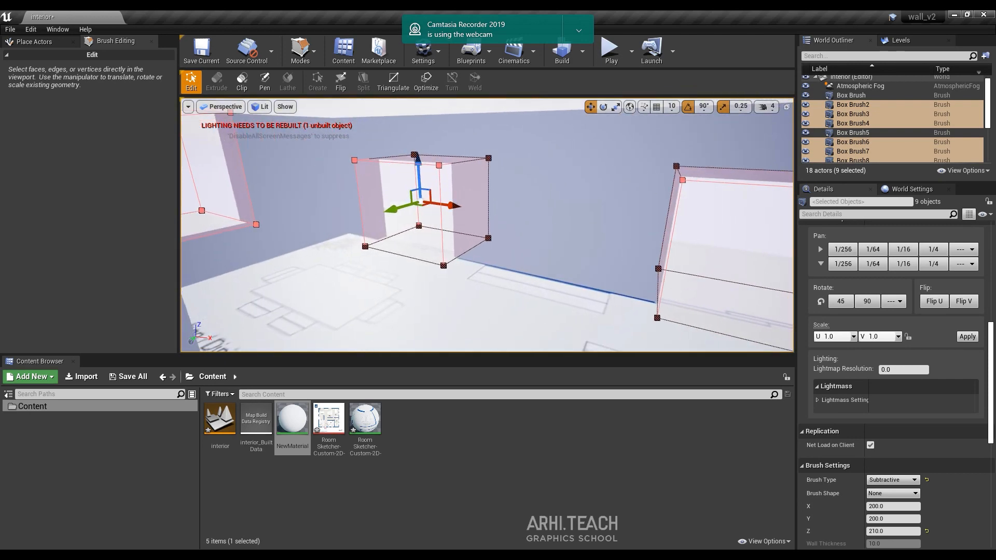
right_drag(456, 211, 516, 173)
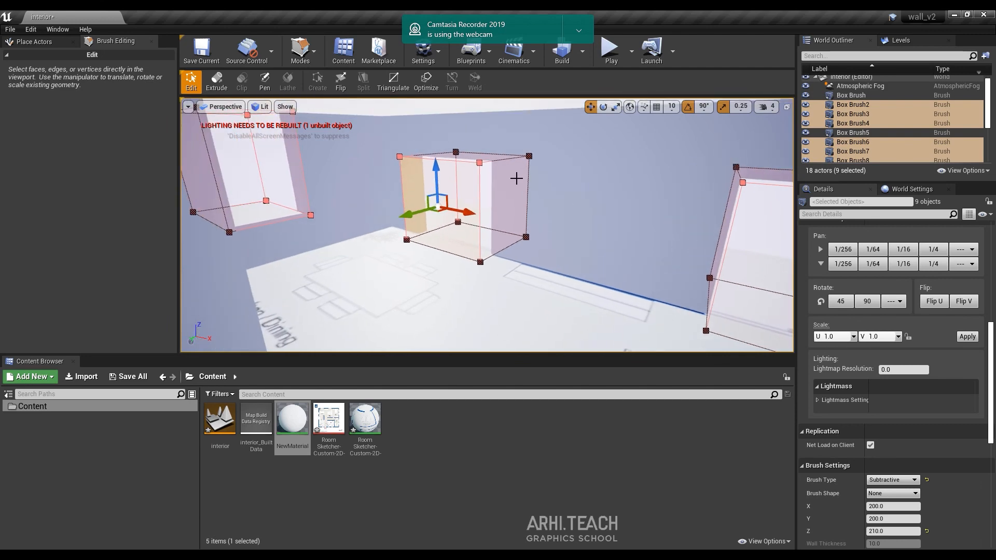
click(491, 178)
click(472, 197)
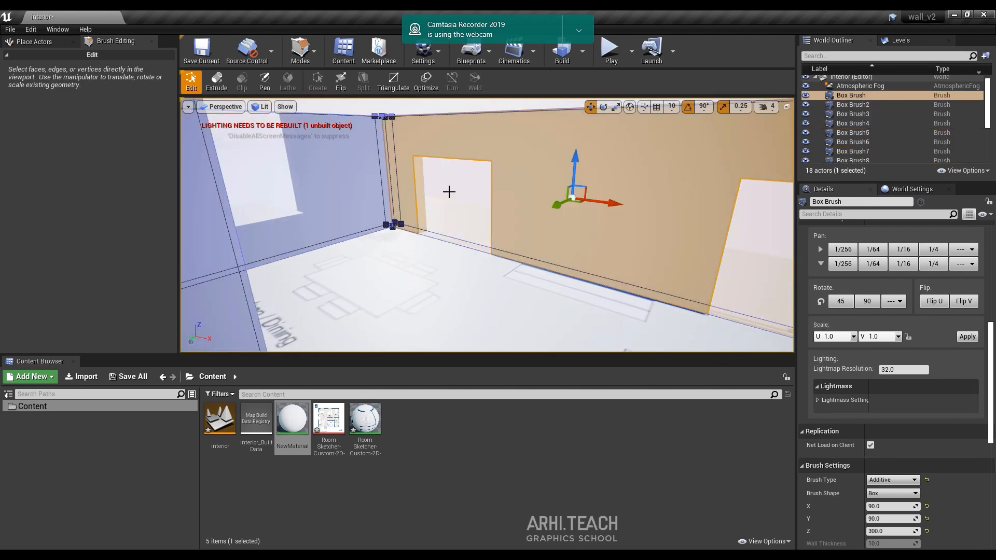
click(429, 130)
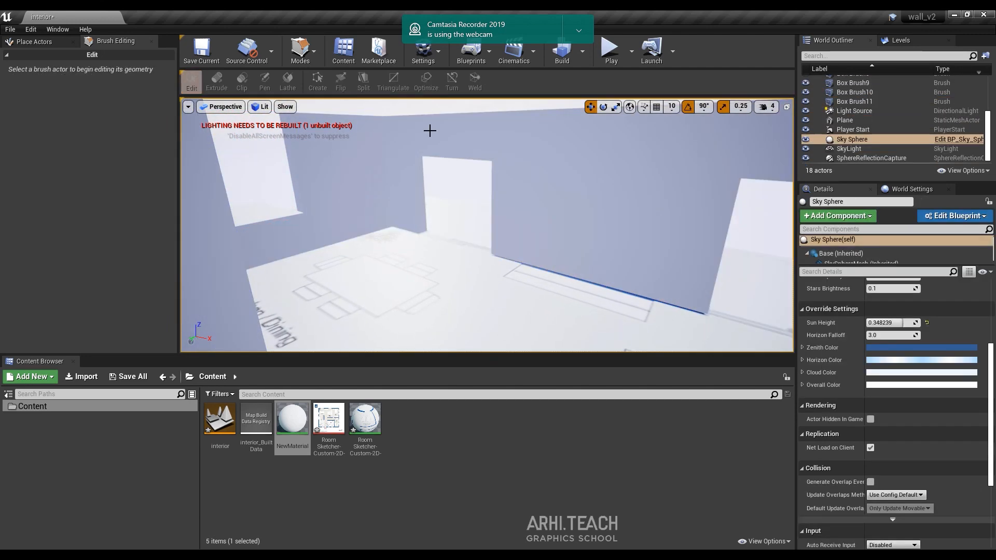
Step: Select the two subtractive window brushes in the kitchen wall and set their Z size to 120
click(417, 179)
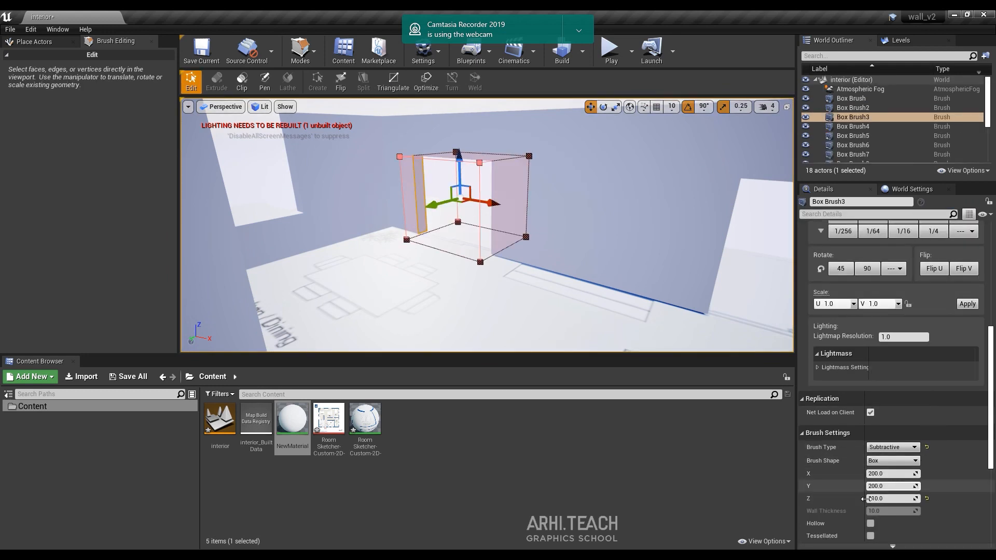
right_drag(600, 214, 530, 214)
click(522, 218)
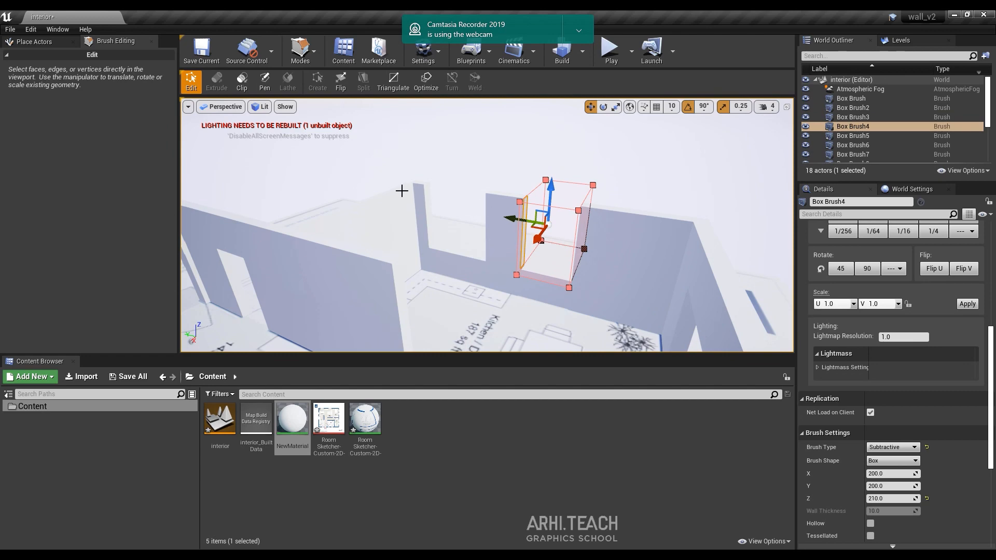
ctrl+click(427, 187)
mouse_move(427, 186)
right_down()
mouse_move(192, 199)
mouse_move(322, 215)
mouse_move(379, 208)
mouse_move(311, 205)
mouse_move(415, 189)
right_up()
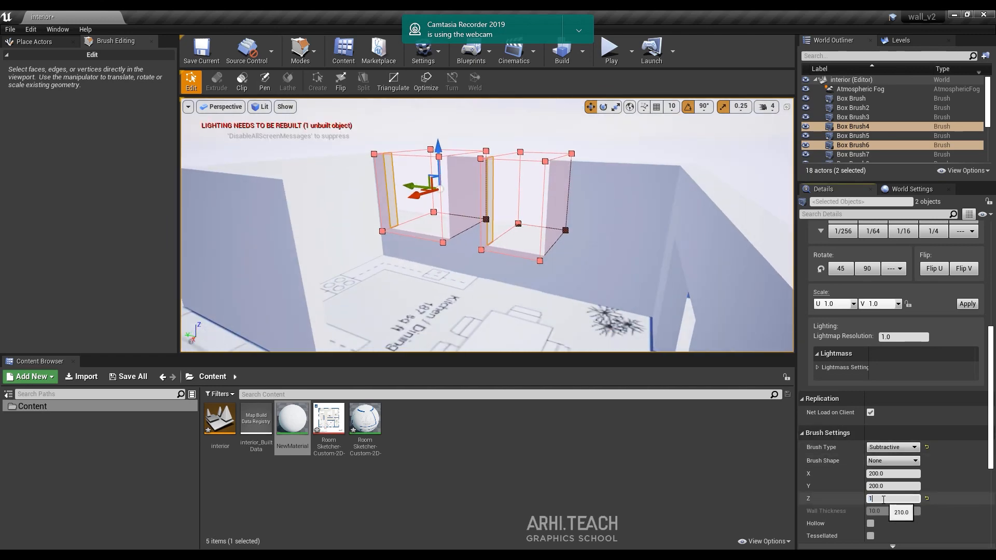
key(Return)
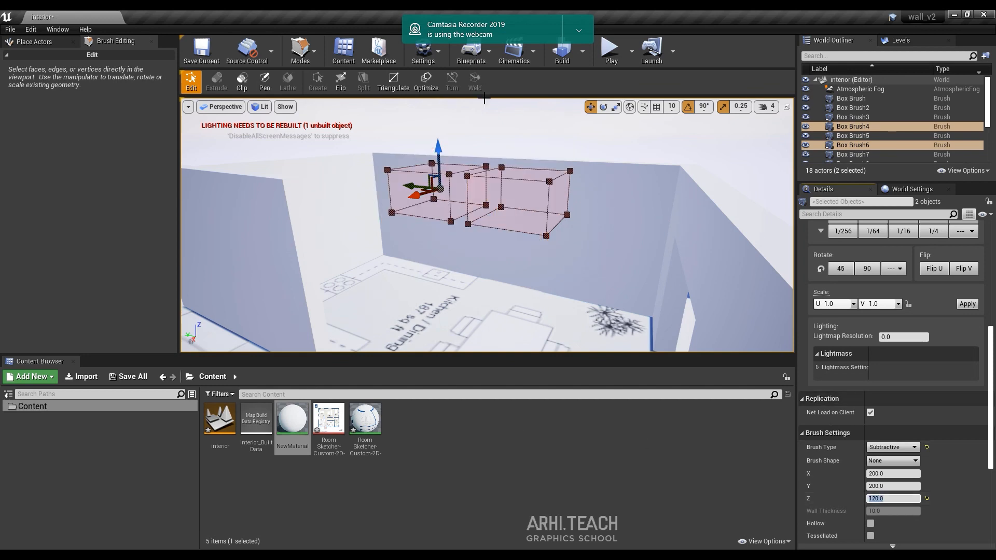
right_drag(589, 232, 592, 254)
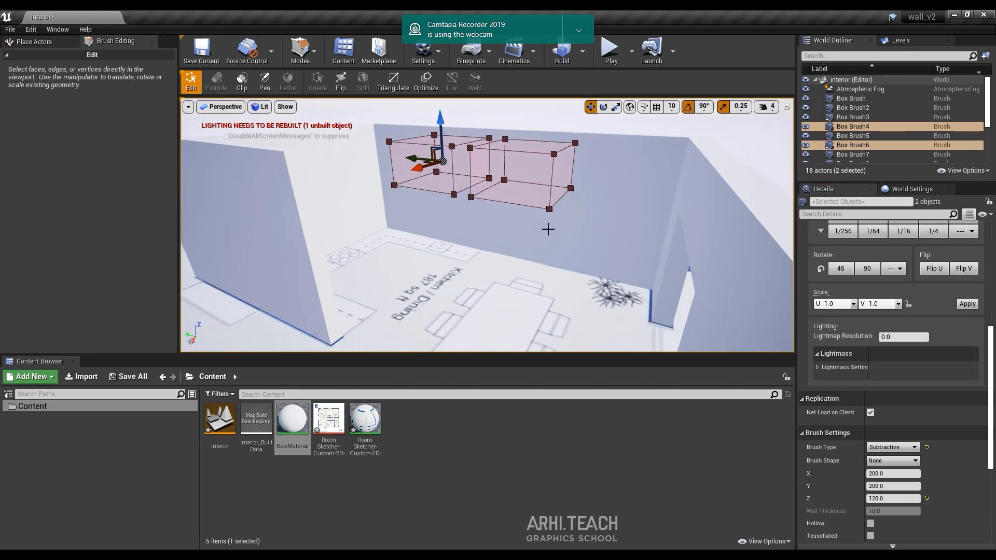
key(ctrl+z)
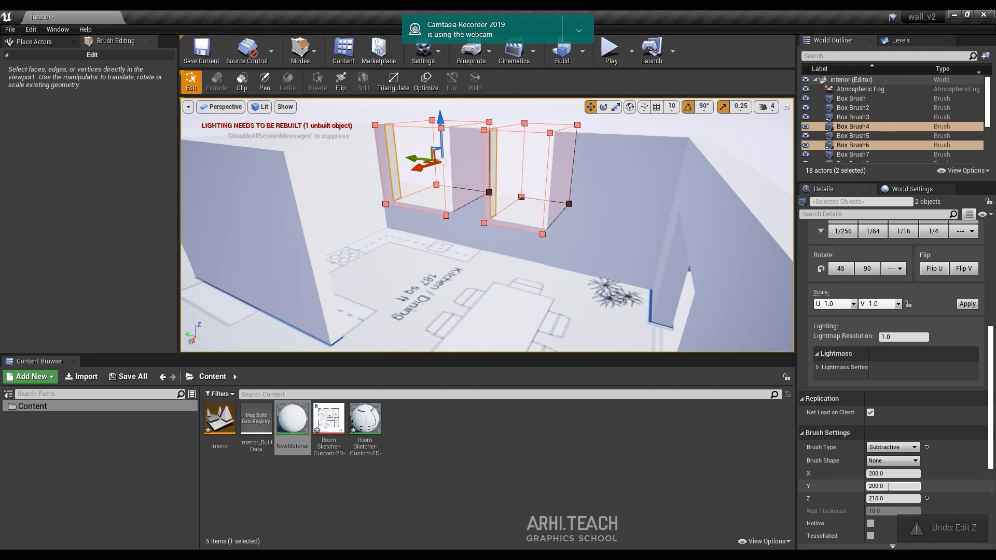
click(889, 486)
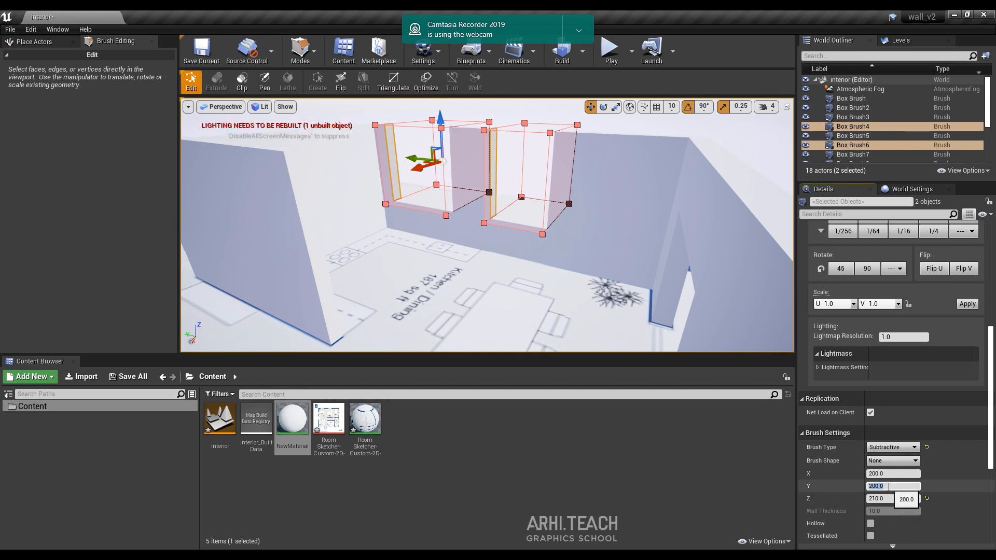
click(890, 499)
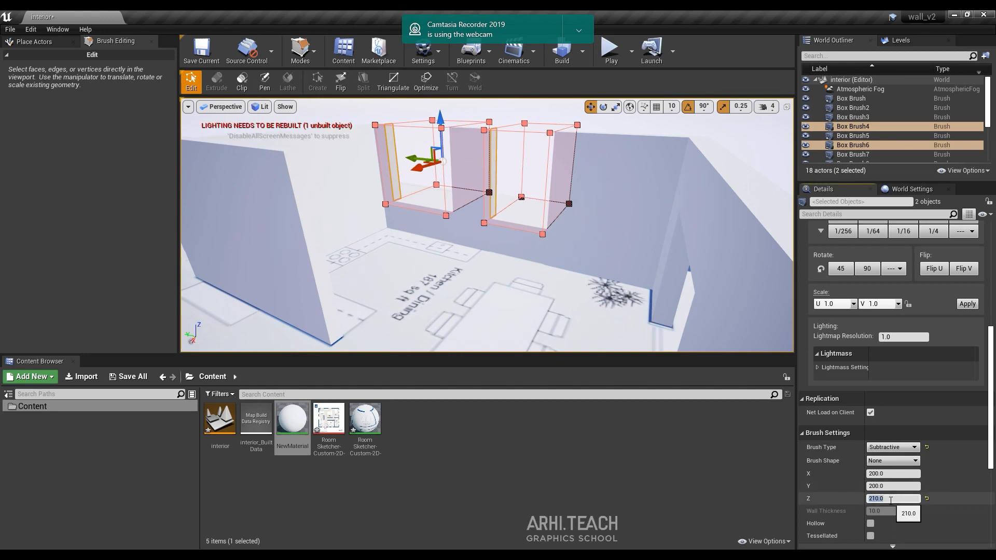
text(120)
key(Return)
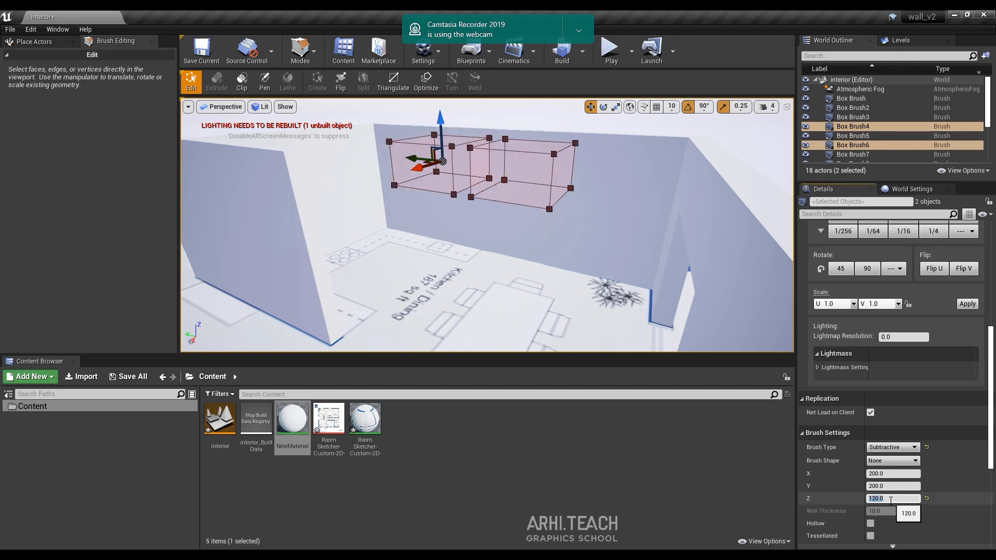
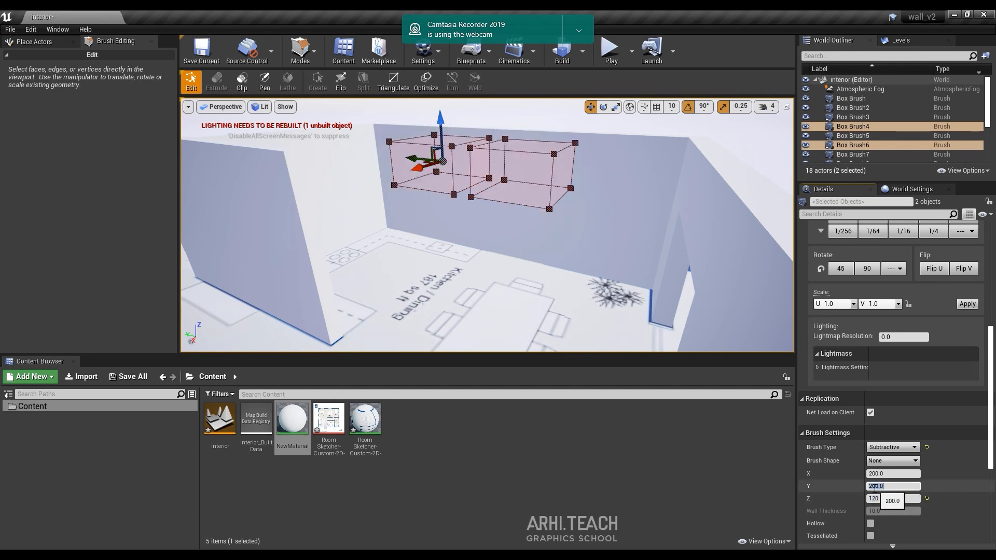
Step: Try a Y size of 120 on the two selected window brushes, and undo it
click(875, 488)
text(120)
key(Return)
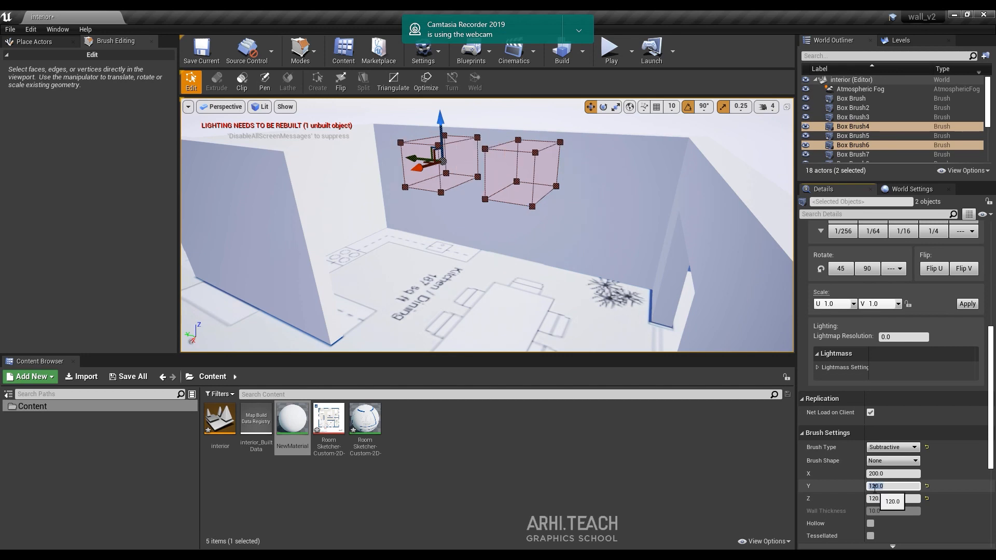
key(ctrl+z)
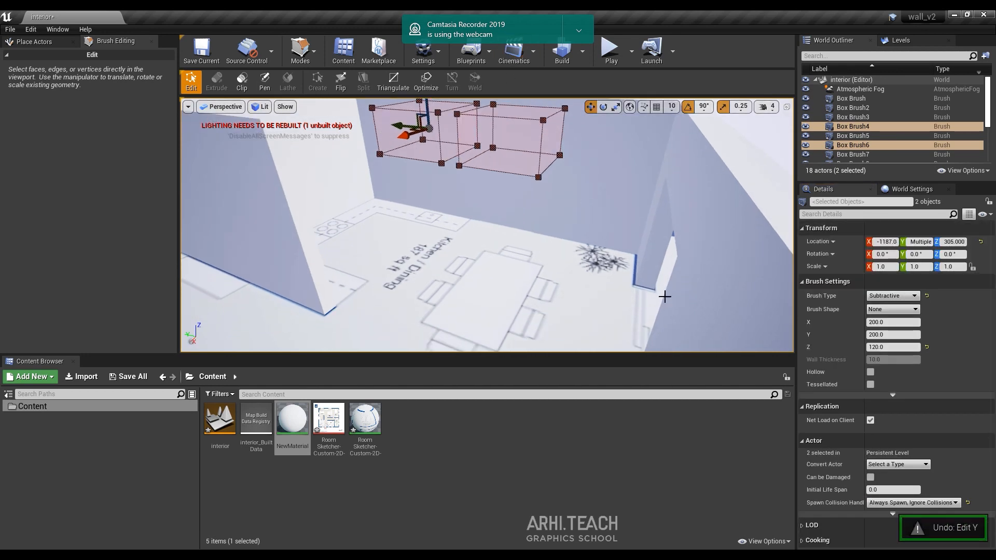
Step: Select the box brush outside the kitchen wall and scale it to 3.25 in X and Y
right_drag(607, 182, 415, 197)
key(f)
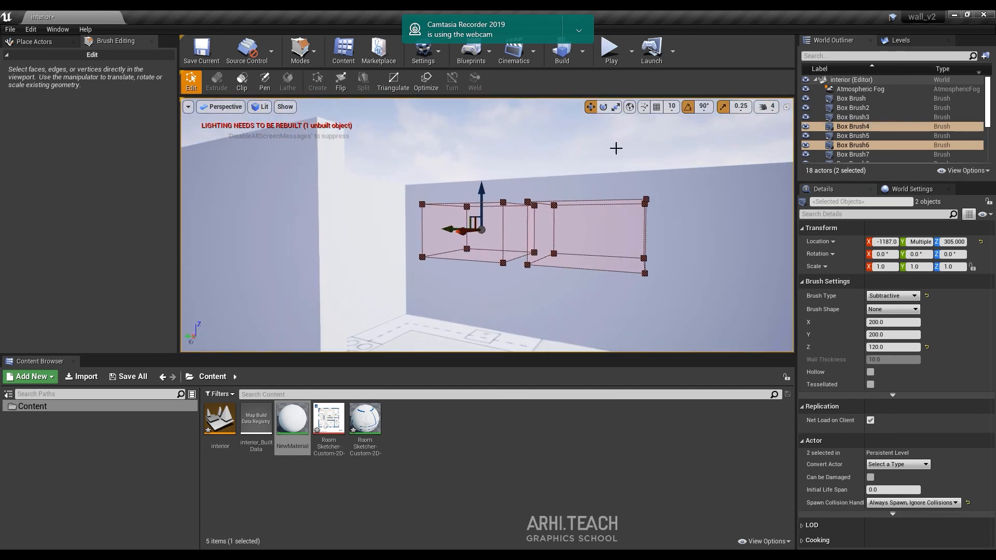
mouse_move(616, 148)
right_down()
mouse_move(607, 179)
mouse_move(498, 195)
mouse_move(436, 181)
mouse_move(446, 199)
mouse_move(494, 213)
right_up()
click(463, 228)
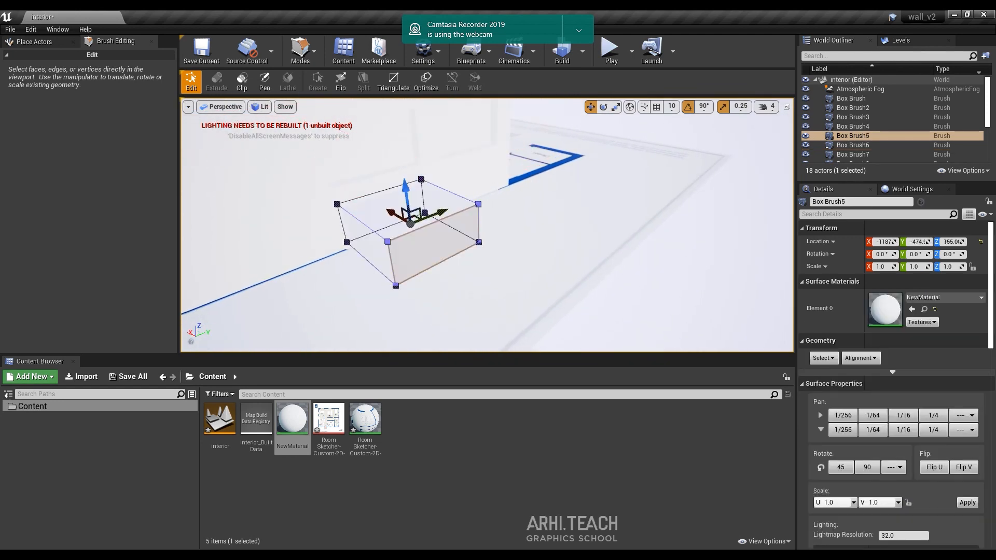
drag(429, 216, 490, 248)
mouse_move(490, 248)
right_down()
mouse_move(501, 228)
mouse_move(563, 239)
right_up()
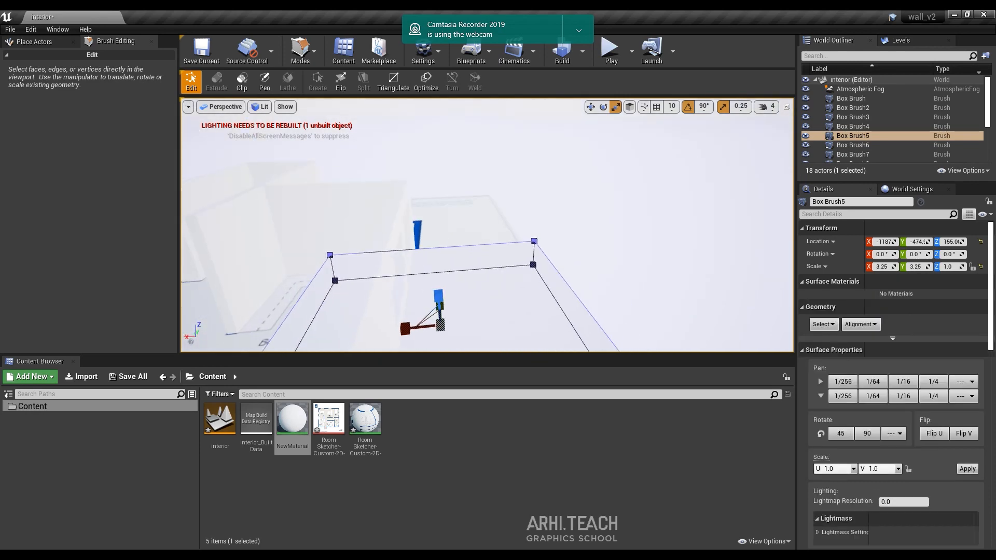
right_drag(519, 174, 444, 168)
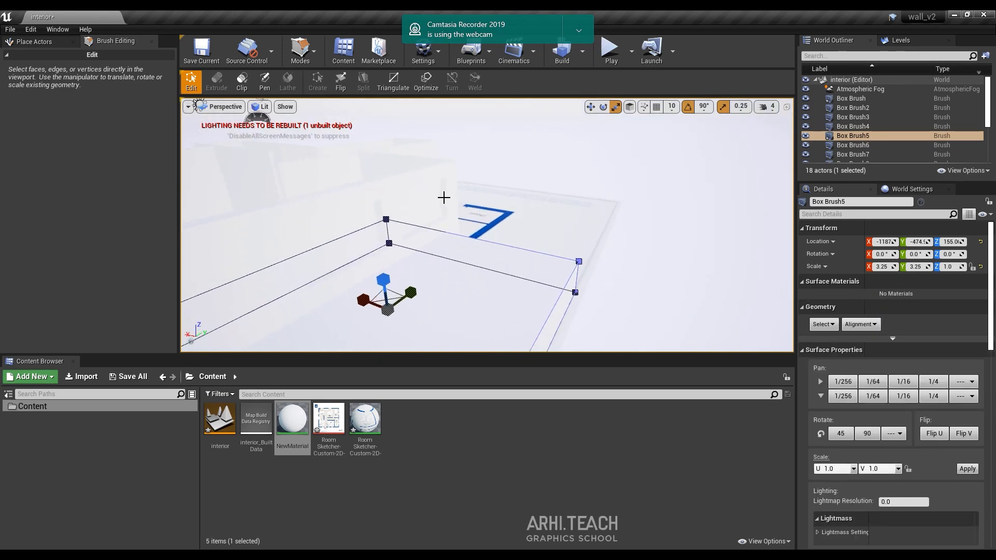
Step: Select both window brushes and lower them to a Z location of 260
click(388, 222)
ctrl+click(376, 211)
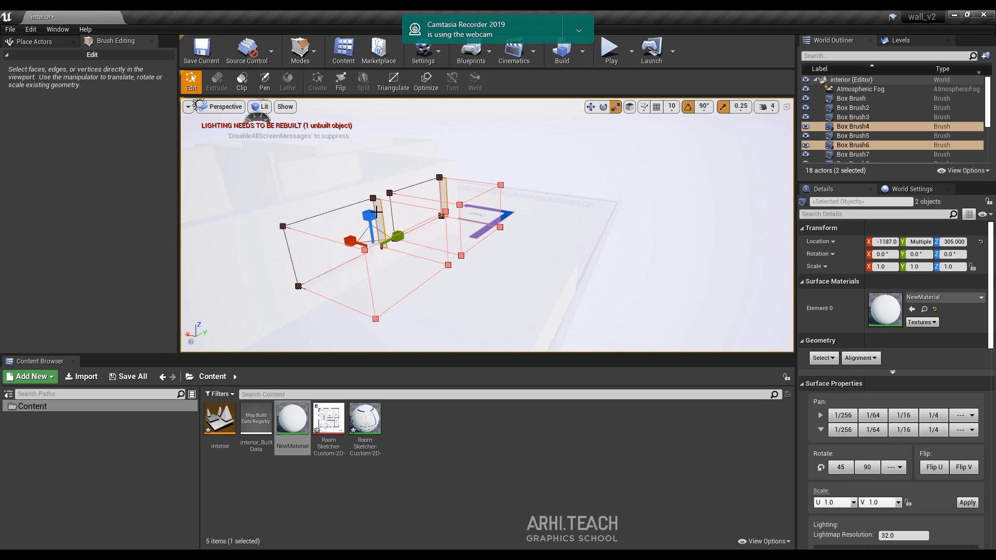
key(End)
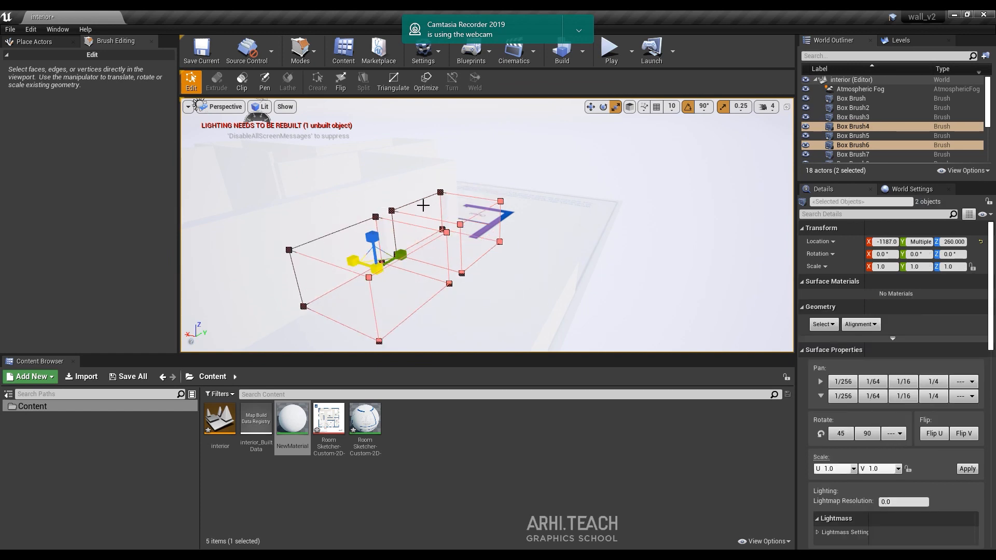
Step: Delete the stray Box Brush5 outside the kitchen wall
mouse_move(423, 205)
right_down()
mouse_move(446, 218)
mouse_move(474, 200)
mouse_move(459, 202)
mouse_move(451, 174)
mouse_move(467, 179)
right_up()
click(453, 259)
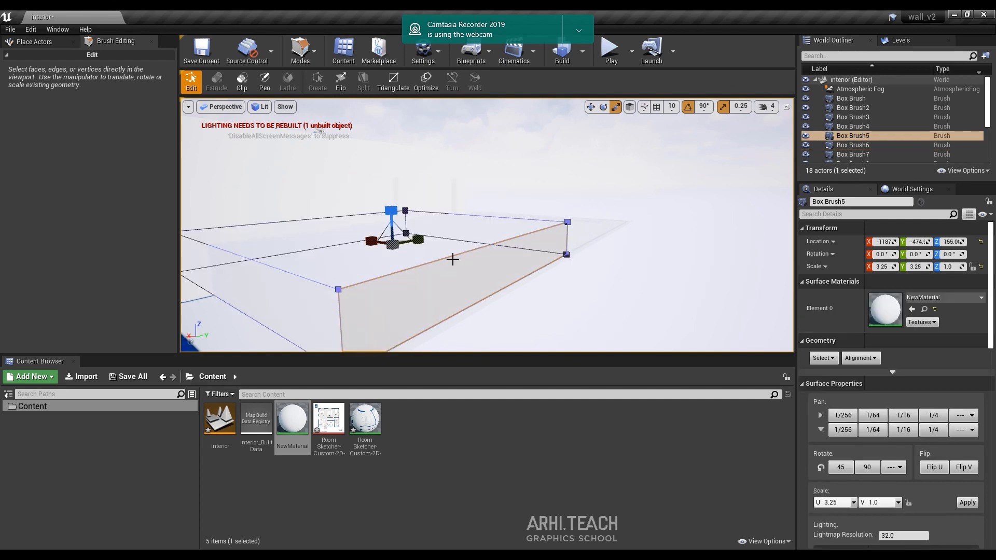
key(Delete)
Step: Select both window brushes and shift them along the X axis through the kitchen wall
mouse_move(534, 216)
right_down()
mouse_move(516, 218)
mouse_move(517, 235)
mouse_move(545, 242)
mouse_move(436, 182)
right_up()
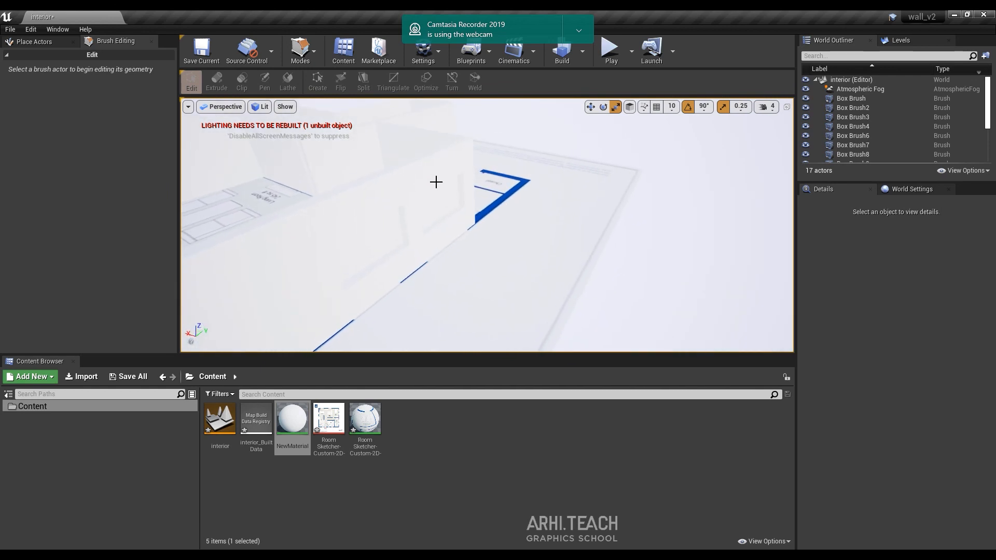
click(459, 195)
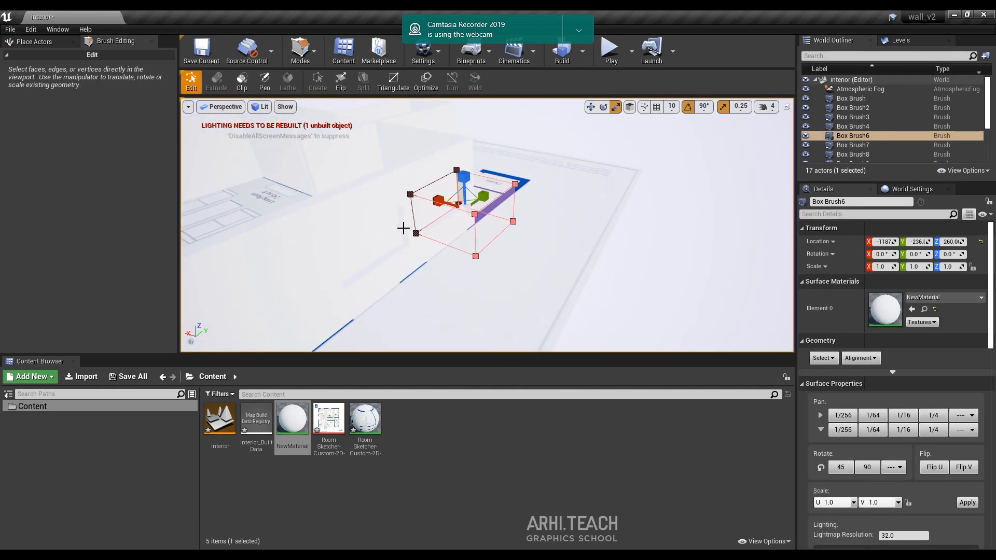
ctrl+click(430, 258)
drag(381, 245, 353, 232)
mouse_move(353, 232)
right_down()
mouse_move(457, 231)
mouse_move(403, 225)
mouse_move(462, 249)
mouse_move(477, 281)
mouse_move(492, 276)
right_up()
Step: Select the wall surfaces of the main Box Brush throughout the rooms and set their lightmap resolution to 1
click(460, 234)
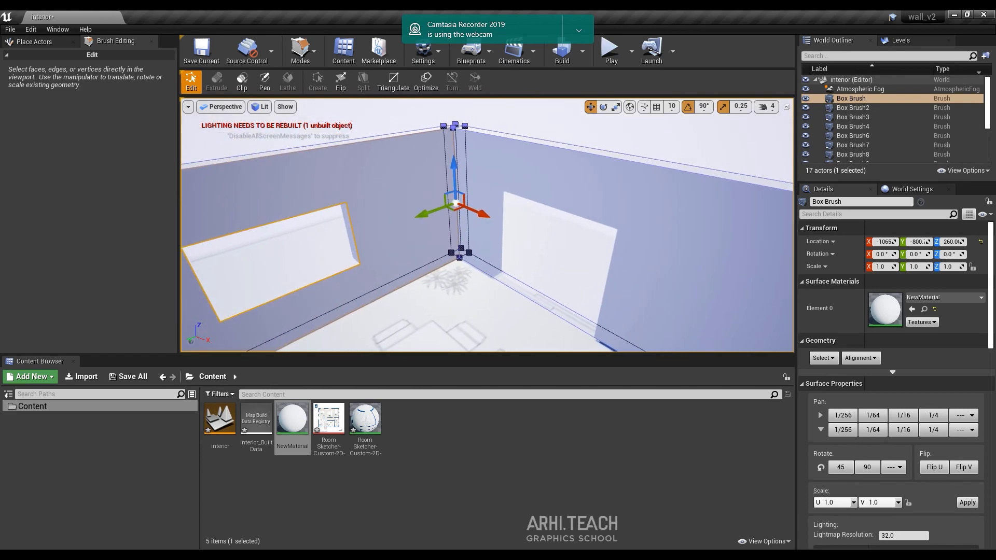
right_drag(469, 166, 469, 166)
click(470, 167)
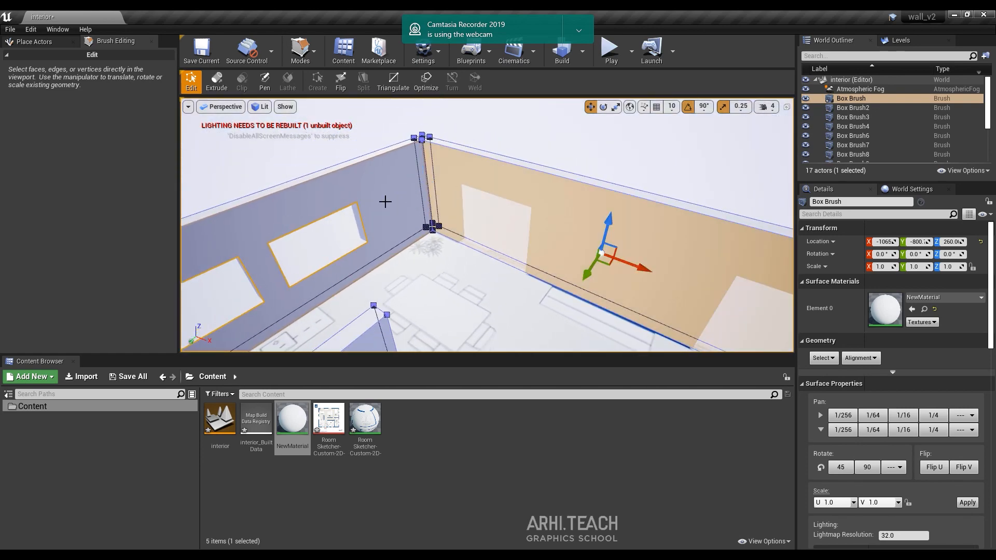
click(385, 201)
click(466, 177)
right_drag(532, 206, 531, 206)
right_drag(389, 216, 399, 206)
right_drag(611, 205, 611, 206)
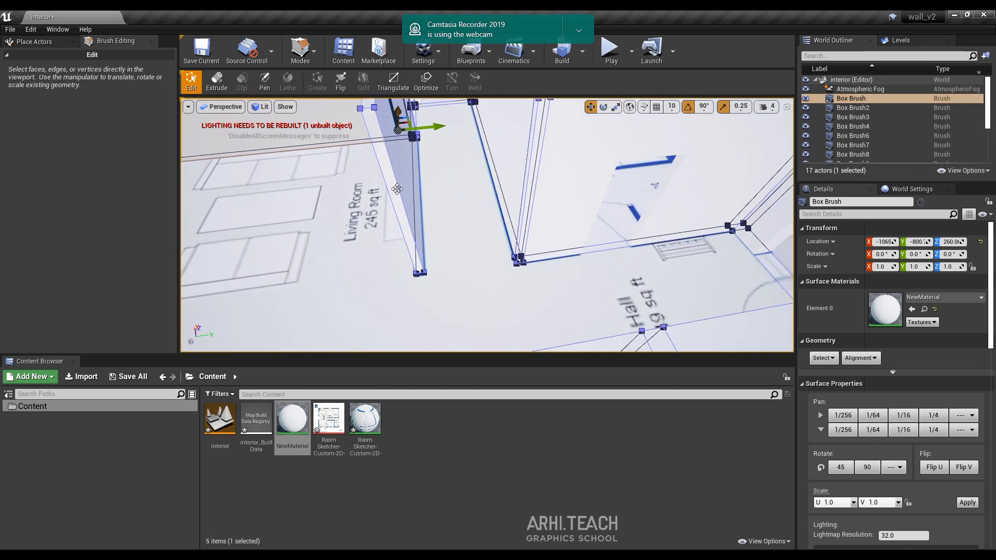
click(397, 189)
right_drag(472, 159, 481, 165)
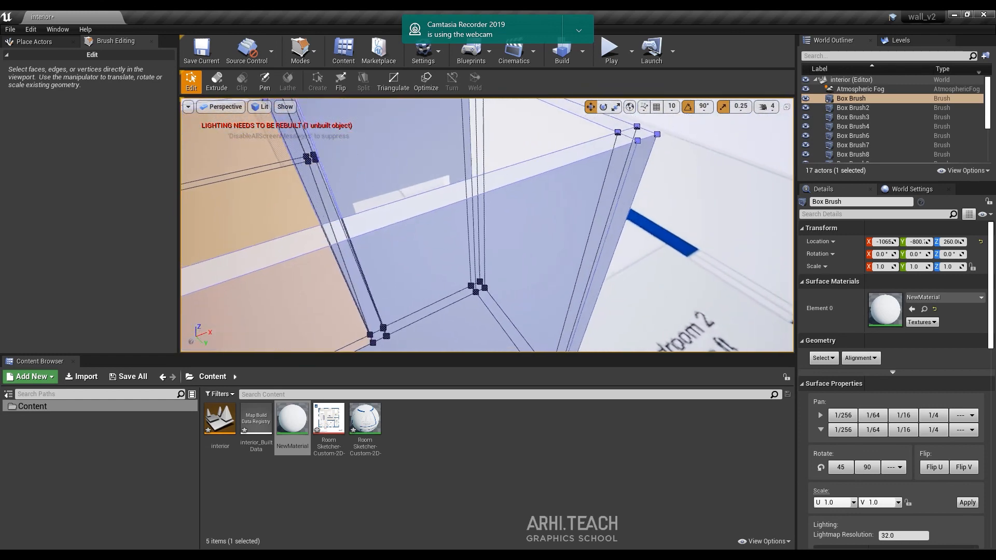
mouse_move(453, 226)
right_down()
mouse_move(451, 242)
mouse_move(505, 190)
mouse_move(499, 160)
right_up()
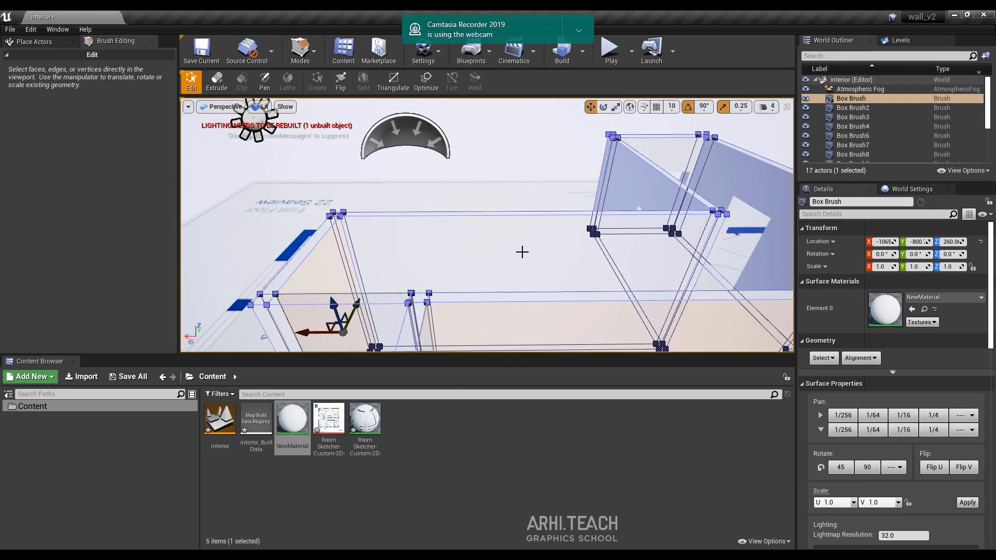
right_drag(522, 253, 522, 252)
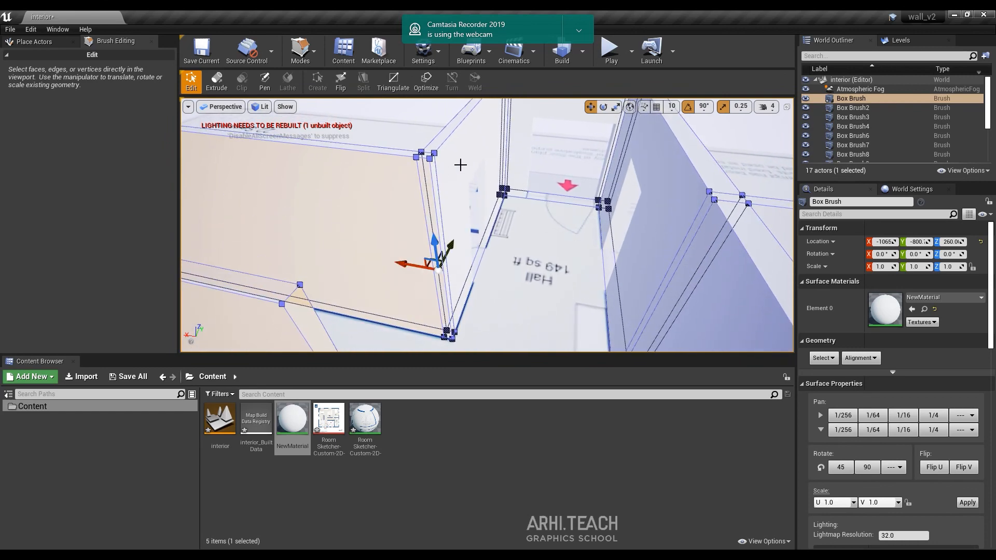
right_drag(434, 177, 433, 178)
right_drag(482, 276, 512, 283)
click(583, 267)
right_drag(670, 262, 669, 263)
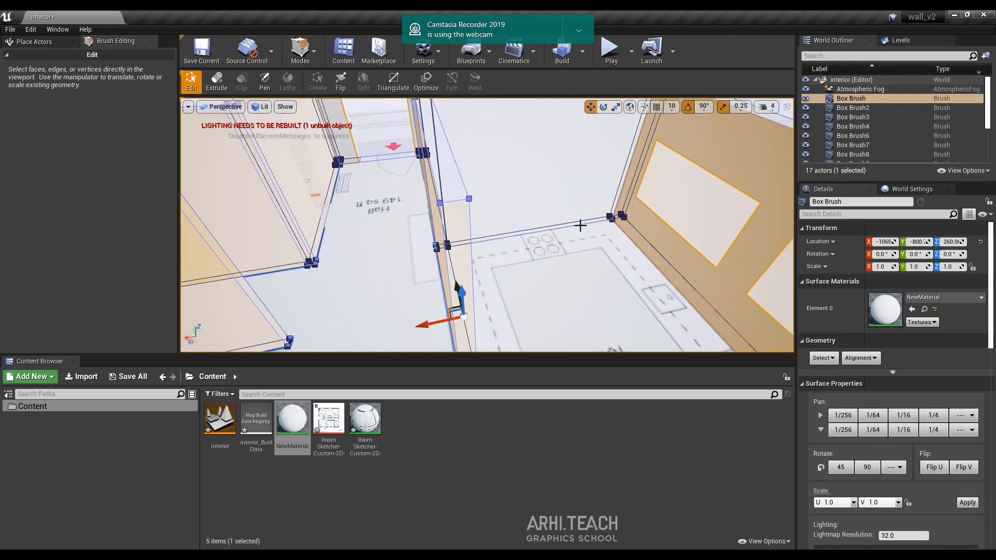
right_drag(580, 225, 537, 224)
click(354, 213)
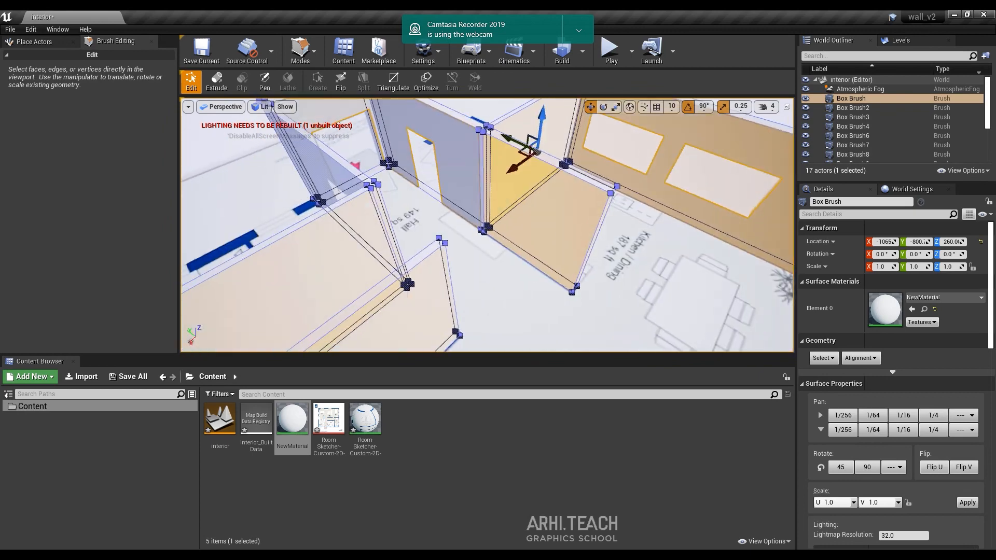
right_drag(419, 161, 430, 188)
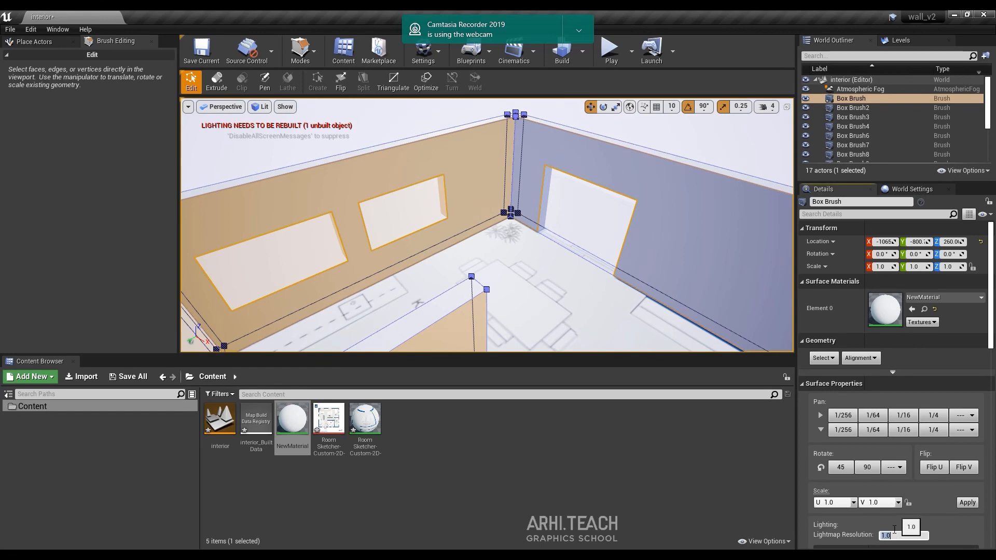
click(723, 264)
Step: Leave brush editing and place an additive box brush above the kitchen's outer wall corner
right_drag(675, 260, 638, 156)
click(638, 156)
click(31, 43)
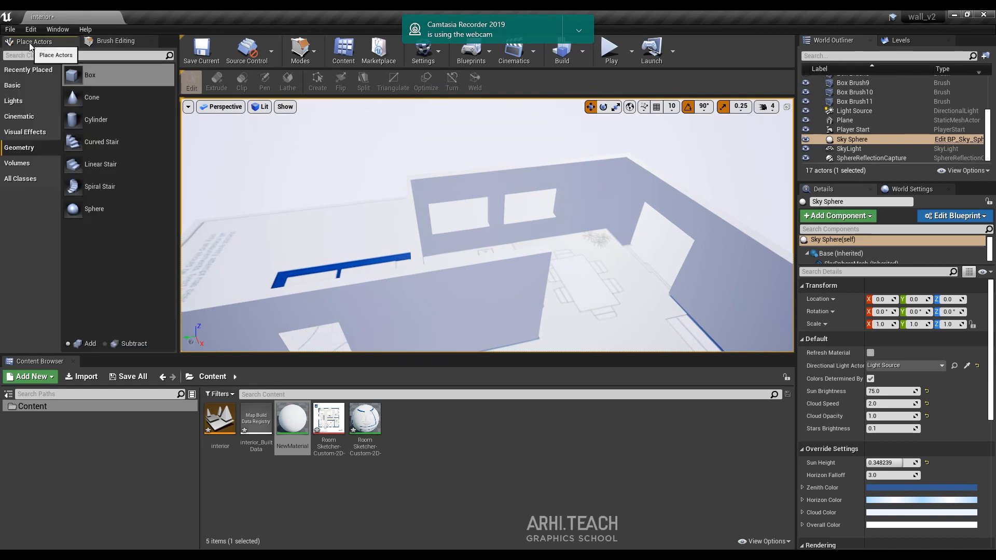
click(151, 41)
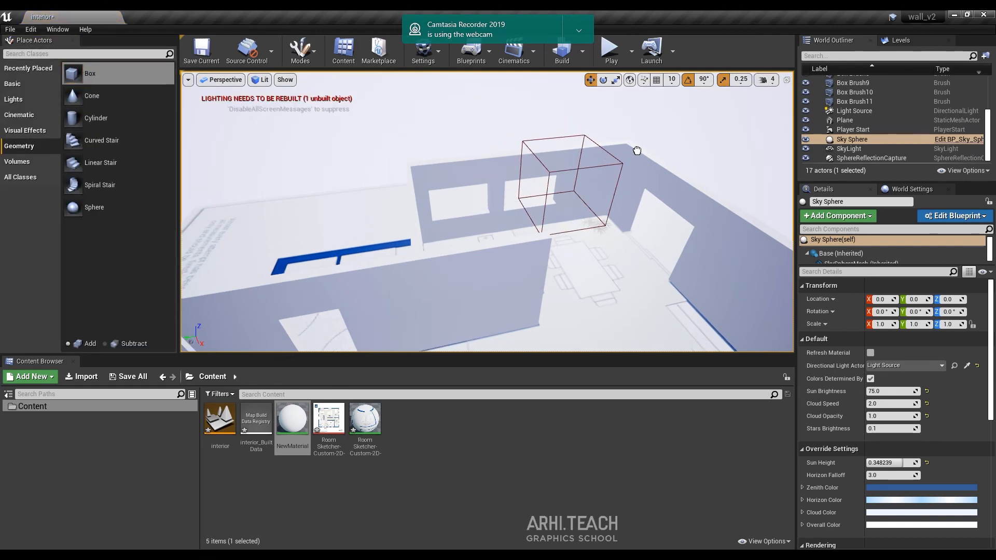
drag(638, 150, 651, 135)
mouse_move(652, 135)
right_down()
mouse_move(332, 32)
mouse_move(339, 63)
right_up()
Step: Enter brush editing and move one side face of the new box brush inward along the Y axis
click(301, 52)
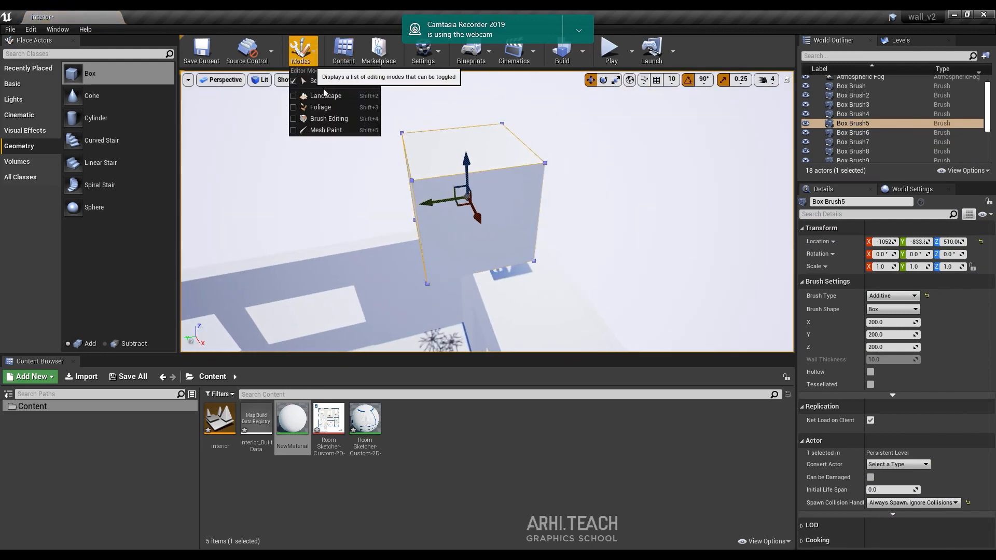
click(328, 120)
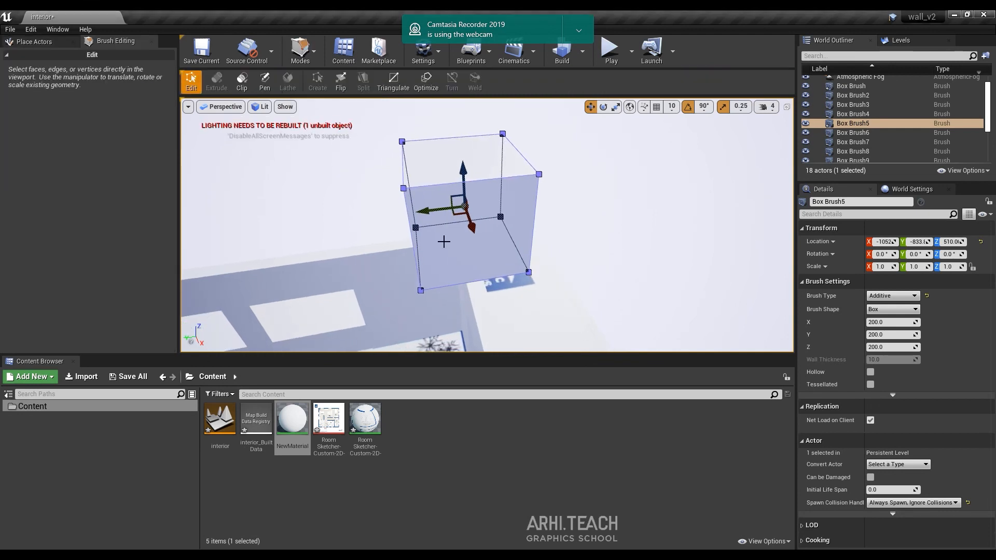
click(445, 238)
right_drag(550, 216, 483, 166)
click(441, 171)
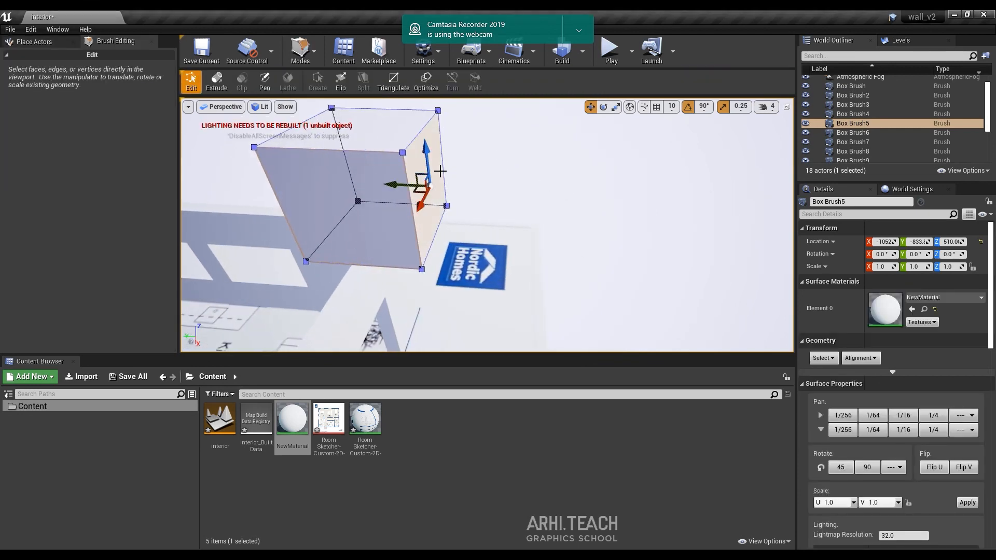
drag(397, 185, 340, 183)
mouse_move(340, 183)
right_down()
mouse_move(387, 176)
mouse_move(410, 194)
mouse_move(376, 223)
mouse_move(332, 229)
right_up()
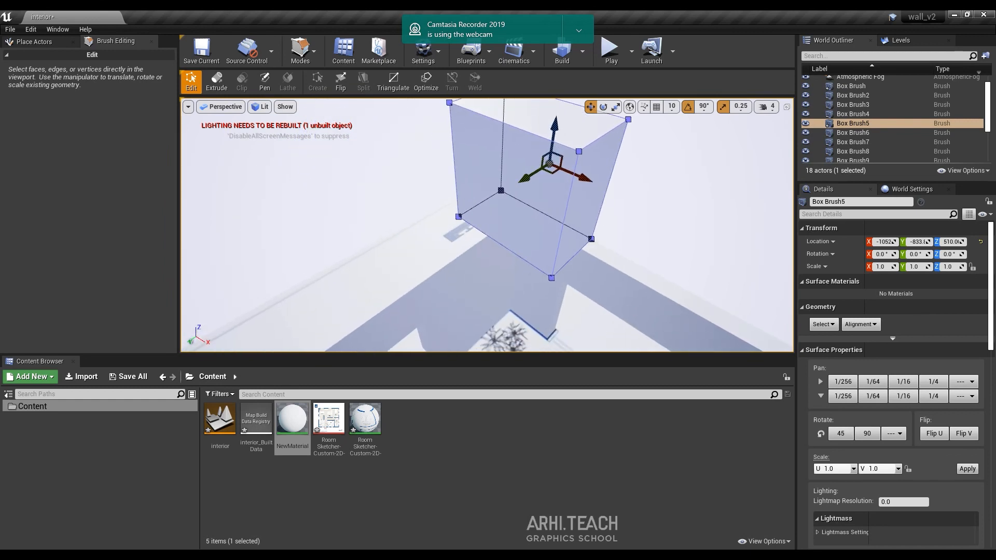
Step: Stretch the opposite side face of the box brush along the Y axis over the length of the kitchen's window wall
click(510, 190)
right_drag(509, 190, 565, 202)
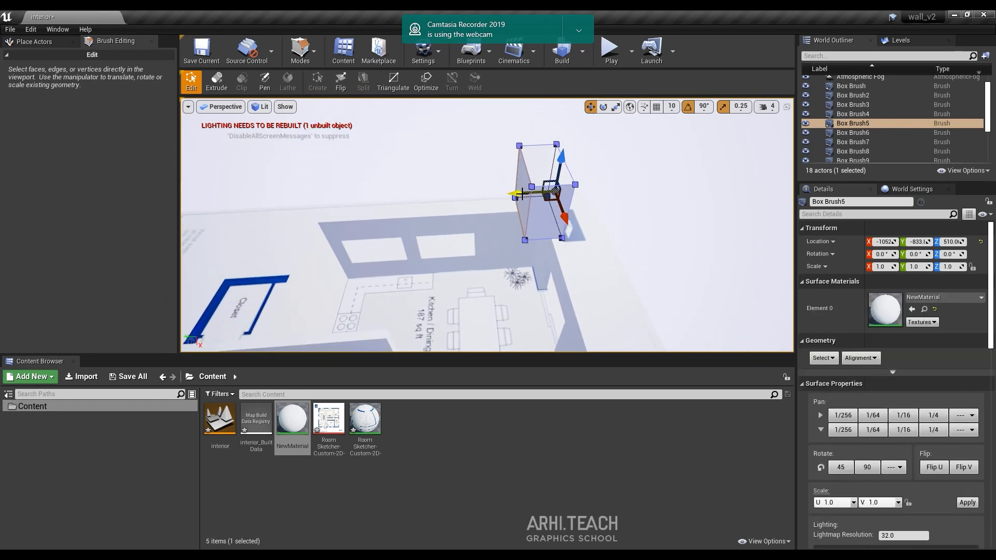
mouse_move(519, 196)
mouse_down()
mouse_move(254, 227)
mouse_move(270, 231)
mouse_up()
right_drag(499, 211, 420, 211)
click(577, 159)
right_drag(577, 160, 602, 154)
mouse_move(584, 305)
right_down()
mouse_move(613, 301)
mouse_move(636, 259)
mouse_move(651, 267)
right_up()
scroll(917, 493, down, 6)
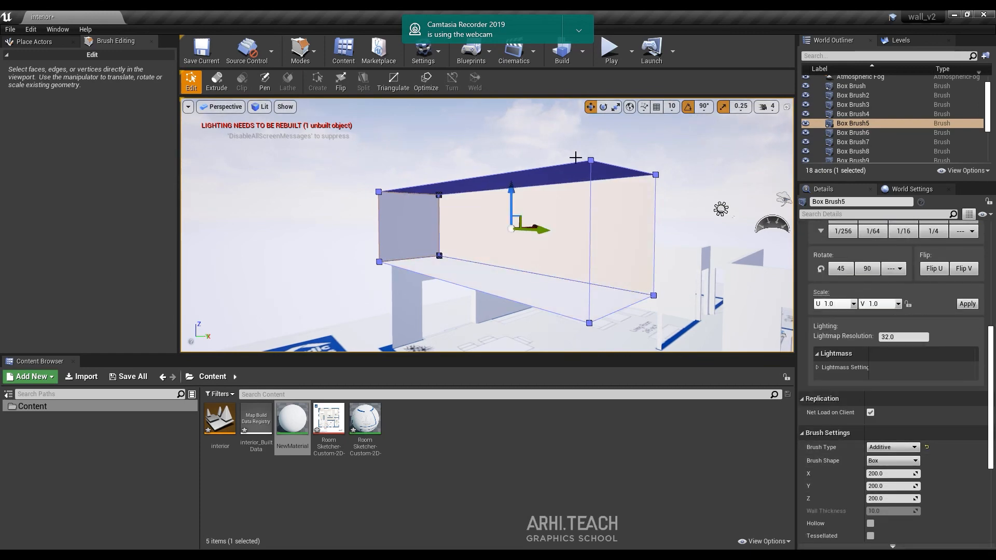
right_drag(576, 158, 656, 157)
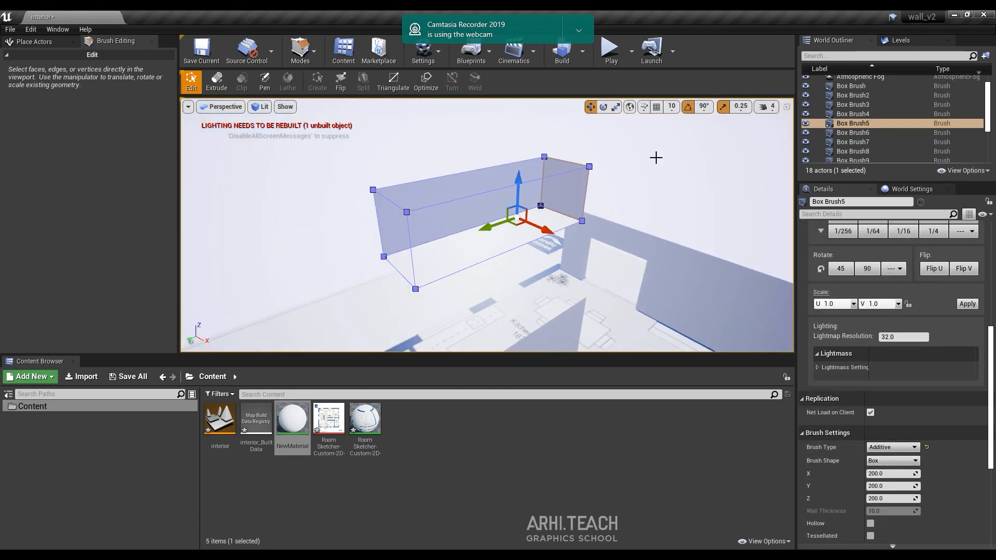
key(ctrl+z)
key(ctrl+z)
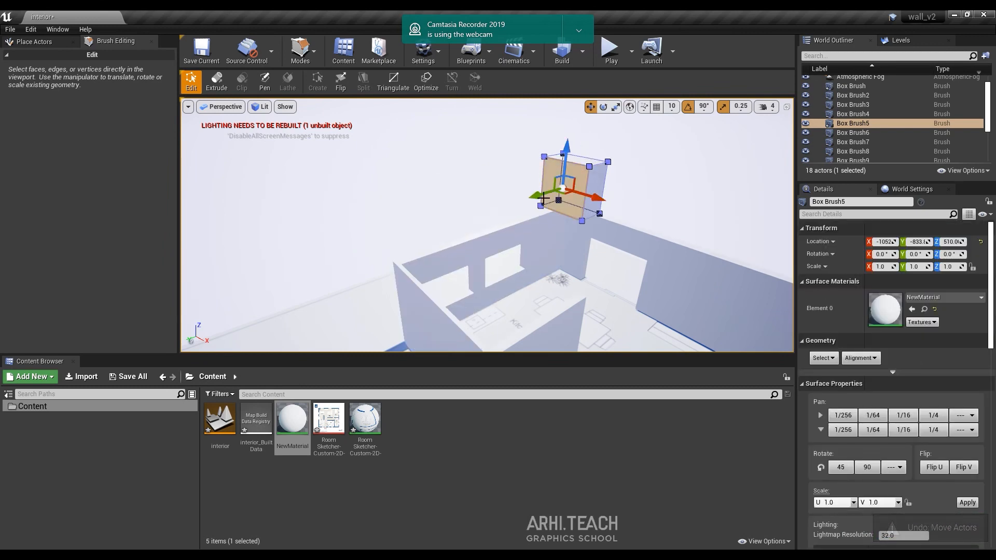
drag(357, 273, 357, 273)
Step: Move the brush's outer and inner side faces along the X axis so it spans the kitchen between its outer and inner walls
right_drag(448, 273, 540, 275)
click(597, 306)
mouse_move(631, 311)
right_down()
mouse_move(576, 275)
mouse_move(646, 321)
right_up()
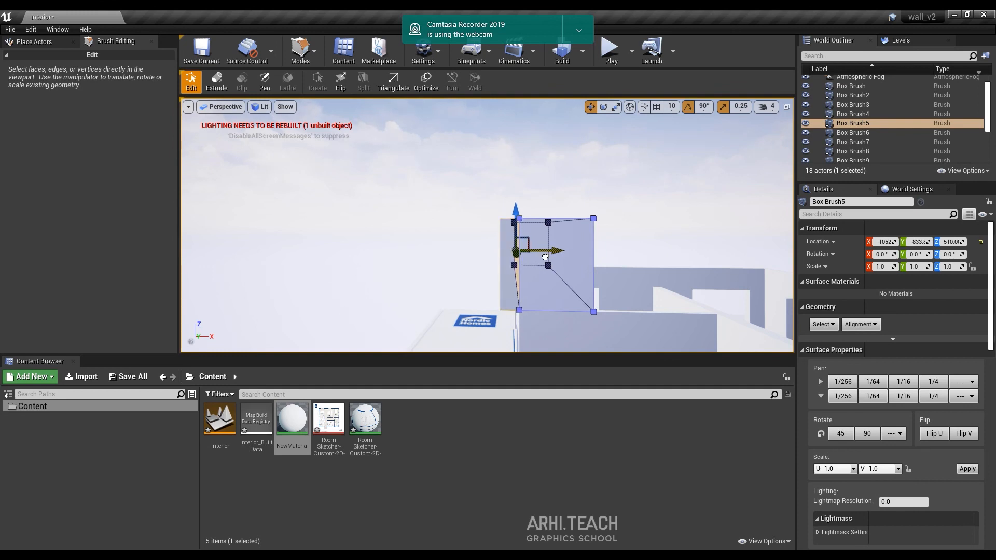
drag(544, 257, 545, 258)
mouse_move(621, 200)
right_down()
mouse_move(597, 218)
mouse_move(610, 223)
right_up()
right_drag(490, 193, 489, 165)
mouse_move(483, 177)
mouse_down()
mouse_move(569, 203)
mouse_move(560, 202)
mouse_up()
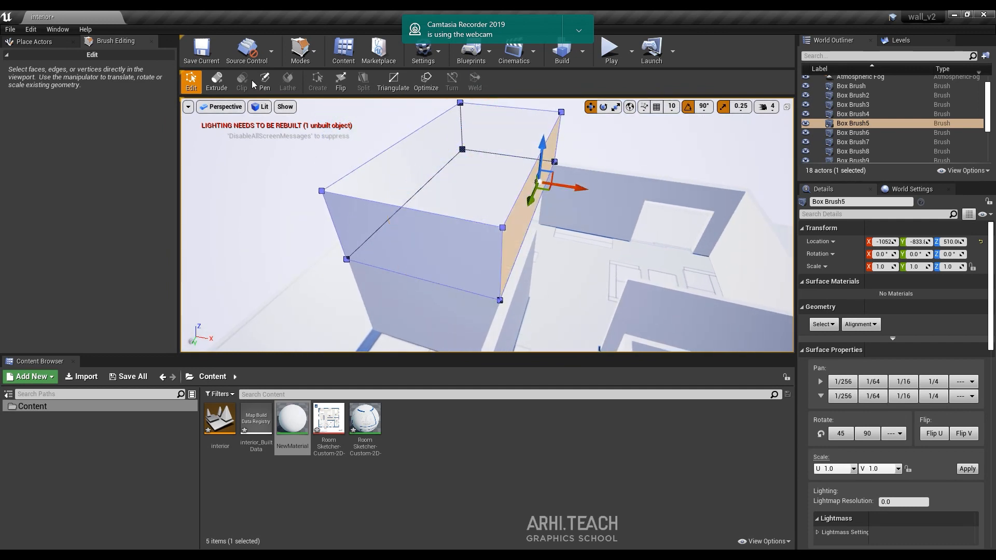
click(217, 80)
click(585, 309)
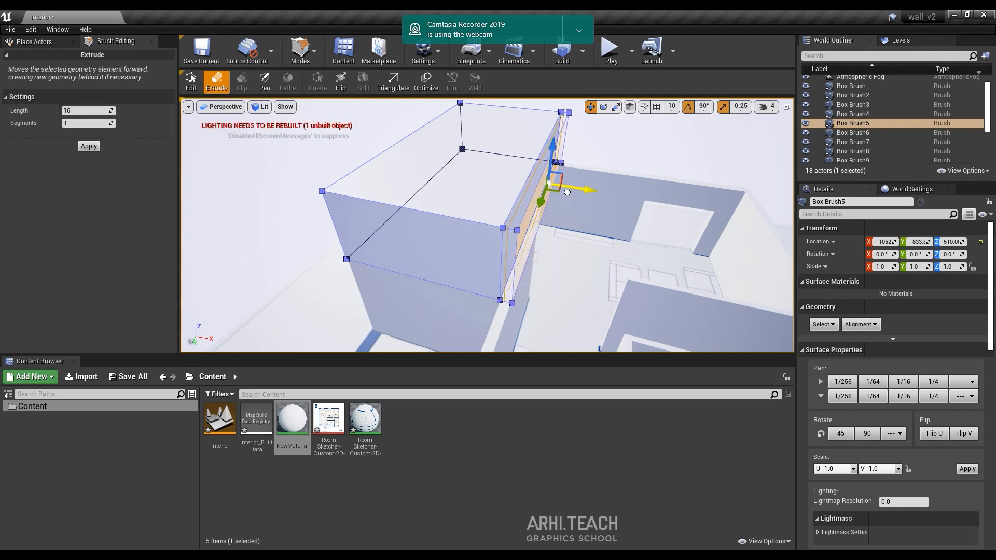
key(ctrl+z)
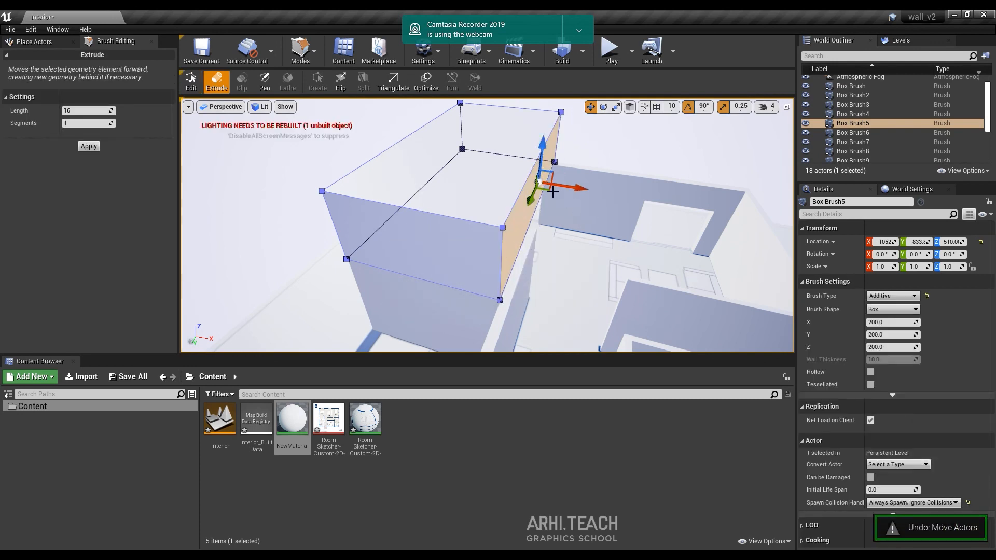
Step: Return to face editing and lower the brush's top face to leave a thin ceiling slab over the kitchen
click(191, 80)
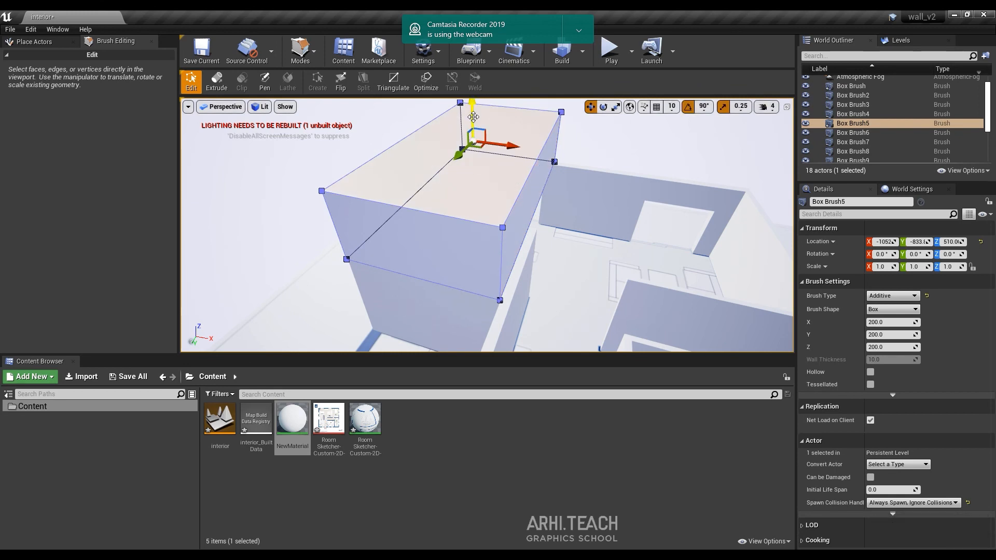
drag(473, 116, 475, 178)
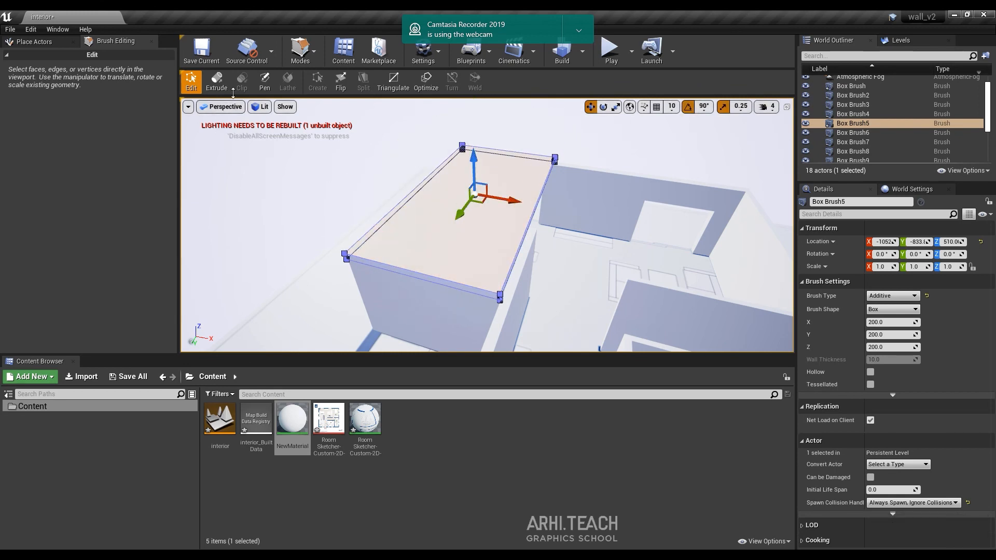
click(217, 82)
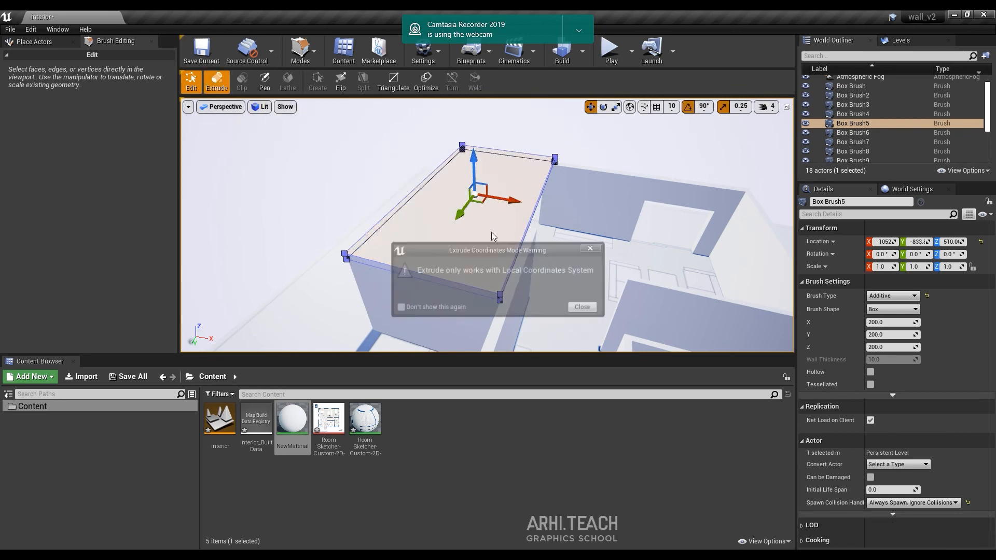
click(585, 309)
right_drag(585, 306, 556, 207)
click(556, 151)
mouse_move(556, 150)
right_down()
mouse_move(592, 176)
mouse_move(556, 152)
right_up()
click(556, 152)
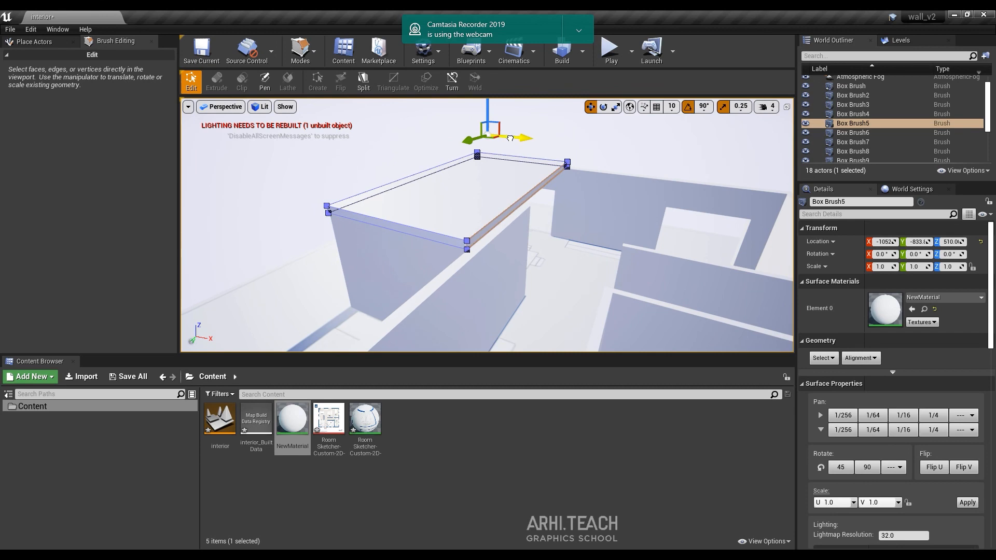
drag(510, 138, 518, 143)
key(ctrl+z)
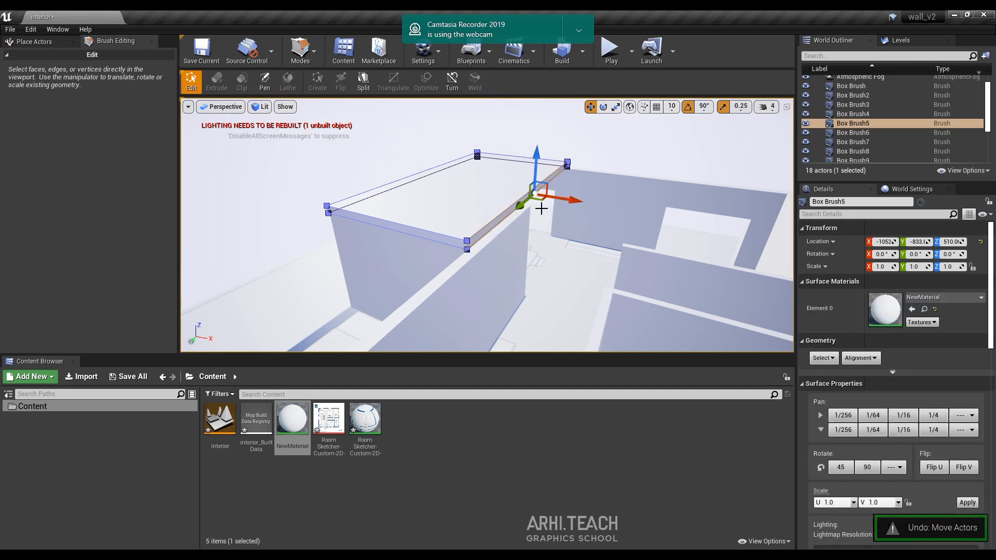
Step: Extrude the slab's inner side face along the X axis across the thickness of the kitchen's inner wall
scroll(529, 206, up, 5)
scroll(553, 213, down, 4)
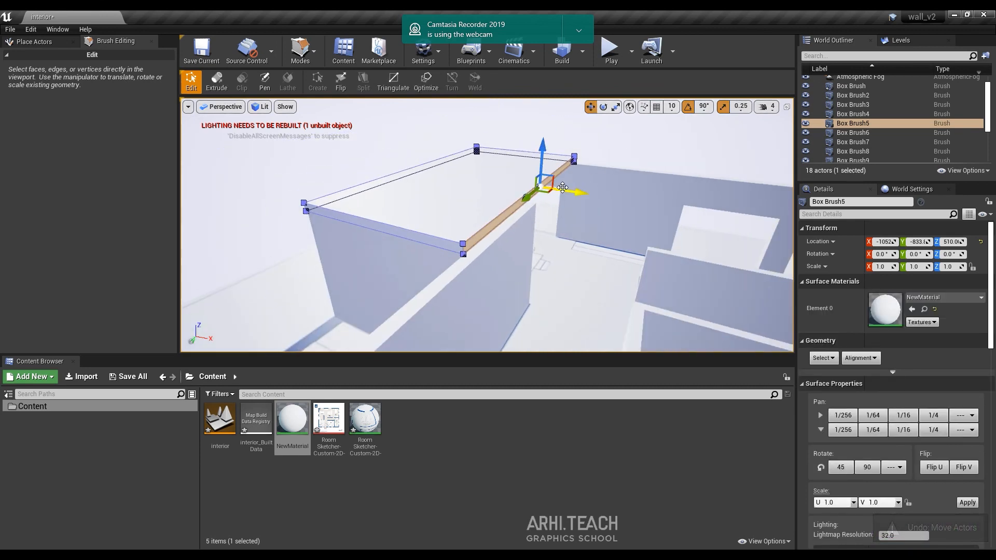
click(445, 306)
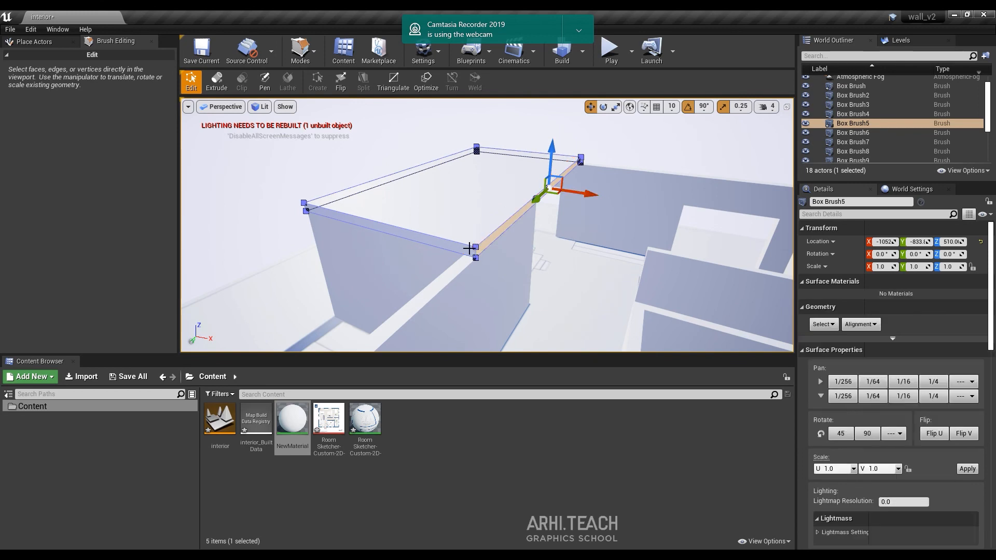
key(ctrl+z)
click(216, 81)
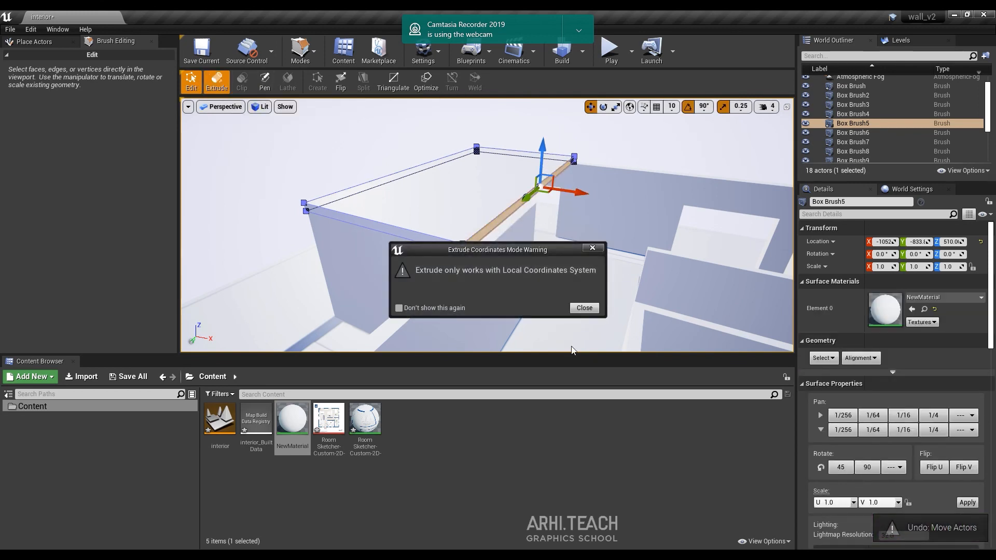
click(584, 308)
scroll(581, 197, up, 2)
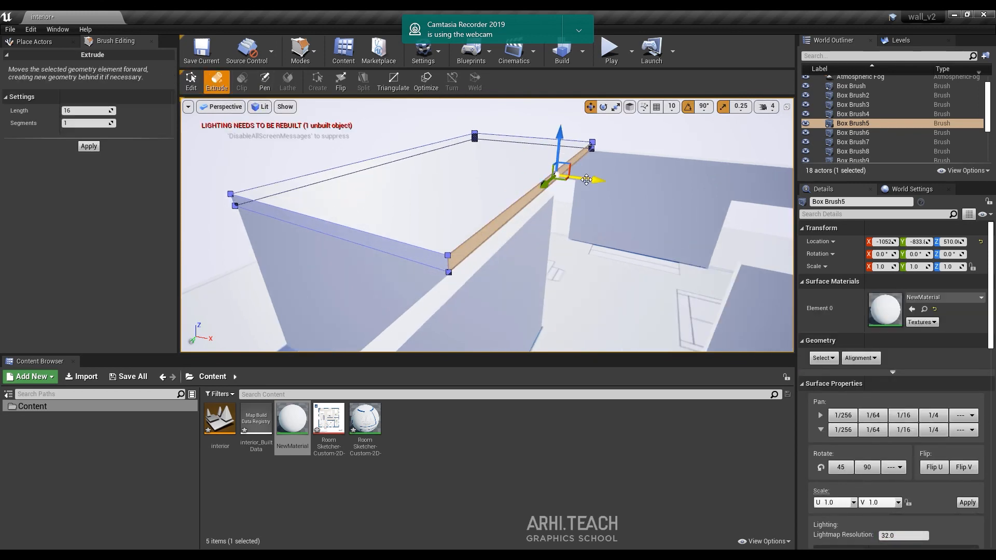
drag(595, 187, 597, 187)
Step: Select the end face of the narrow strip and extrude it along the Y axis to the end of the wall with the doorway
scroll(528, 268, down, 3)
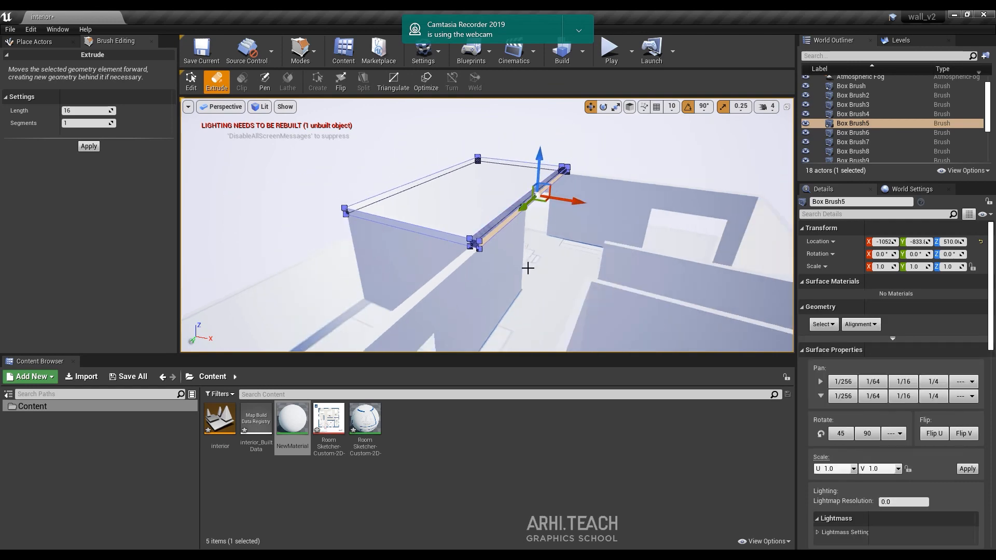
click(471, 240)
scroll(458, 280, up, 6)
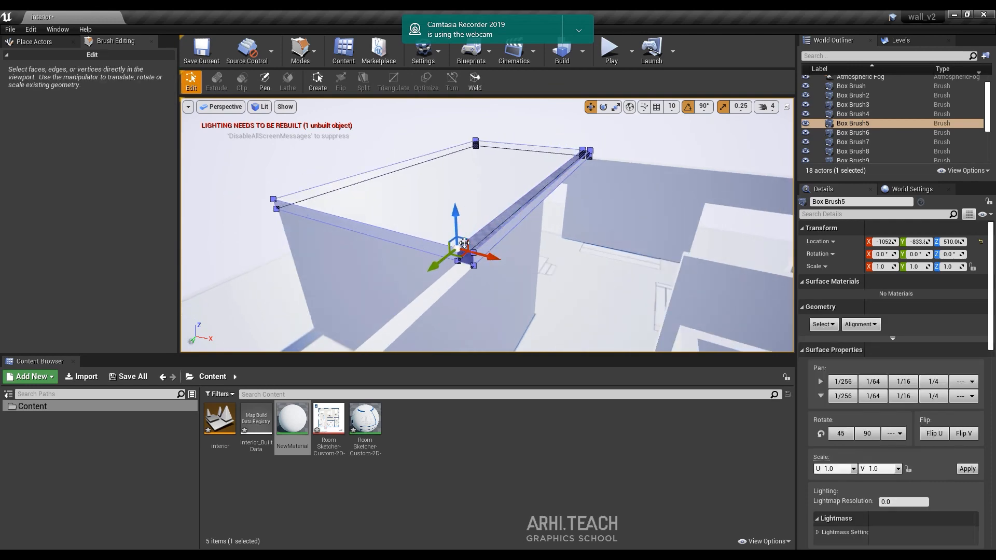
scroll(450, 311, down, 6)
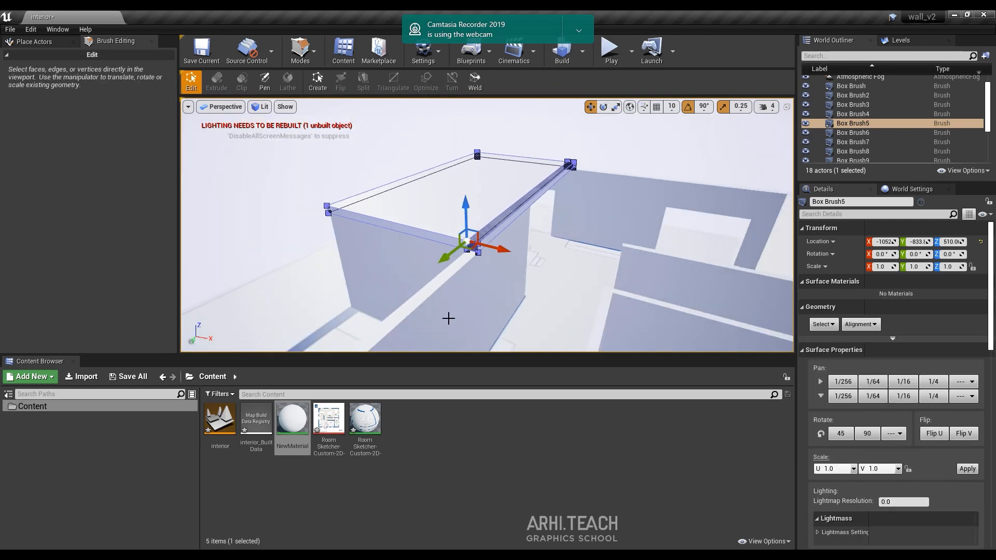
scroll(463, 295, up, 2)
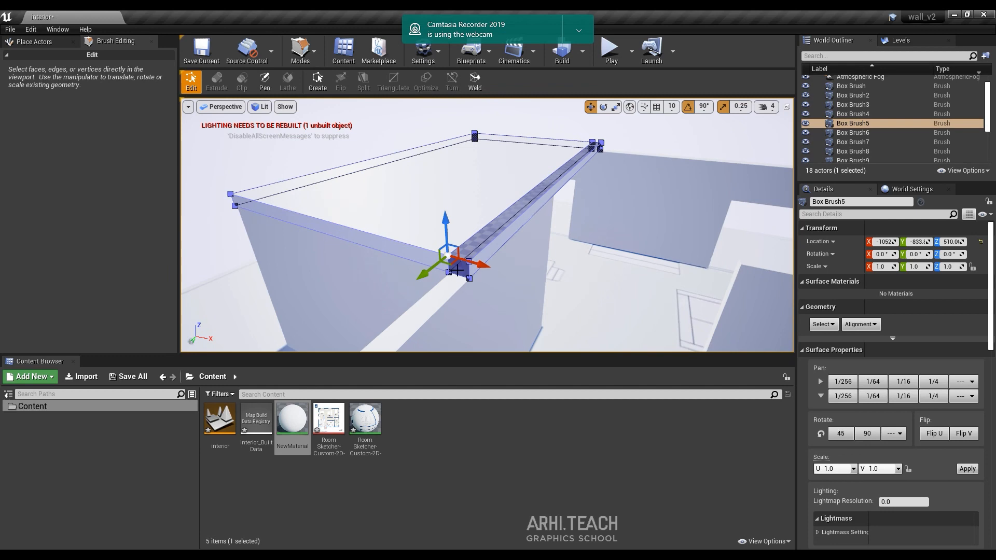
scroll(308, 114, down, 2)
click(212, 81)
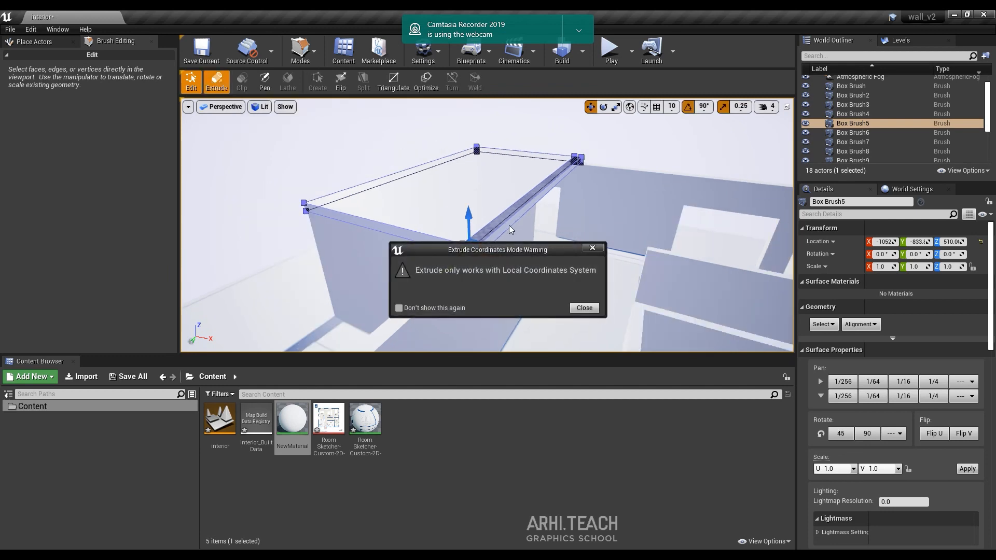
click(594, 309)
mouse_move(634, 198)
right_down()
mouse_move(602, 220)
mouse_move(583, 210)
right_up()
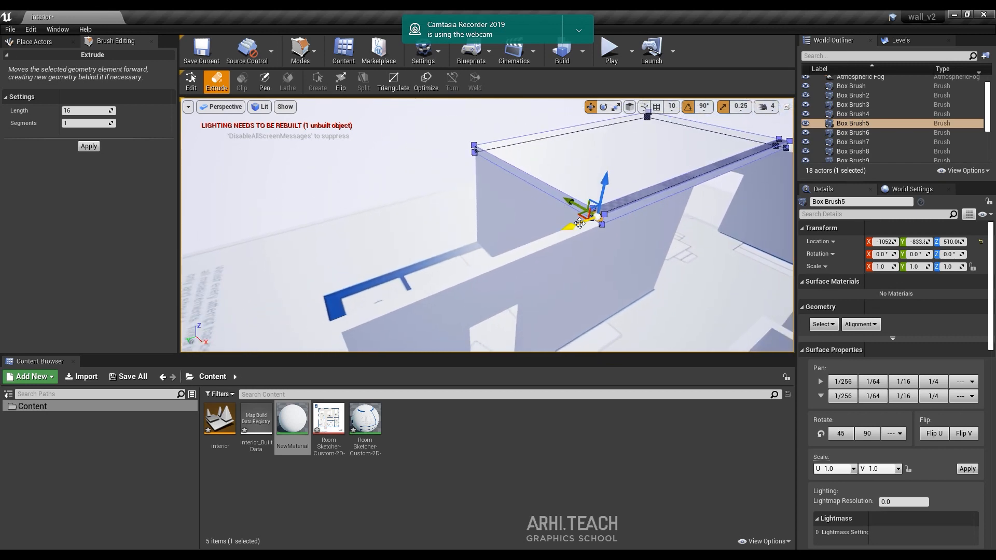
drag(261, 339, 261, 340)
Step: Extrude the side faces of the wall strip along the X axis to the start of the next cross wall
right_drag(486, 237, 501, 248)
click(487, 237)
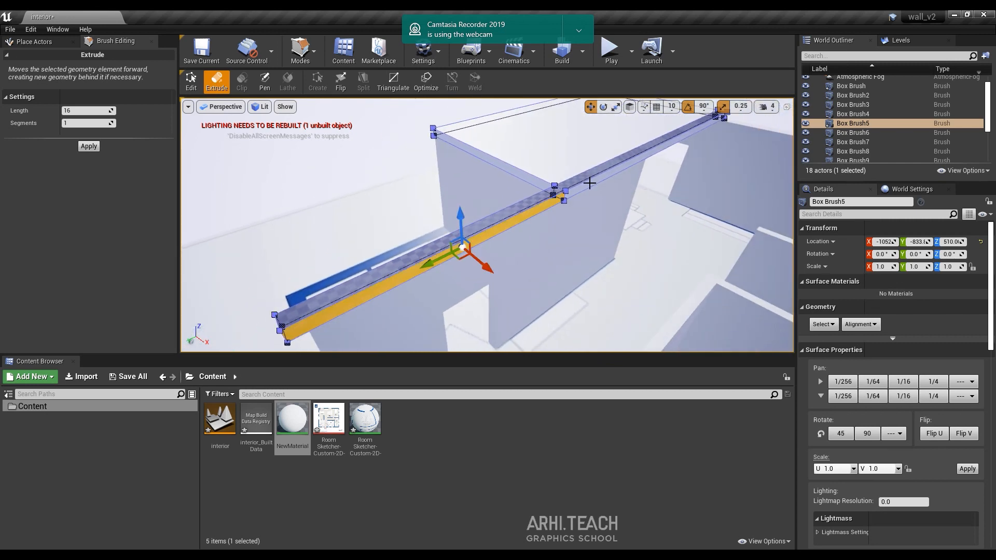
right_drag(607, 193, 639, 206)
key(a)
mouse_move(492, 160)
mouse_down()
mouse_move(501, 174)
mouse_move(532, 176)
mouse_up()
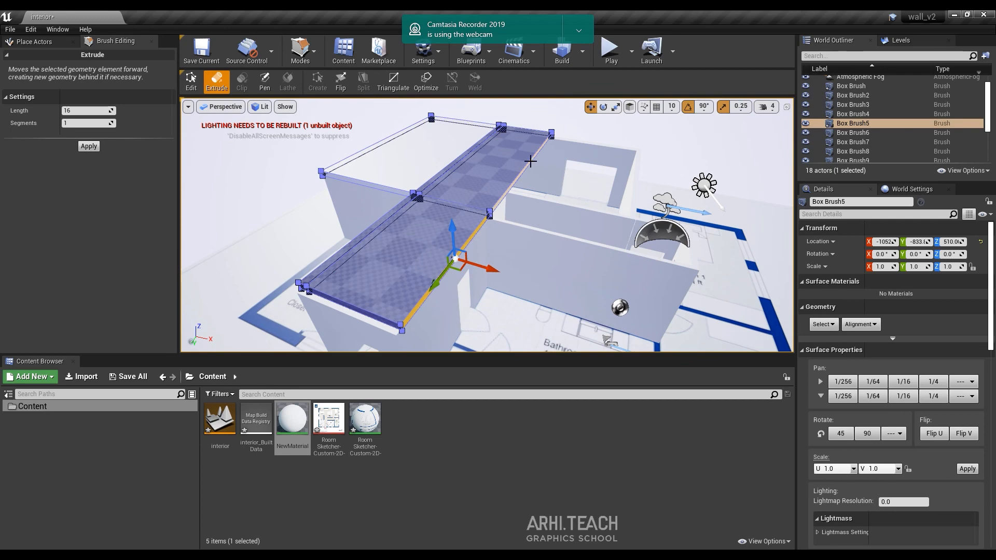
Step: Select the side face of the slab section past the cross wall and extrude it along the X axis over the adjoining room
click(521, 170)
scroll(521, 170, up, 2)
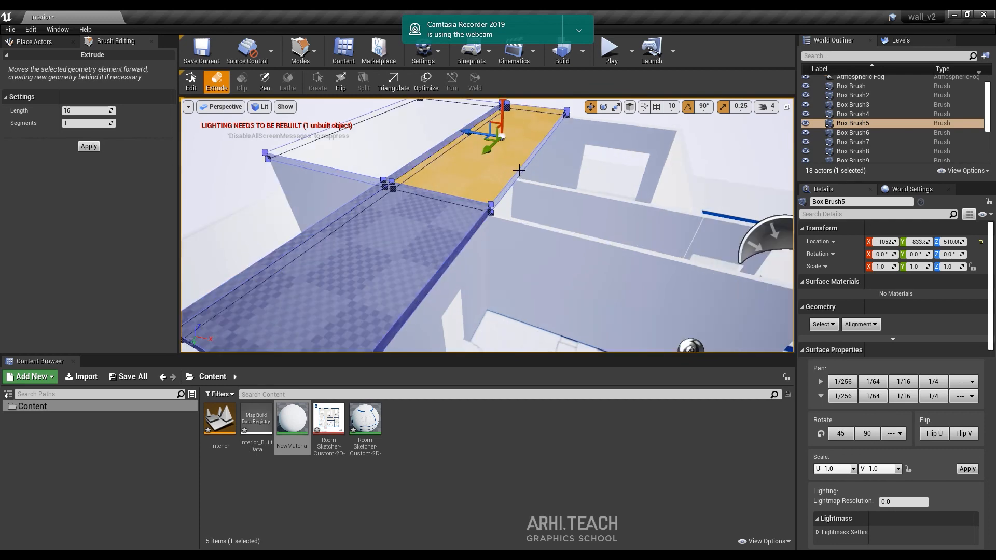
click(524, 171)
scroll(524, 174, up, 4)
scroll(523, 135, down, 2)
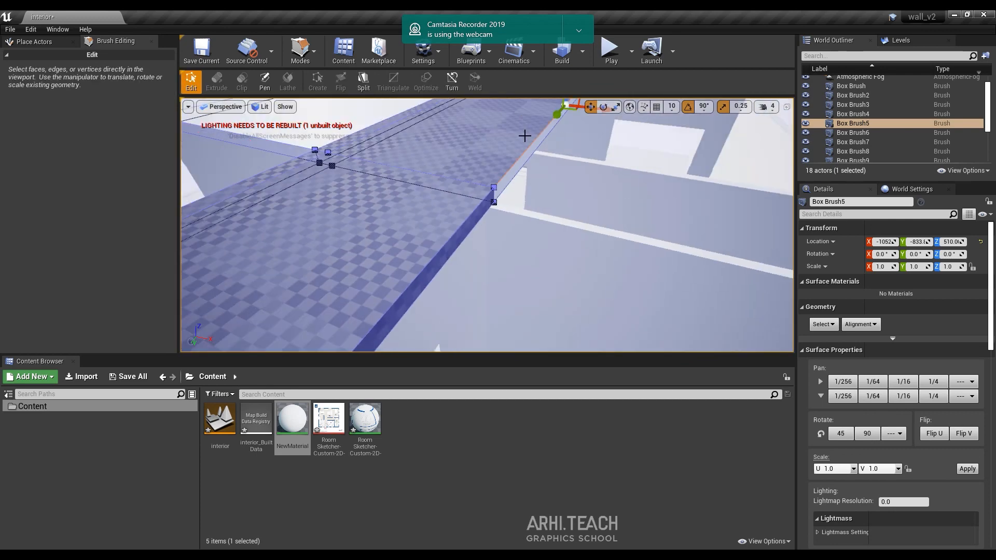
right_click(525, 135)
click(512, 172)
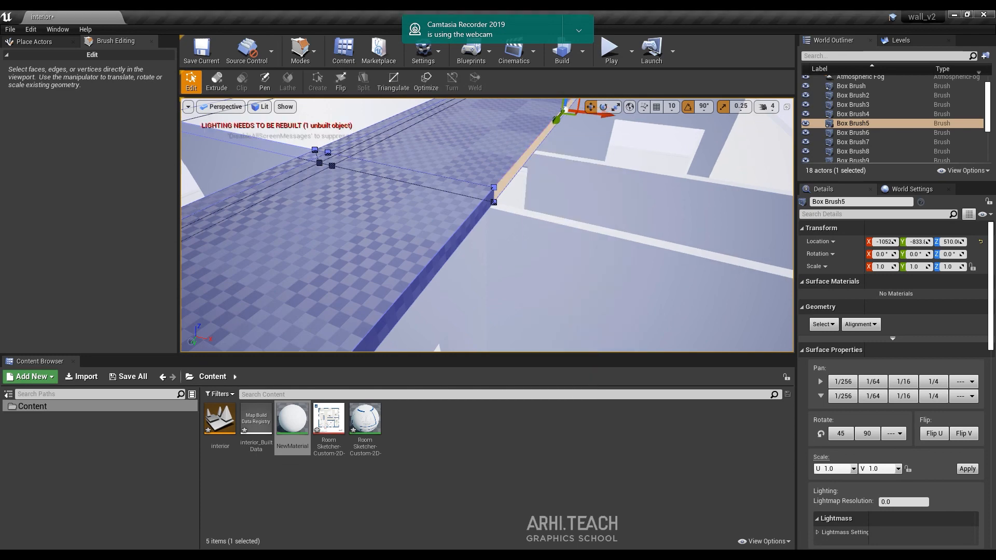
click(216, 81)
scroll(445, 173, down, 5)
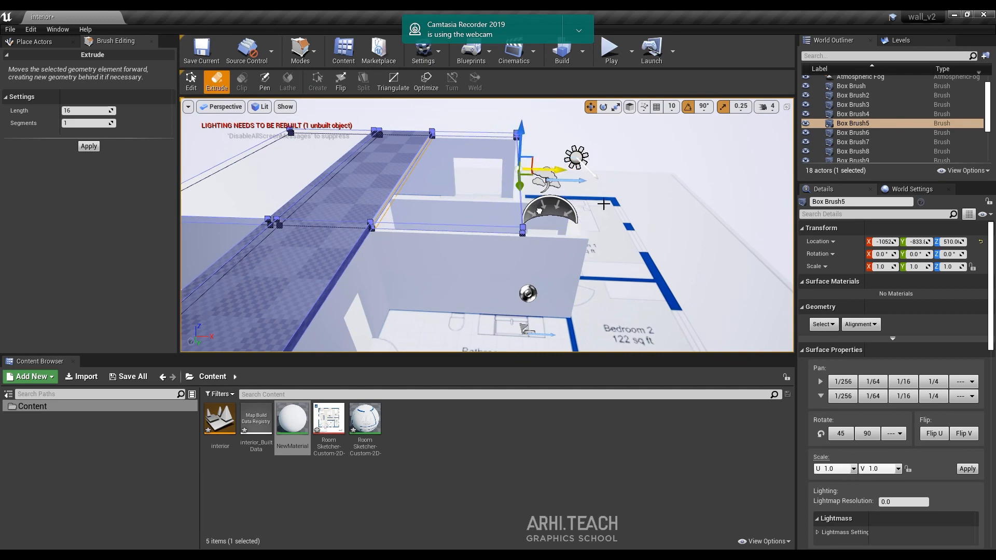
Step: Extend that section's side face farther along the X axis over the remaining walls toward the bedroom
right_drag(604, 204, 663, 221)
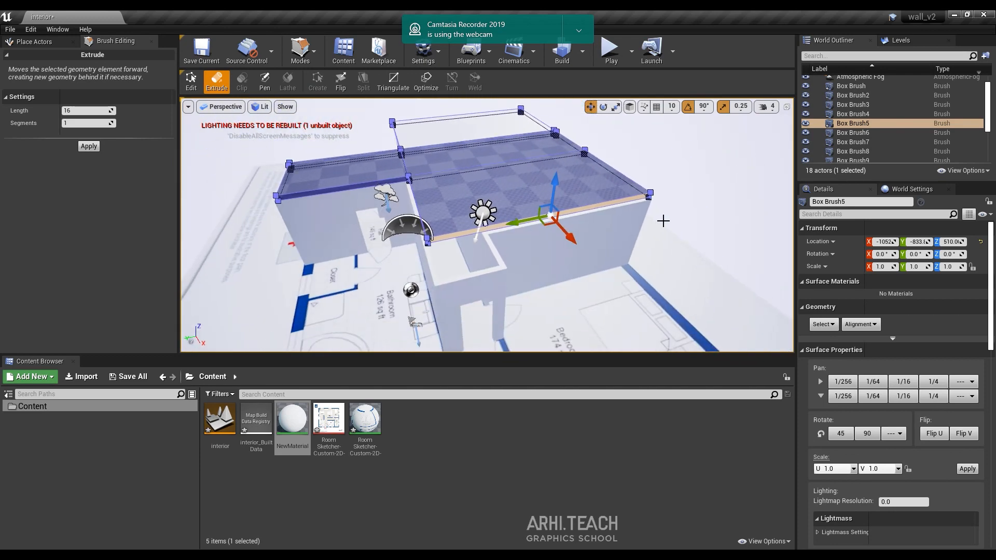
drag(567, 236, 595, 274)
mouse_move(754, 228)
right_down()
mouse_move(676, 243)
mouse_move(640, 222)
mouse_move(606, 224)
mouse_move(600, 239)
mouse_move(605, 255)
mouse_move(646, 250)
mouse_move(758, 204)
right_up()
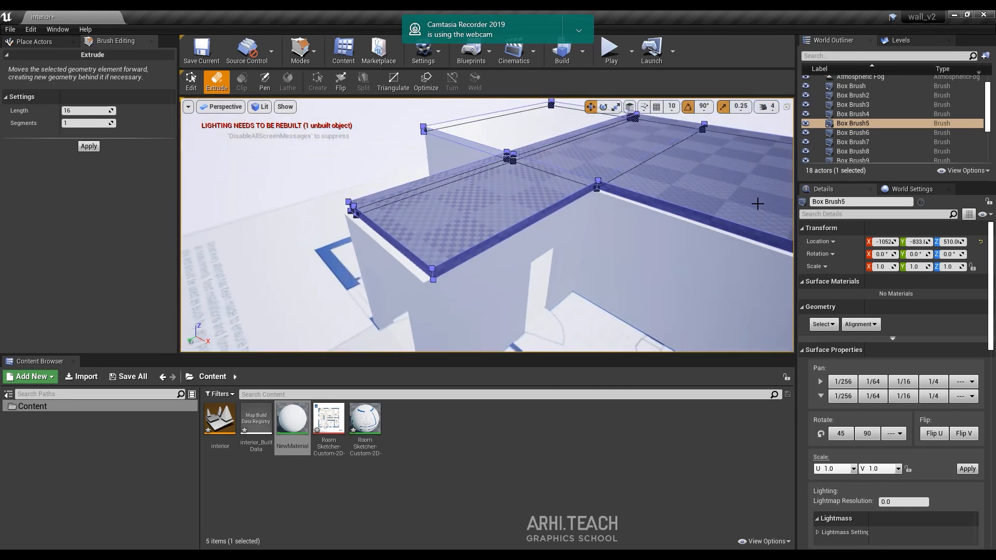
Step: Leave brush editing and apply NewMaterial to all surfaces of the ceiling brush
click(716, 197)
key(Delete)
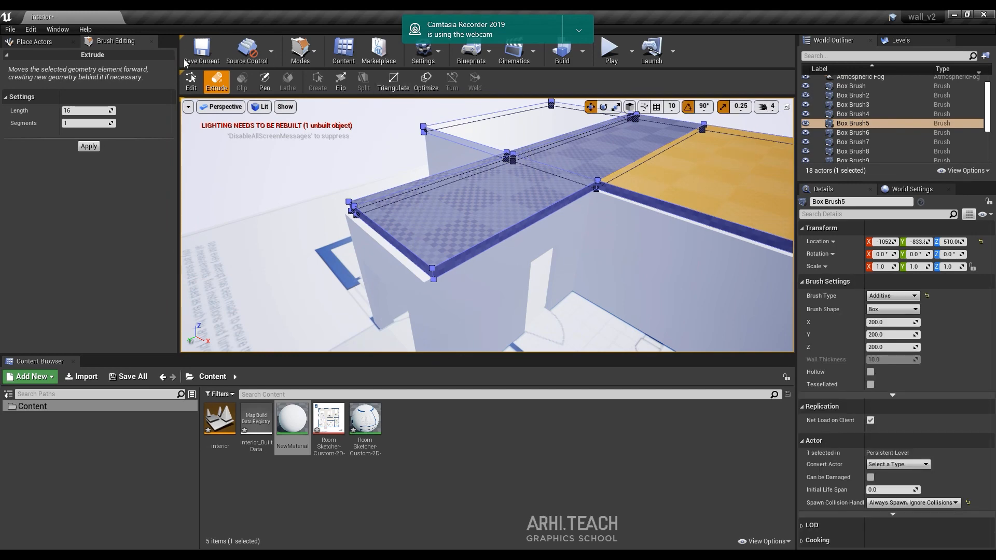
click(151, 41)
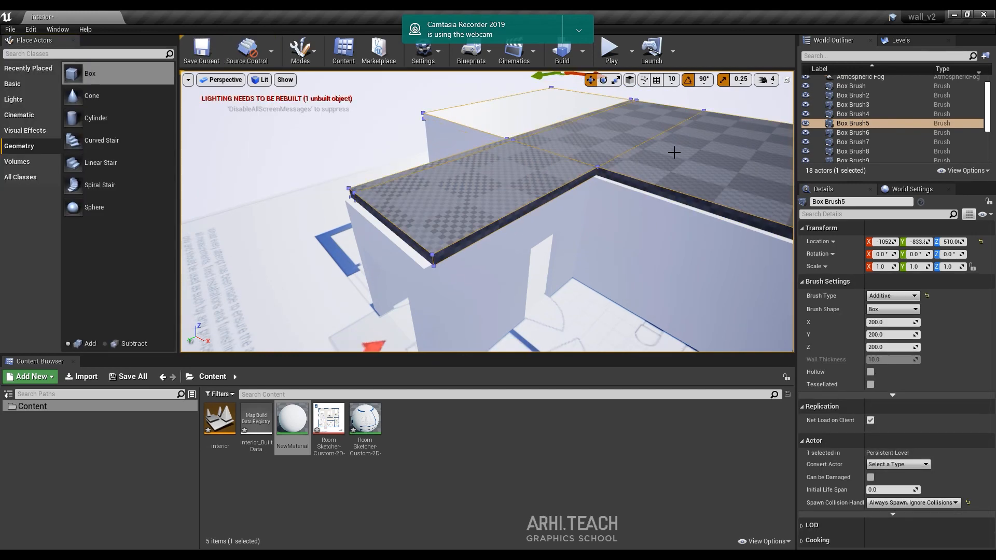
click(724, 173)
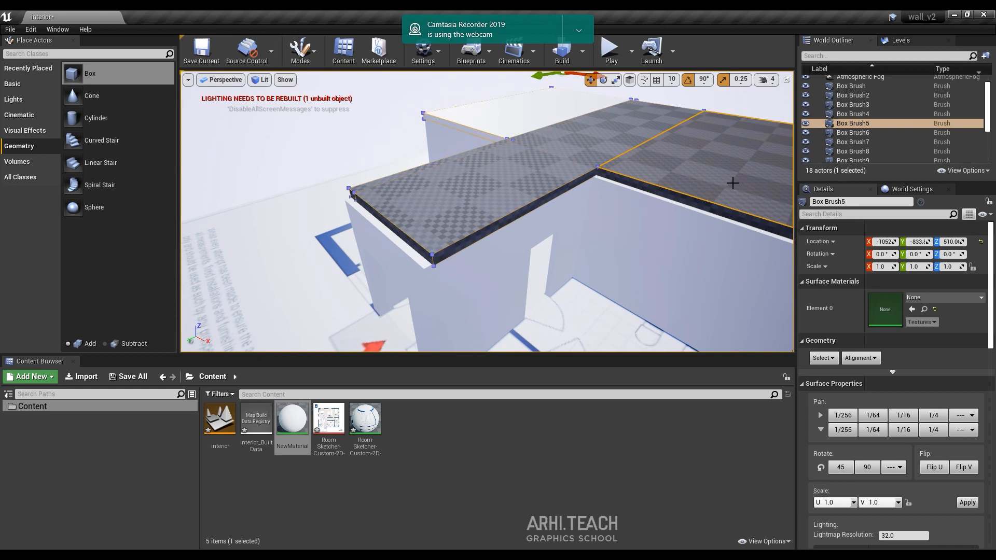
key(shift+b)
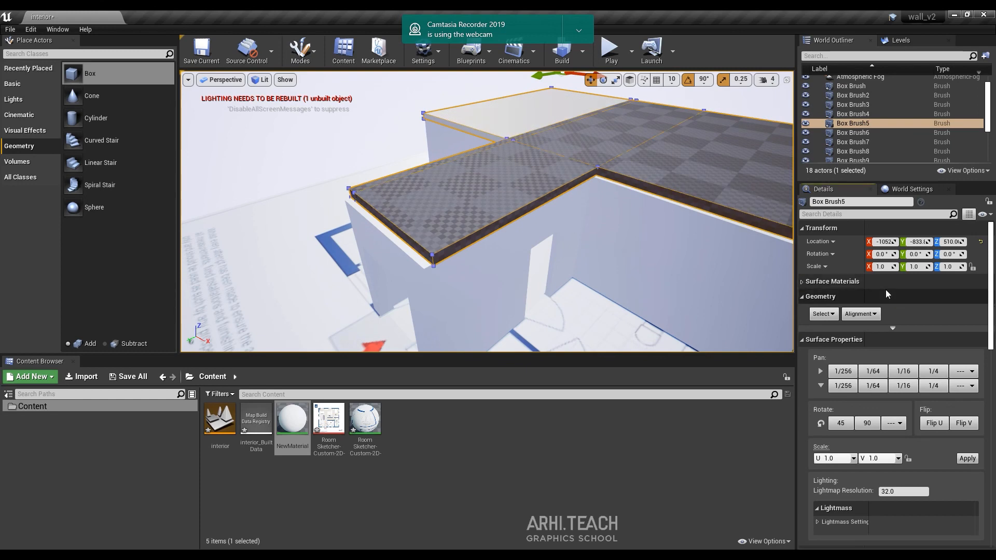
click(888, 293)
drag(293, 420, 885, 318)
Step: Isolate the ceiling brush by showing only the selected actor, and bring its underside into view
key(w)
mouse_move(449, 195)
right_down()
mouse_move(498, 145)
mouse_move(462, 256)
right_up()
key(s)
right_click(462, 256)
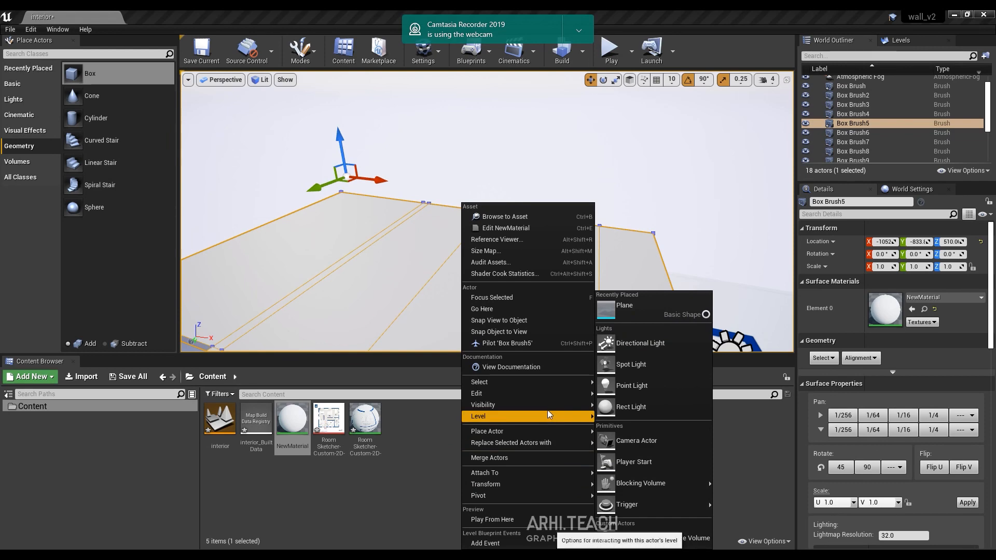
mouse_move(543, 403)
click(661, 416)
mouse_move(501, 203)
alt+mouse_down()
mouse_move(499, 239)
mouse_move(514, 73)
alt+mouse_up()
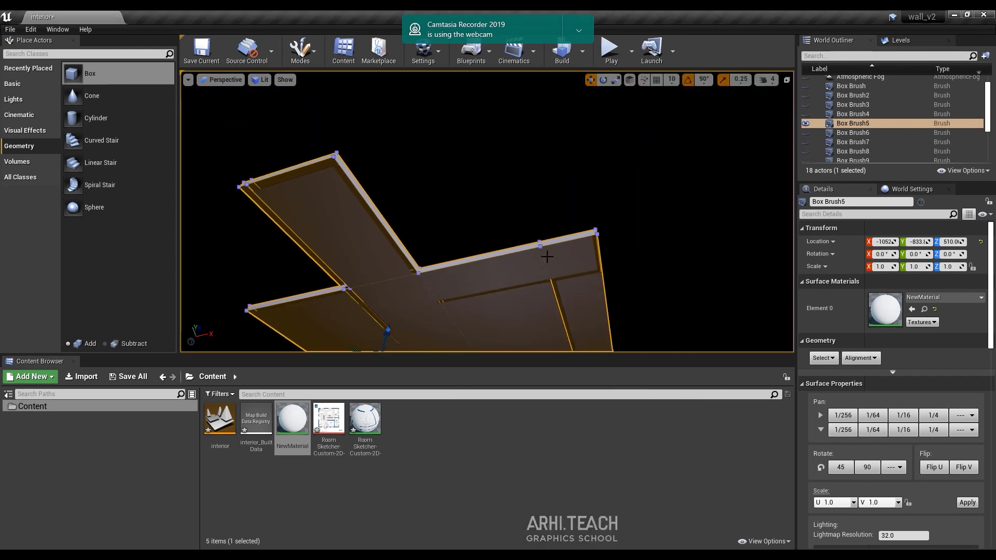
Step: Select all underside surfaces of the ceiling slab and set their lightmap resolution to 1
click(564, 276)
alt+drag(685, 319, 678, 344)
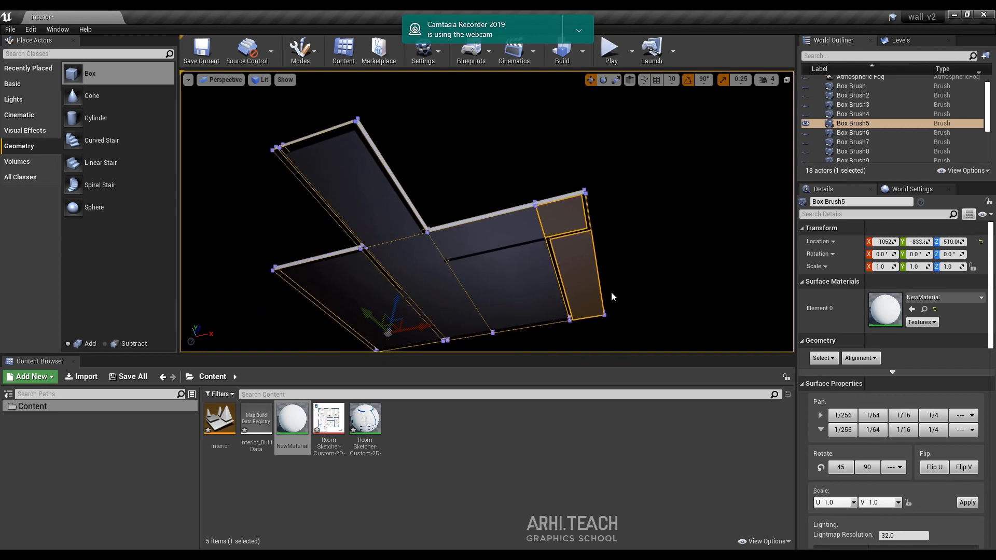
key(Escape)
click(571, 282)
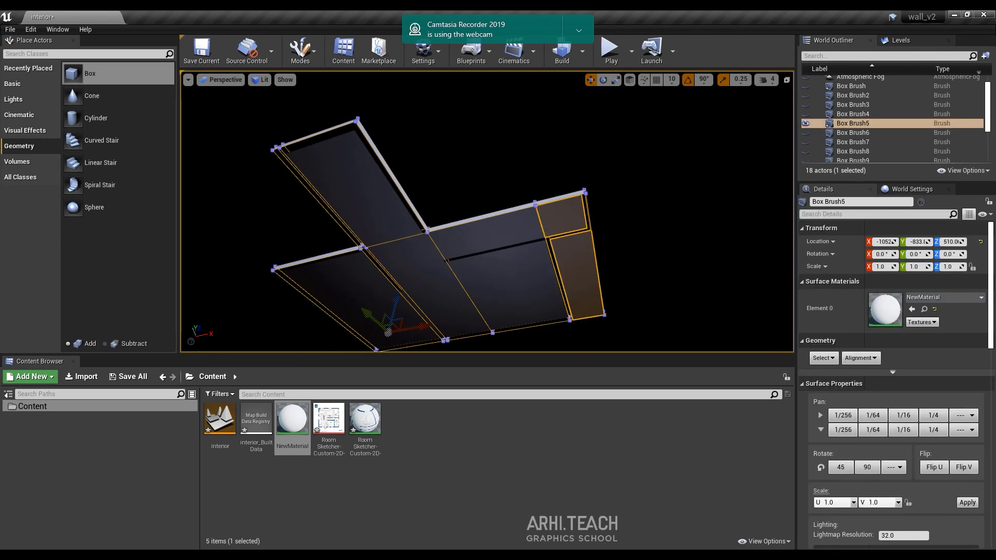
ctrl+click(502, 228)
ctrl+click(424, 257)
ctrl+click(369, 197)
ctrl+click(374, 288)
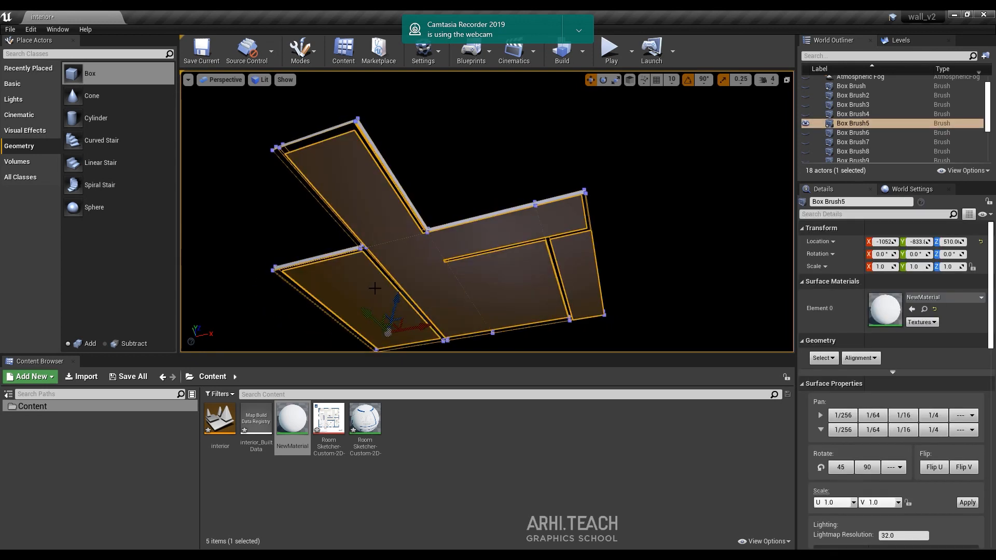
scroll(901, 525, down, 2)
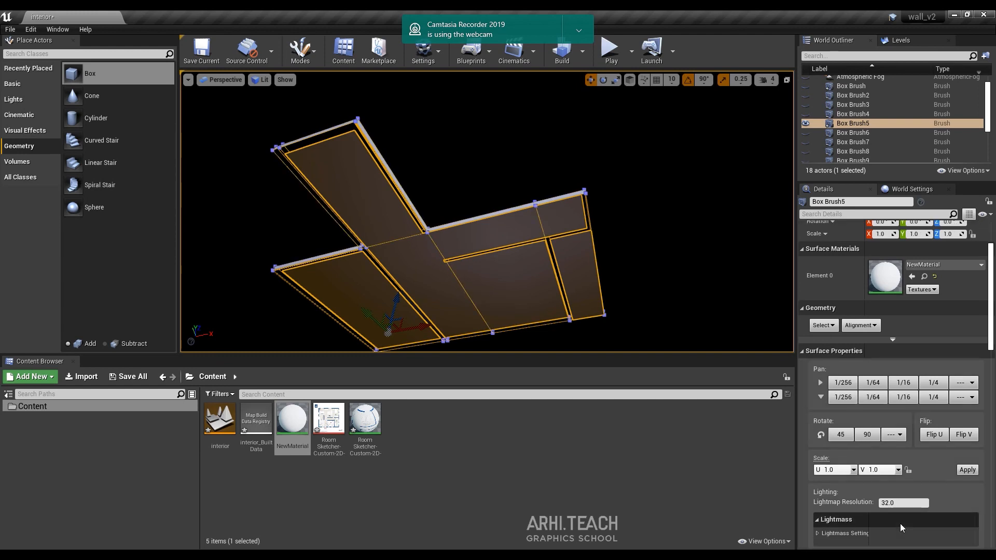
scroll(902, 502, down, 1)
click(901, 488)
text(1)
right_drag(706, 226, 361, 519)
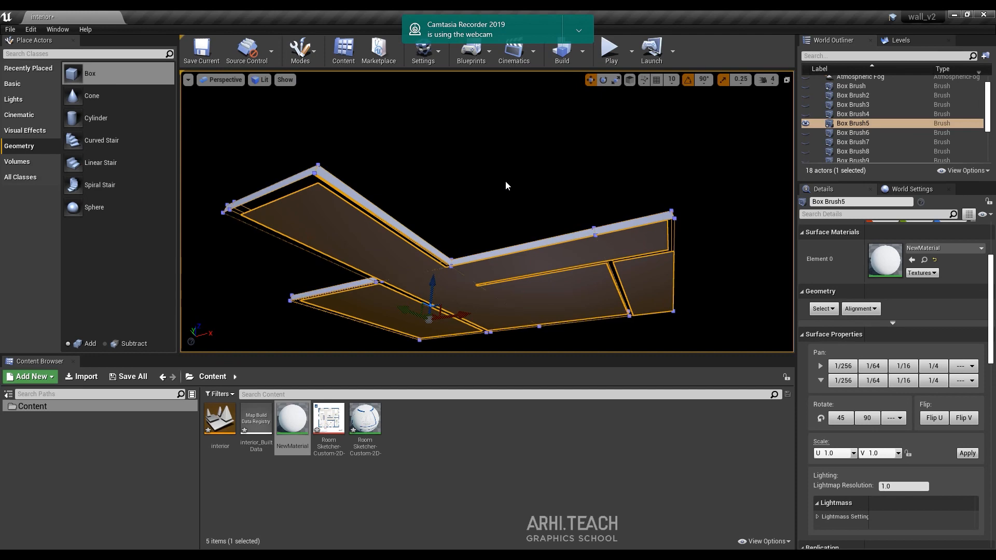
Step: Show all actors again and delete the floor plan plane
key(ctrl+h)
mouse_move(551, 169)
right_down()
mouse_move(537, 290)
mouse_move(511, 316)
right_up()
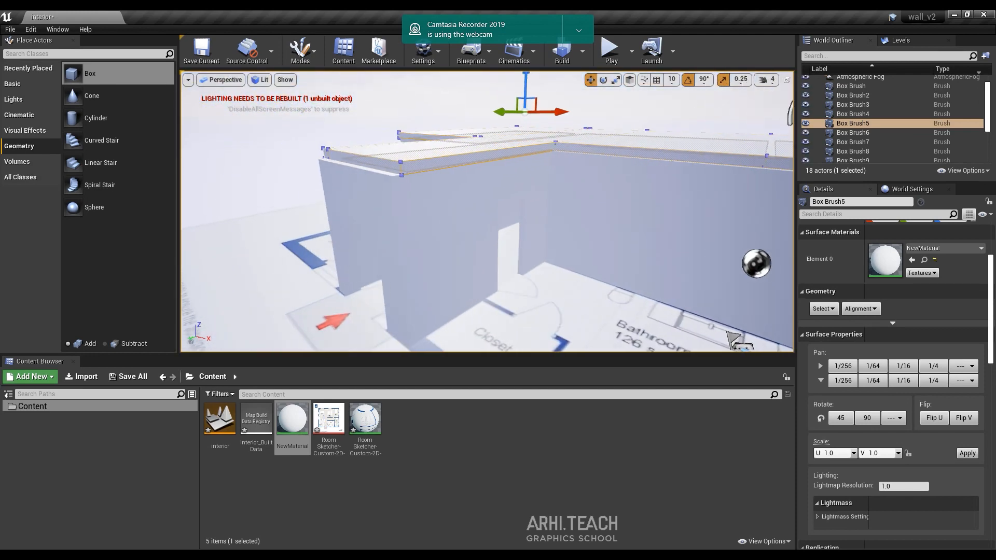
right_drag(592, 233, 569, 225)
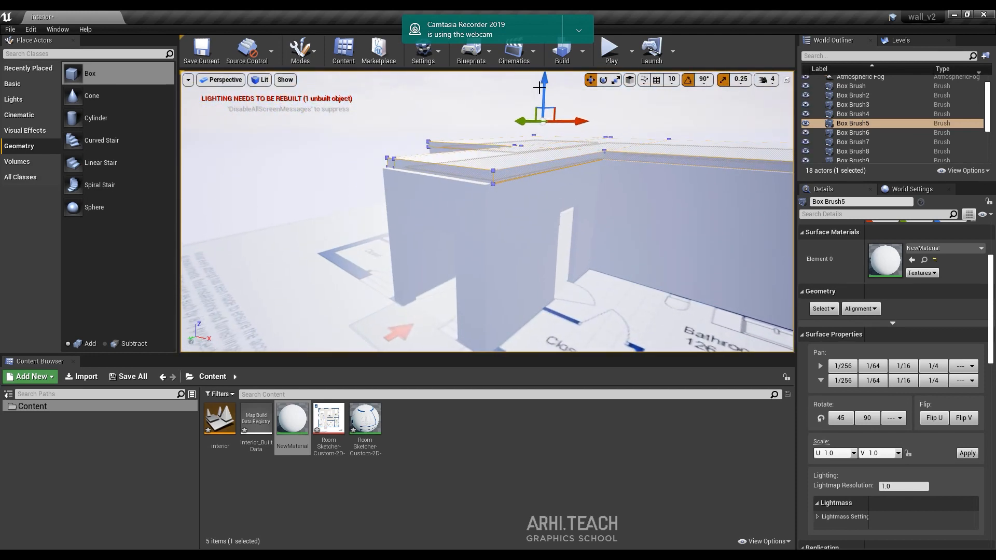
click(353, 298)
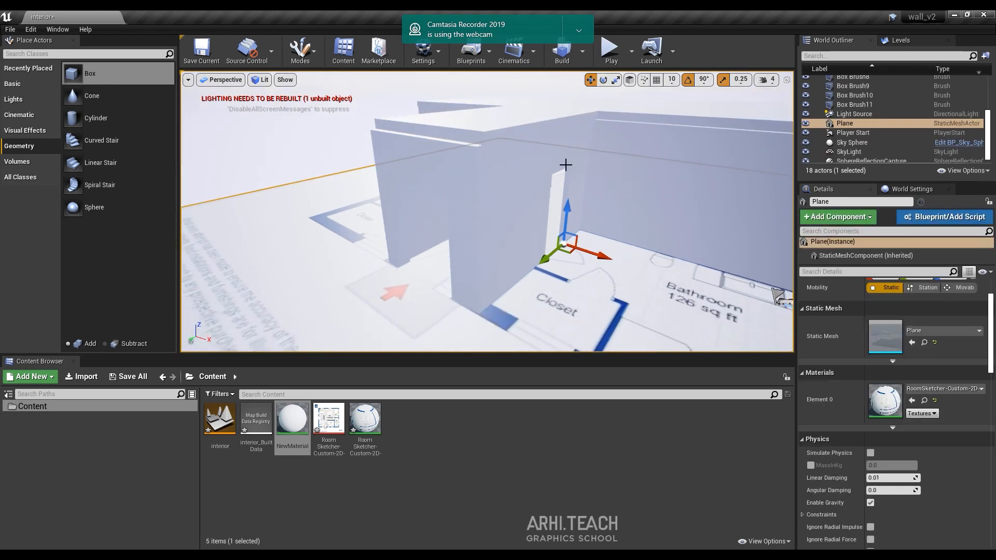
key(Delete)
Step: Duplicate the ceiling brush straight down along the Z axis to create a floor slab beneath the walls
click(512, 131)
mouse_move(489, 97)
right_down()
mouse_move(495, 104)
mouse_move(491, 74)
right_up()
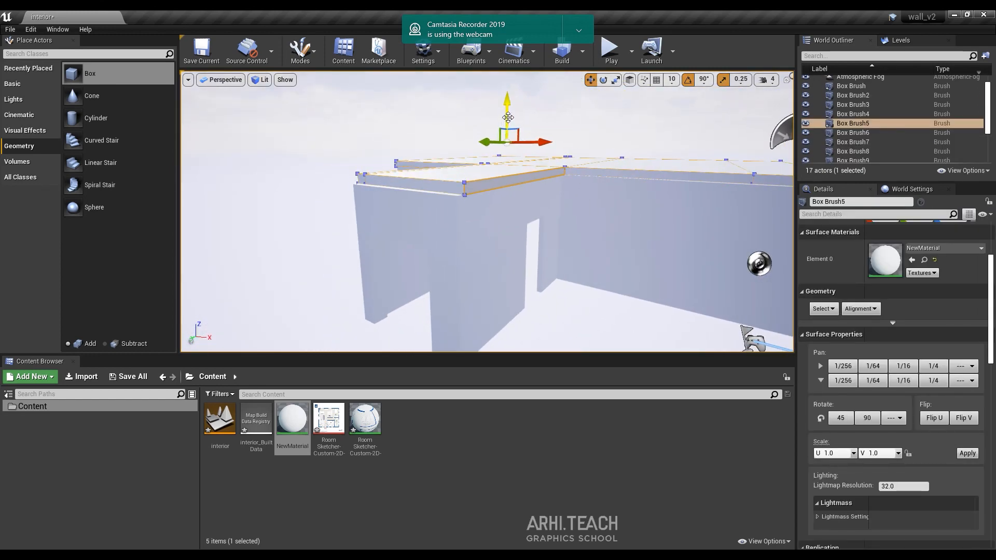
mouse_move(508, 118)
alt+mouse_down()
mouse_move(508, 200)
mouse_move(508, 175)
alt+mouse_up()
key(q)
mouse_move(508, 174)
right_down()
mouse_move(514, 151)
mouse_move(504, 157)
right_up()
drag(494, 200, 494, 207)
right_drag(494, 207, 496, 210)
Step: In the Left orthographic view, raise the floor slab until it meets the bottom of the walls
click(225, 82)
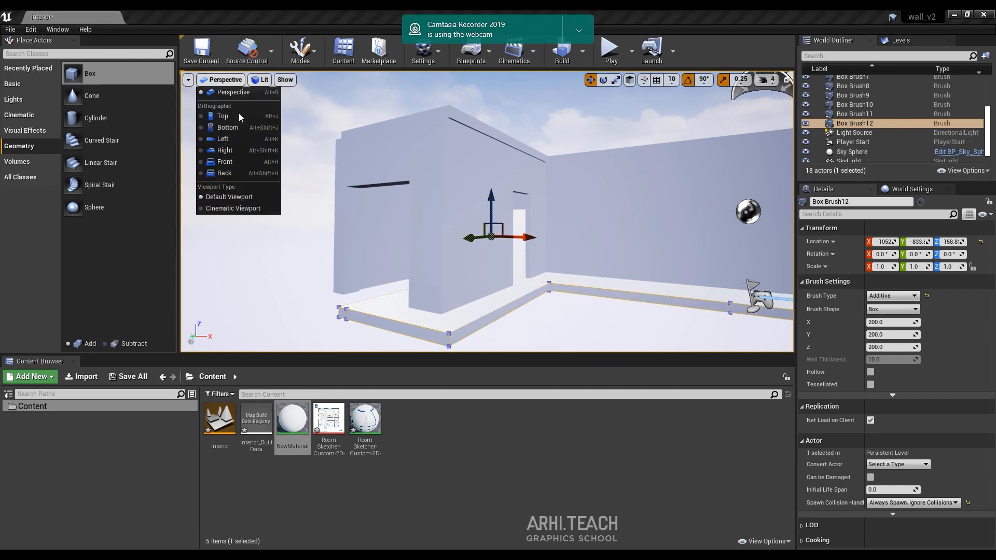
click(241, 138)
scroll(534, 187, up, 6)
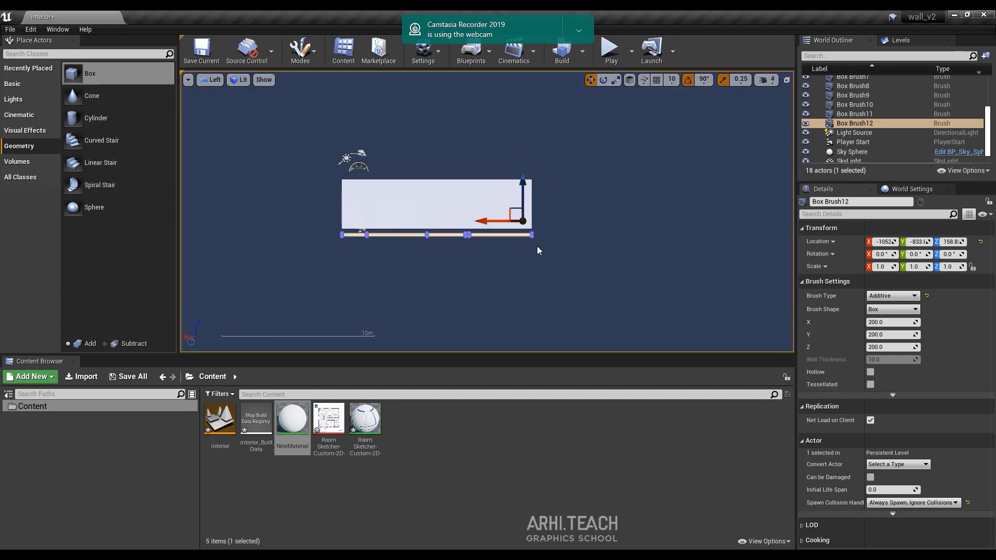
drag(521, 232, 526, 216)
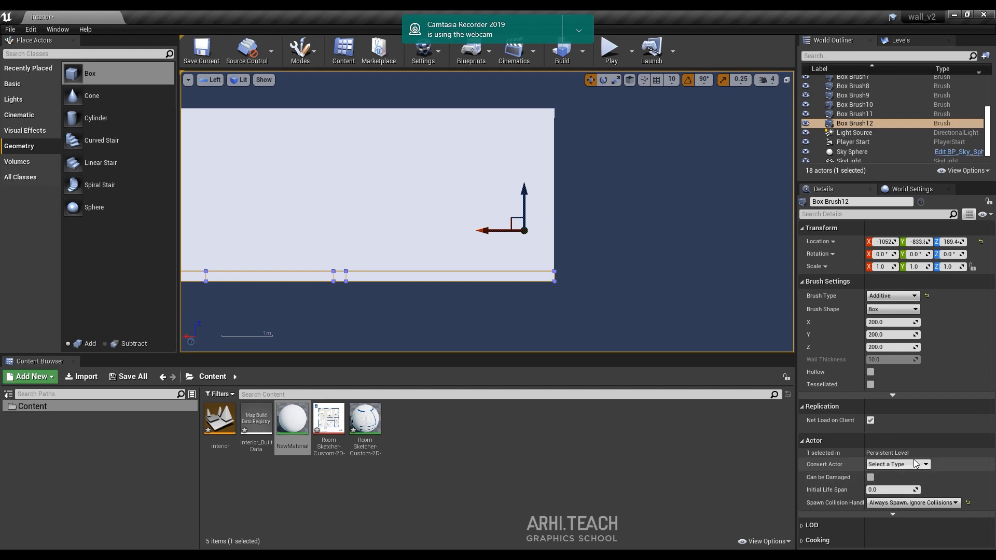
Step: Select all surfaces of the floor slab and set their lightmap resolution to 32
click(540, 275)
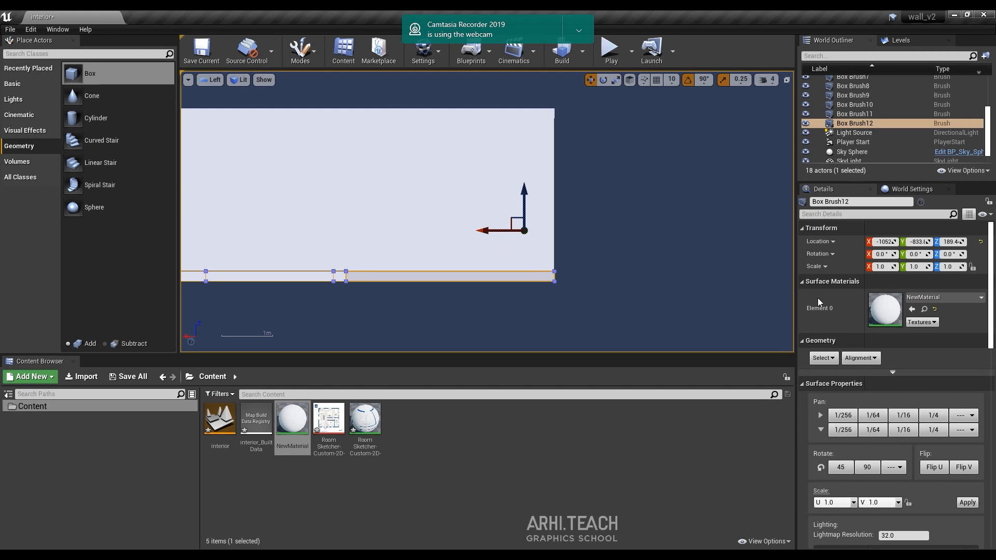
scroll(908, 445, down, 3)
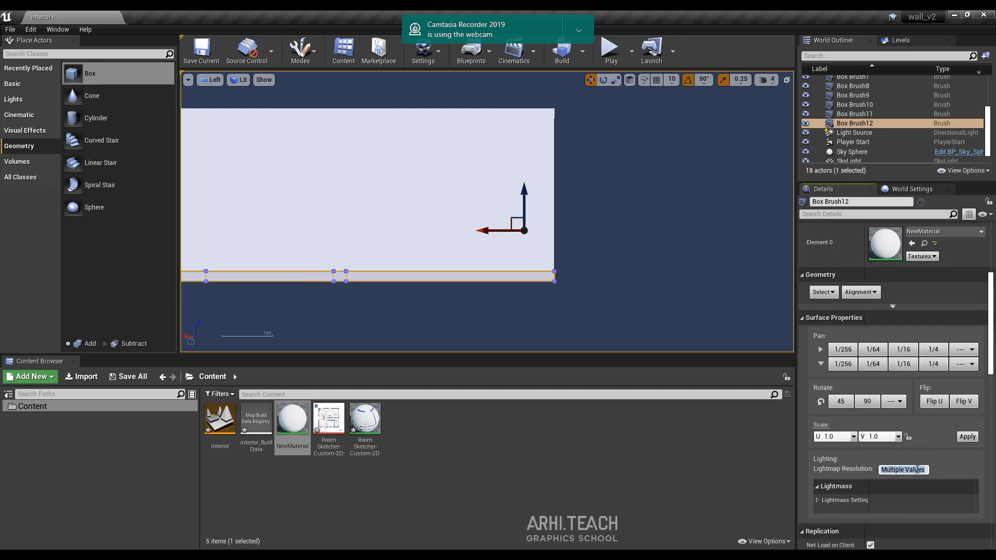
click(918, 469)
text(32)
right_drag(659, 206, 702, 241)
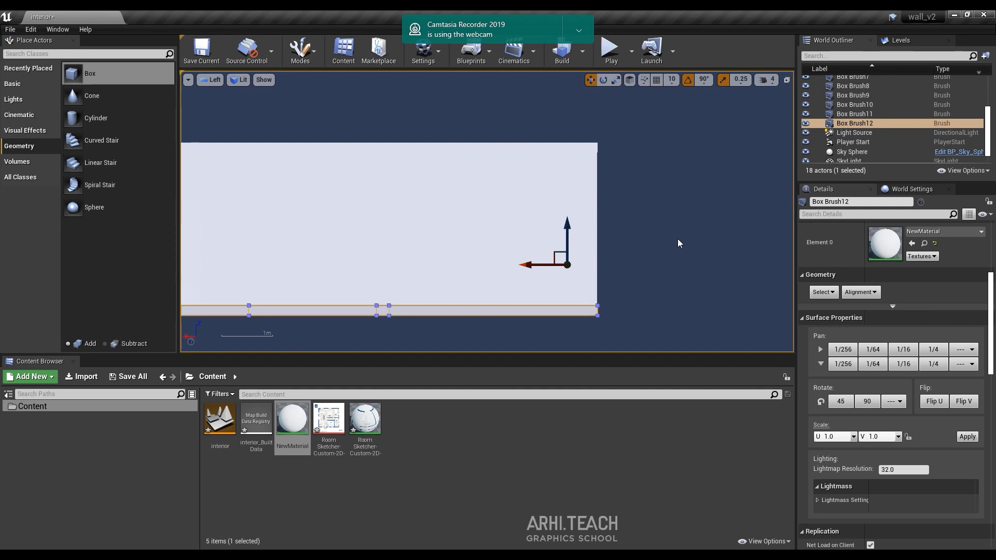
Step: Show only the floor slab and return to the Perspective view above it
right_drag(693, 211, 786, 185)
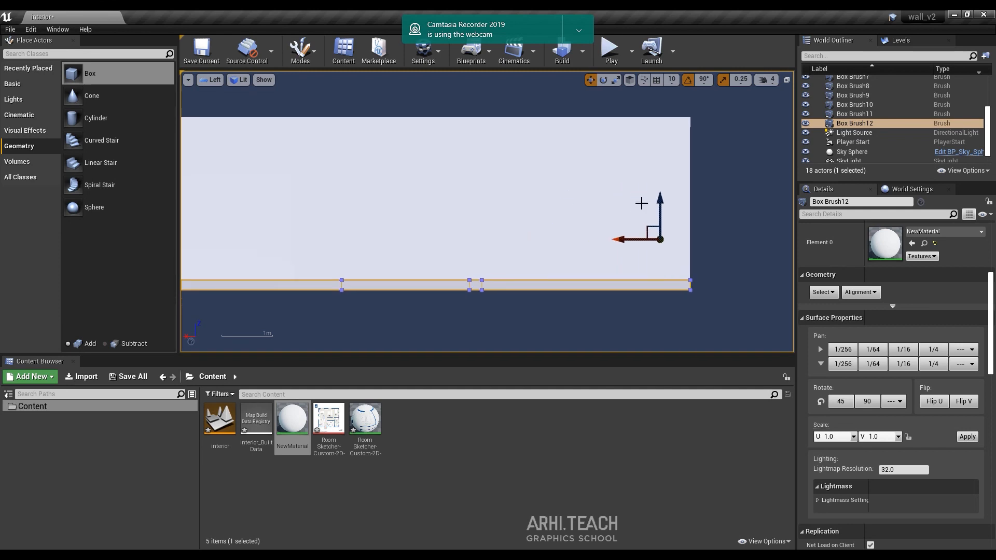
right_click(546, 288)
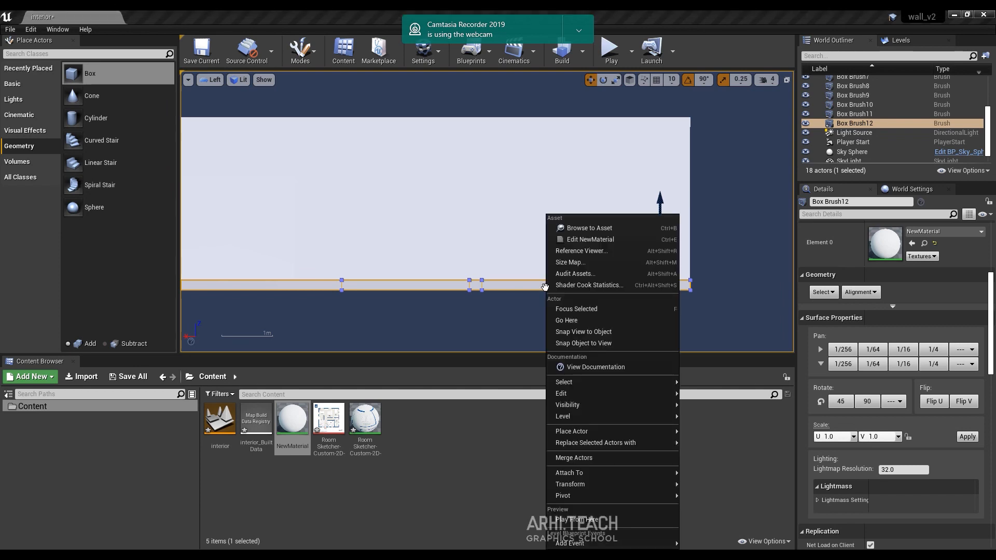
mouse_move(610, 407)
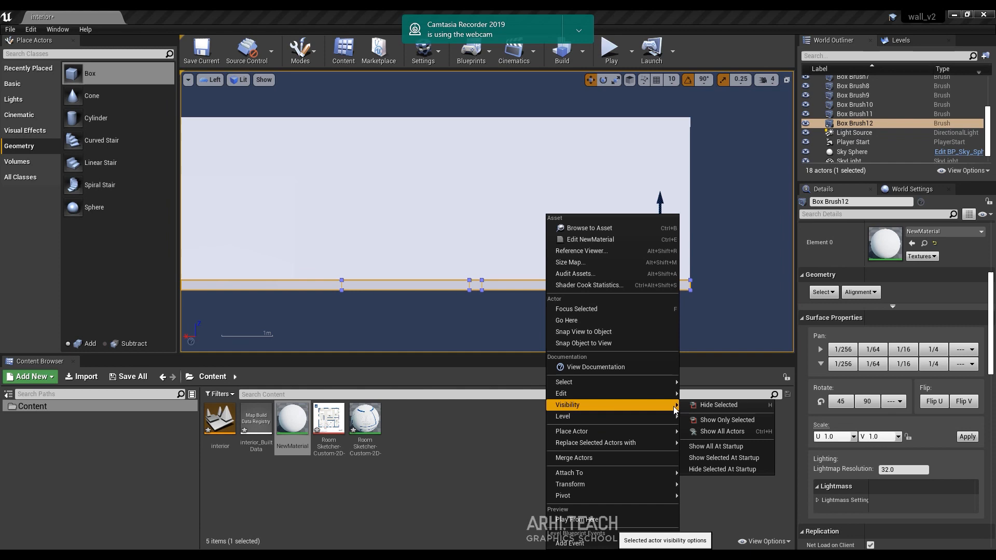
click(729, 422)
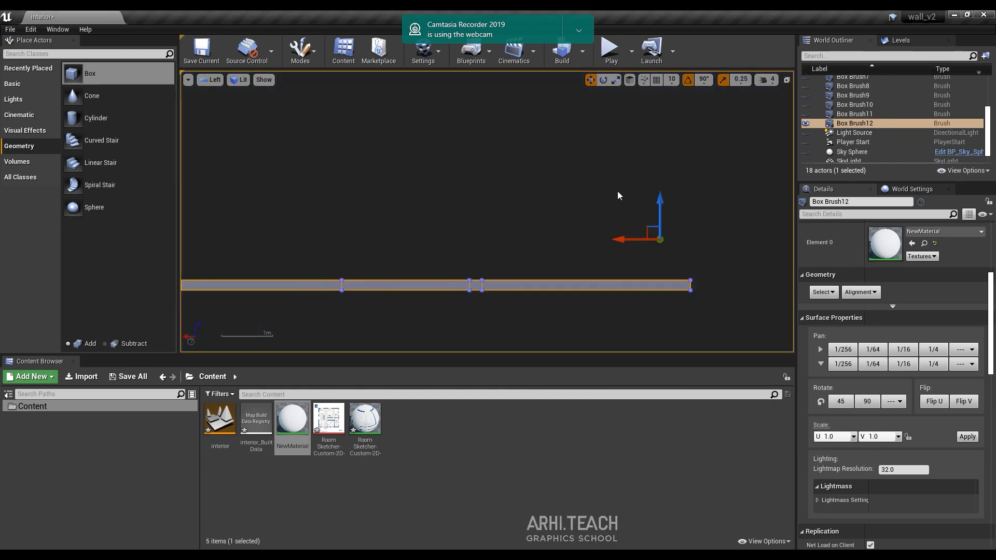
key(alt+g)
right_drag(587, 180, 584, 234)
Step: Select the floor slab's top surfaces, try to raise them along the Z axis, and undo the move
click(471, 155)
ctrl+click(445, 270)
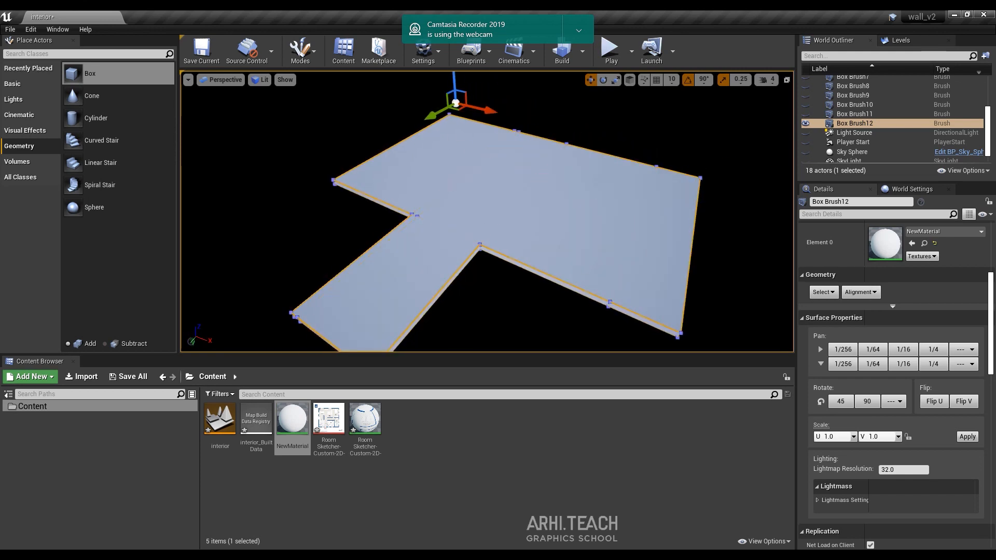
click(464, 161)
ctrl+click(533, 243)
right_drag(533, 243, 509, 199)
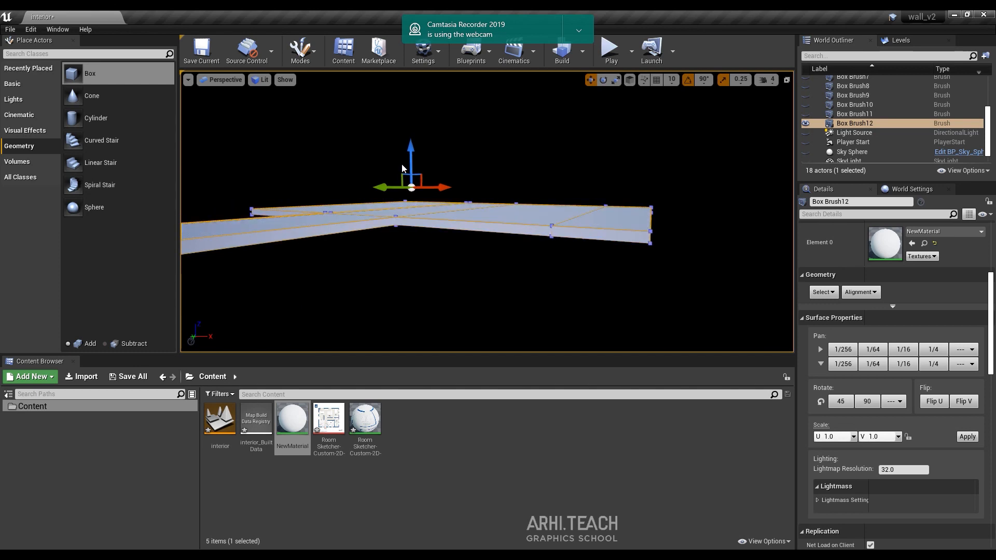
drag(409, 165, 410, 133)
right_drag(605, 180, 605, 200)
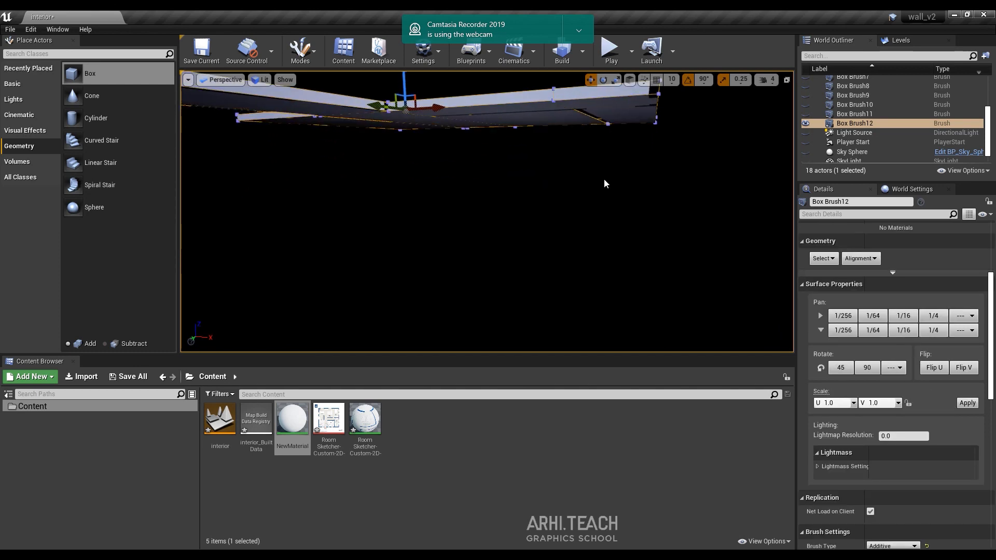
key(ctrl+z)
Step: Try once more to raise the floor slab's top side along the Z axis, and undo it
mouse_move(586, 161)
right_down()
mouse_move(591, 208)
mouse_move(592, 197)
right_up()
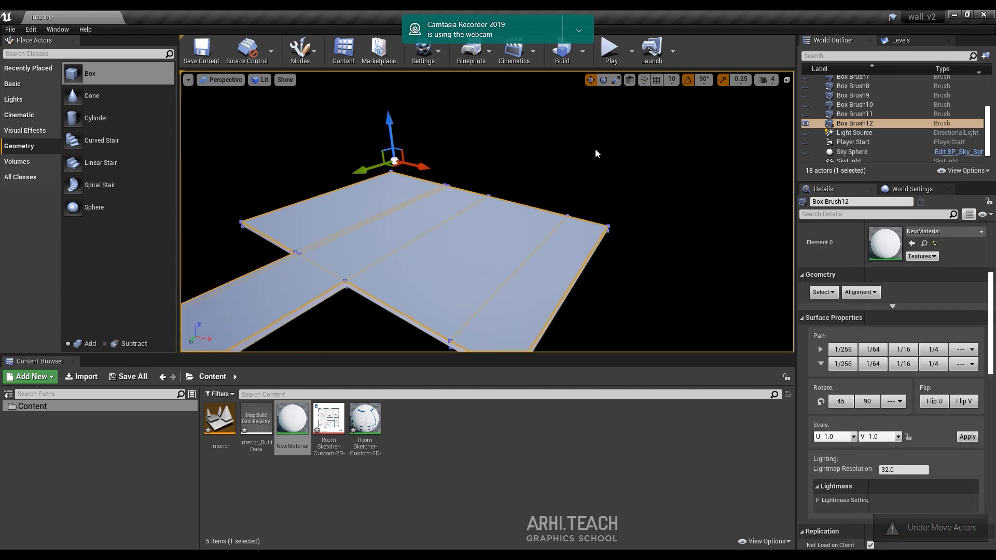
click(596, 154)
click(827, 125)
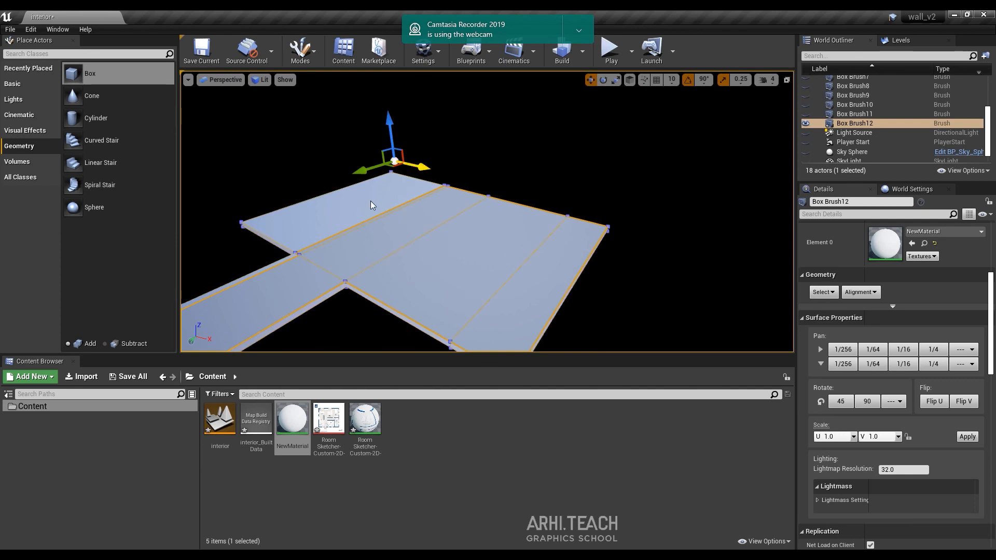
drag(397, 139, 399, 122)
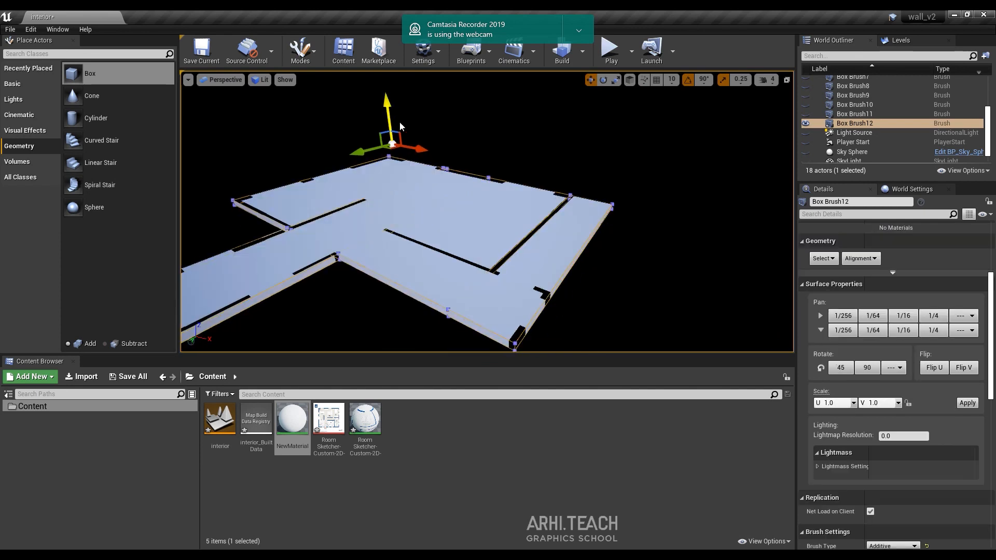
key(ctrl+z)
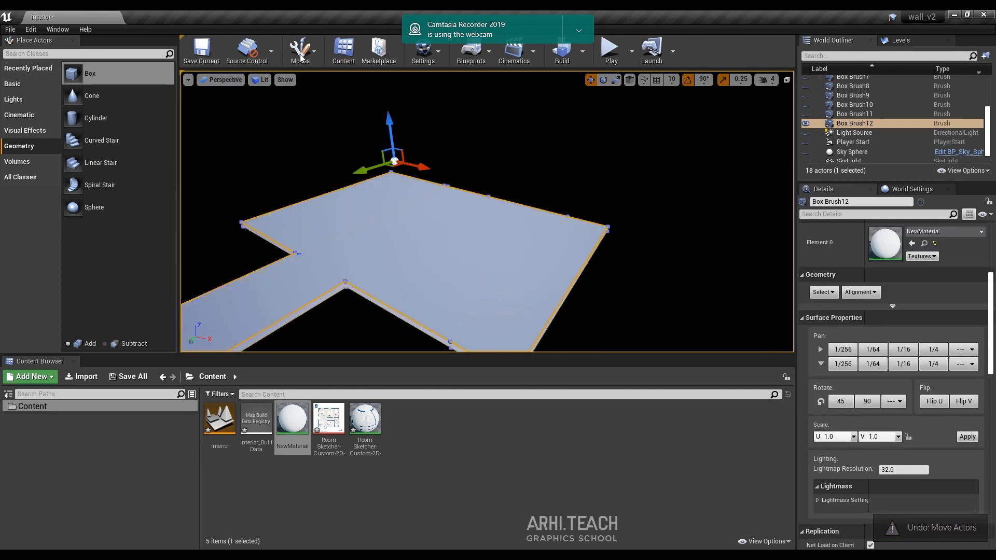
Step: Switch to Brush Editing and select the floor slab's large top faces together, including the one on the projecting wing
click(300, 53)
click(331, 119)
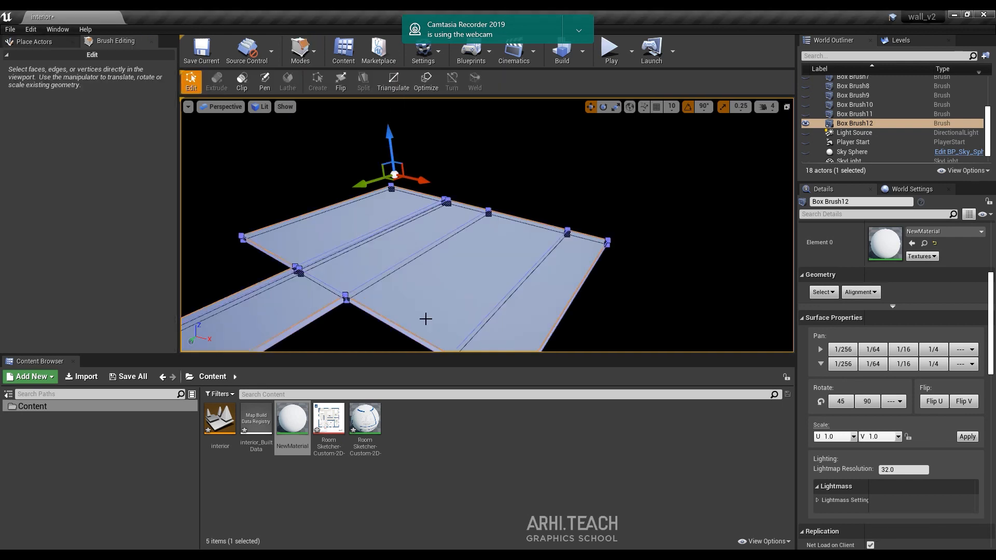
click(442, 260)
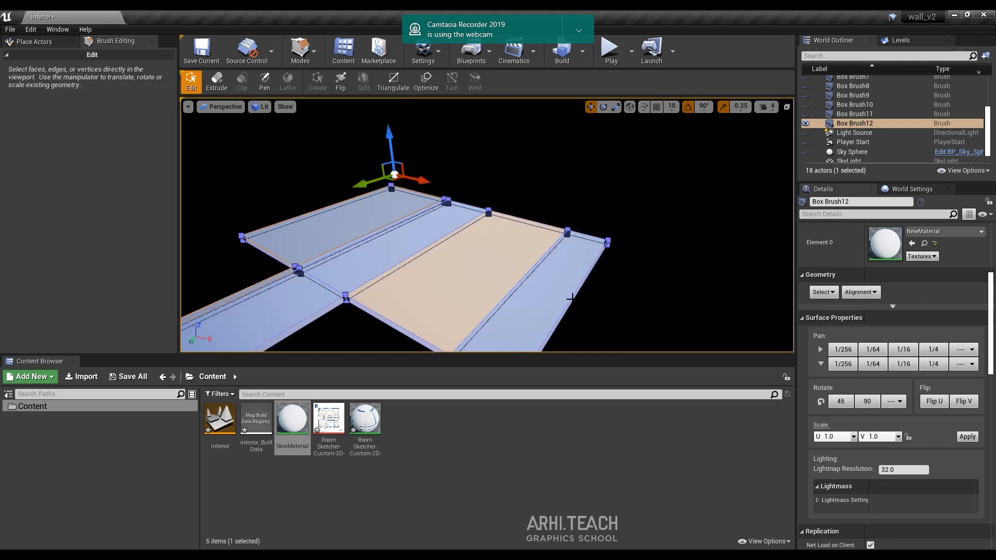
click(565, 299)
click(434, 233)
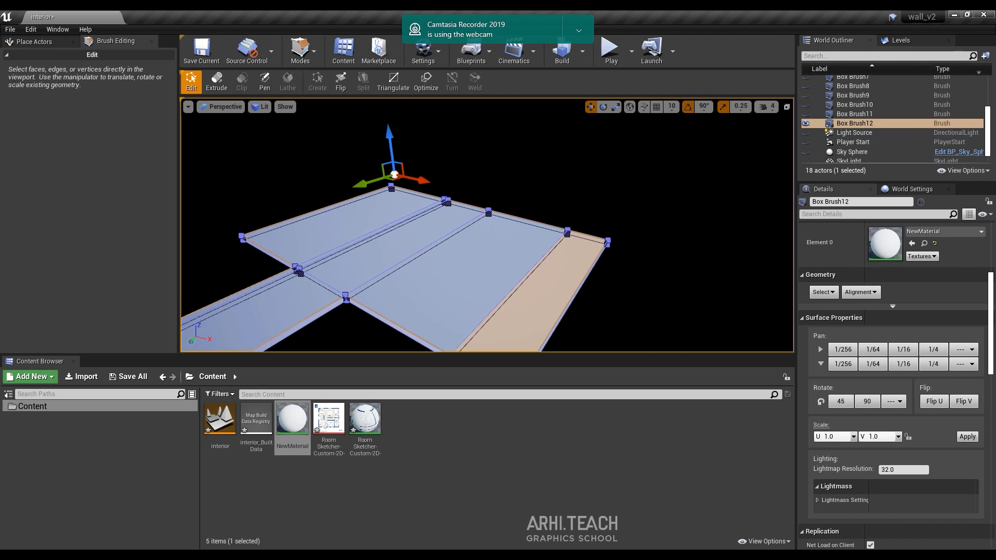
click(457, 263)
ctrl+click(415, 239)
ctrl+click(391, 213)
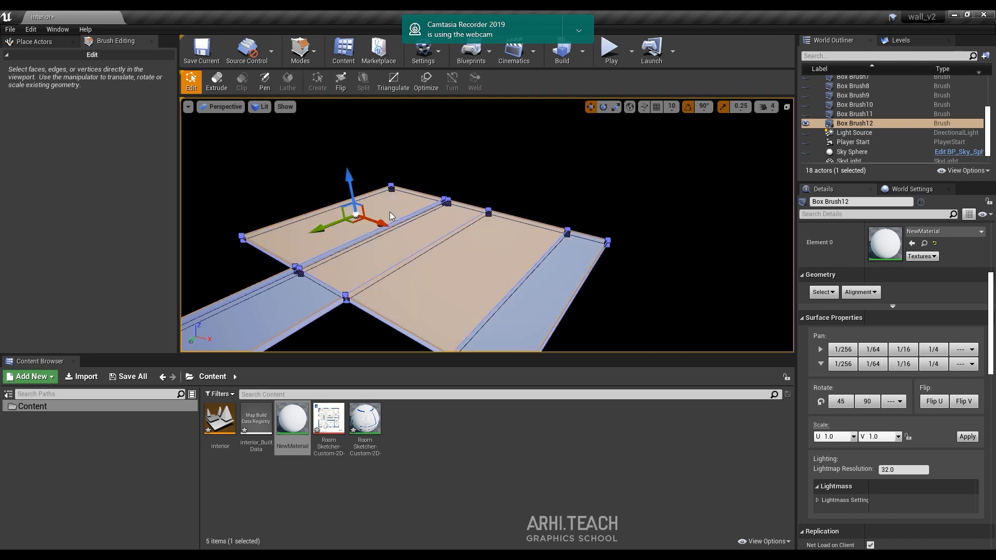
ctrl+click(552, 278)
ctrl+click(295, 305)
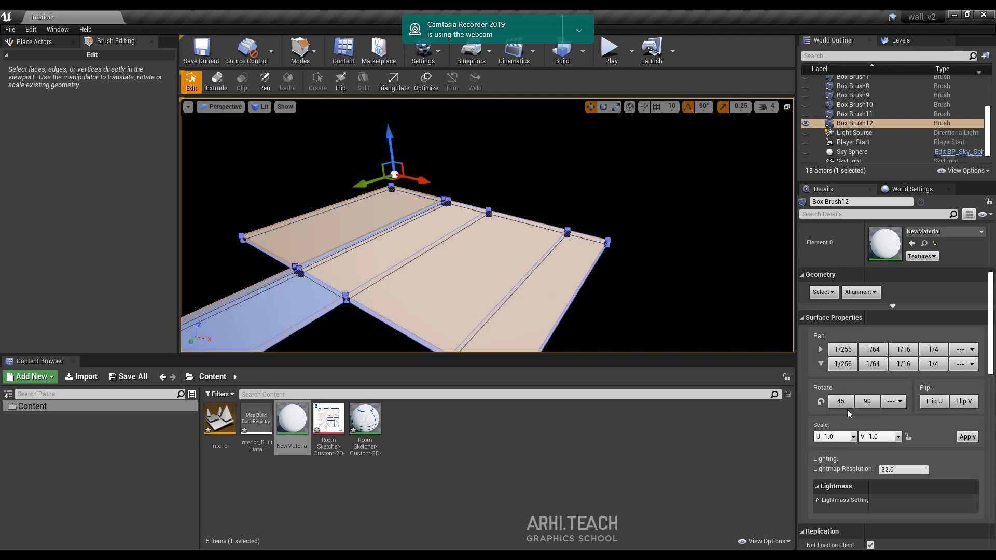
key(ctrl+z)
ctrl+click(282, 309)
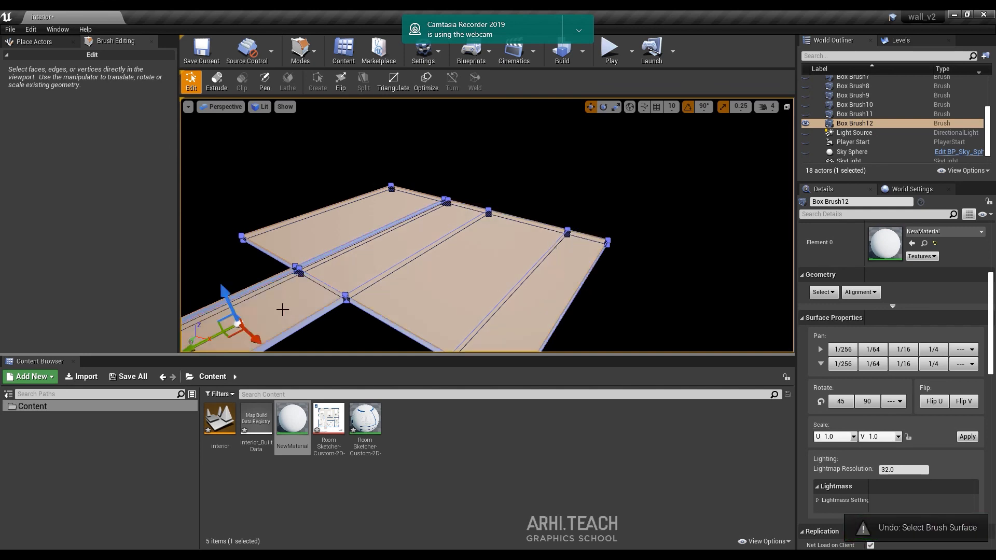
Step: Add the narrow strip between the floor slab's top faces to the selection and set the lightmap resolution to 1
mouse_move(282, 309)
right_down()
mouse_move(283, 337)
mouse_move(282, 296)
mouse_move(358, 324)
mouse_move(407, 325)
mouse_move(380, 337)
mouse_move(379, 351)
right_up()
right_drag(440, 189, 440, 190)
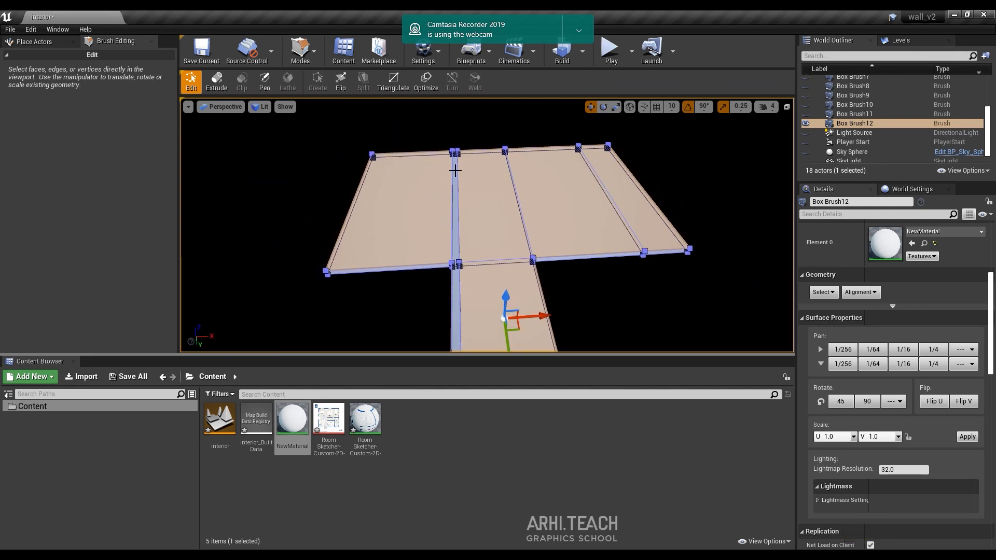
ctrl+click(455, 293)
right_drag(598, 198, 542, 215)
click(909, 470)
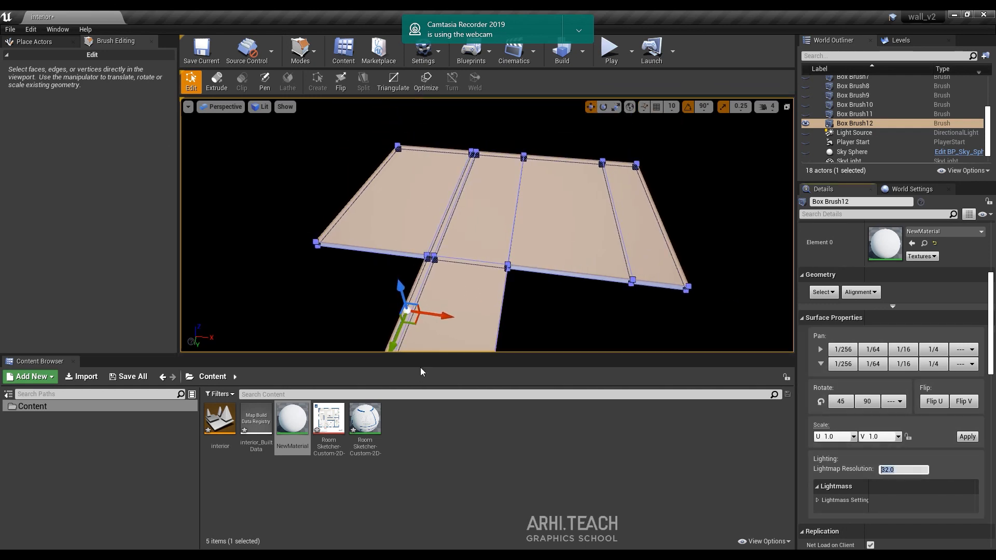
text(1)
Step: Show all actors again and make the directional Light Source use a colour temperature of 4000
mouse_move(415, 317)
right_down()
mouse_move(384, 321)
mouse_move(352, 304)
mouse_move(363, 337)
mouse_move(531, 197)
right_up()
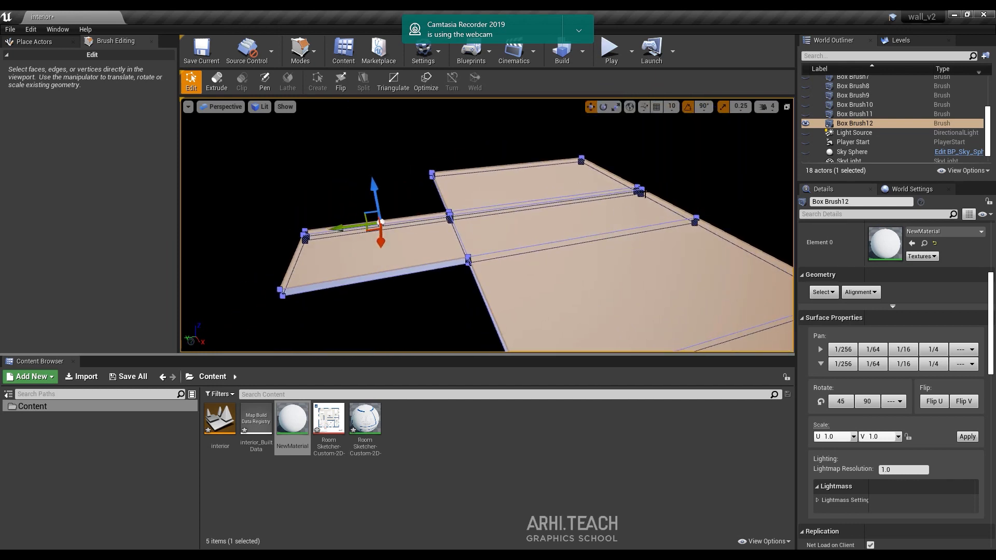
click(677, 199)
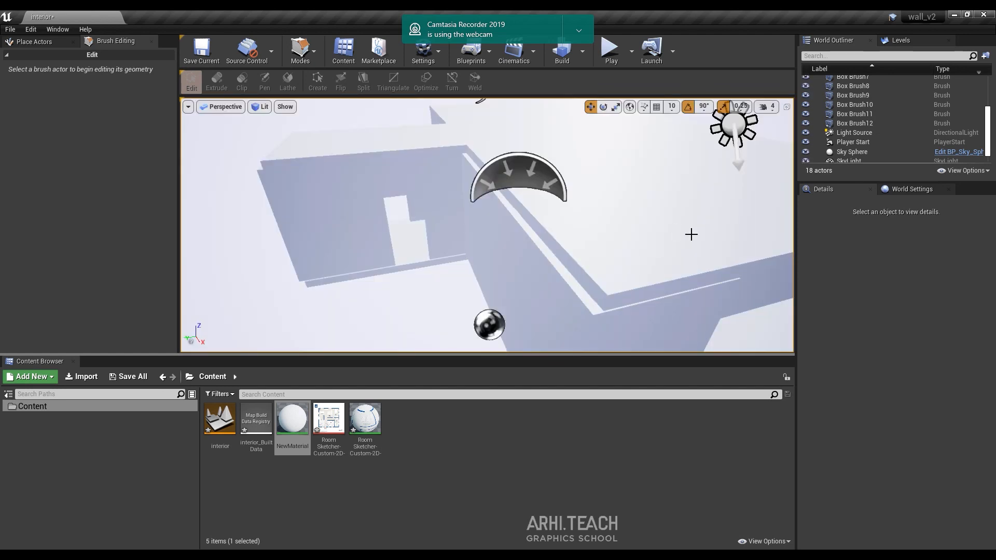
right_drag(692, 235, 649, 223)
click(695, 217)
right_drag(715, 264, 742, 270)
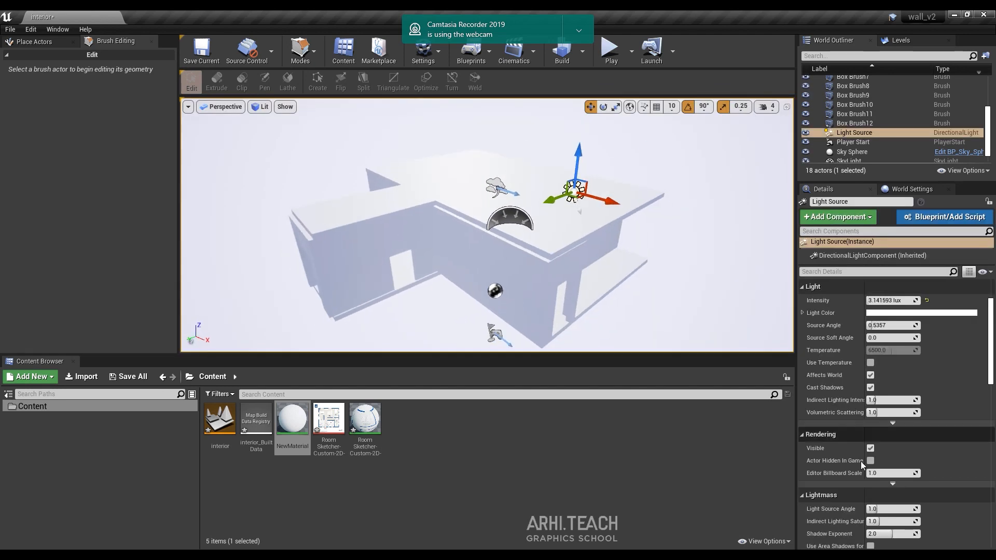
click(870, 363)
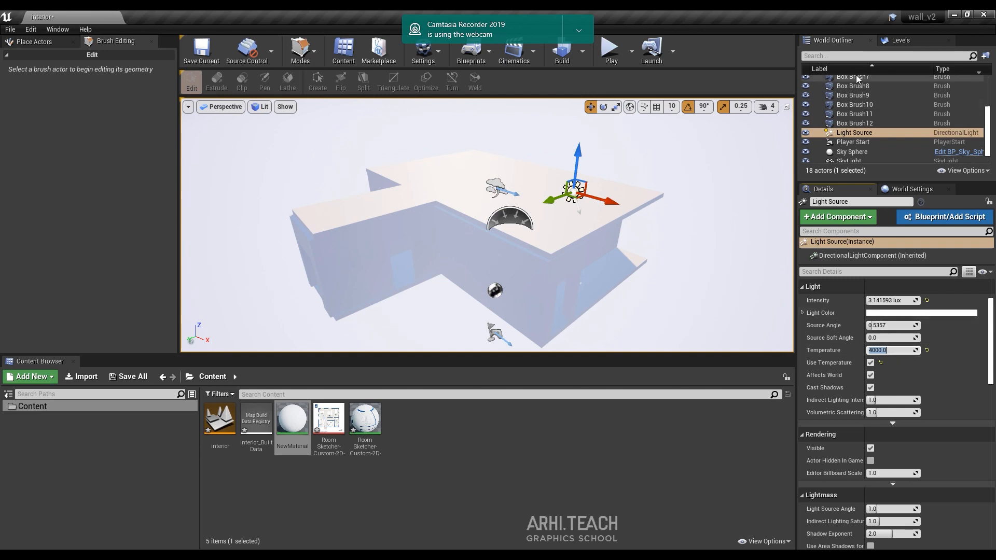
Step: On the Sky Sphere, turn off the colours determined by the sun and set the Zenith Color to white, FFFFFFFF
scroll(867, 140, down, 1)
click(867, 139)
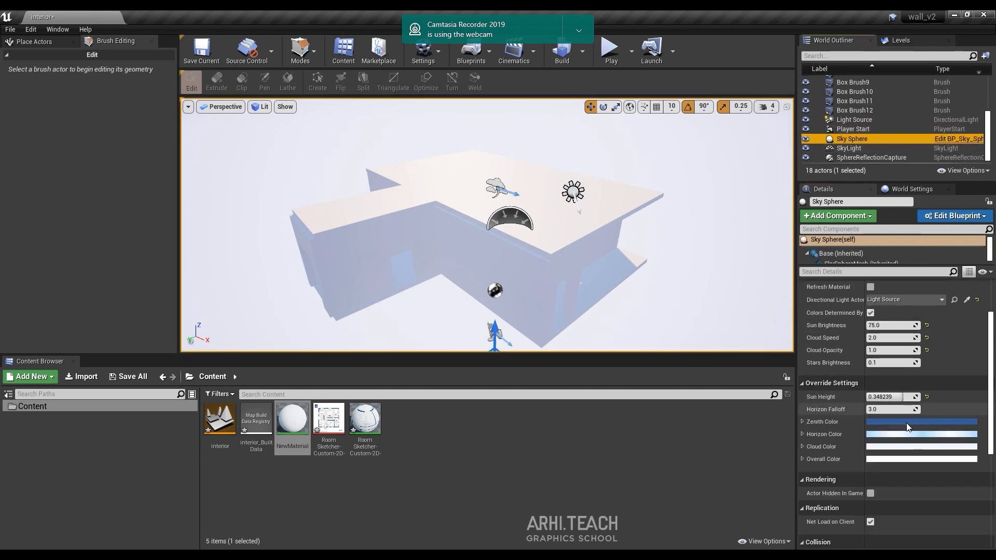
click(871, 313)
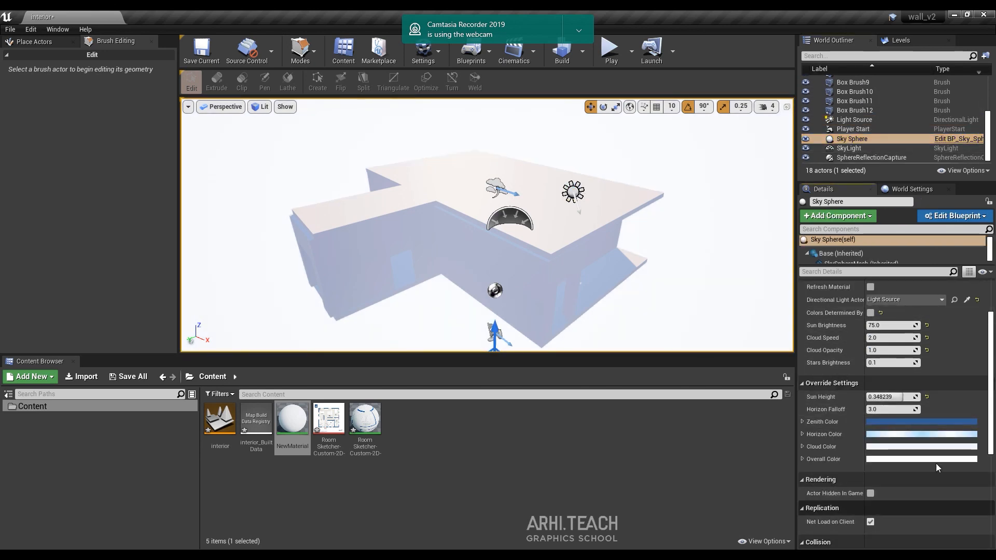
click(922, 422)
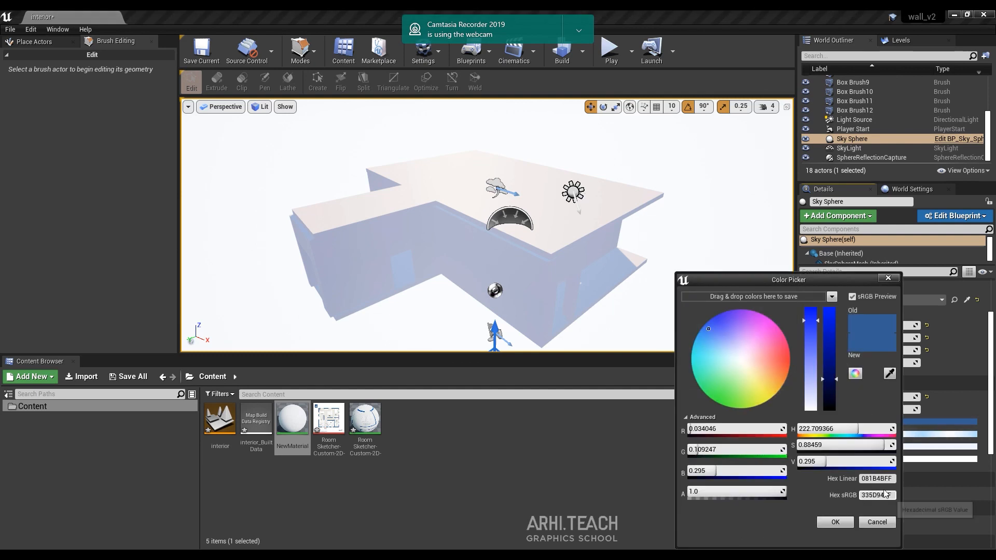
drag(812, 385, 828, 171)
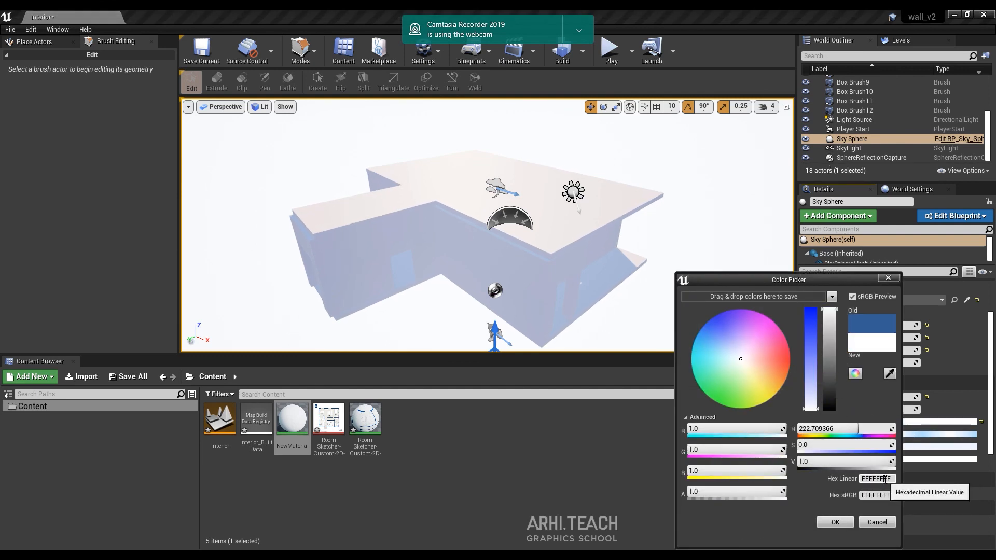
click(831, 525)
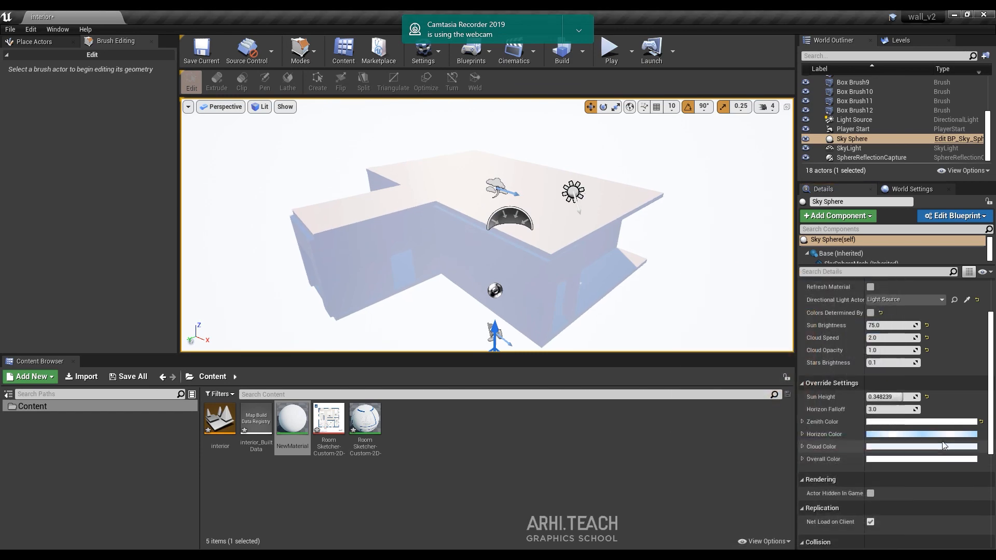
Step: Set the Sky Sphere's Horizon Color to FFFFFFFF and its Cloud Color to white
click(937, 434)
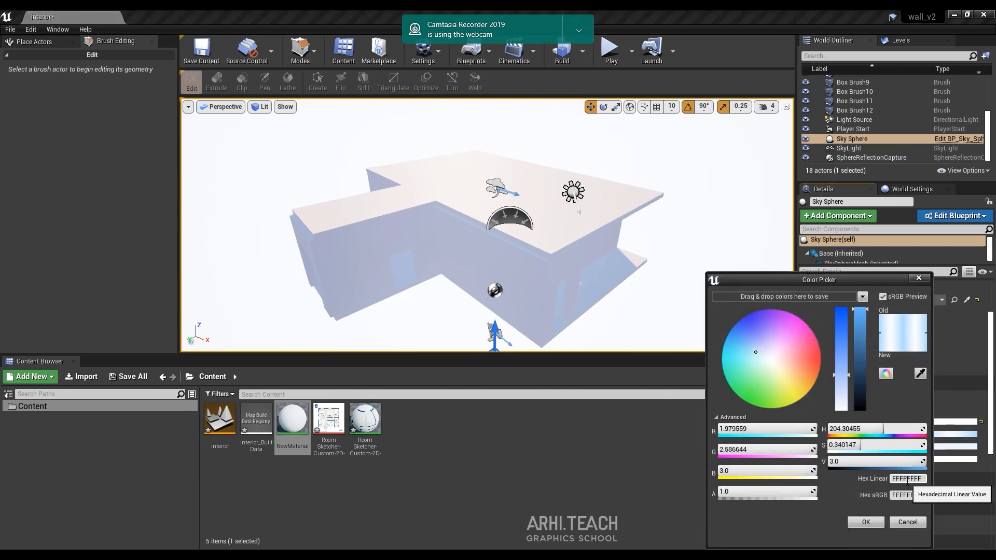
click(881, 522)
click(952, 448)
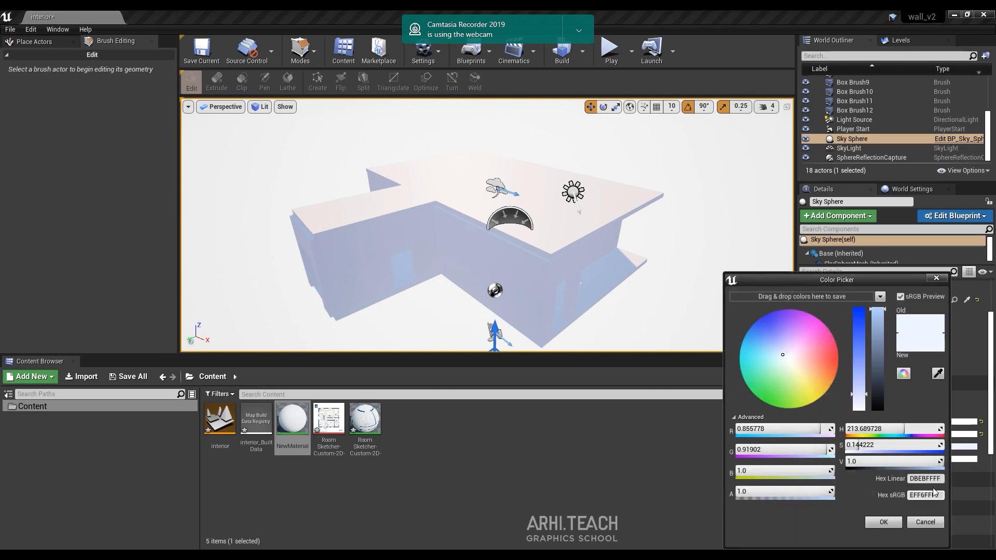
click(896, 522)
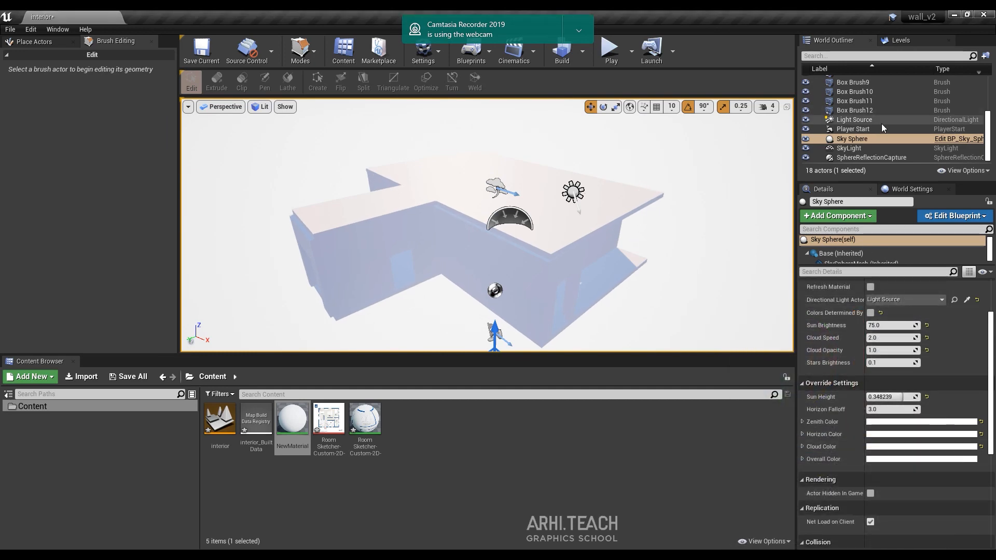
Step: Set the SkyLight's Intensity Scale to 0.5 and bring back the list of placeable actors
click(862, 148)
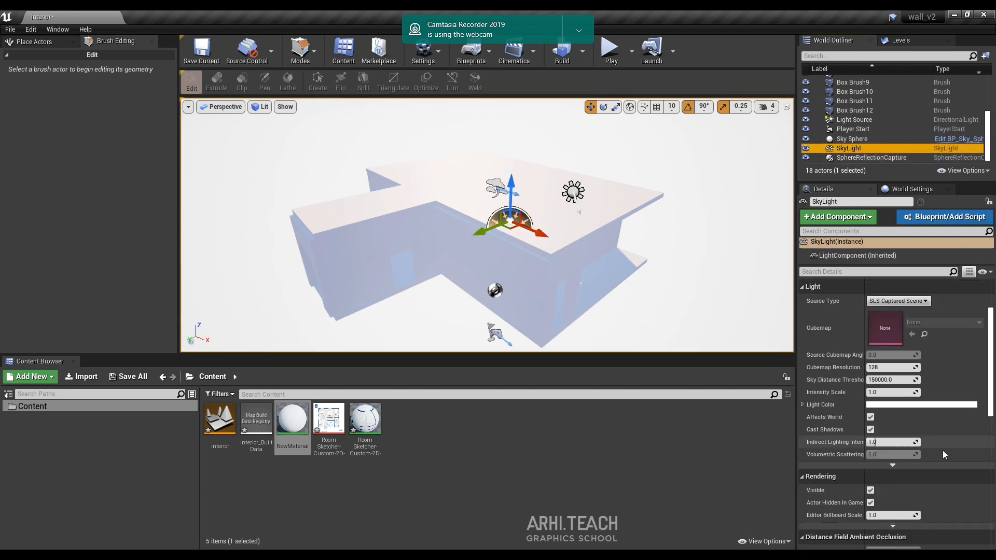
click(889, 392)
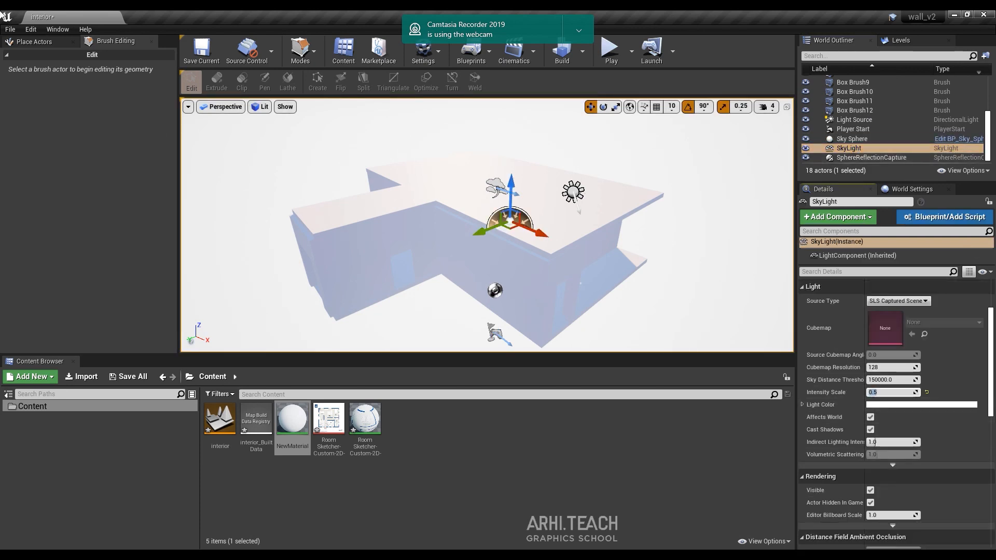
click(31, 44)
Step: Go inside the room with the two windows and save the level and all modified assets
mouse_move(415, 156)
right_down()
mouse_move(401, 164)
mouse_move(457, 166)
mouse_move(467, 182)
mouse_move(441, 182)
mouse_move(415, 156)
mouse_move(498, 164)
mouse_move(462, 168)
mouse_move(509, 169)
mouse_move(522, 158)
mouse_move(410, 166)
mouse_move(498, 272)
right_up()
key(w)
key(w)
key(w)
key(ctrl+s)
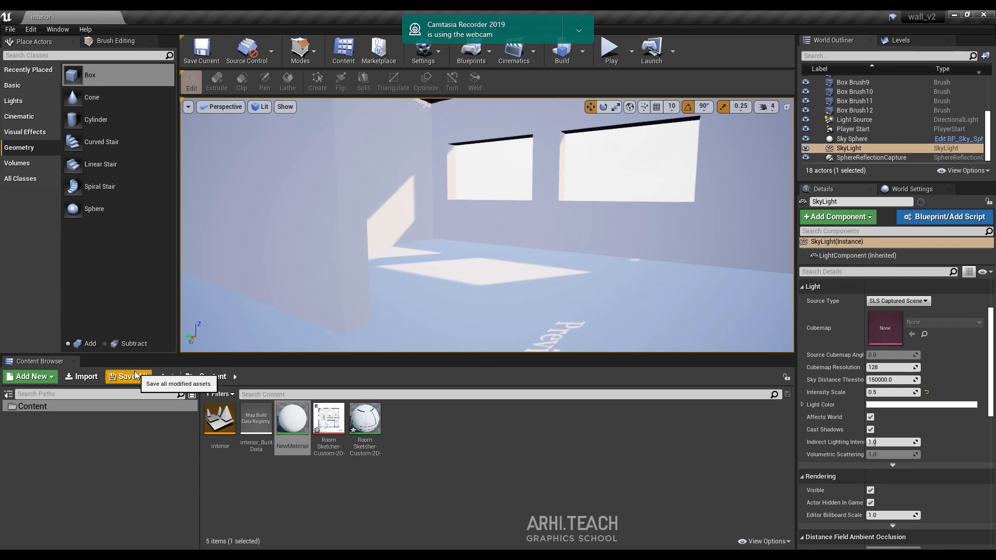
click(136, 375)
click(592, 383)
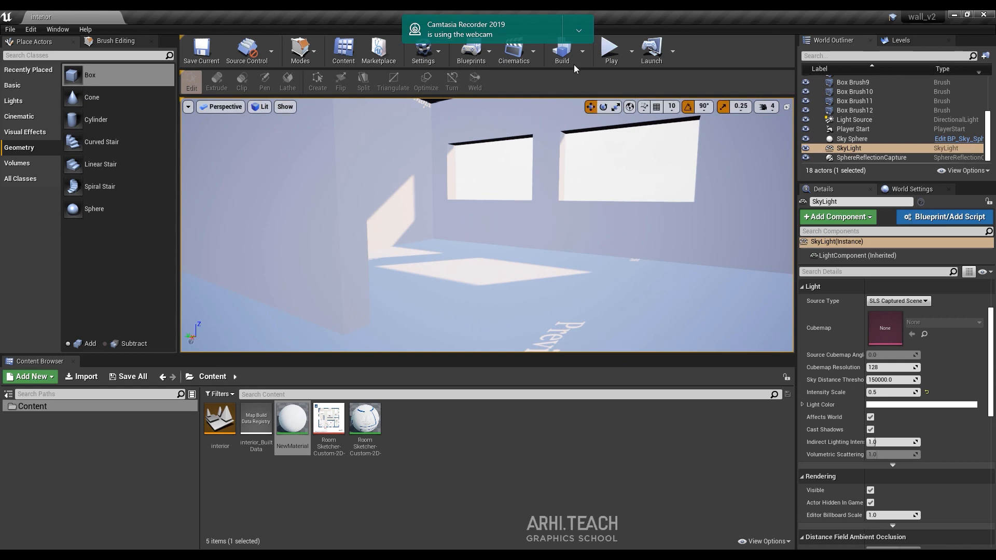
Step: Build the level's lighting and look at the baked light along the room's floor and walls
click(563, 55)
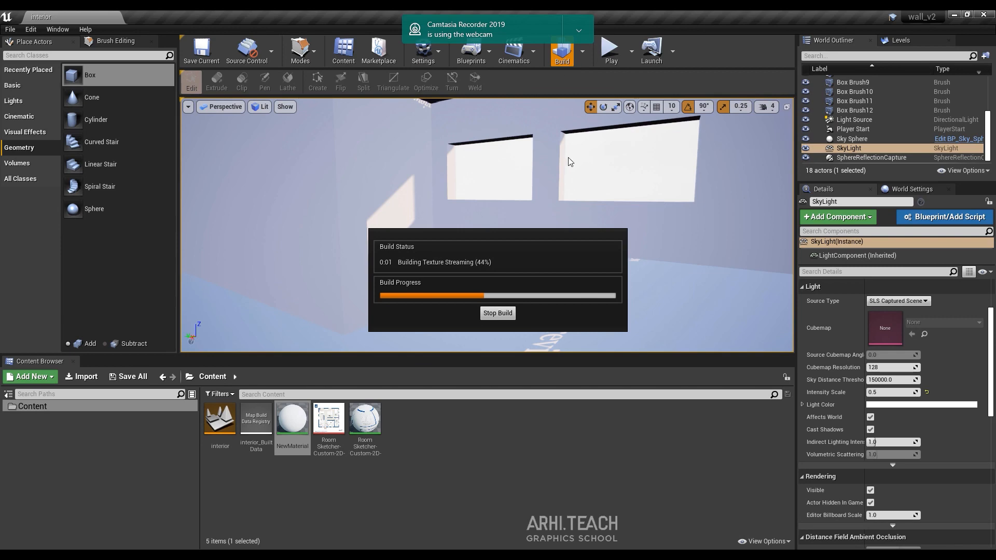
right_drag(658, 223, 426, 244)
right_drag(602, 231, 605, 254)
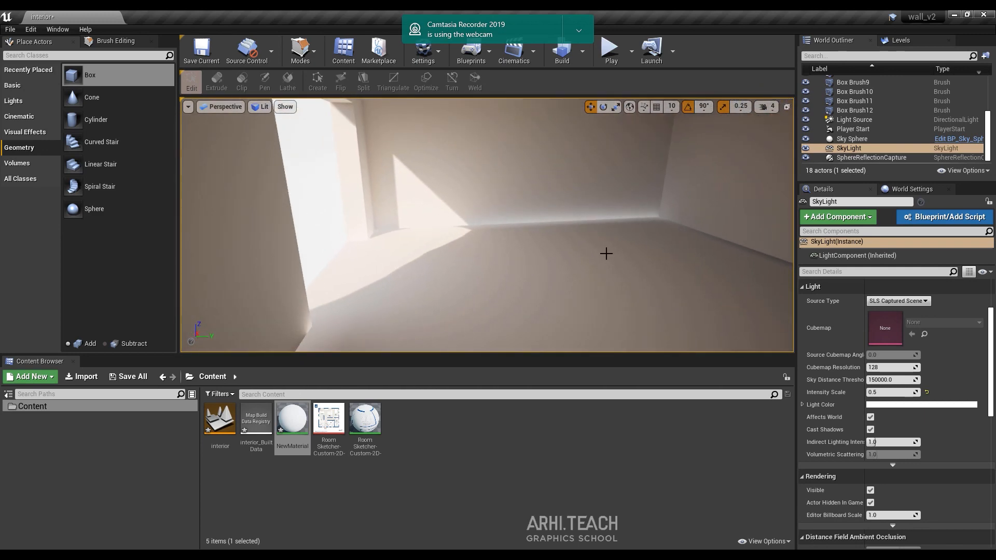
Step: Select the floor slab inside the lit room and check the lightmap resolution of its surfaces
click(678, 278)
right_drag(679, 278, 779, 280)
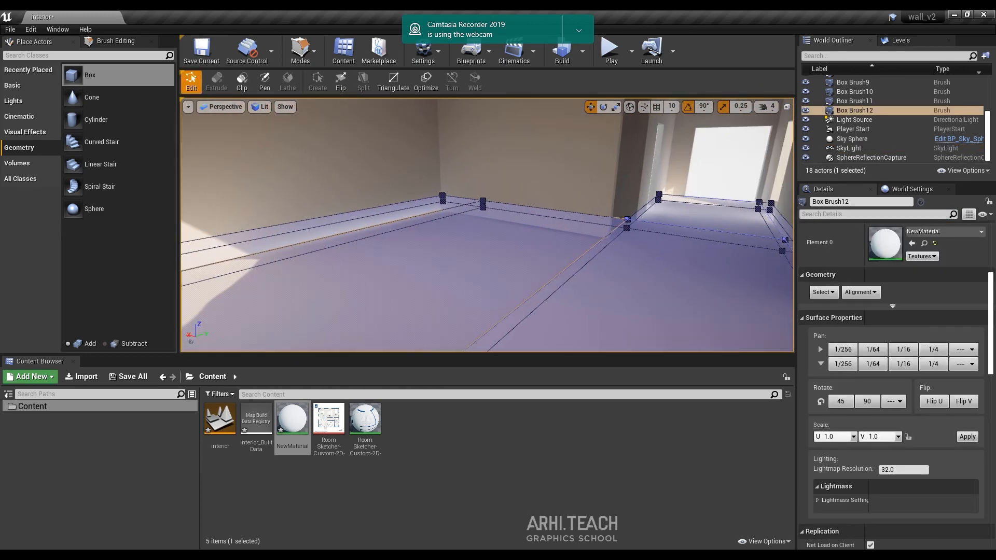
click(658, 291)
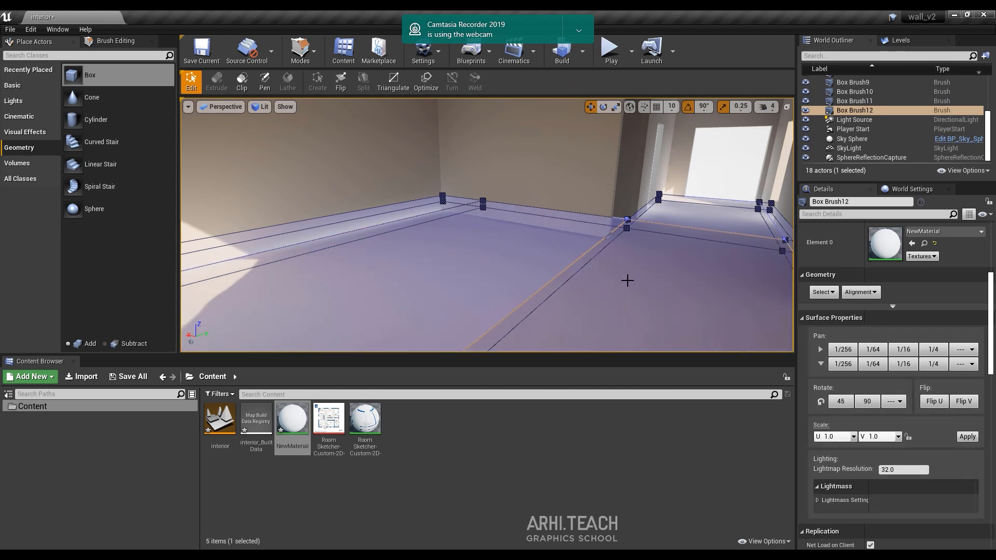
click(497, 217)
click(517, 263)
mouse_move(623, 257)
right_down()
mouse_move(641, 262)
mouse_move(642, 236)
mouse_move(630, 255)
right_up()
Step: Select the floor slab's large top face, try to add the strip beside the wall, and undo the stray wall selection
click(455, 214)
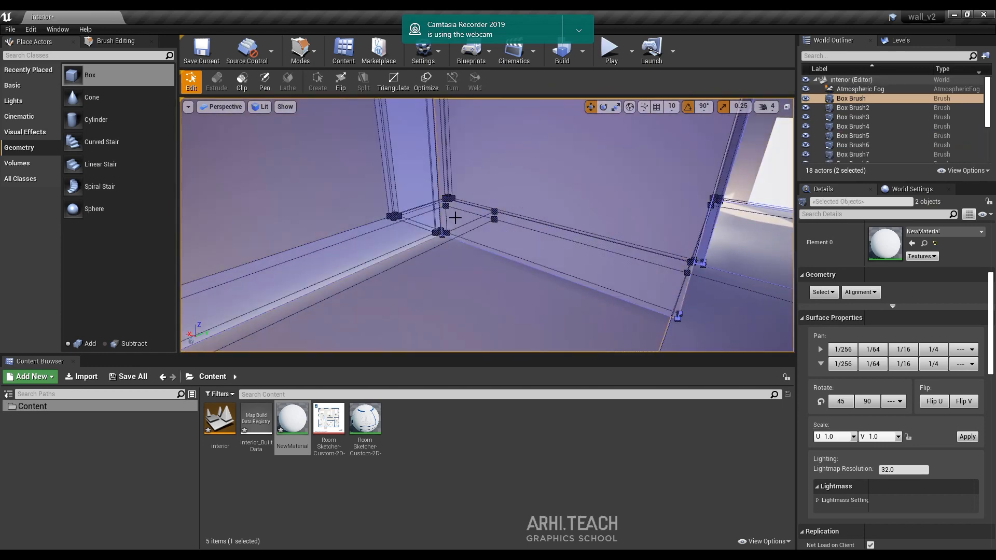
click(455, 218)
click(452, 266)
click(448, 281)
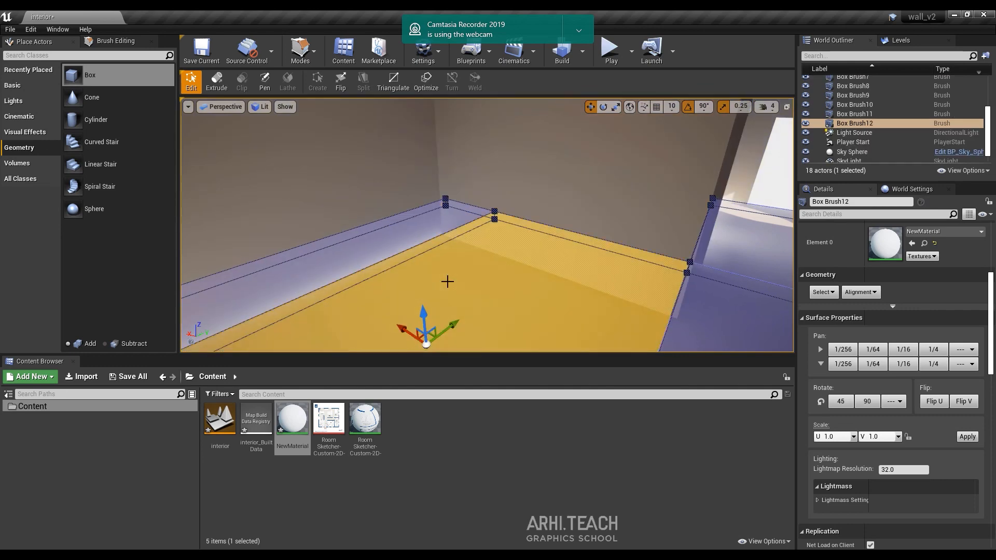
ctrl+click(431, 232)
key(ctrl+z)
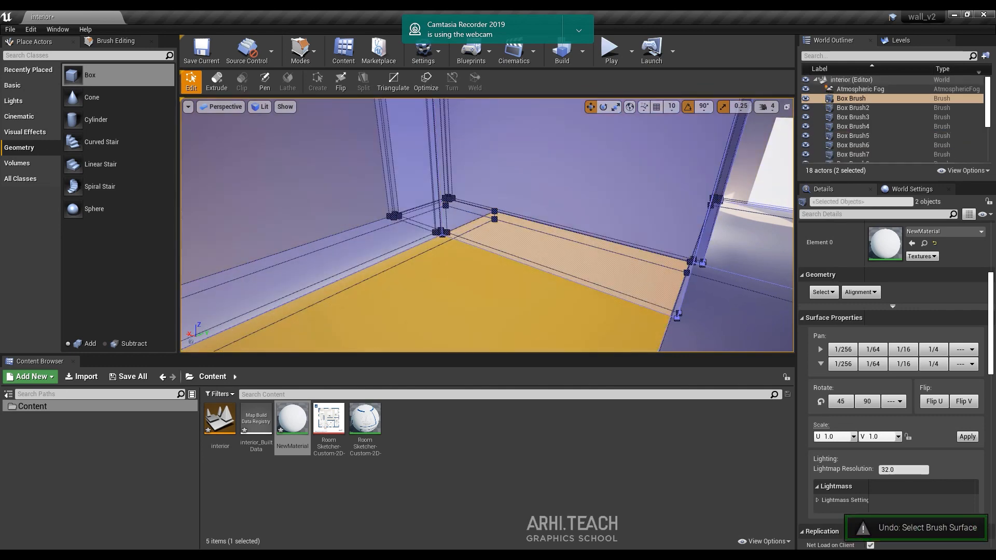
Step: Select the floor slab's surface beyond the doorway and open its lightmap resolution for editing
right_drag(550, 292, 577, 292)
click(642, 289)
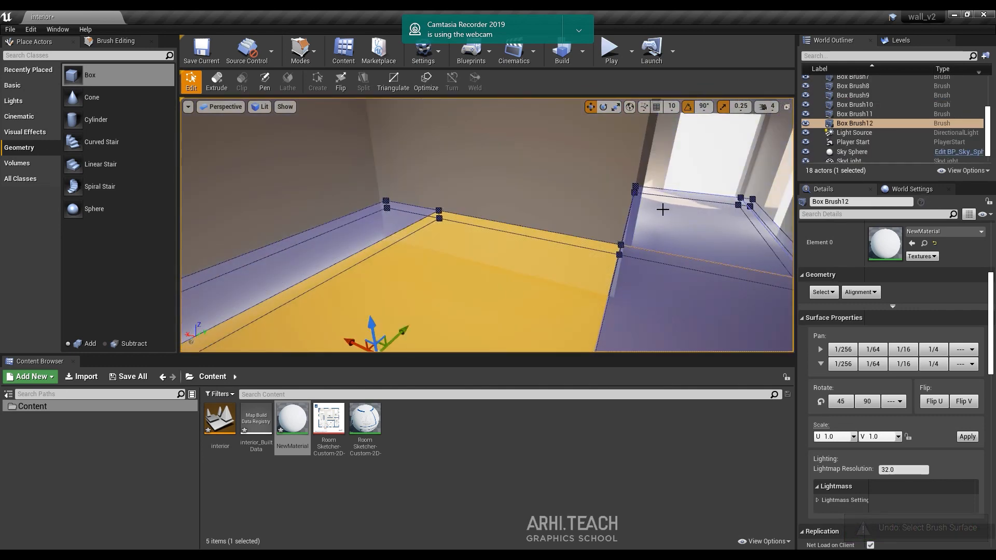
click(663, 210)
right_drag(680, 258, 710, 274)
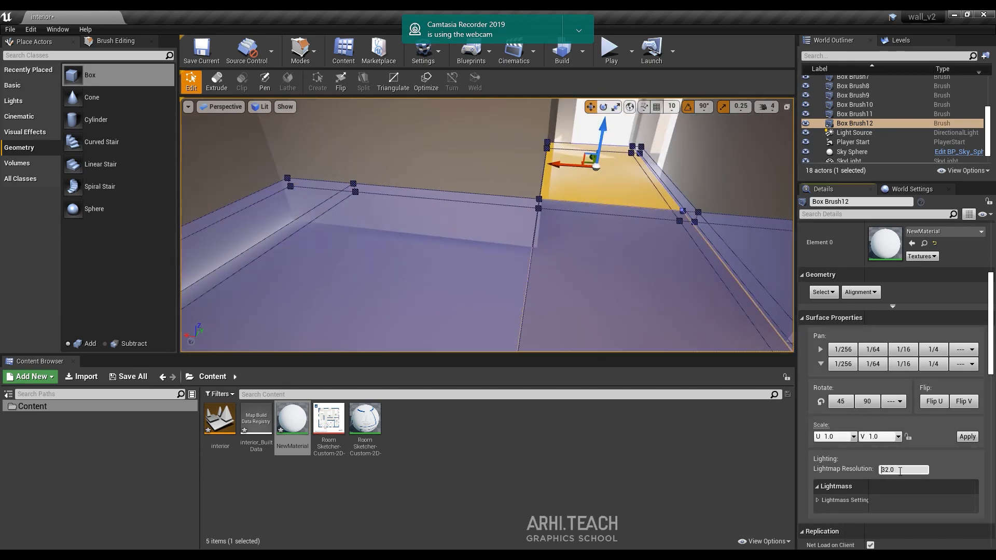
click(901, 470)
Step: Reselect the floor slab brush after the stray wall selection and show only that brush in the viewport
click(275, 218)
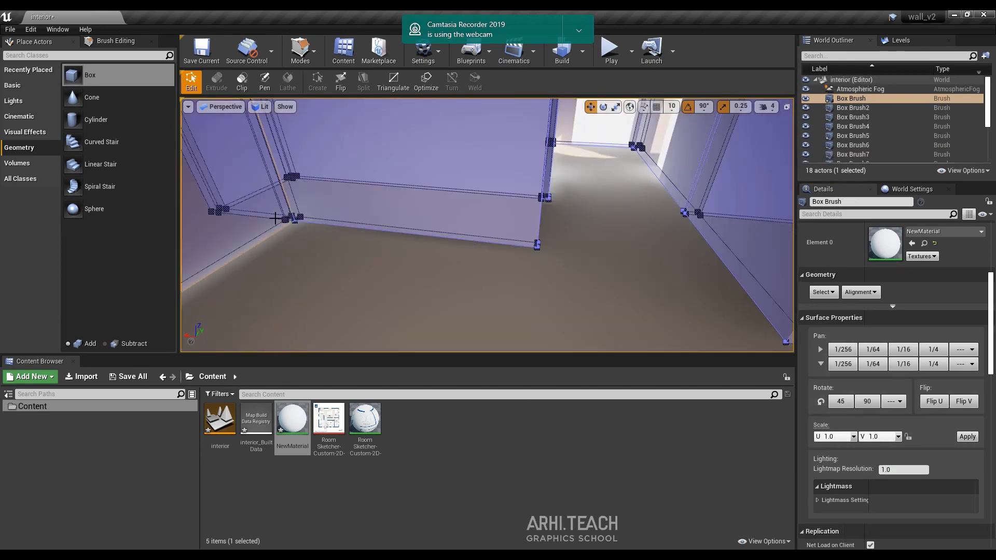
click(251, 229)
click(254, 232)
right_click(428, 278)
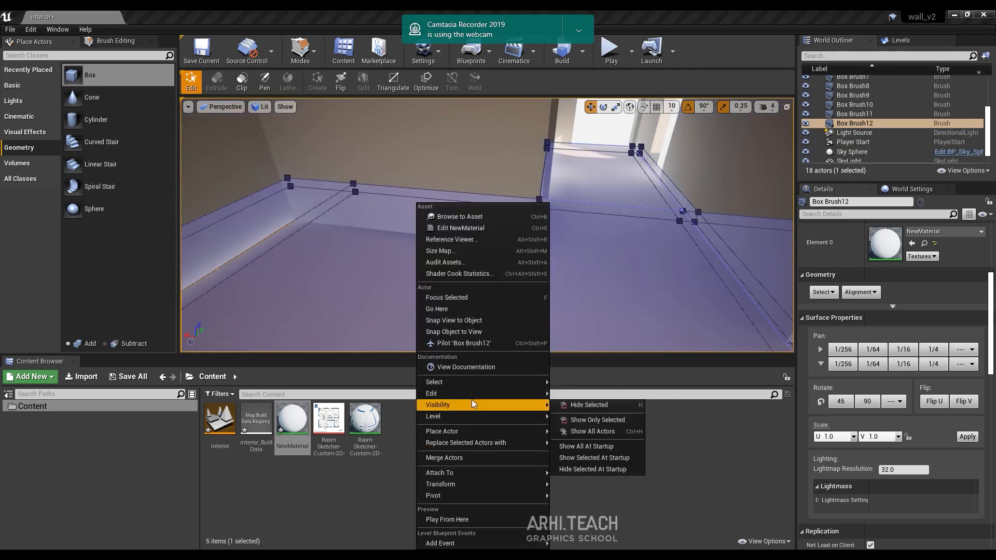
mouse_move(458, 418)
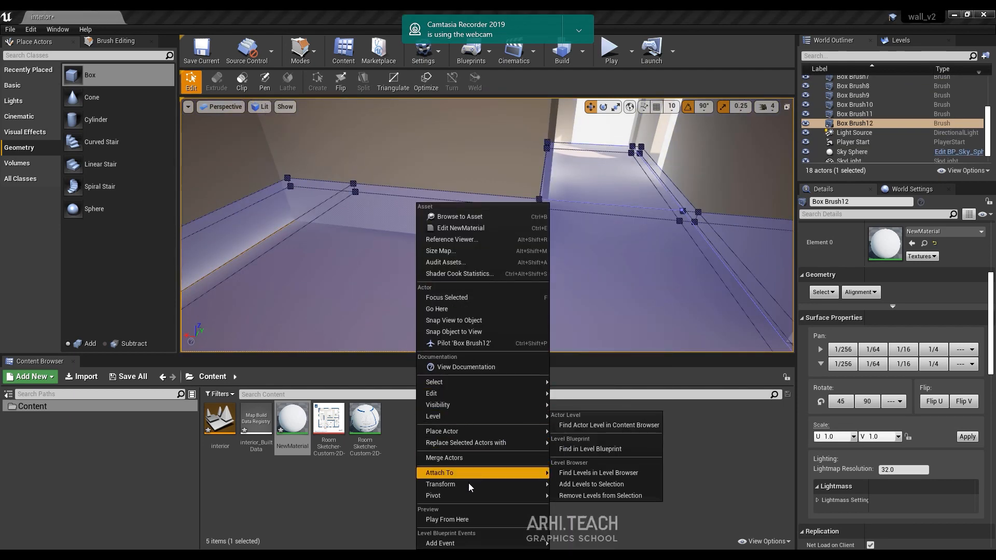
mouse_move(467, 494)
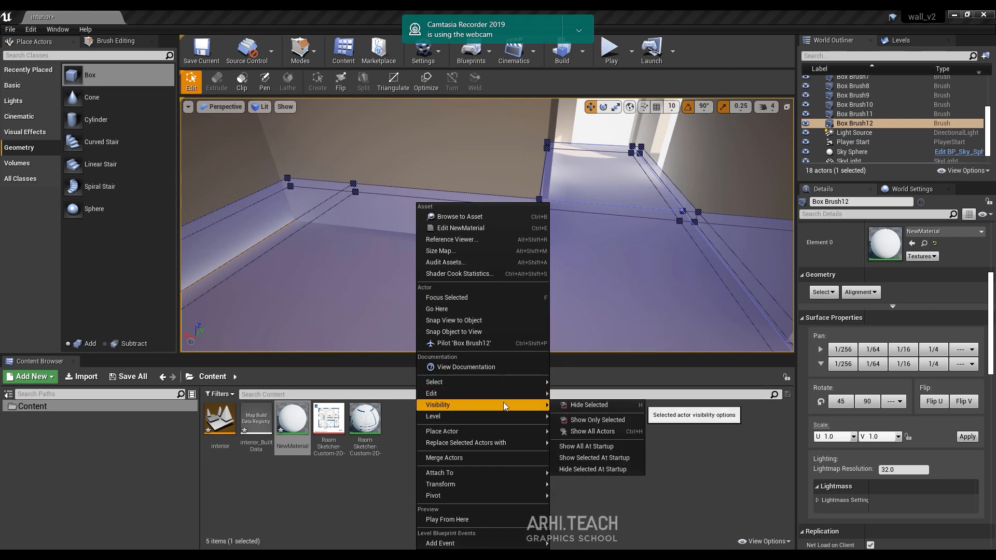
click(602, 422)
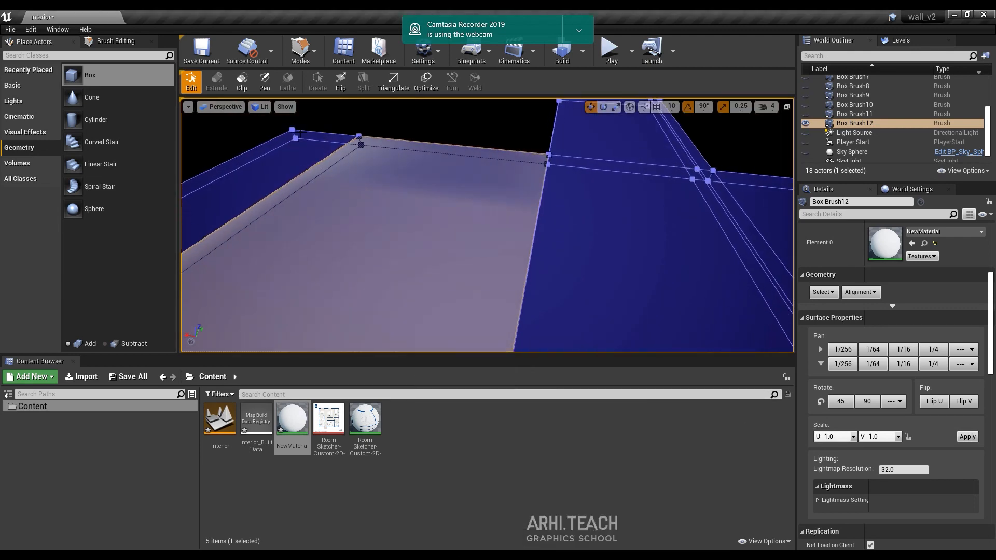
Step: Add the floor slab's remaining top surfaces and the area beyond the doorway to the selection, and set their lightmap resolution to 1
right_drag(479, 186, 490, 207)
ctrl+click(593, 202)
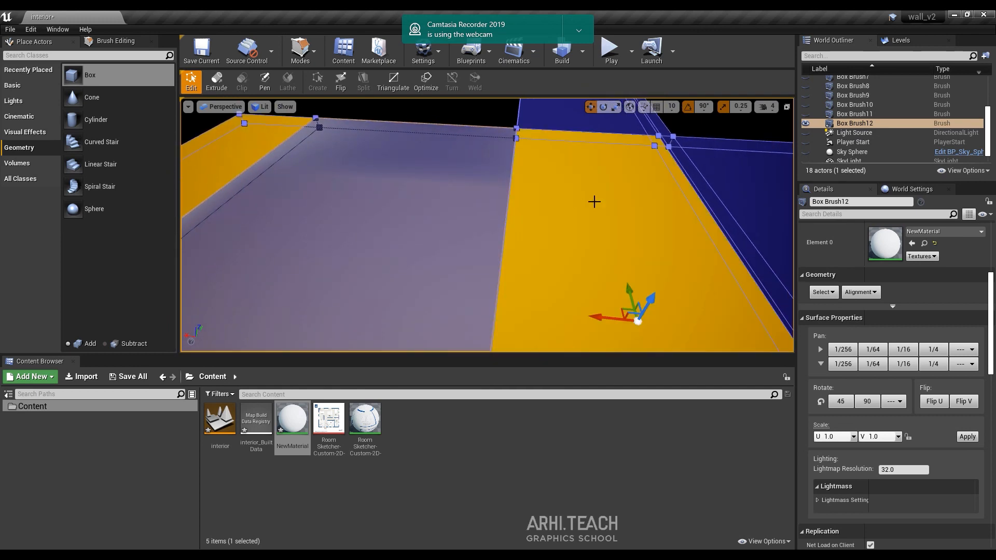
scroll(594, 202, down, 4)
ctrl+click(683, 238)
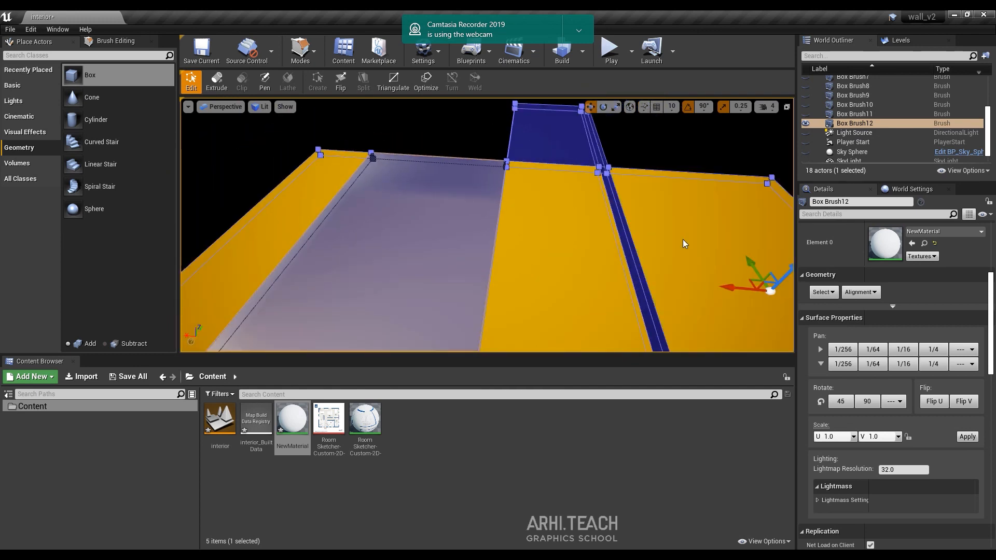
ctrl+click(617, 204)
ctrl+click(542, 142)
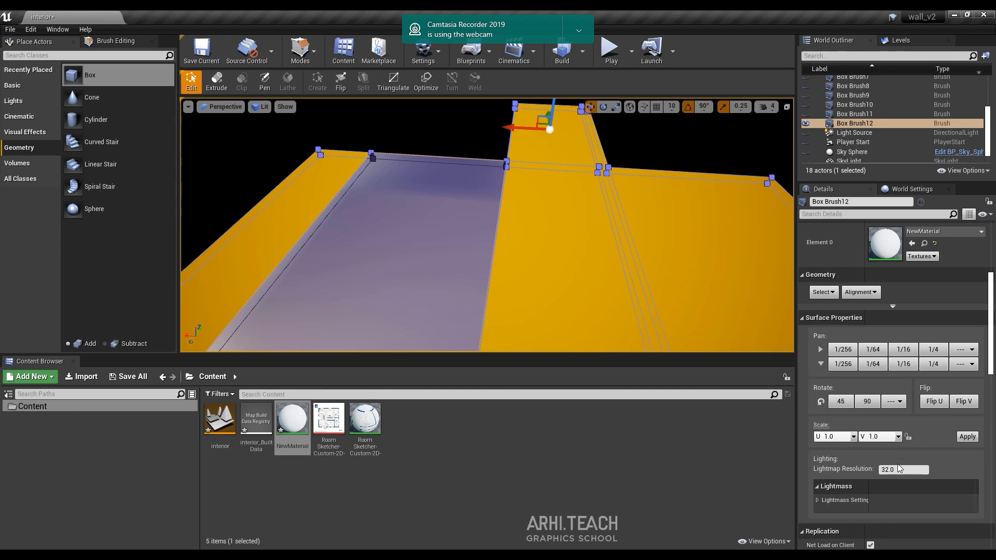
text(1)
key(Return)
Step: Show all hidden actors again and return to the inside of the room
right_drag(633, 183, 621, 159)
scroll(633, 184, down, 3)
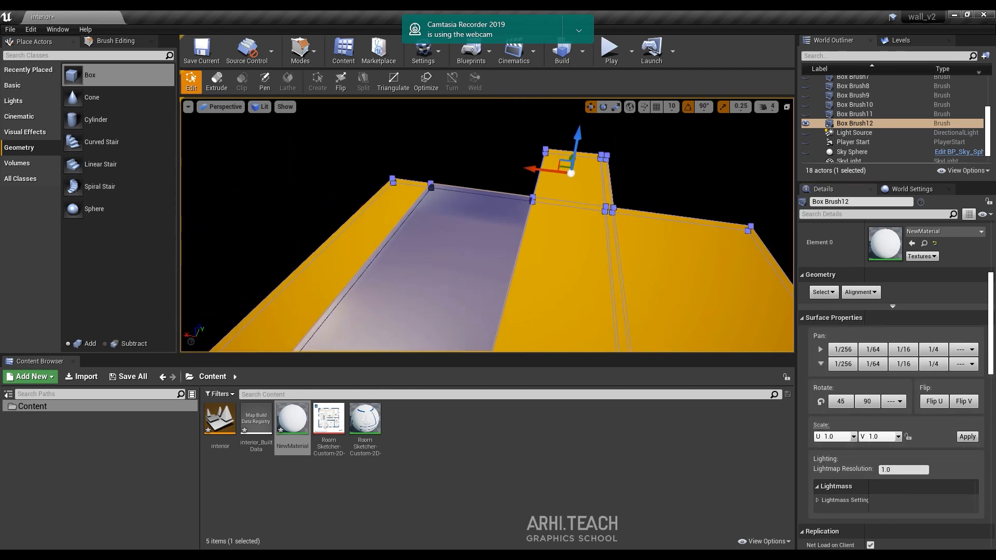
key(ctrl+h)
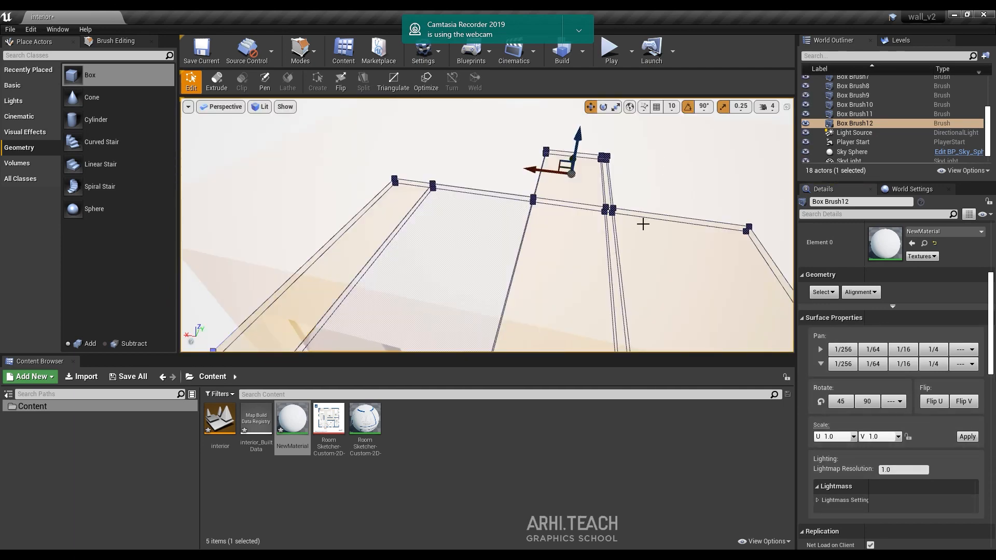
scroll(643, 223, up, 3)
right_drag(643, 222, 631, 153)
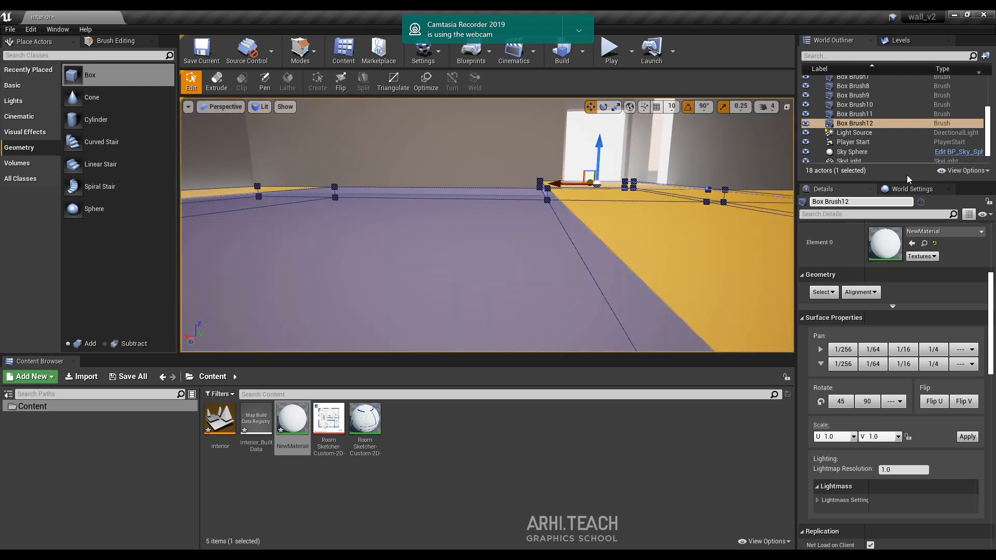
Step: Switch to the left orthographic view and select the floor slab's side where it meets the bottom of the wall
click(222, 108)
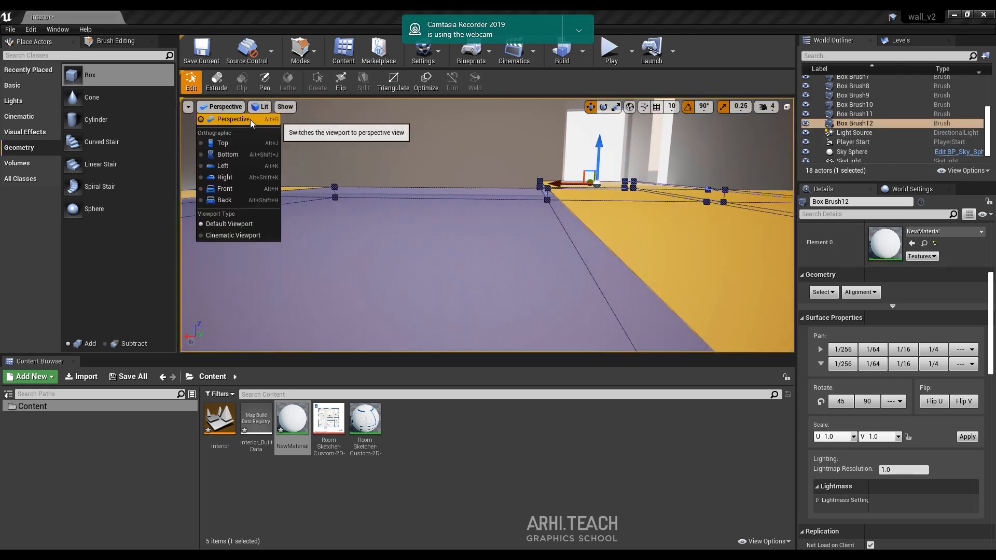
click(227, 164)
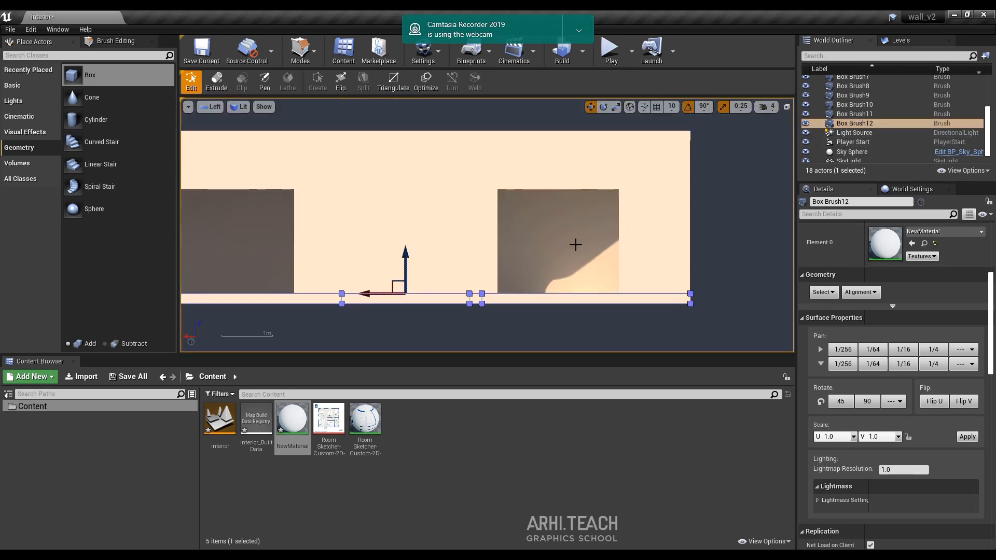
scroll(501, 239, down, 5)
scroll(499, 240, up, 15)
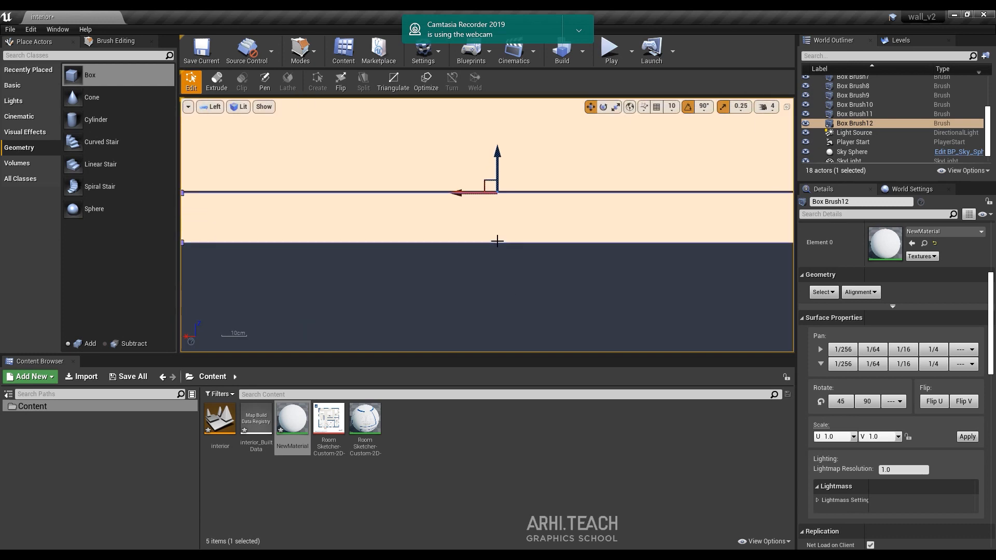
click(521, 345)
click(502, 203)
scroll(496, 191, up, 3)
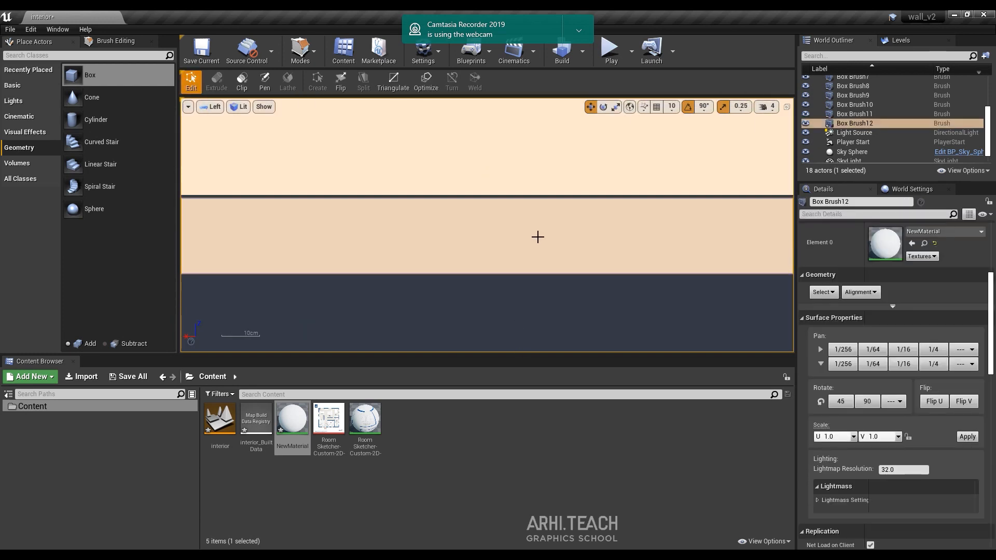
Step: Move the floor slab up vertically in the left view to close the thin gap beneath the wall
scroll(537, 236, down, 6)
right_drag(716, 189, 503, 195)
scroll(618, 241, down, 6)
scroll(787, 232, up, 2)
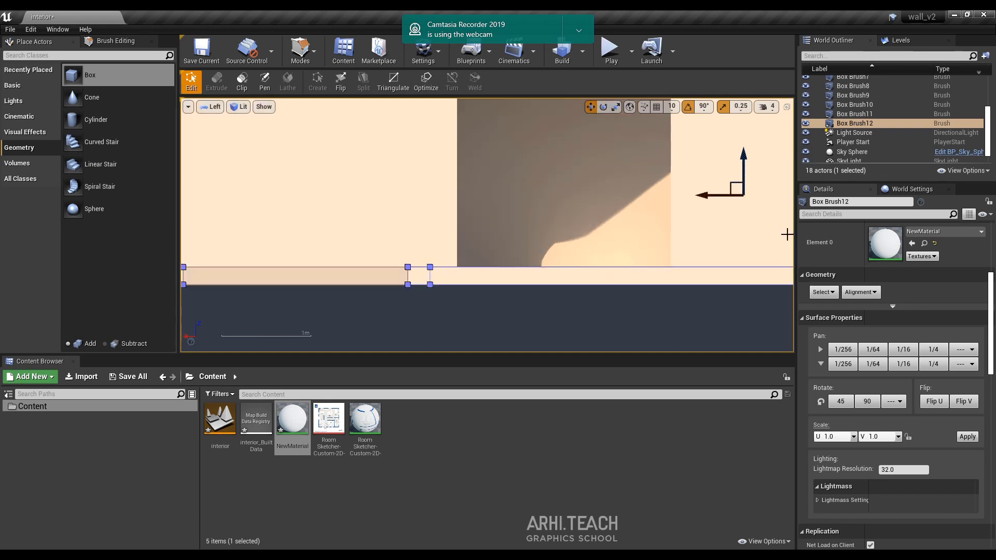
scroll(643, 238, up, 2)
scroll(643, 238, up, 3)
scroll(559, 211, down, 1)
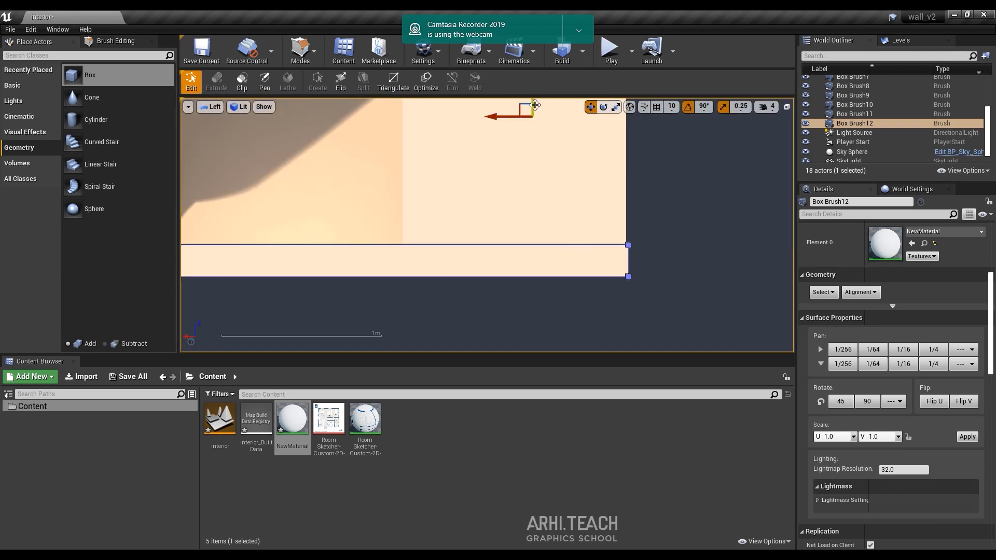
scroll(541, 140, up, 2)
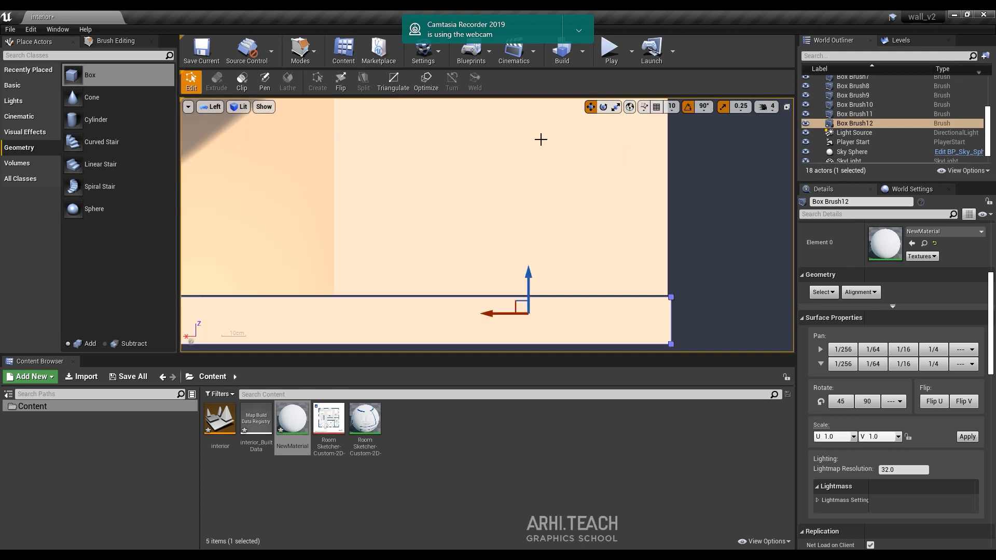
scroll(547, 227, up, 3)
scroll(536, 244, up, 2)
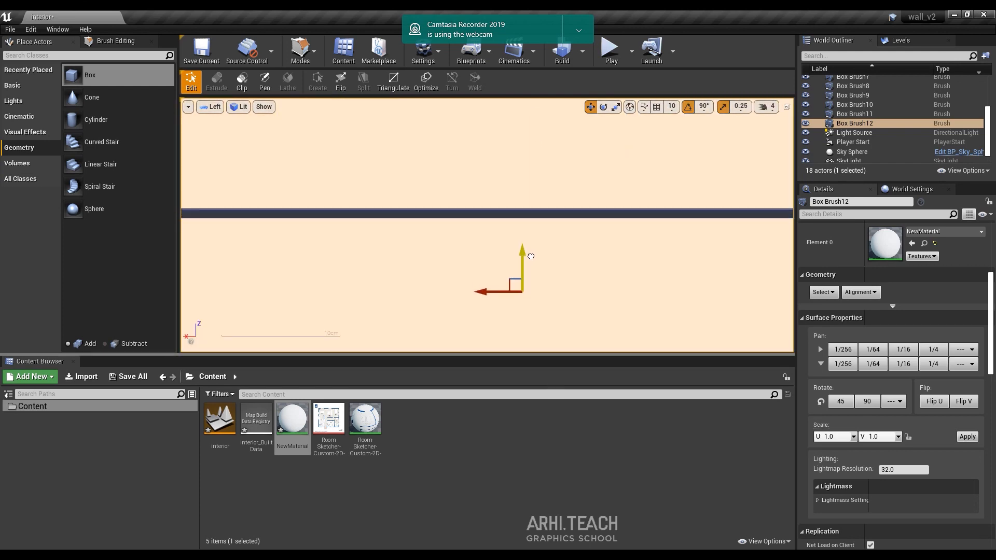
drag(530, 255, 531, 255)
scroll(574, 175, down, 10)
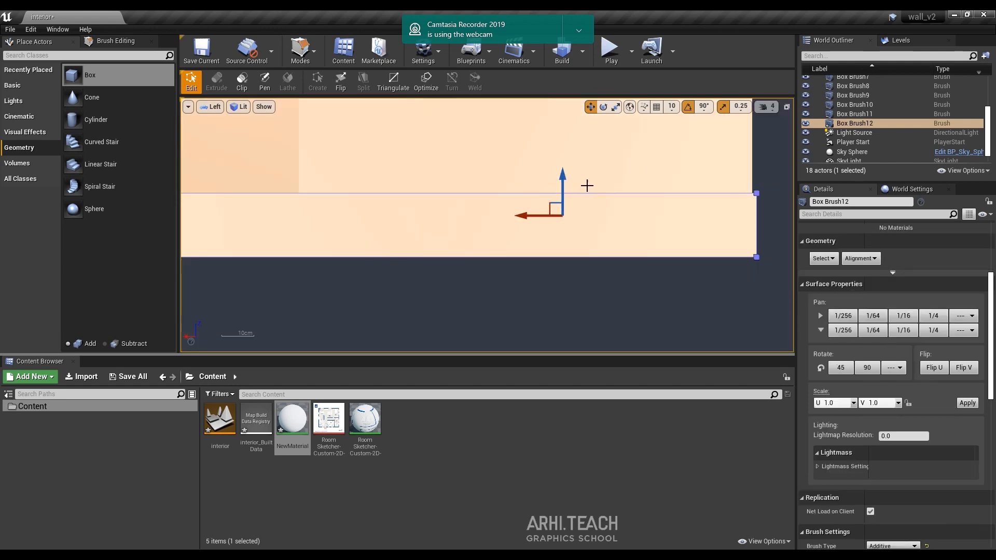
Step: Return to the perspective view and set the lightmap resolution of the plain wall adjoining the window wall to 1
key(alt+g)
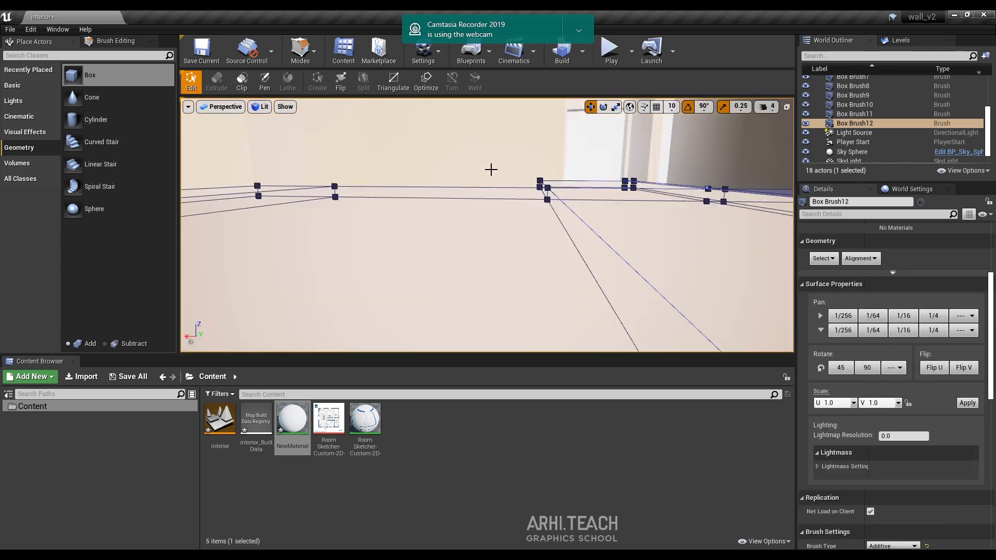
scroll(511, 166, down, 5)
mouse_move(511, 166)
right_down()
mouse_move(511, 135)
mouse_move(529, 140)
mouse_move(529, 106)
mouse_move(571, 111)
mouse_move(579, 151)
mouse_move(577, 127)
mouse_move(650, 99)
mouse_move(563, 167)
right_up()
key(w)
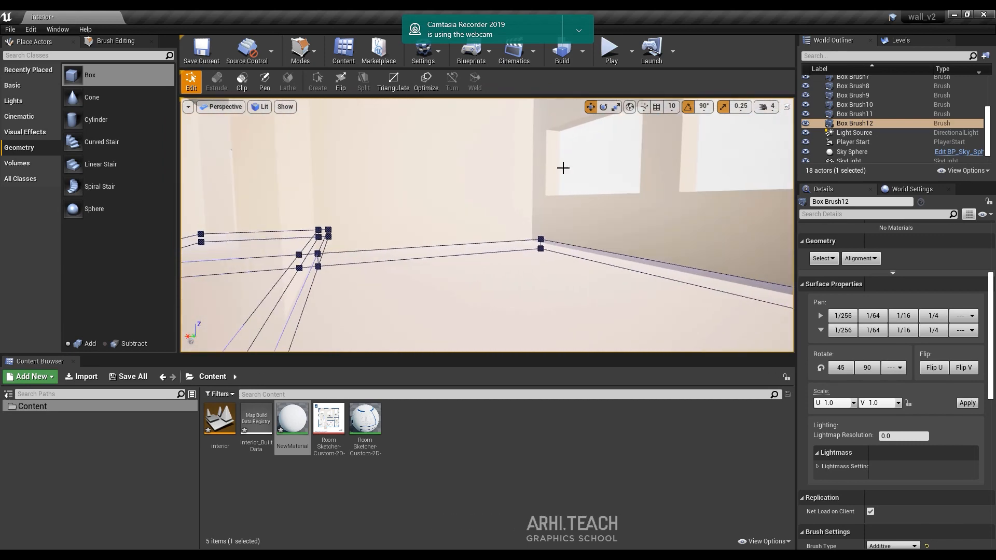
click(570, 237)
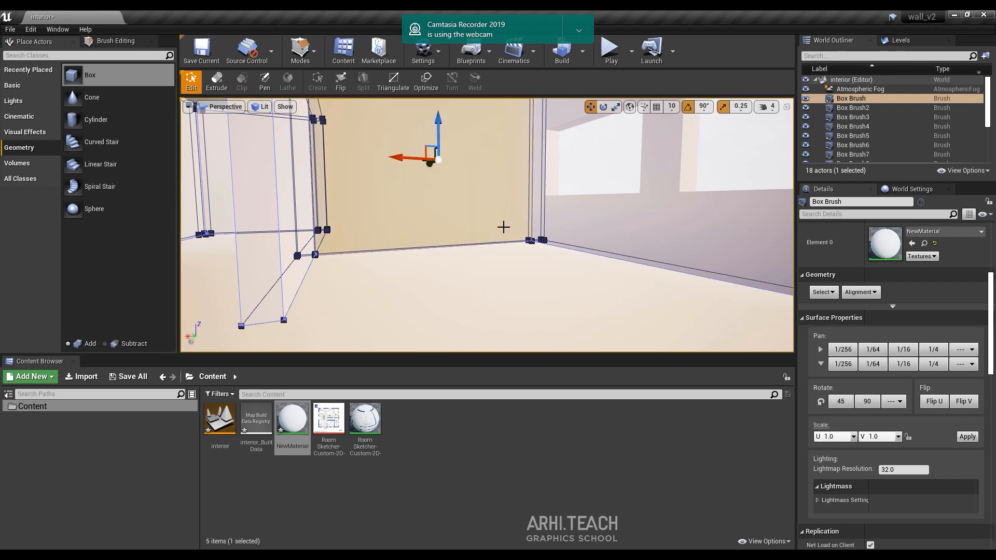
click(899, 470)
text(1)
right_drag(600, 283, 364, 278)
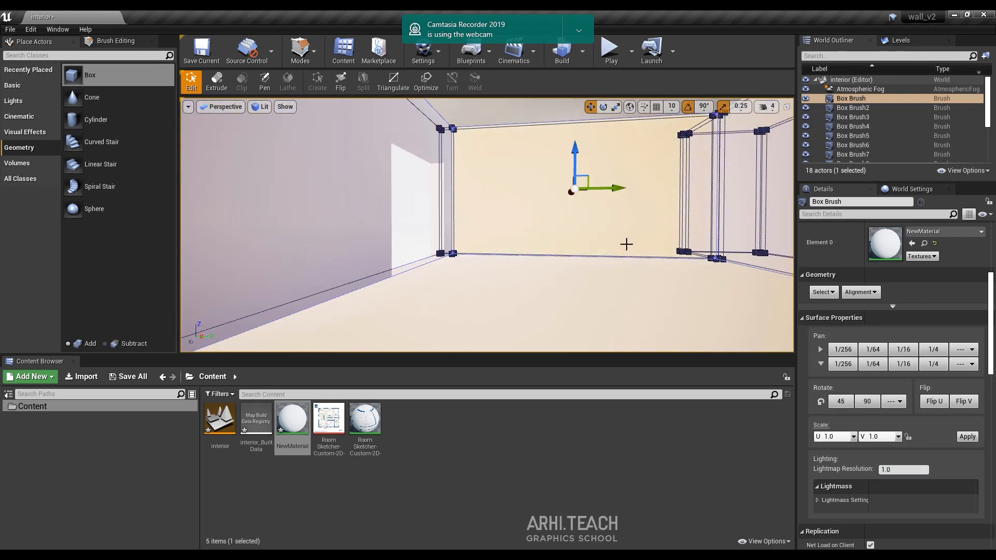
Step: Select the other interior wall and ceiling surfaces one after another and check their lightmap resolution
click(405, 146)
right_drag(405, 145, 685, 156)
right_drag(456, 196, 502, 196)
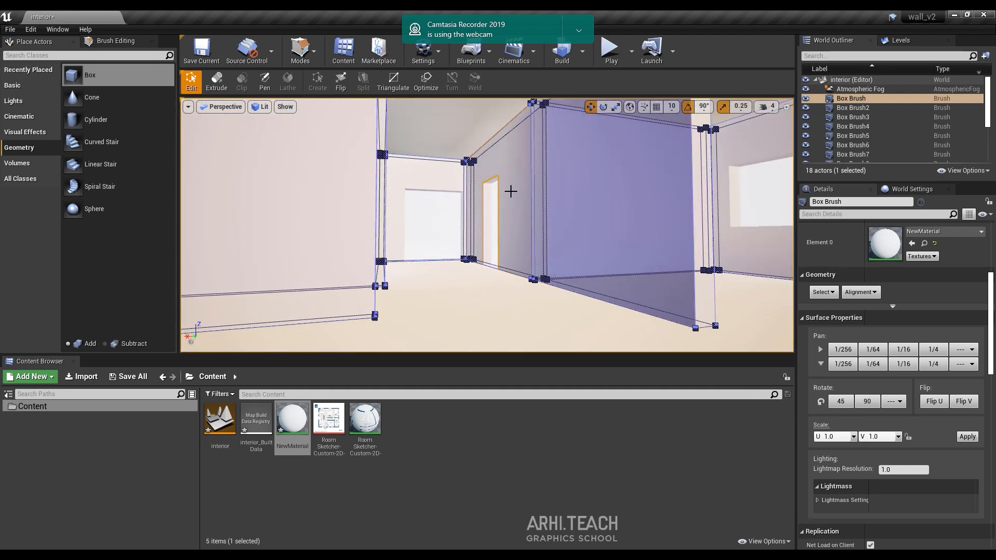
click(540, 156)
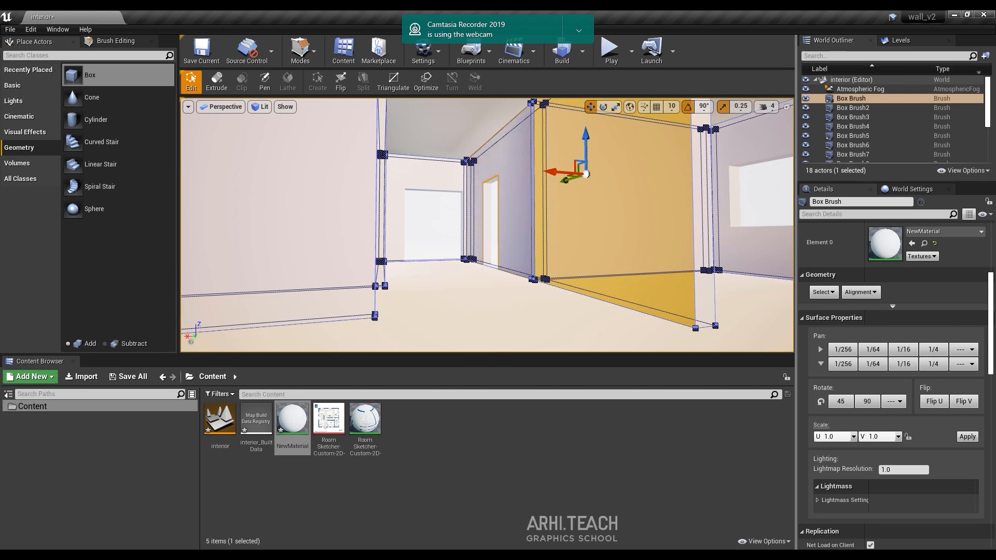
click(411, 281)
key(w)
right_drag(410, 174, 410, 162)
click(411, 174)
mouse_move(471, 188)
right_down()
mouse_move(460, 175)
mouse_move(483, 169)
mouse_move(503, 139)
right_up()
click(469, 170)
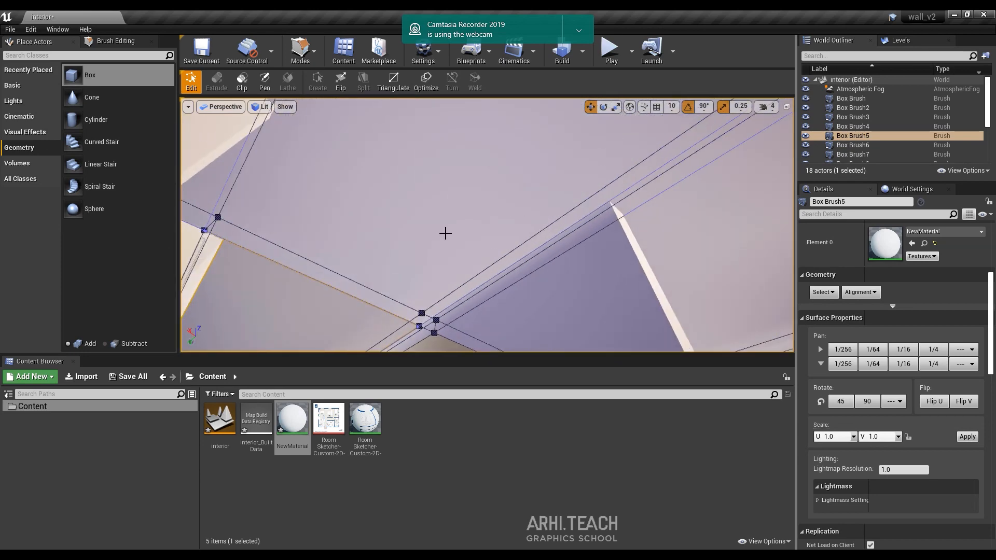
Step: Select the corridor wall with the narrow doorway and set its lightmap resolution to 1
click(449, 239)
right_drag(465, 194, 443, 262)
key(s)
click(454, 218)
scroll(453, 217, up, 3)
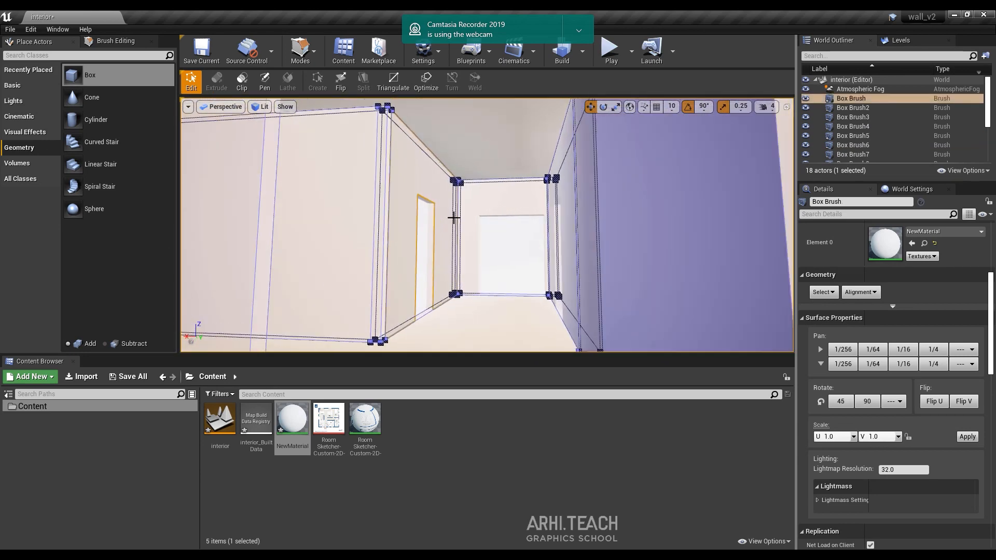
mouse_move(454, 217)
right_down()
mouse_move(474, 224)
mouse_move(455, 232)
mouse_move(456, 245)
right_up()
key(s)
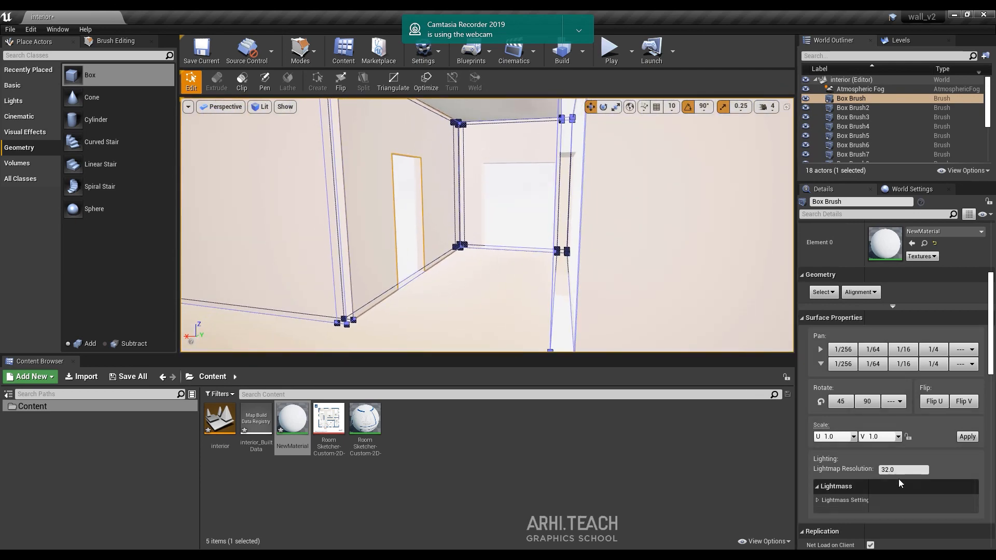
key(BackSpace)
key(BackSpace)
key(BackSpace)
key(BackSpace)
text(1)
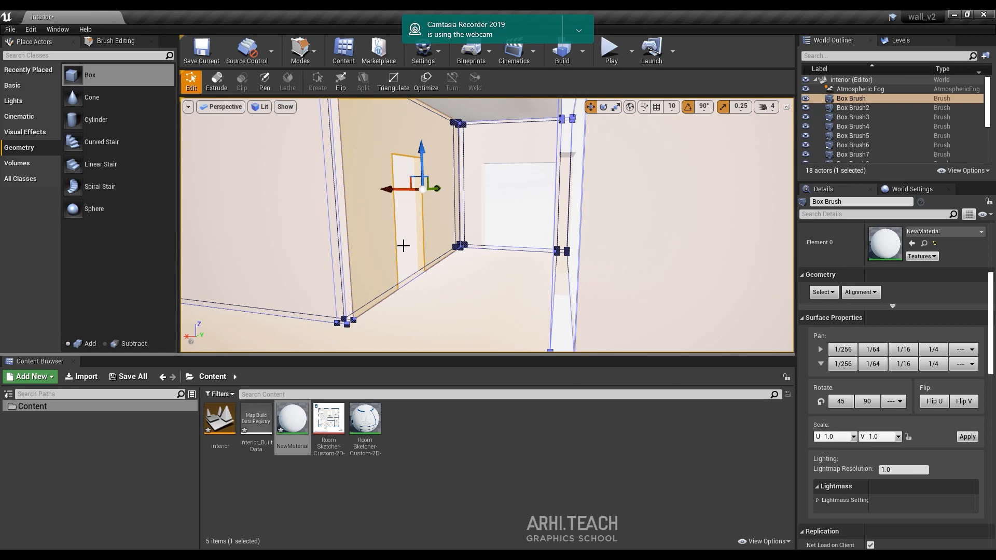
Step: Select the corridor's end wall around the large opening and the adjacent walls, and check their lightmap resolution
scroll(384, 246, up, 3)
ctrl+click(523, 232)
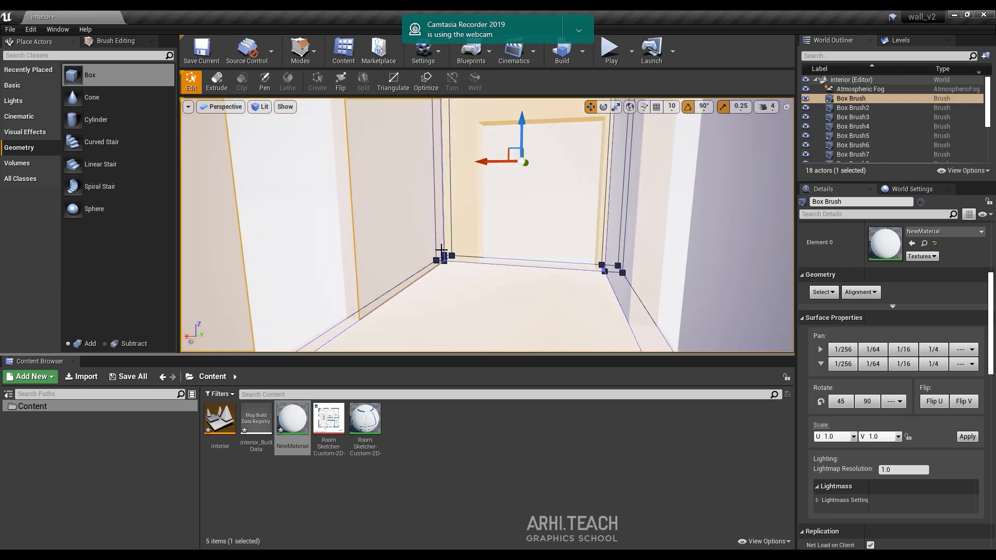
right_drag(522, 233, 649, 247)
key(s)
key(a)
right_drag(441, 256, 487, 283)
ctrl+click(493, 253)
key(d)
key(a)
Step: Close brush editing, select the inner side and top faces of the corridor's large end opening, and set their lightmap resolution to 1
click(151, 41)
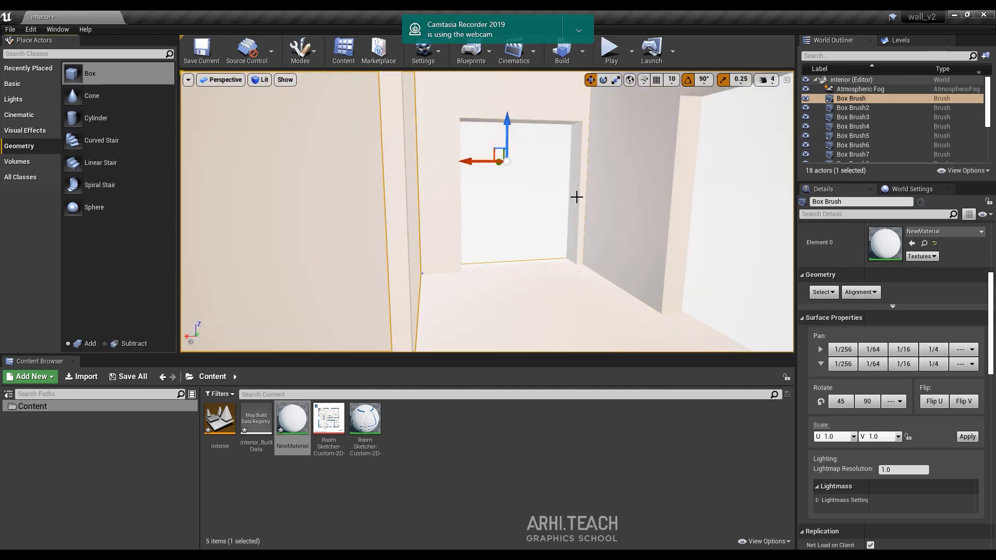
click(570, 170)
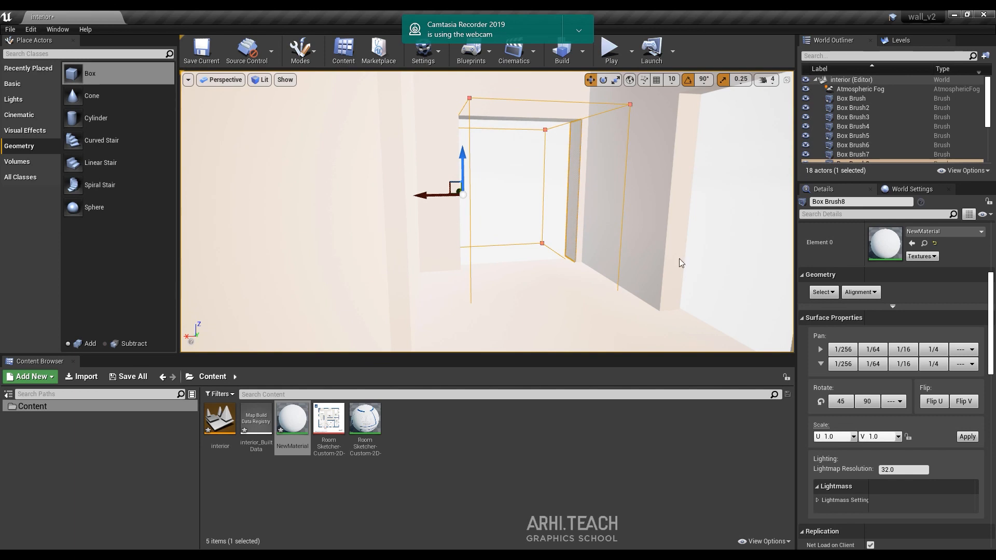
right_click(680, 262)
click(574, 152)
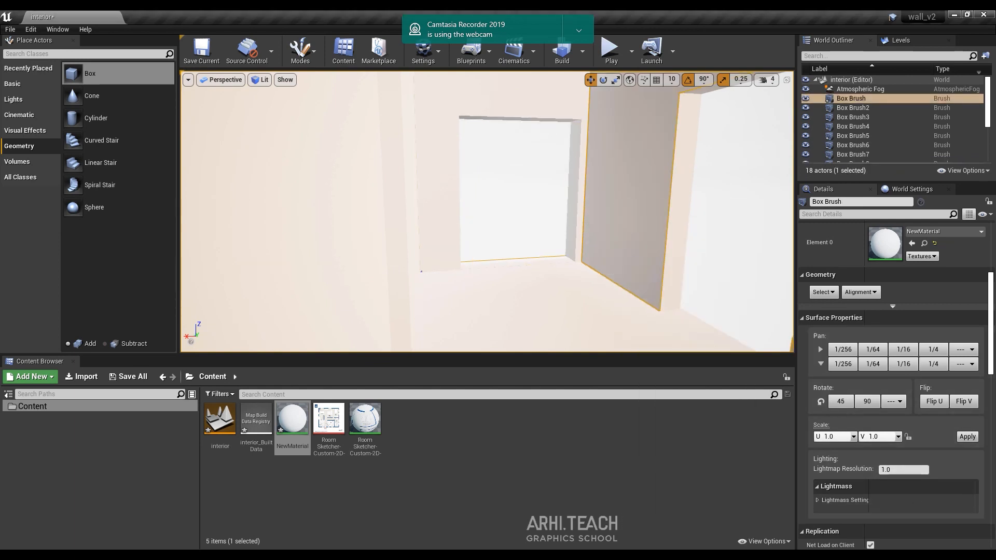
right_drag(574, 152, 574, 103)
right_drag(624, 138, 625, 76)
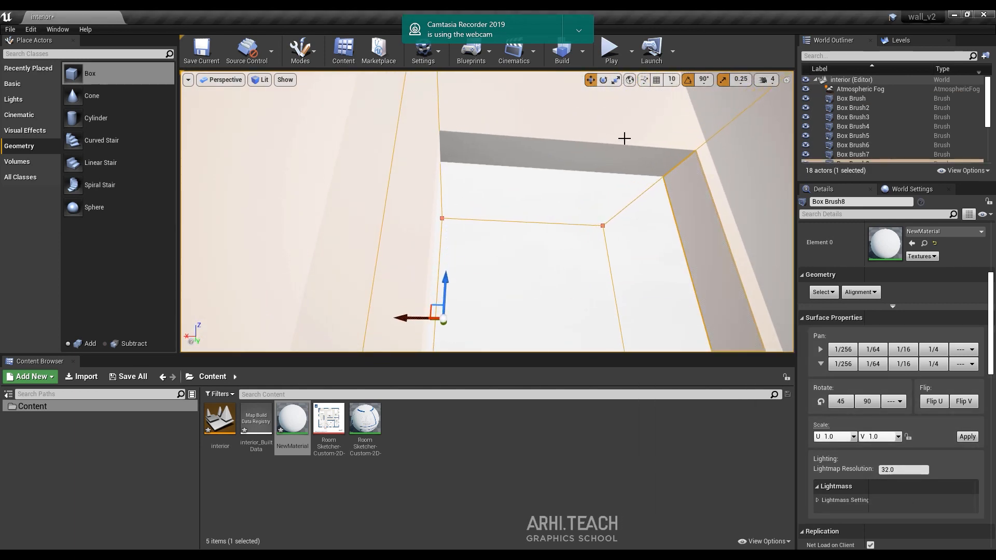
click(630, 166)
alt+drag(674, 202, 545, 221)
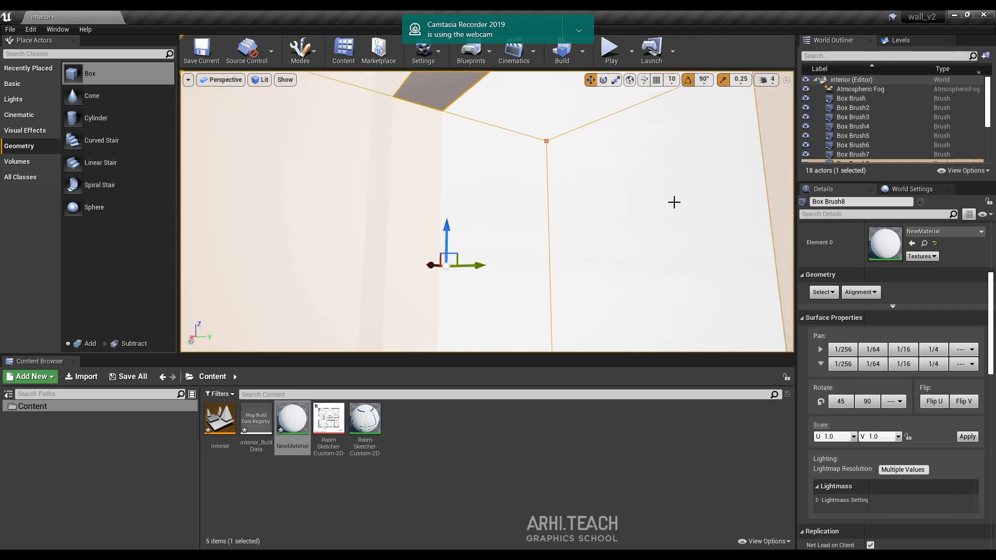
ctrl+click(428, 162)
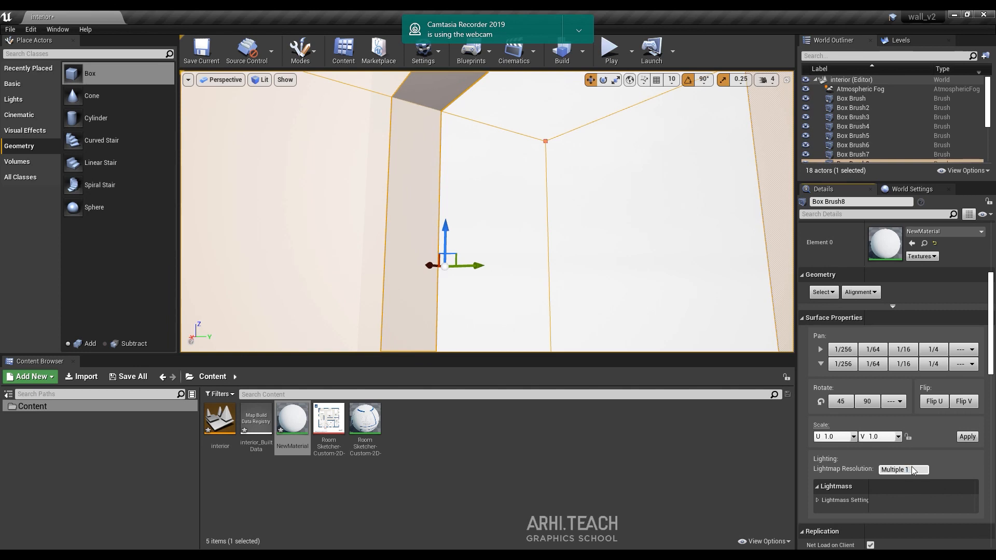
drag(871, 476, 866, 477)
text(1)
Step: Select the top and side reveals of the Box Brush7 doorway and set their lightmap resolution to 1
right_drag(575, 346, 597, 332)
right_drag(478, 200, 687, 195)
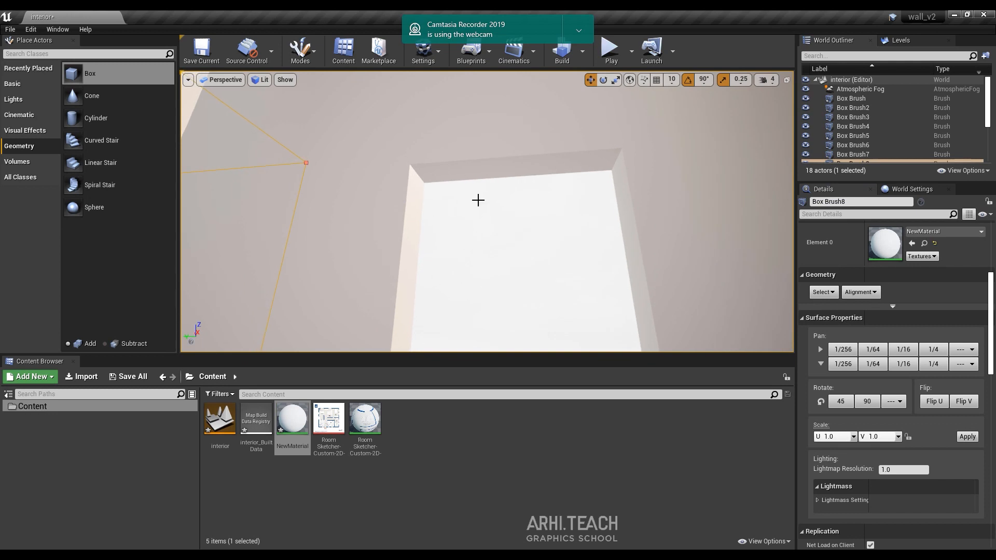
click(503, 178)
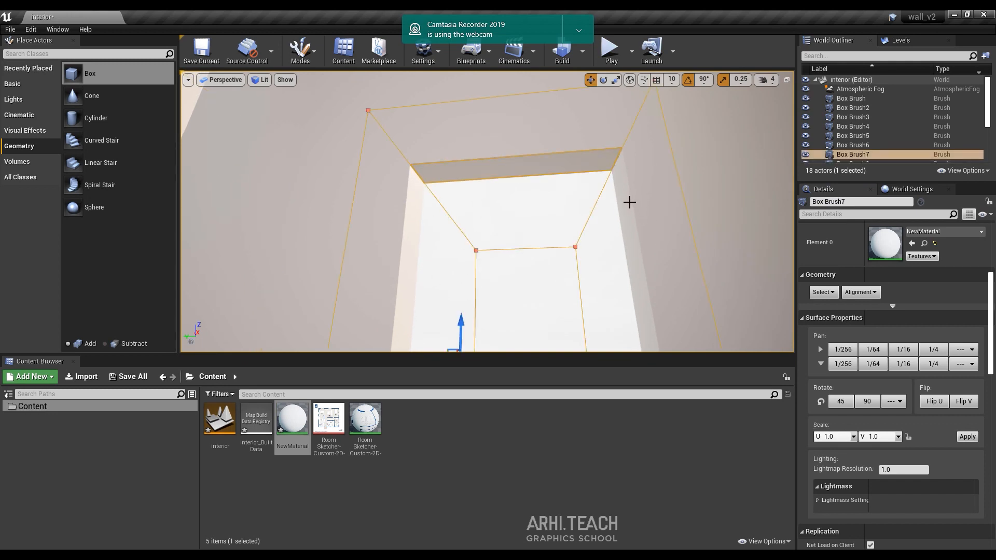
click(627, 203)
mouse_move(615, 206)
right_down()
mouse_move(618, 228)
mouse_move(659, 252)
right_up()
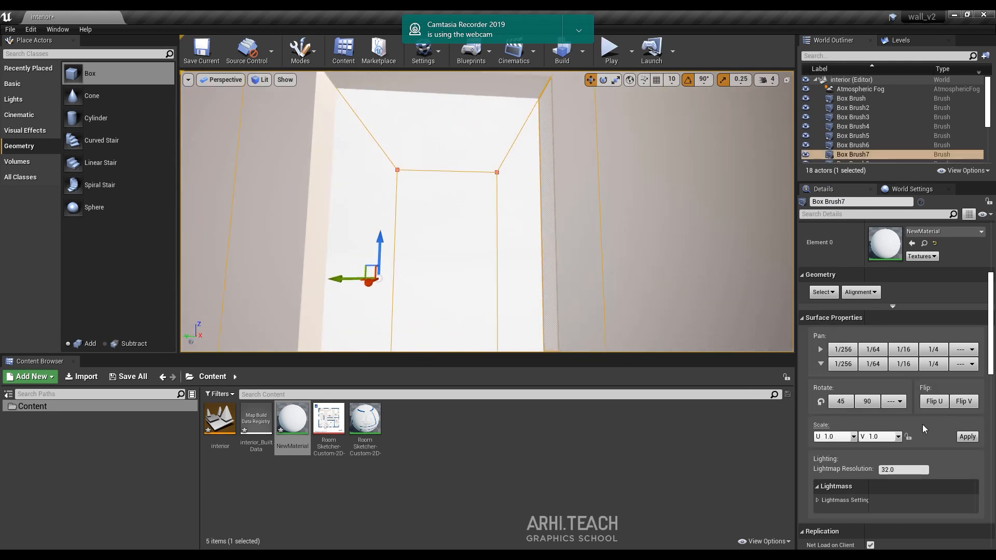
right_drag(592, 208, 514, 209)
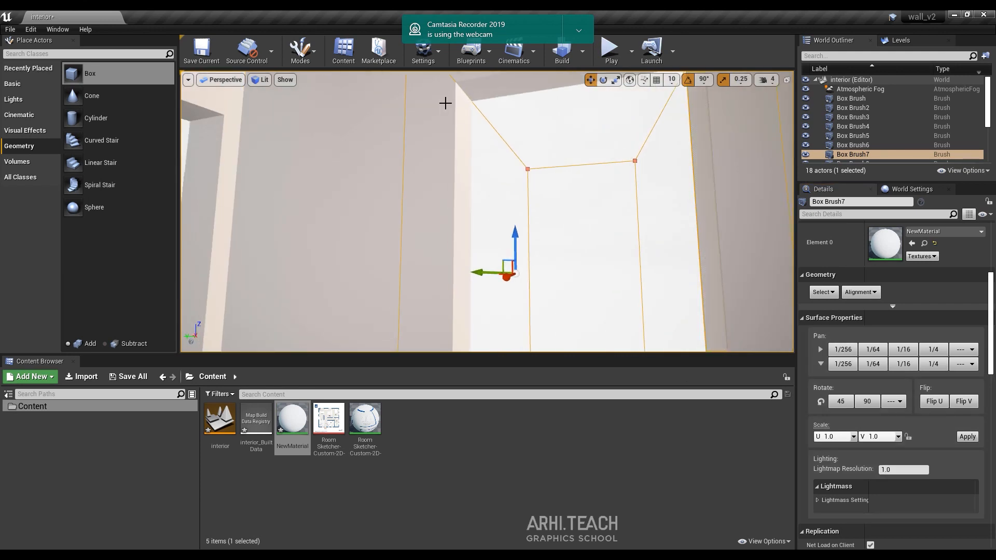
click(458, 120)
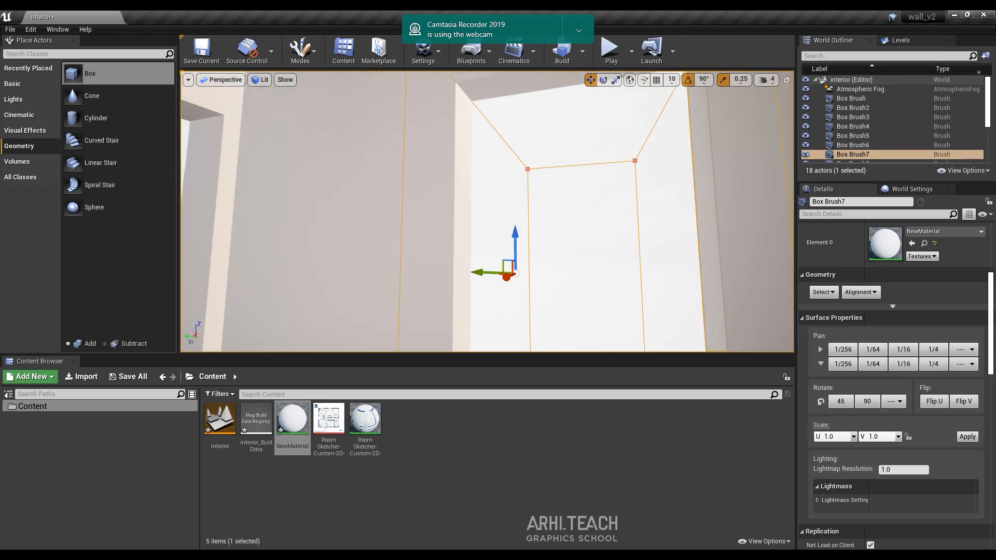
click(895, 468)
text(1)
Step: Select the inner faces of the Box Brush9 opening and set their lightmap resolution to 1
right_drag(595, 289, 788, 265)
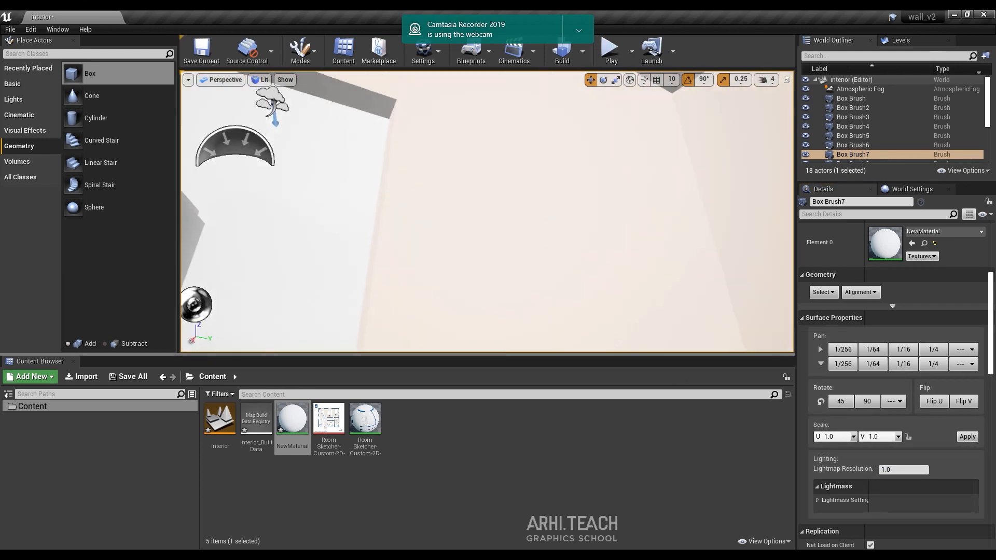
right_drag(483, 159, 670, 179)
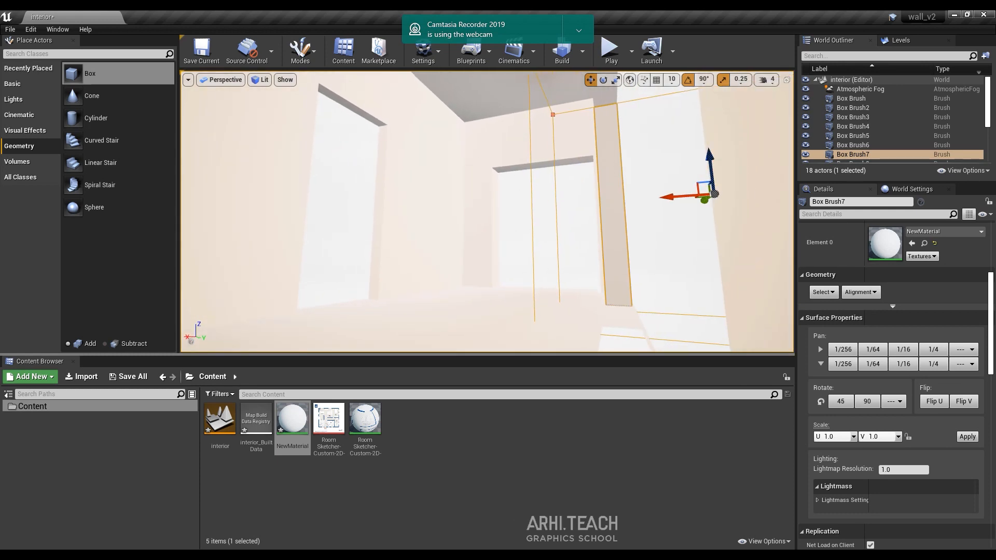
click(354, 107)
click(380, 160)
right_drag(380, 160, 250, 197)
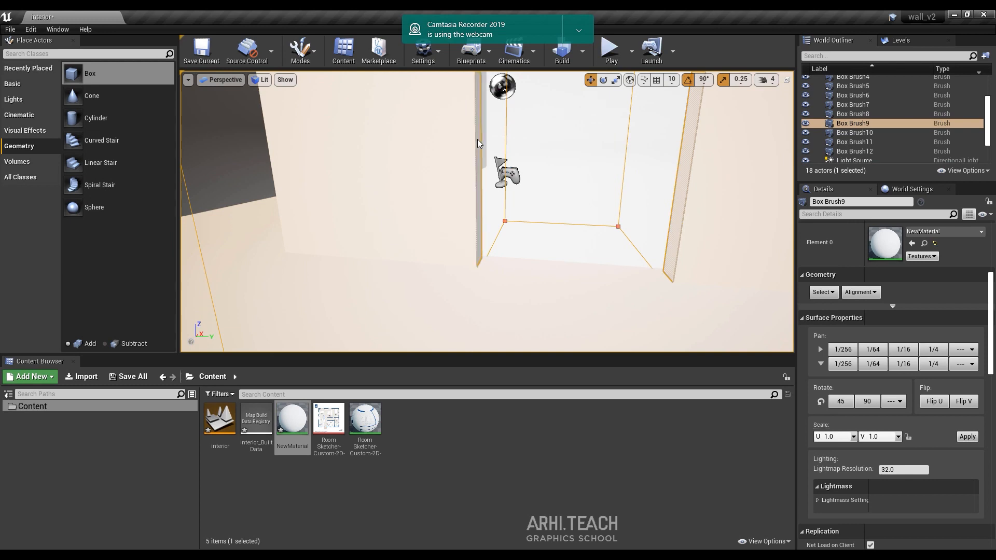
click(912, 470)
text(1)
Step: Select the reveal faces of the neighbouring Box Brush10 opening and set their lightmap resolution to 1
right_drag(332, 192, 393, 161)
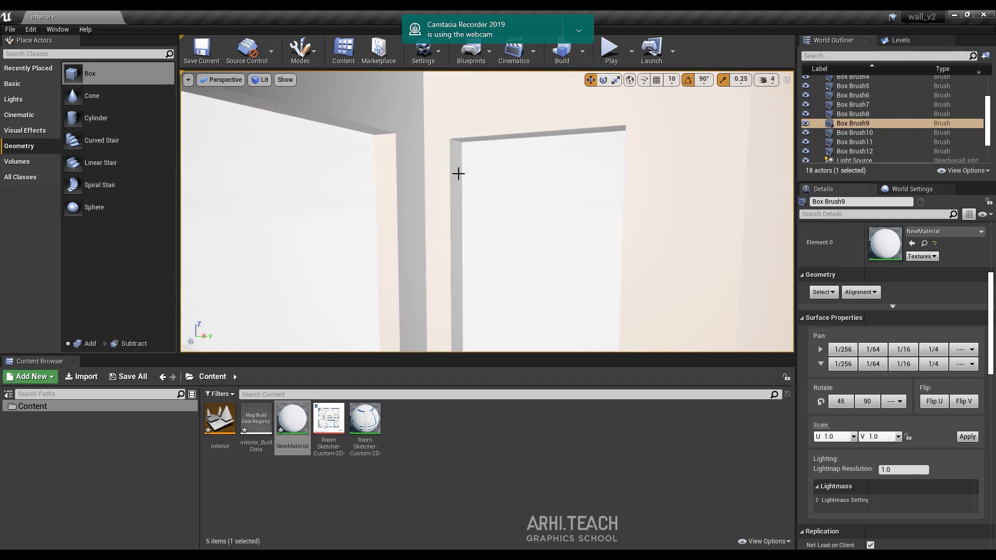
click(458, 174)
key(f)
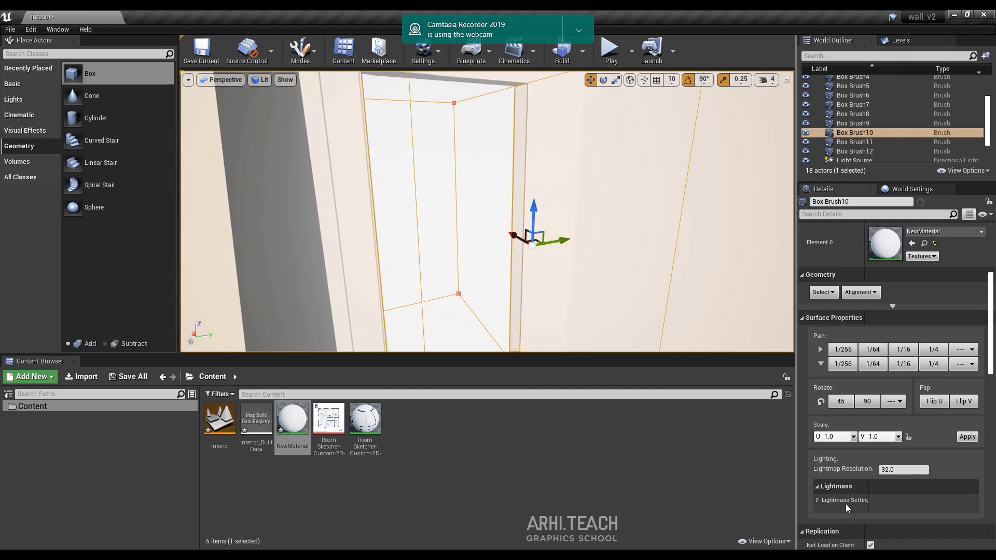
click(898, 470)
text(1)
Step: Select the inner faces of the wide Box Brush11 opening around the corner and set their lightmap resolution to 1
right_drag(560, 218, 405, 212)
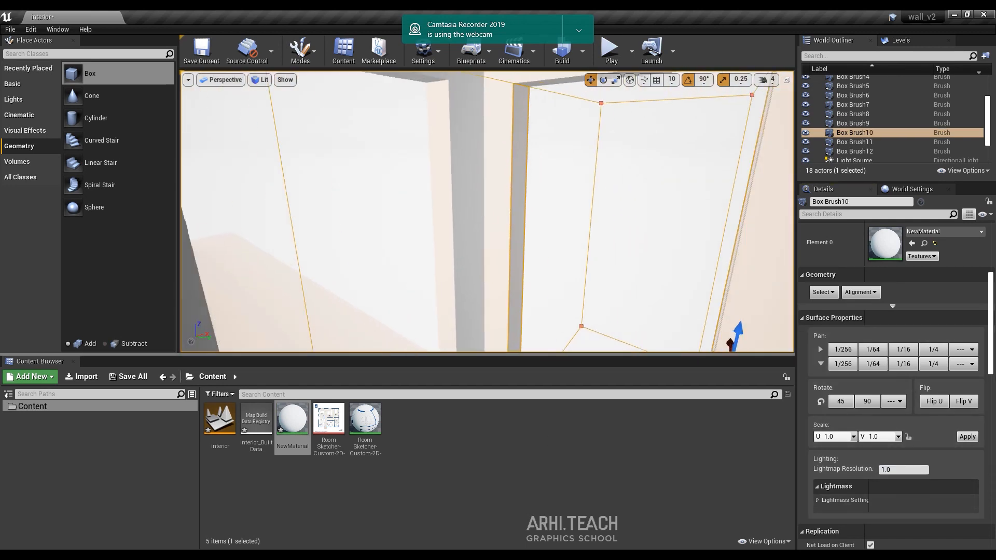
right_drag(545, 184, 546, 161)
right_drag(450, 220, 343, 220)
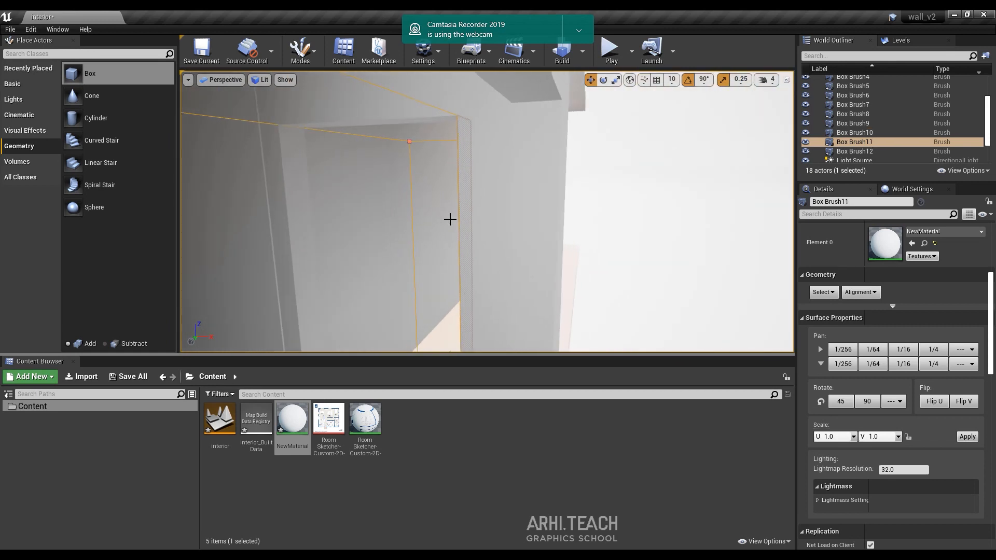
right_click(441, 220)
click(299, 178)
right_drag(370, 145, 467, 148)
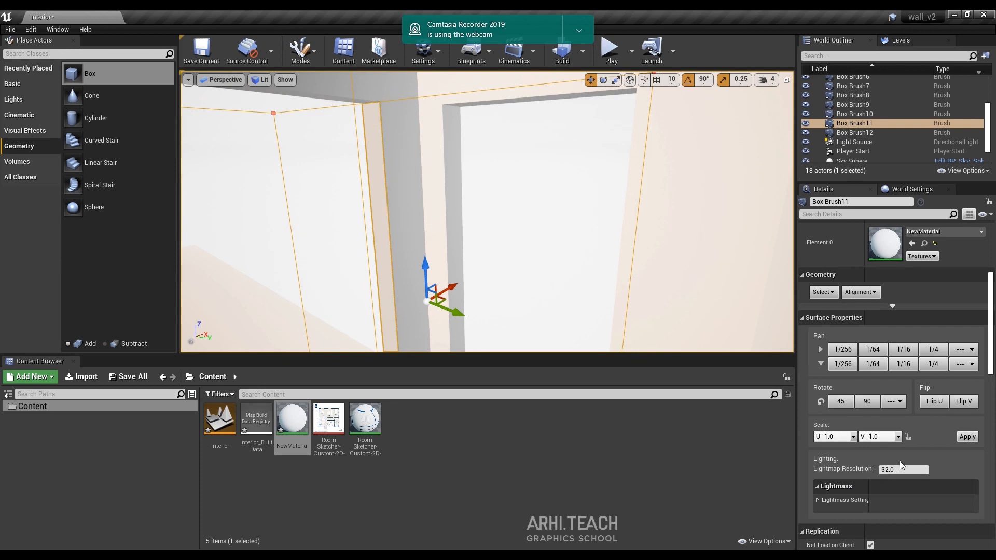
click(901, 469)
text(1)
Step: Select the reveal faces of the Box Brush2 and Box Brush3 openings together and check their lightmap resolution
right_drag(571, 233, 384, 233)
mouse_move(444, 146)
right_down()
mouse_move(586, 150)
mouse_move(542, 145)
right_up()
click(444, 146)
mouse_move(558, 192)
right_down()
mouse_move(493, 177)
mouse_move(530, 163)
right_up()
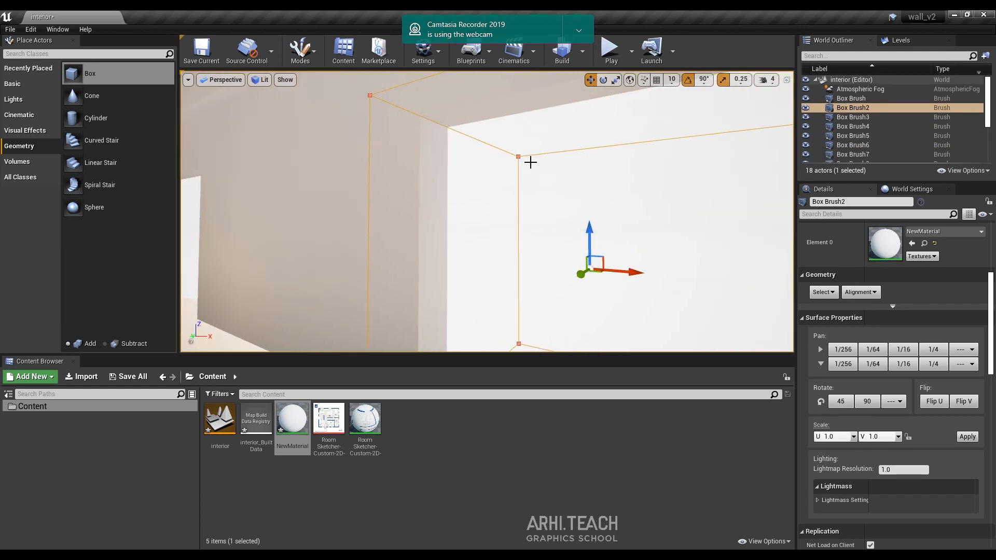
right_drag(429, 159, 344, 173)
ctrl+click(358, 172)
right_drag(369, 239, 441, 191)
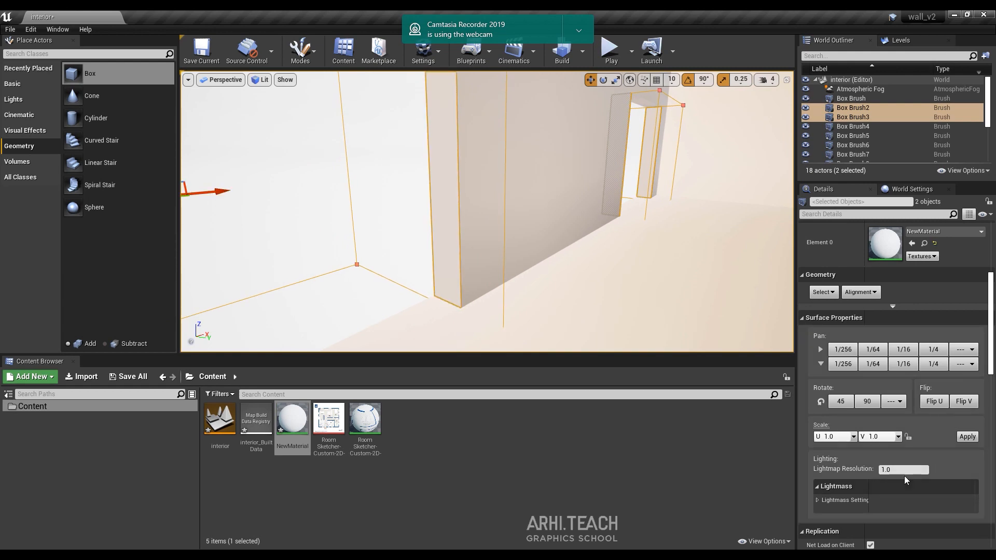
Step: Select the reveal faces of the Box Brush4 and Box Brush6 window openings together and set their lightmap resolution to 1
click(449, 194)
mouse_move(586, 221)
right_down()
mouse_move(363, 215)
mouse_move(332, 197)
mouse_move(404, 158)
mouse_move(489, 136)
mouse_move(469, 155)
mouse_move(431, 154)
mouse_move(472, 157)
mouse_move(541, 194)
right_up()
click(232, 153)
click(656, 173)
ctrl+click(461, 154)
ctrl+click(446, 157)
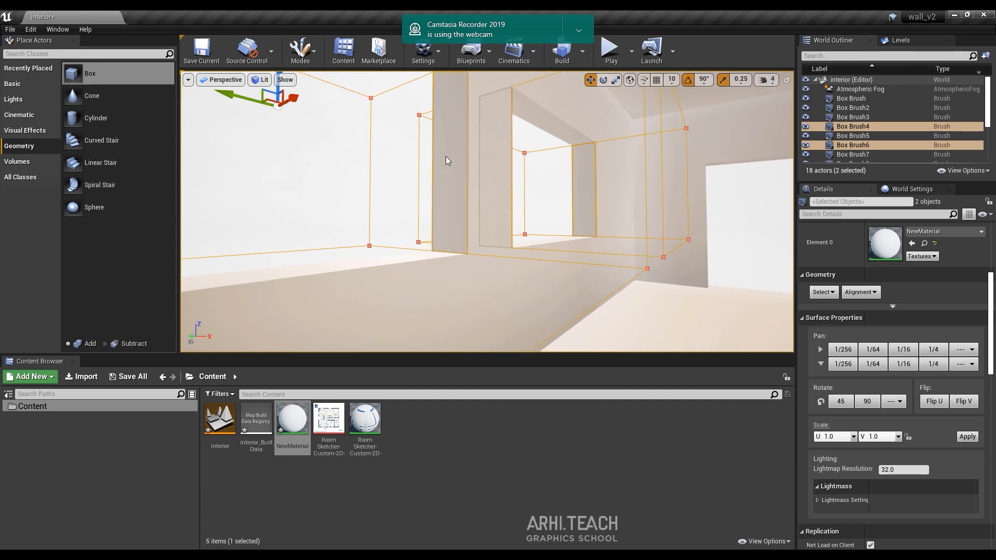
click(895, 471)
text(1)
Step: Select the long plain corridor wall between the doorway and the windowed room and set its lightmap resolution to 1
right_drag(547, 184, 786, 193)
right_drag(576, 199, 602, 197)
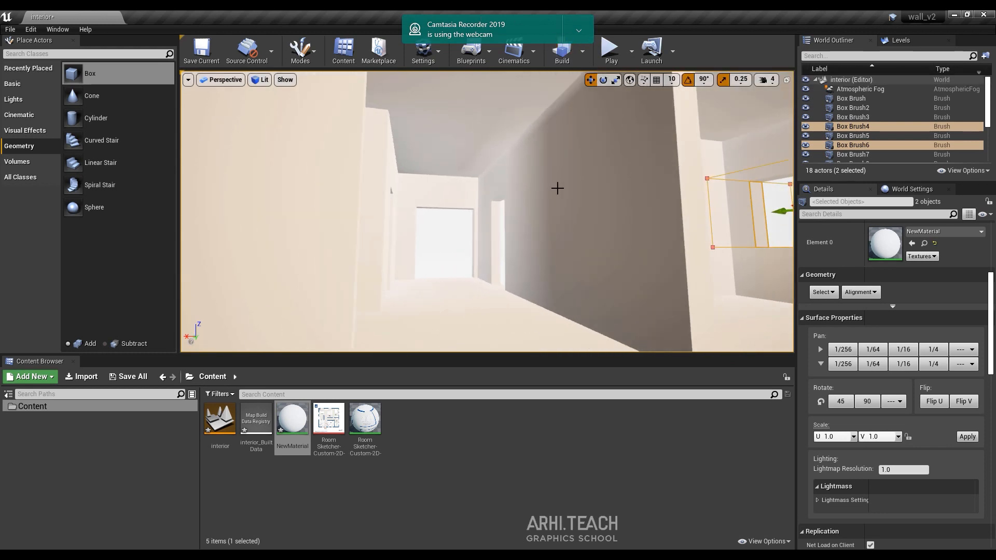
click(557, 187)
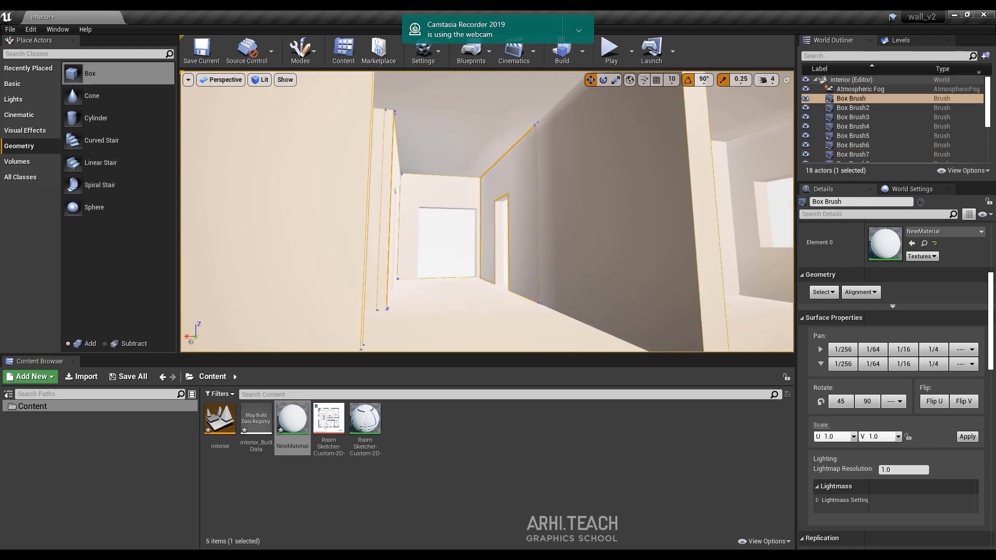
click(550, 184)
right_click(555, 171)
right_drag(708, 244, 769, 220)
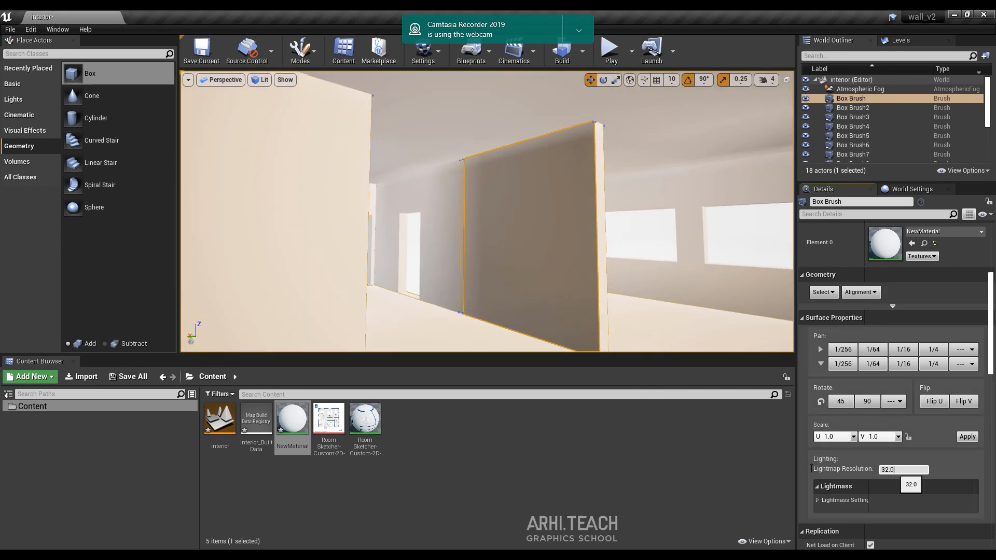
text(1)
Step: Select the narrow end face of that corridor wall and set its lightmap resolution to 1
click(431, 178)
mouse_move(514, 213)
right_down()
mouse_move(503, 213)
mouse_move(516, 213)
right_up()
click(515, 213)
right_drag(564, 233, 527, 244)
click(911, 470)
text(1)
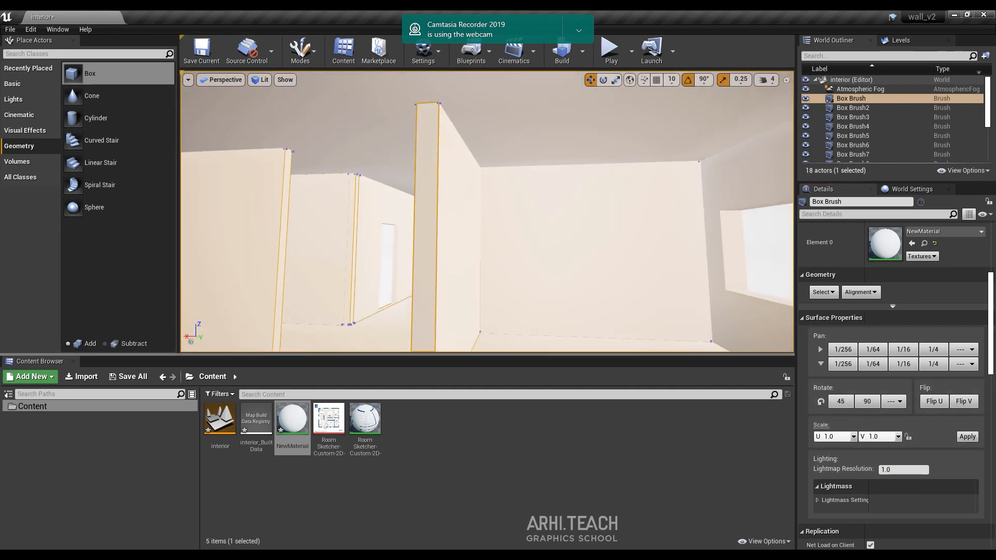
Step: Set the lightmap resolution of the corridor wall's room-side face to 1 and select the adjoining back wall
click(459, 223)
text(1)
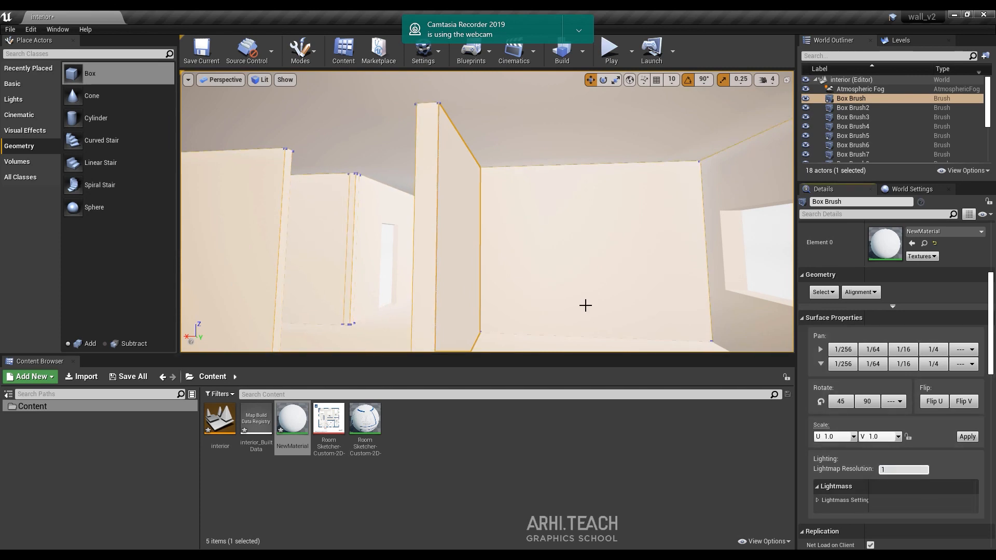
click(585, 304)
right_drag(585, 305, 624, 273)
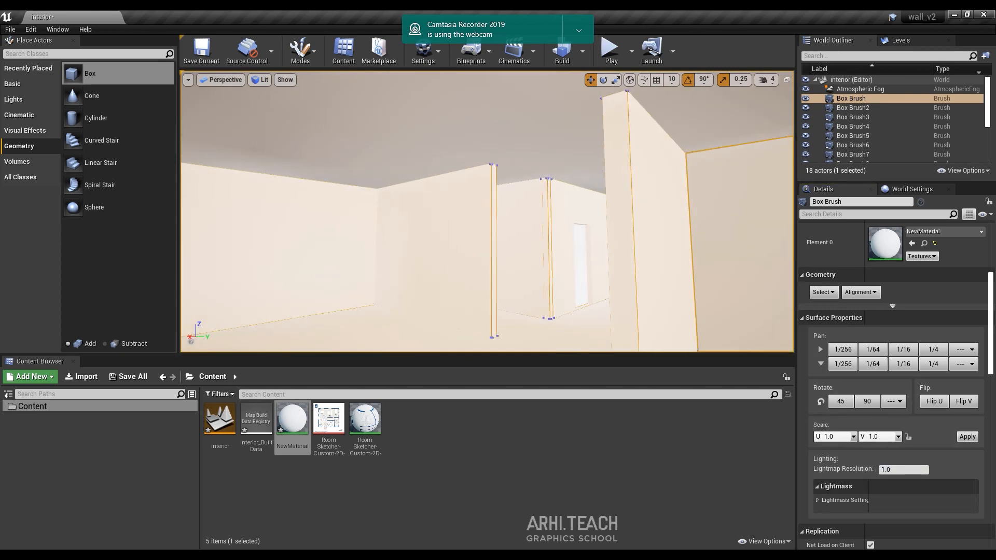
Step: Select the projecting partition wall across the corridor and set its lightmap resolution to 1
click(454, 238)
right_drag(512, 229, 512, 247)
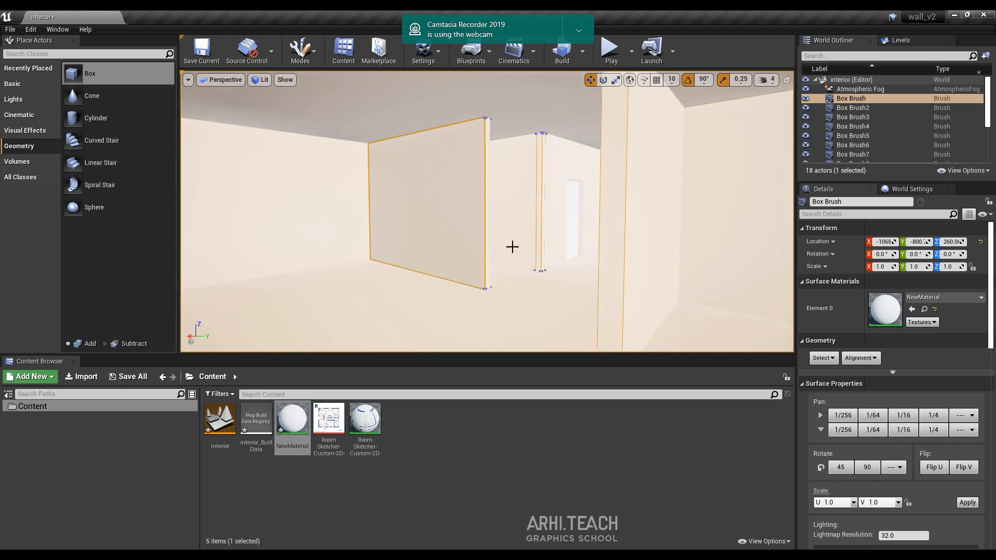
click(902, 536)
text(1)
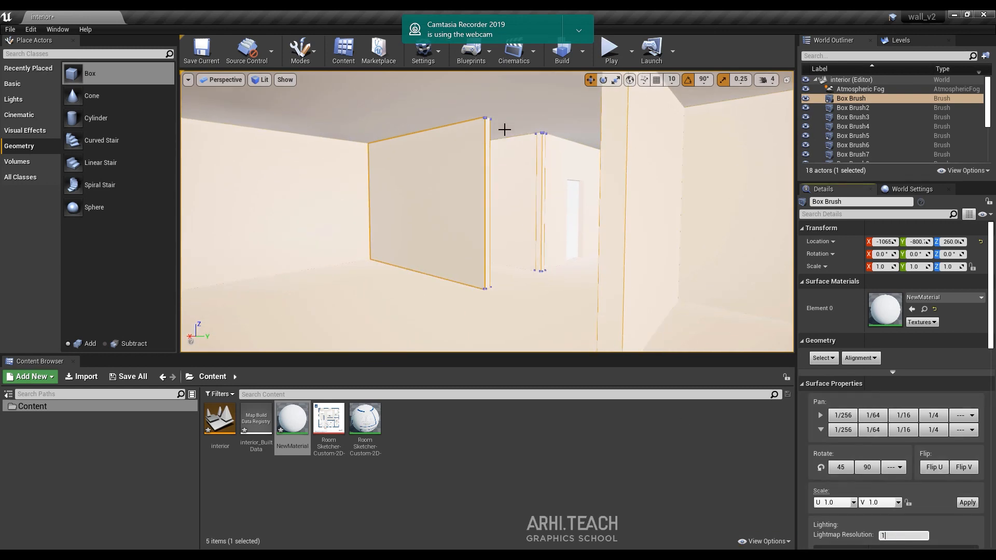
Step: Select the projecting partition's narrow end face and open its lightmap resolution for editing
click(486, 130)
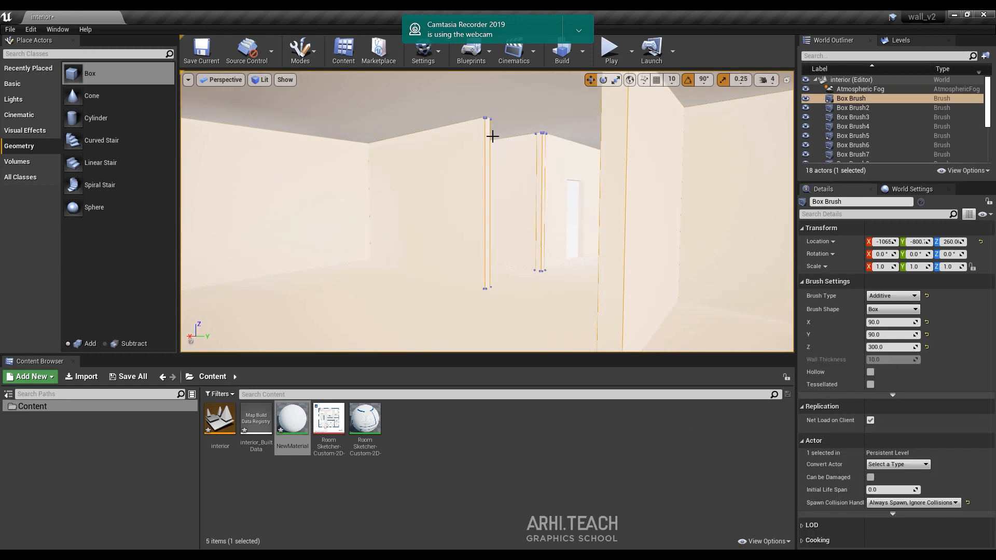
key(w)
right_drag(488, 156, 486, 162)
key(w)
mouse_move(548, 162)
right_down()
mouse_move(540, 162)
mouse_move(553, 162)
right_up()
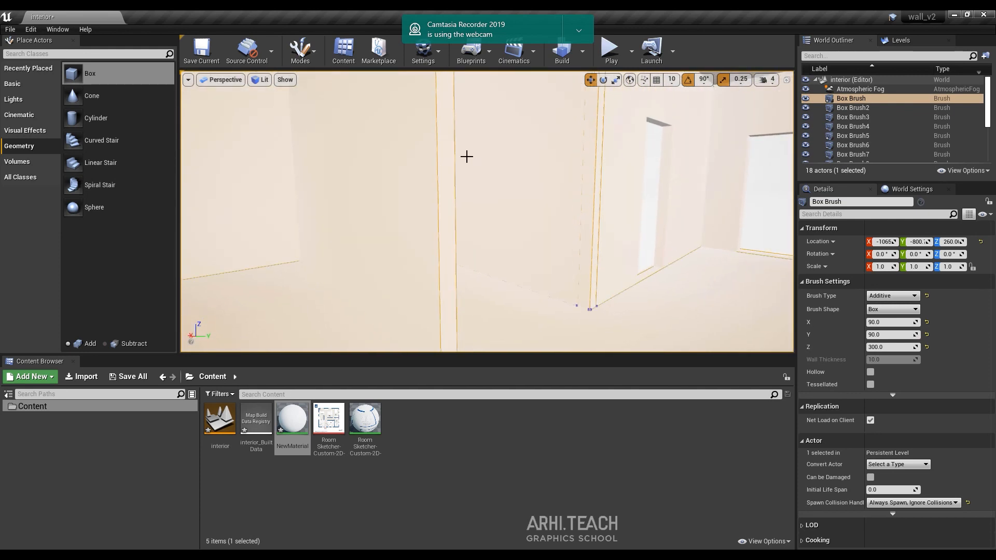
click(447, 150)
drag(906, 536, 697, 522)
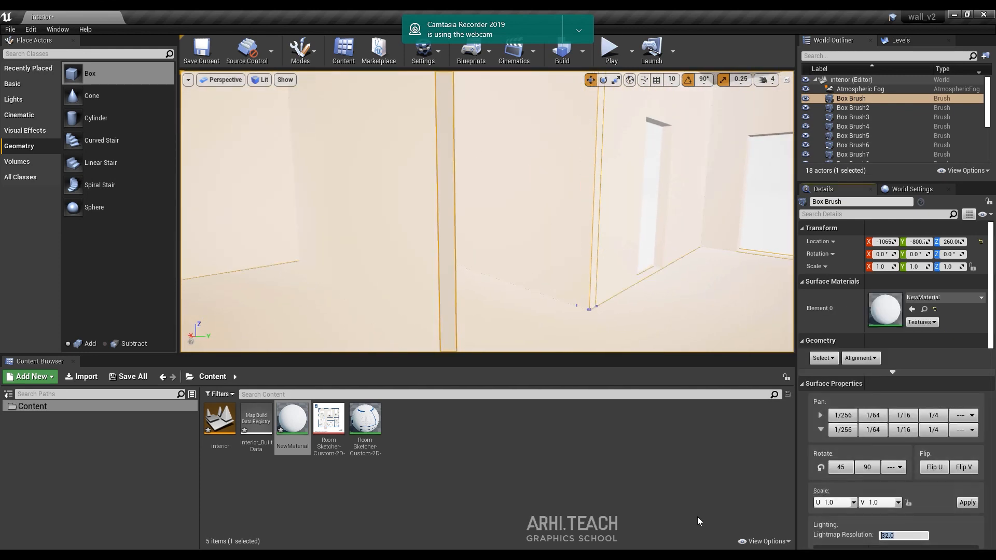
Step: Set the lightmap resolution to 1 on the partition's broad side face and on the narrow end face adjoining it
click(554, 182)
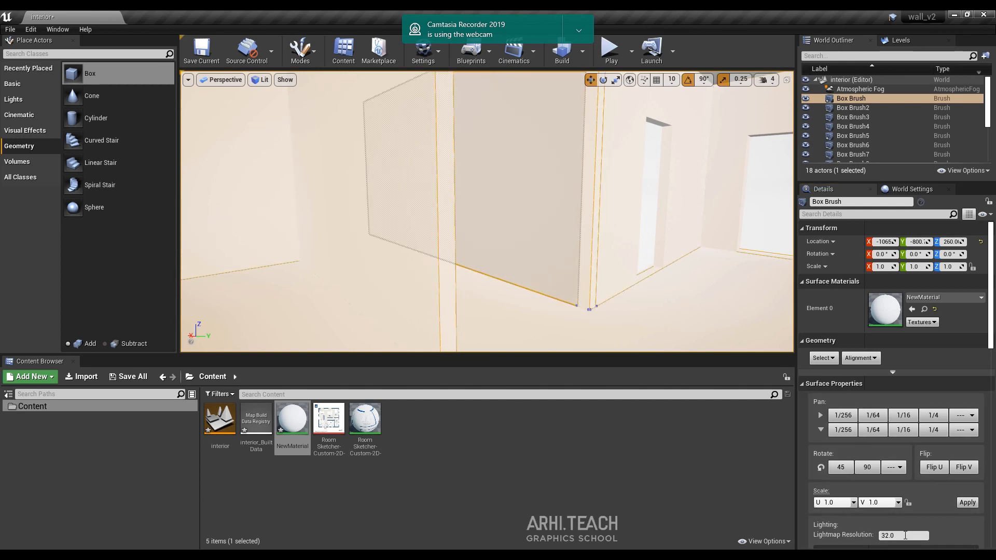
drag(906, 535, 698, 528)
click(590, 217)
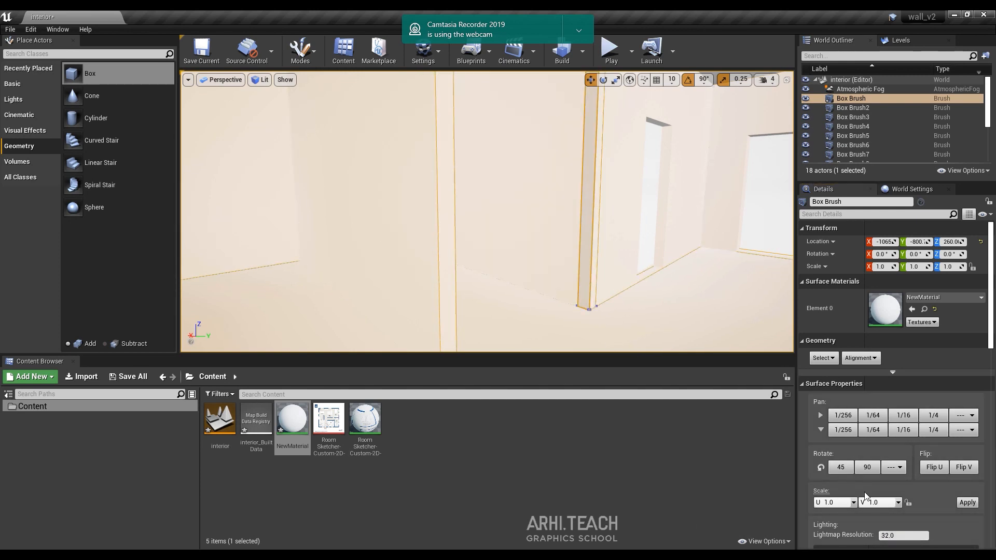
click(911, 538)
text(1)
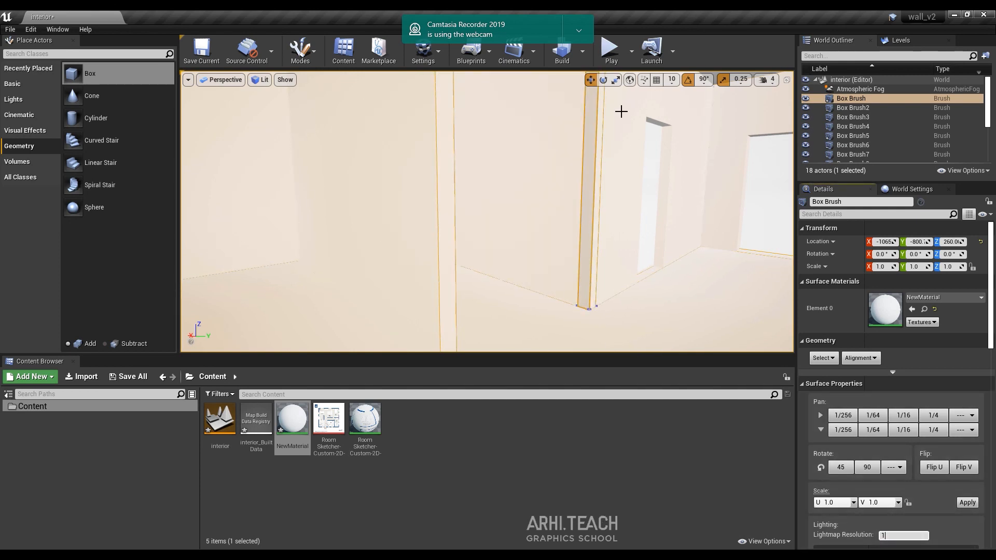
Step: Select the slim corner end face beside the wall with the tall narrow opening and set its lightmap resolution to 1
click(600, 134)
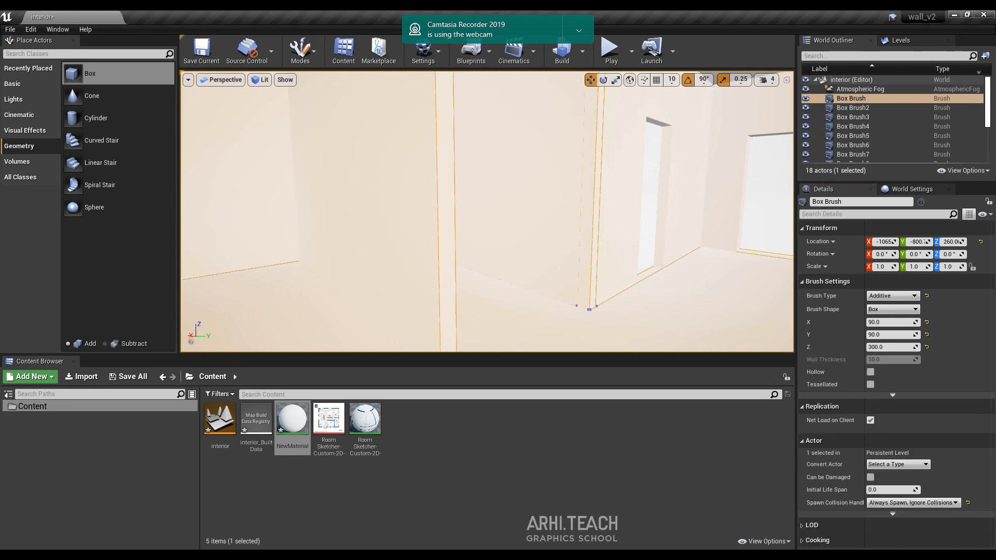
click(596, 176)
click(595, 177)
click(597, 177)
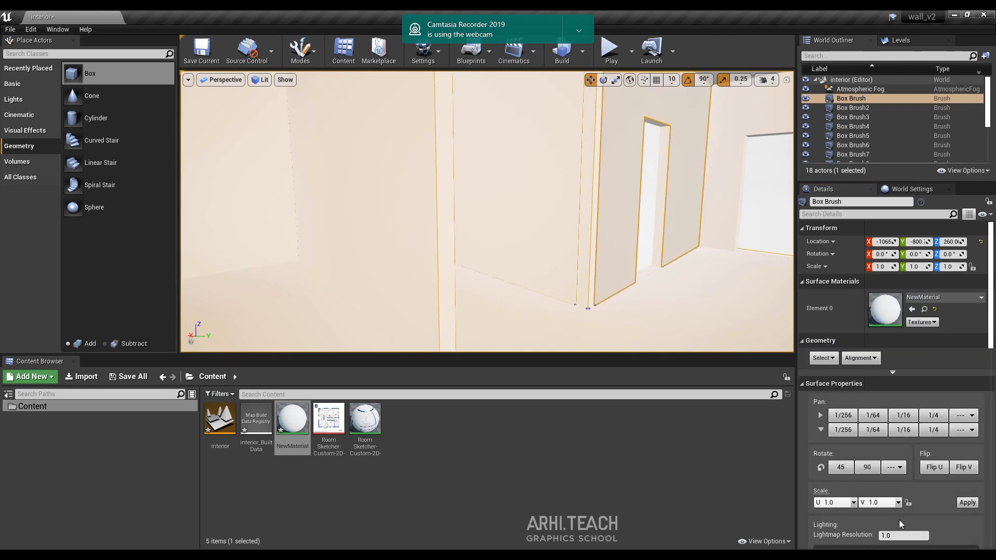
scroll(611, 182, up, 5)
right_drag(612, 182, 471, 200)
click(459, 203)
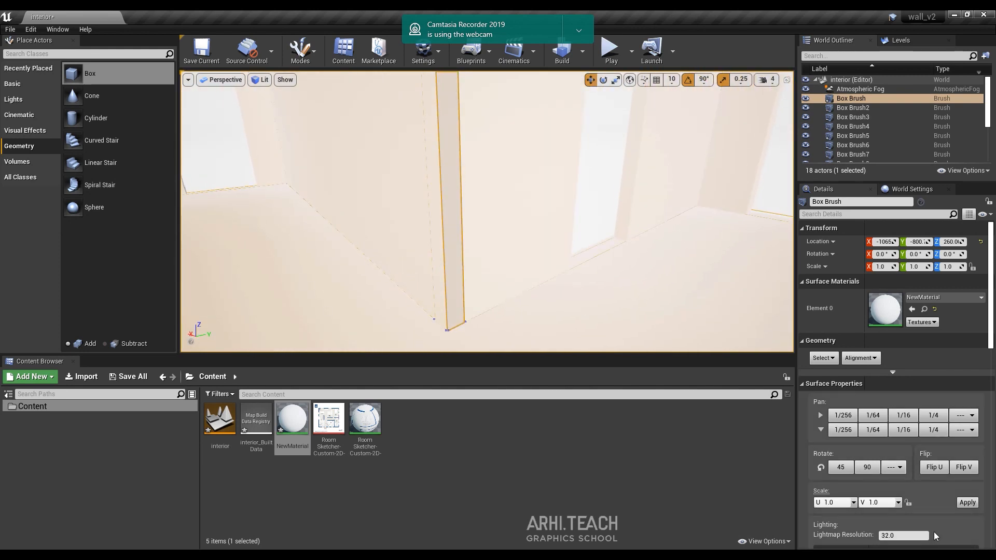
click(896, 538)
text(1)
Step: Select the corridor's far end wall around its opening and set its lightmap resolution to 1
right_drag(402, 136, 351, 94)
click(375, 123)
click(351, 104)
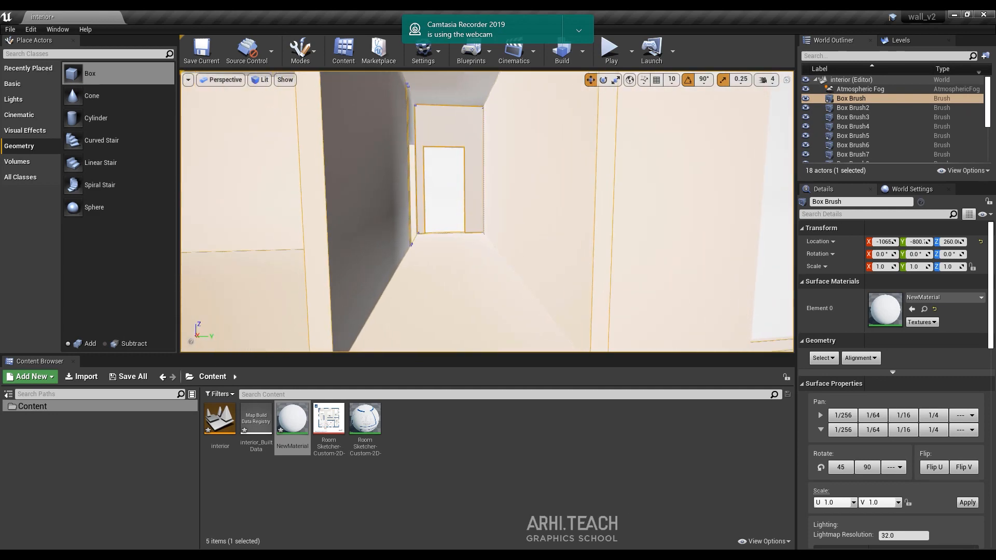
drag(915, 535, 662, 489)
text(1)
Step: Select the long dark wall face along the corridor and set its lightmap resolution to 1
right_drag(576, 291, 545, 272)
right_drag(488, 148, 476, 144)
click(441, 182)
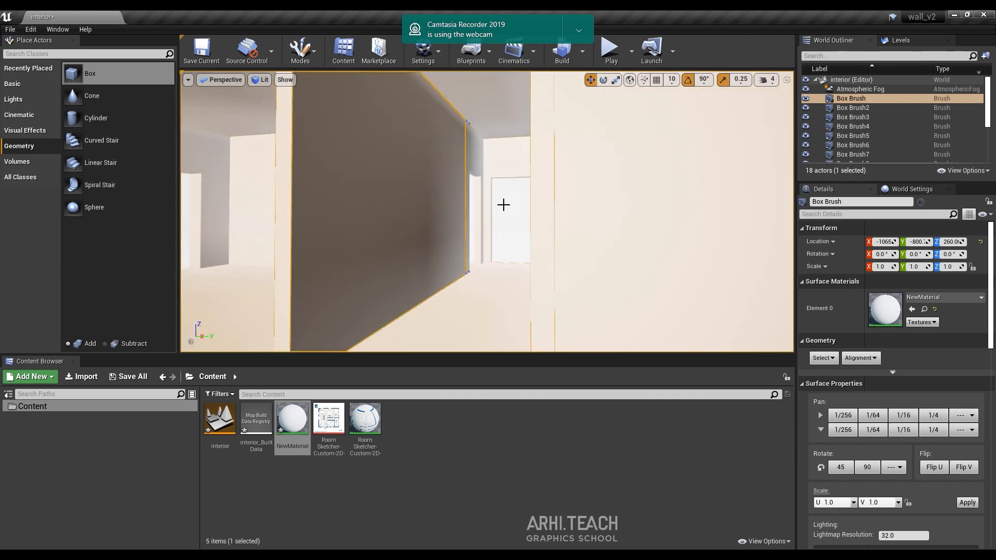
right_drag(504, 209, 502, 228)
click(903, 535)
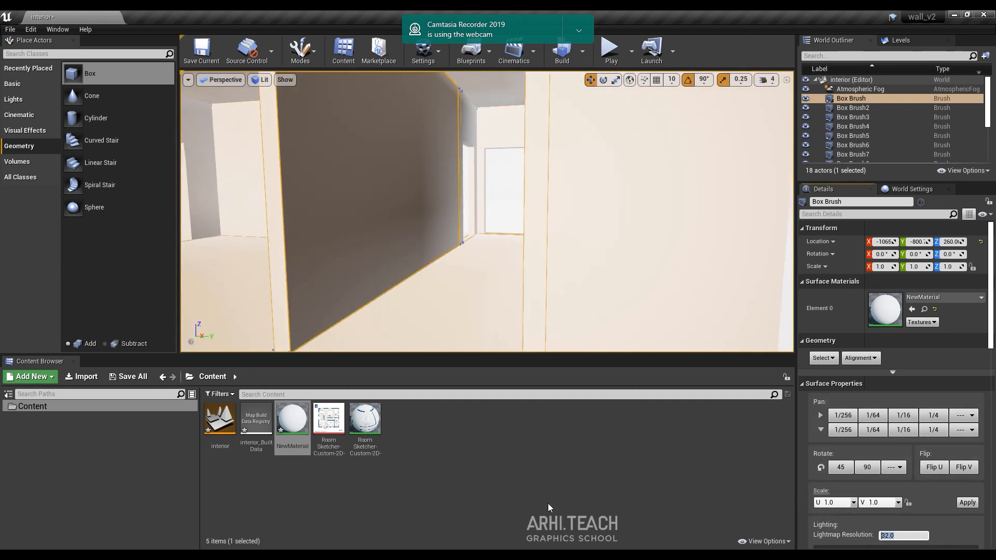
text(1)
key(Return)
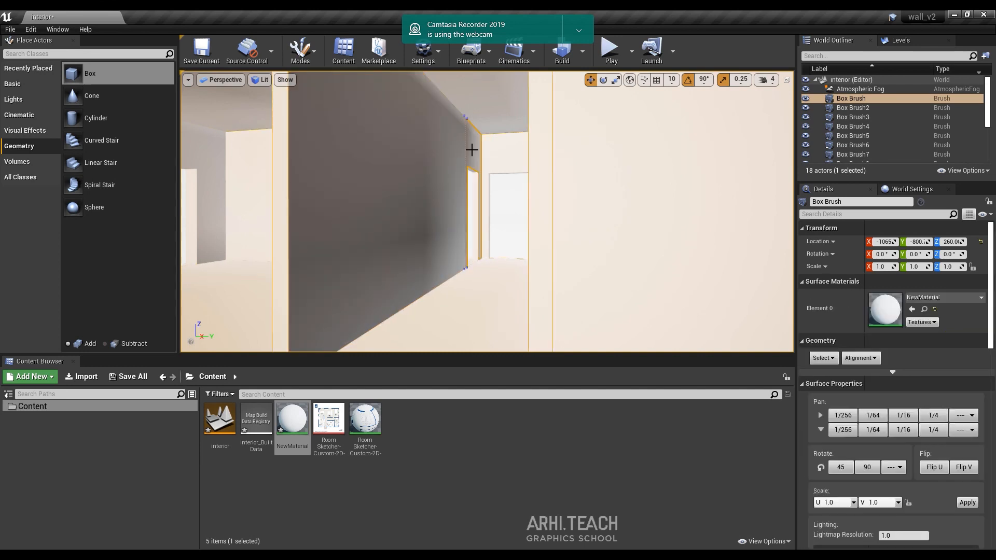
Step: Check the remaining wall and ceiling faces and build the level's lighting
right_drag(469, 149, 441, 150)
mouse_move(515, 151)
right_down()
mouse_move(536, 150)
mouse_move(517, 74)
mouse_move(496, 74)
right_up()
click(517, 102)
click(549, 198)
right_drag(550, 198, 573, 222)
click(564, 54)
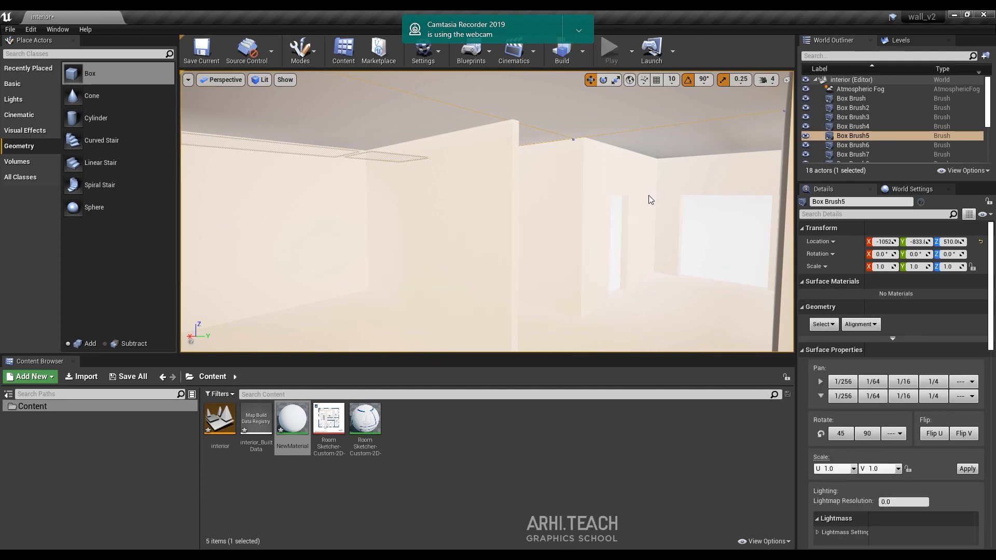
right_click(623, 271)
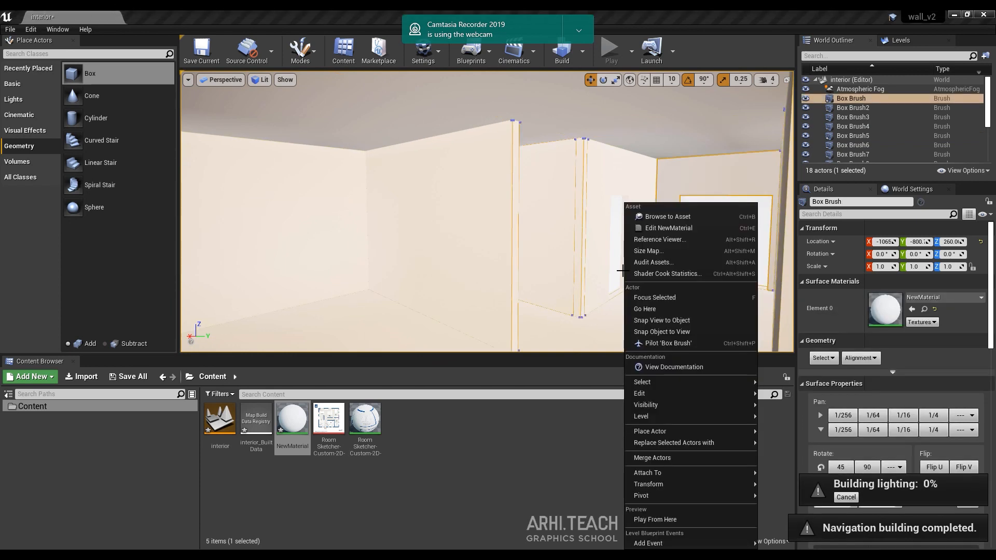
click(748, 15)
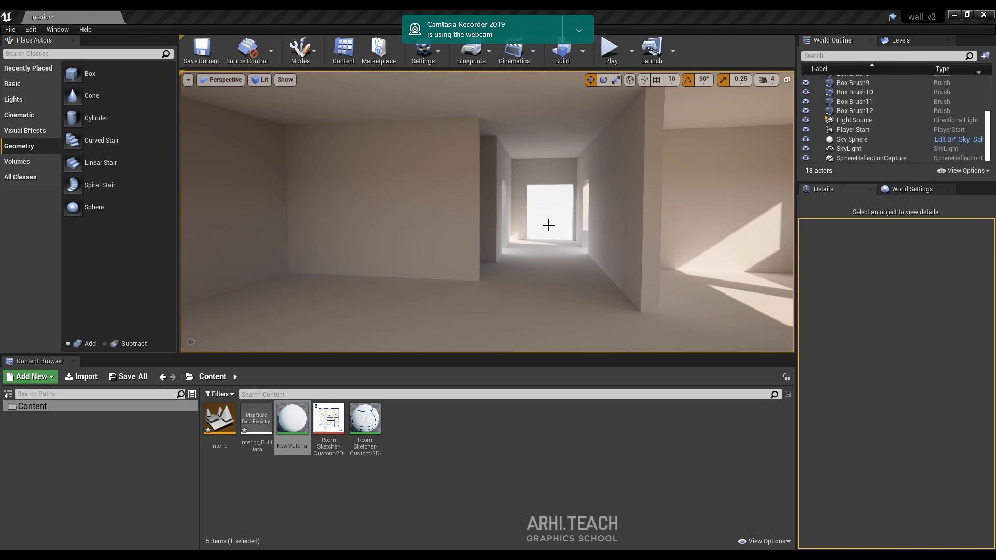
Step: Set the viewport camera speed to 3 and inspect the baked lighting in the rooms and corridor
right_drag(547, 223, 452, 221)
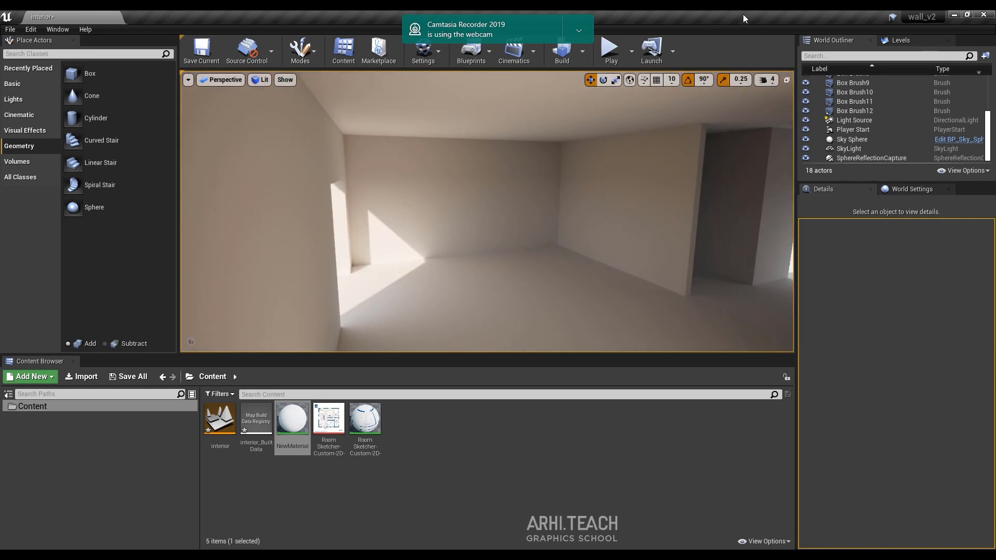
click(772, 79)
click(783, 105)
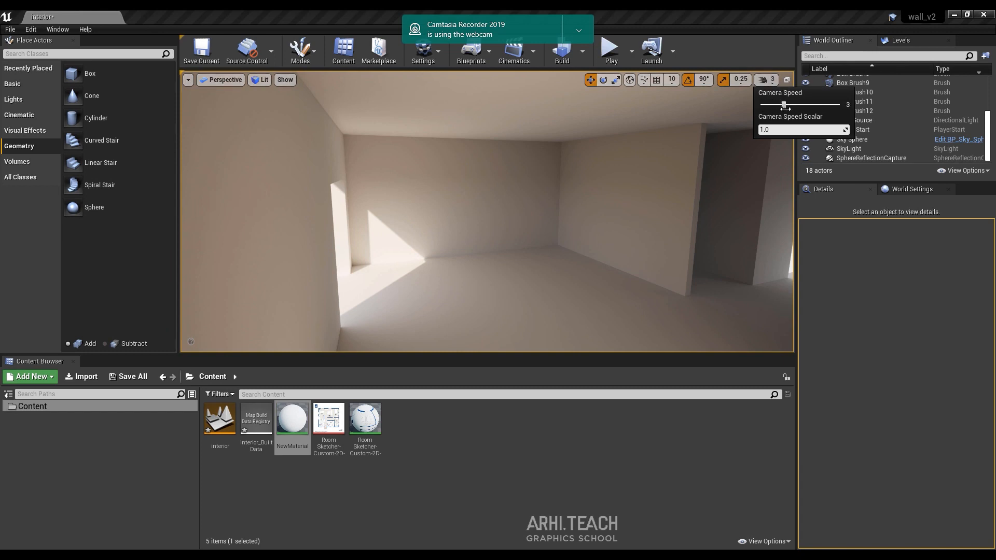
right_drag(586, 202, 540, 210)
key(w)
key(w)
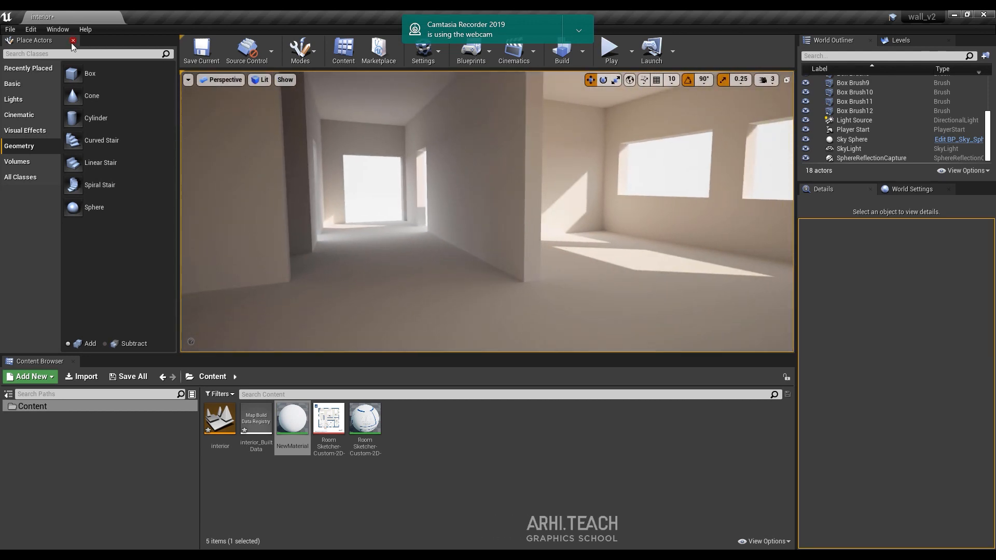
Step: Find the Post Process Volume actor by searching for "post" and place it in the corridor
click(71, 52)
text(post)
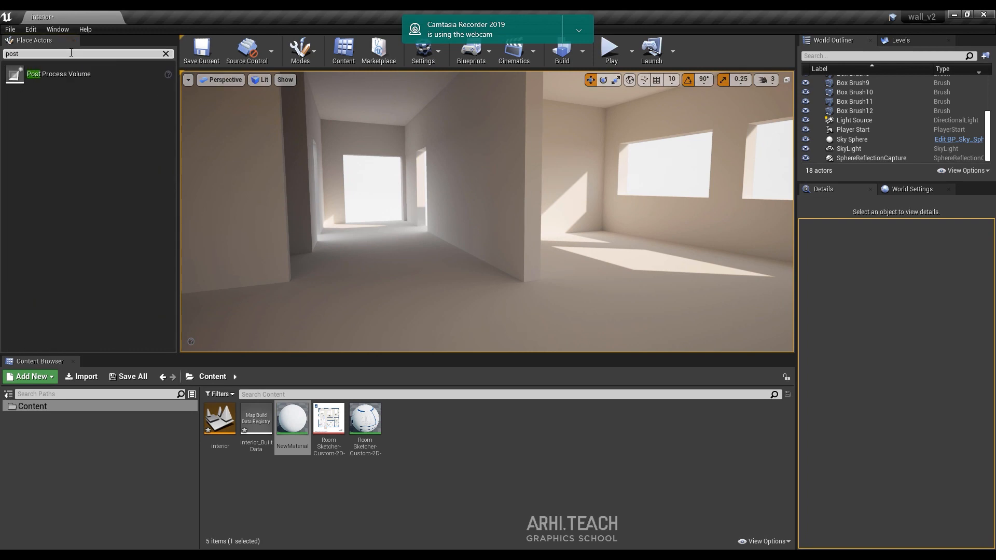
drag(59, 73, 432, 206)
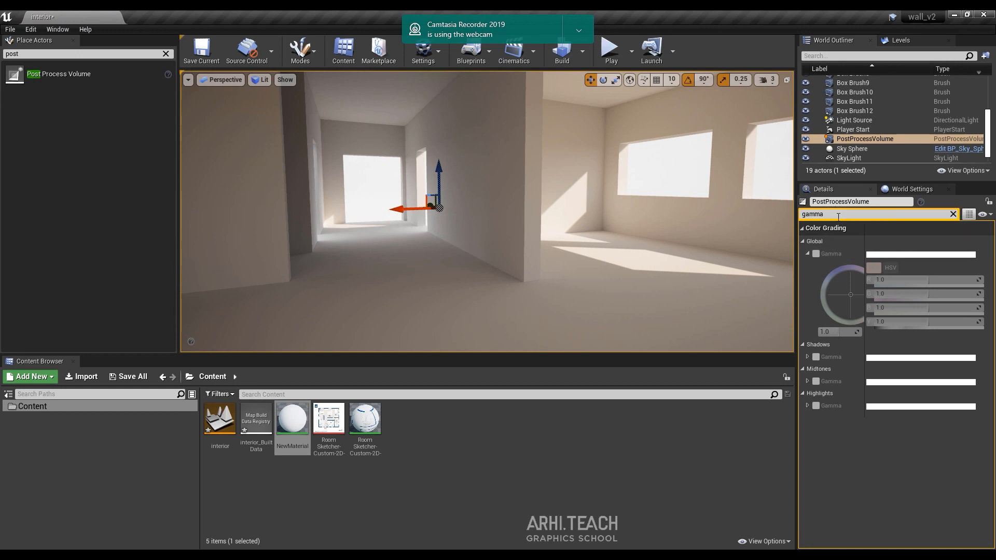
Step: Enable Infinite Extent (Unbound) on the post process volume
text(po)
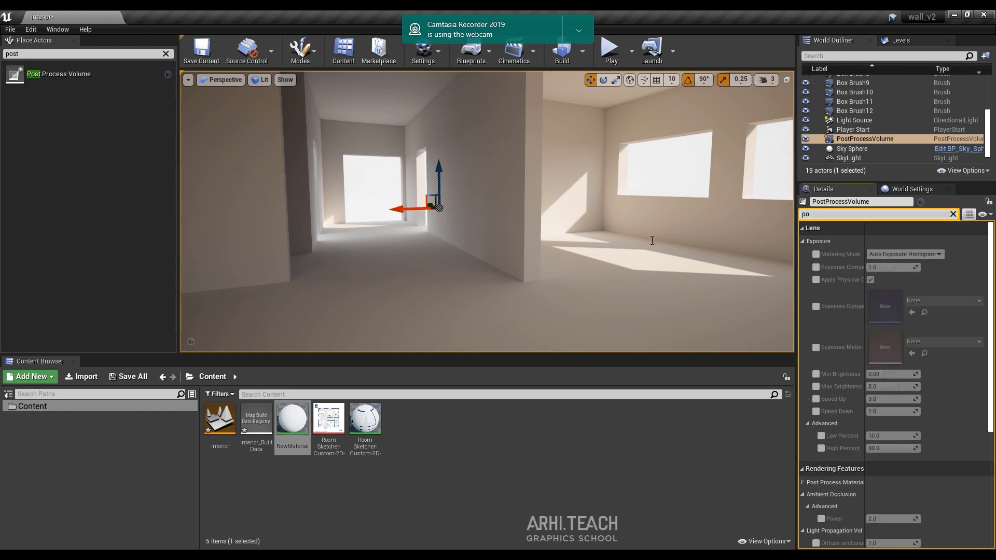
key(BackSpace)
key(BackSpace)
text(inf)
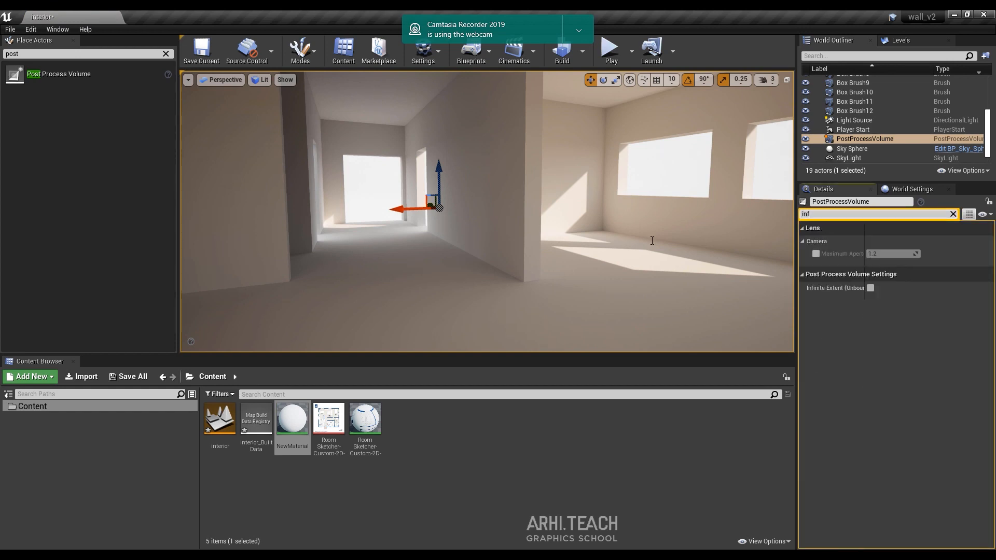
click(871, 289)
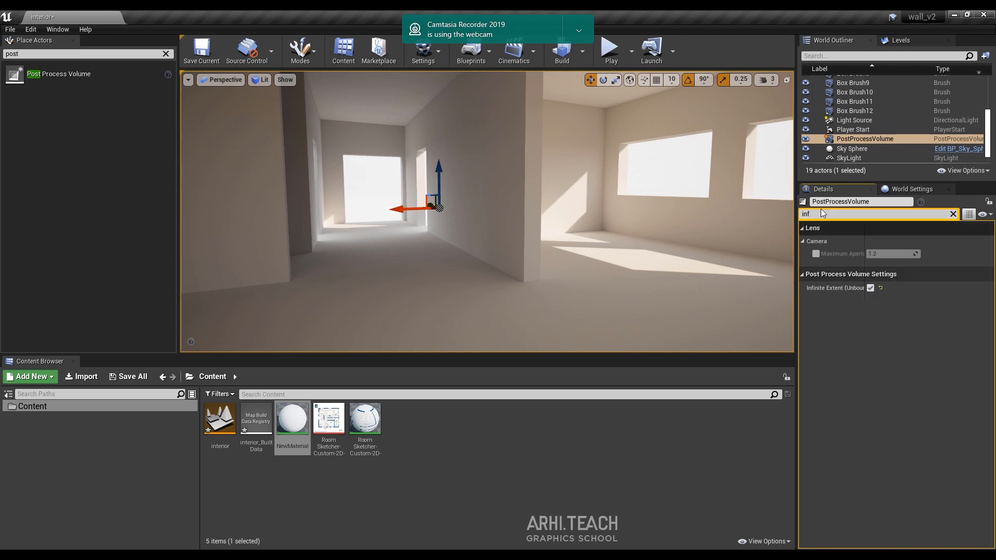
Step: Enable the global Gamma override in the post process volume's color grading and set it to 0.7
text(gamma)
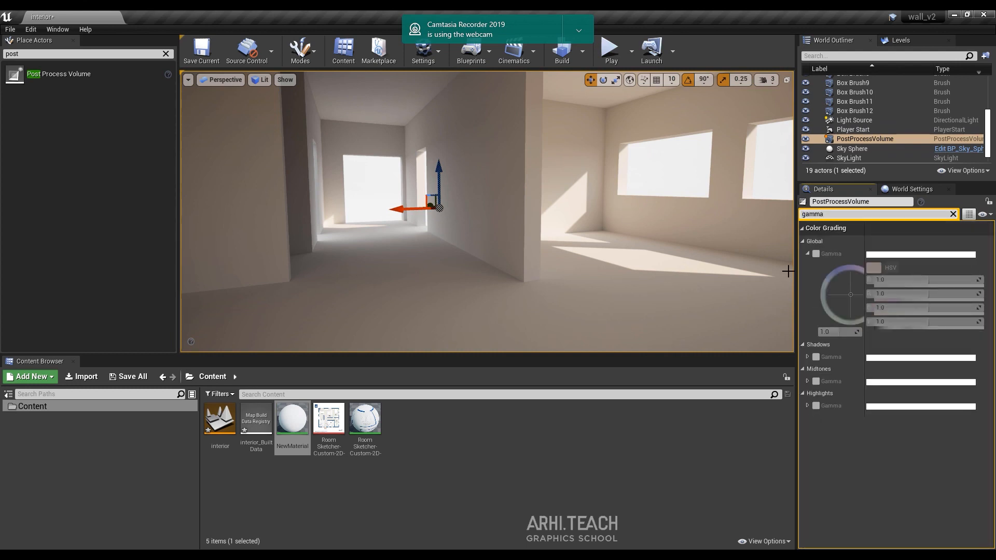
click(816, 253)
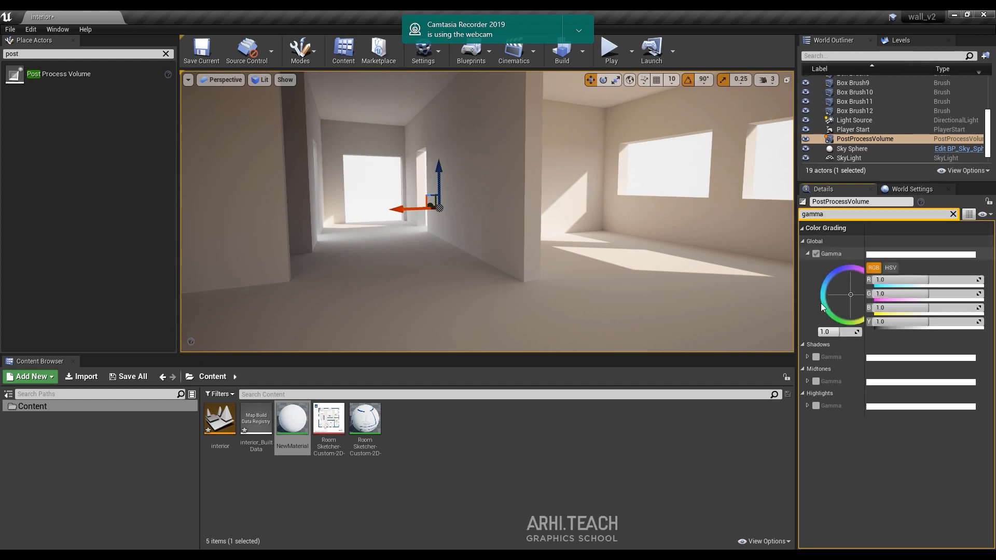
text(0.7)
key(Return)
click(829, 331)
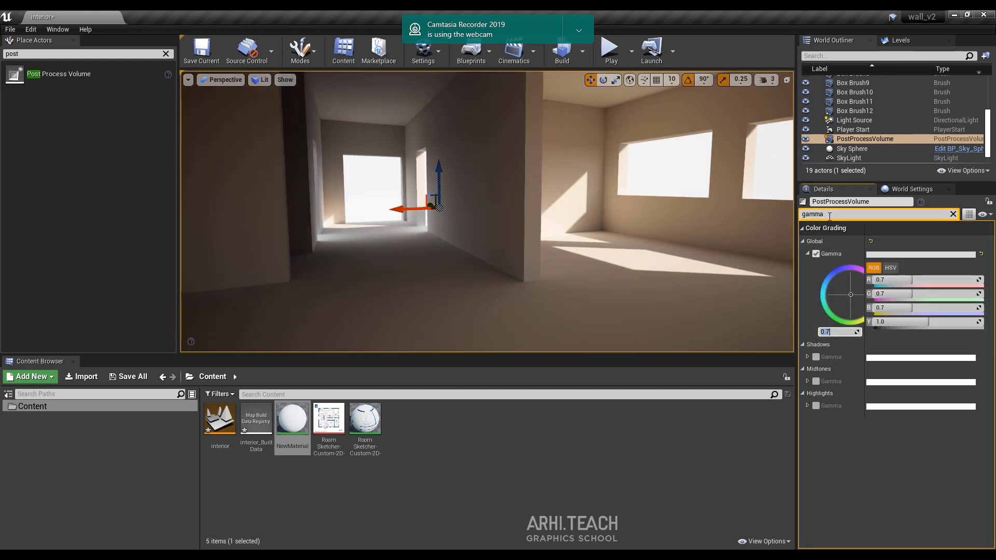
Step: Enable Exposure Compensation on the post process volume and set it to 2
key(BackSpace)
key(BackSpace)
key(BackSpace)
key(BackSpace)
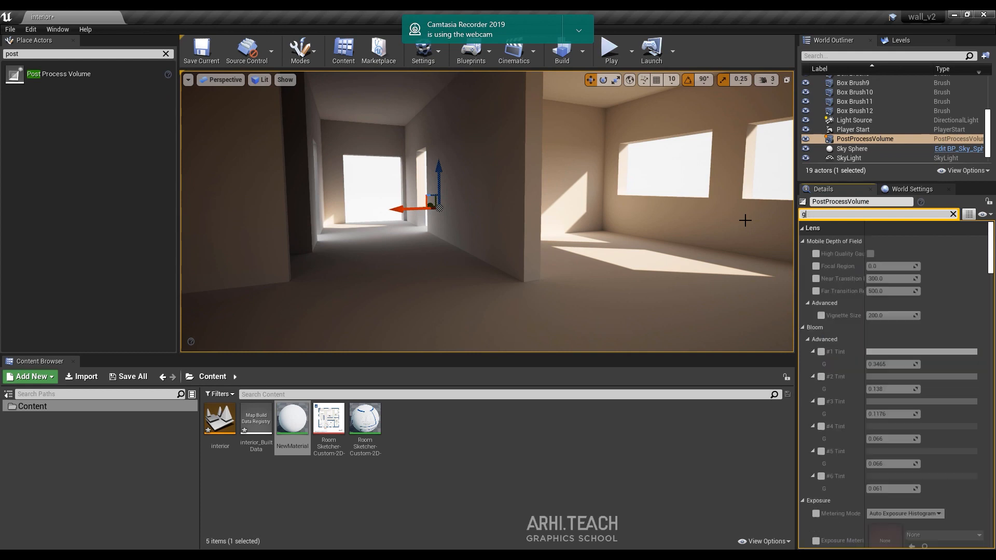
text(expos)
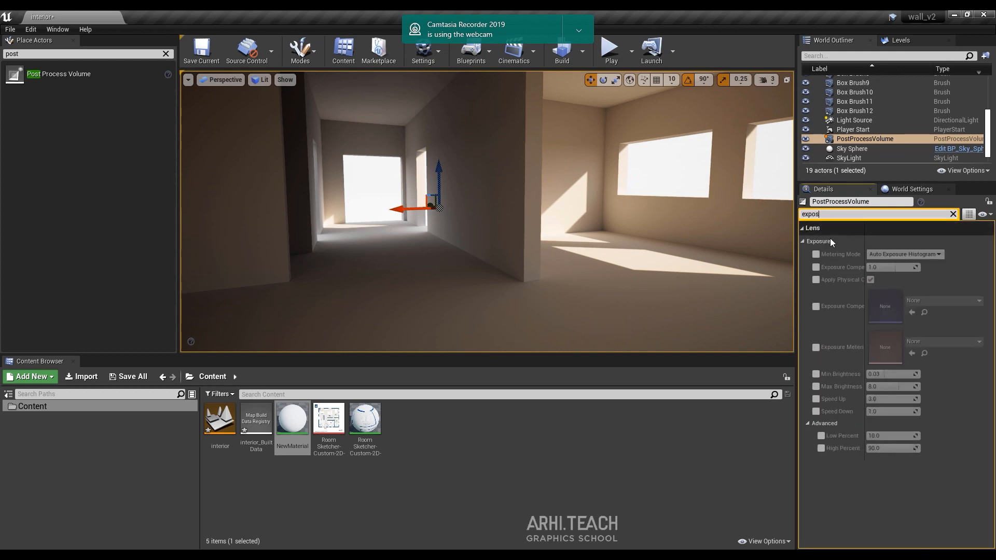
click(816, 268)
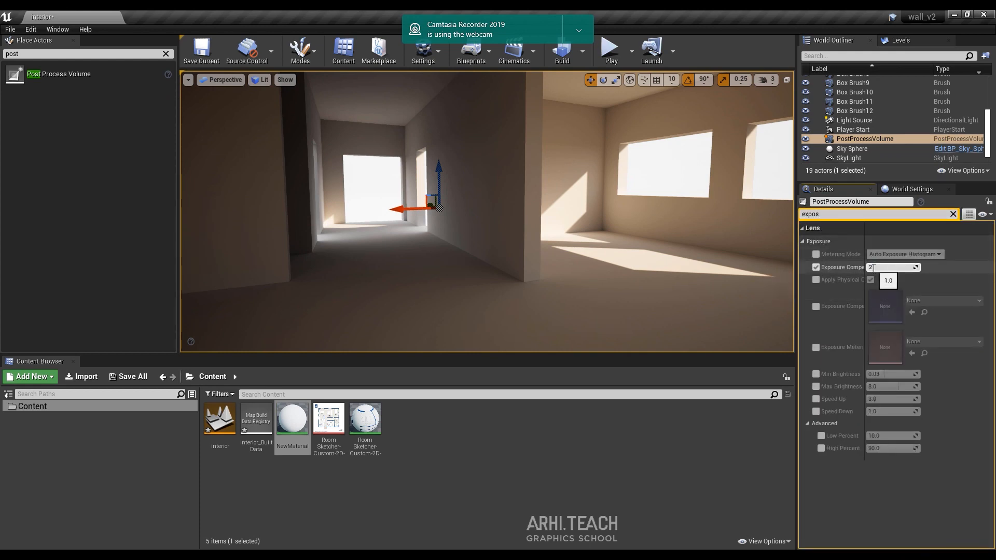
click(874, 268)
text(2)
key(Return)
Step: Compare the room and corridor lighting with the box_v1 project from a similar viewpoint, returning to wall_v2
mouse_move(550, 179)
right_down()
mouse_move(539, 154)
mouse_move(492, 181)
mouse_move(504, 178)
mouse_move(384, 178)
mouse_move(421, 155)
mouse_move(592, 180)
mouse_move(597, 234)
mouse_move(560, 165)
right_up()
click(516, 184)
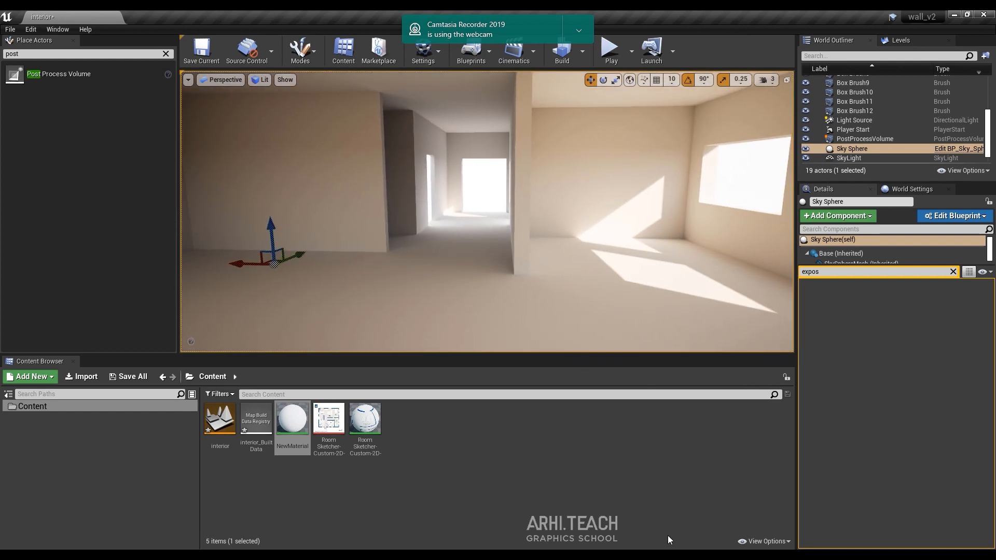
click(623, 532)
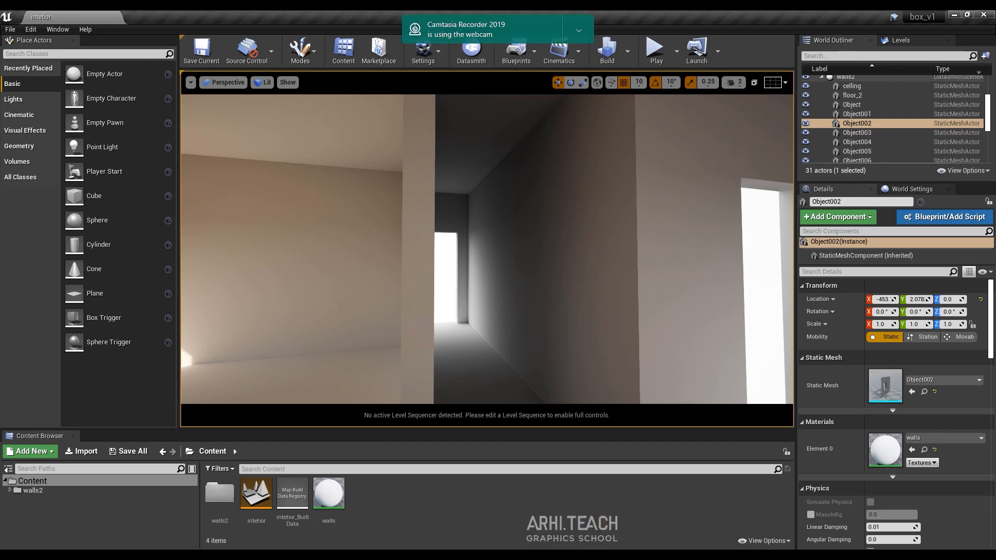
right_drag(488, 249, 374, 252)
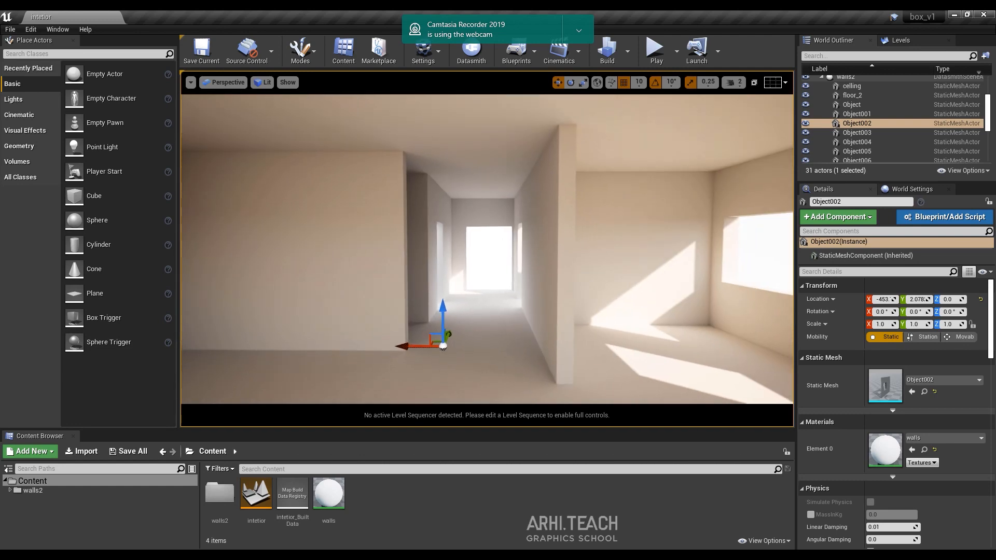
key(s)
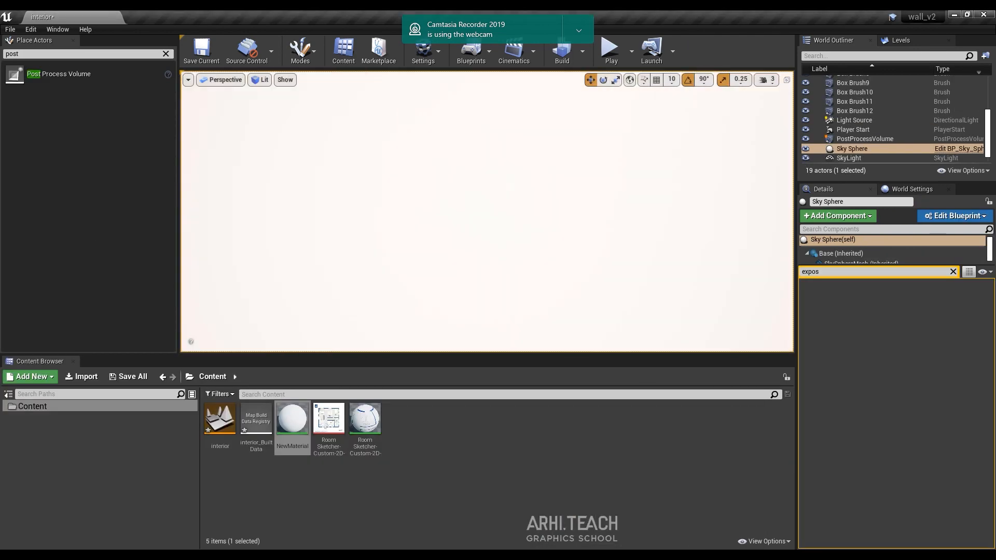
right_drag(496, 116, 454, 117)
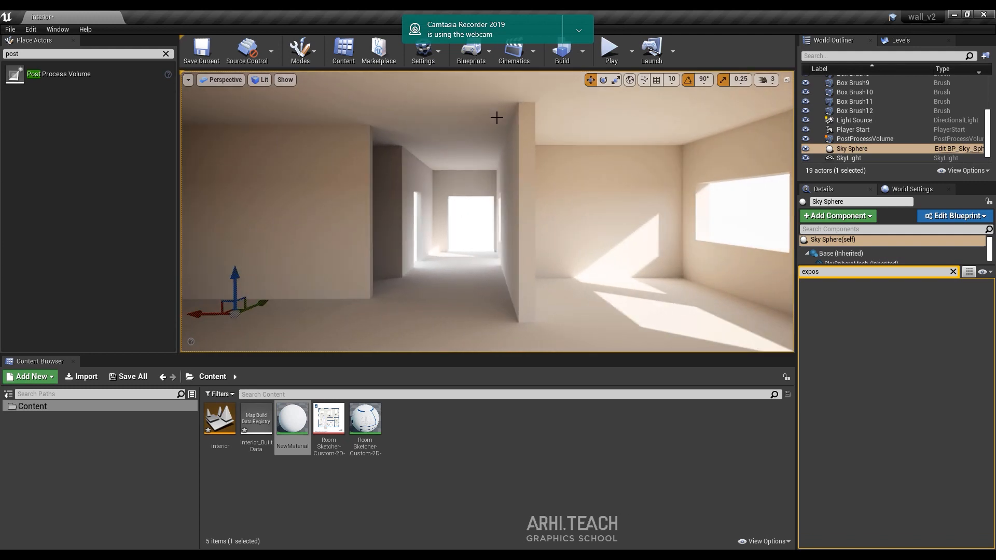
Step: Run the console command r.Tonemapper.Sharpen 3 to sharpen the viewport image
text(sha)
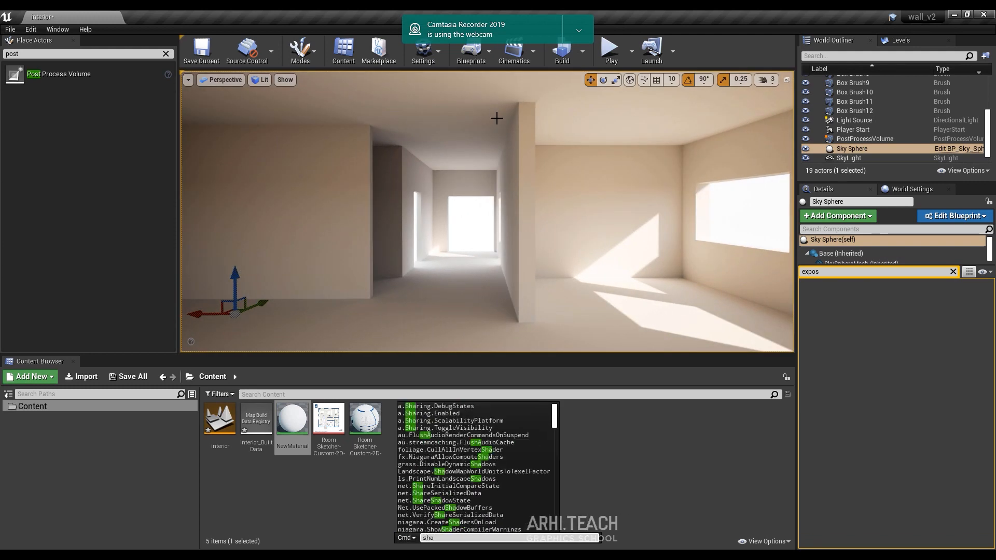
text(rp)
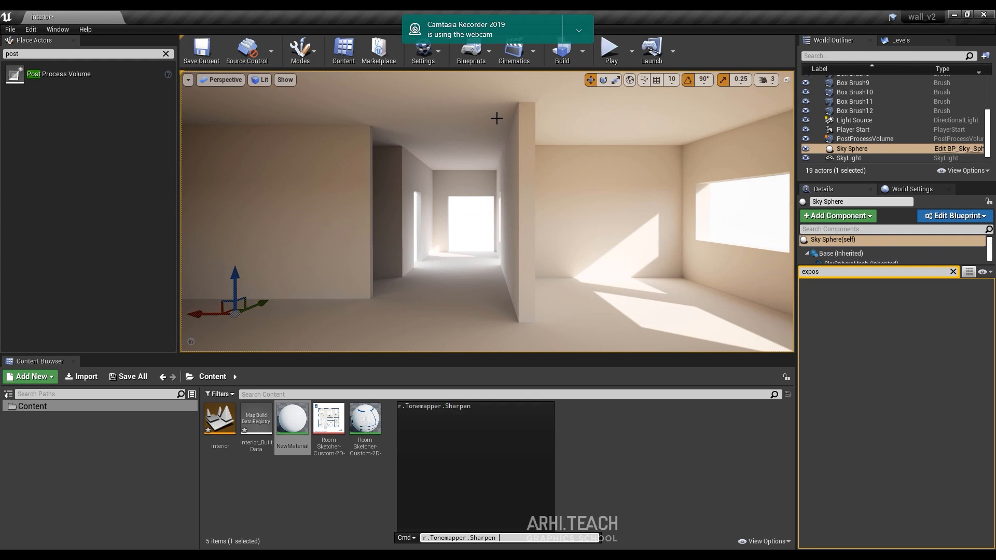
text(3)
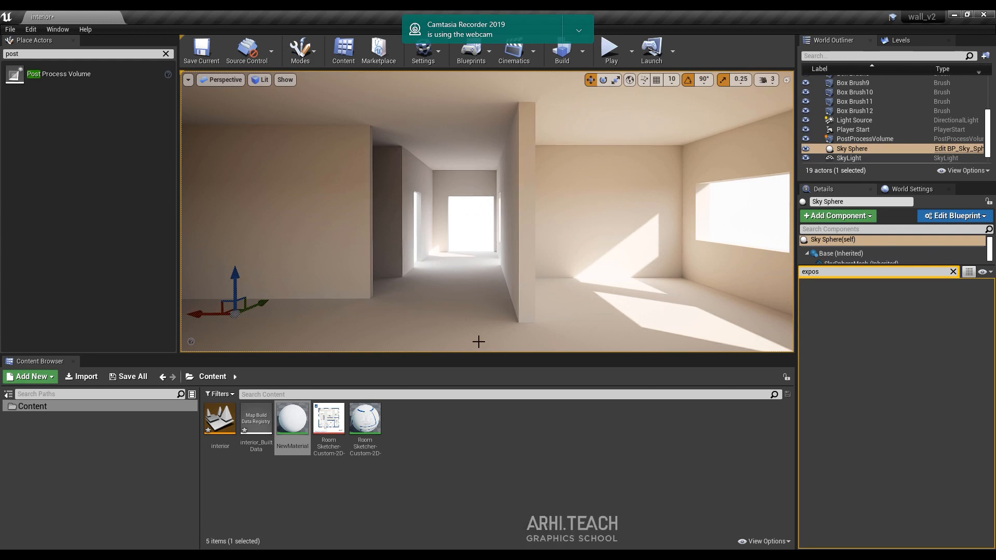
Step: Enlarge the perspective viewport by shrinking the Content Browser's height and the Place Actors area's width
drag(476, 355, 457, 449)
drag(178, 403, 86, 403)
Step: Switch to the box_v1 project and run the console command r.Tonemapper.Sharpen 3 there to match the sharpening
click(648, 556)
click(592, 514)
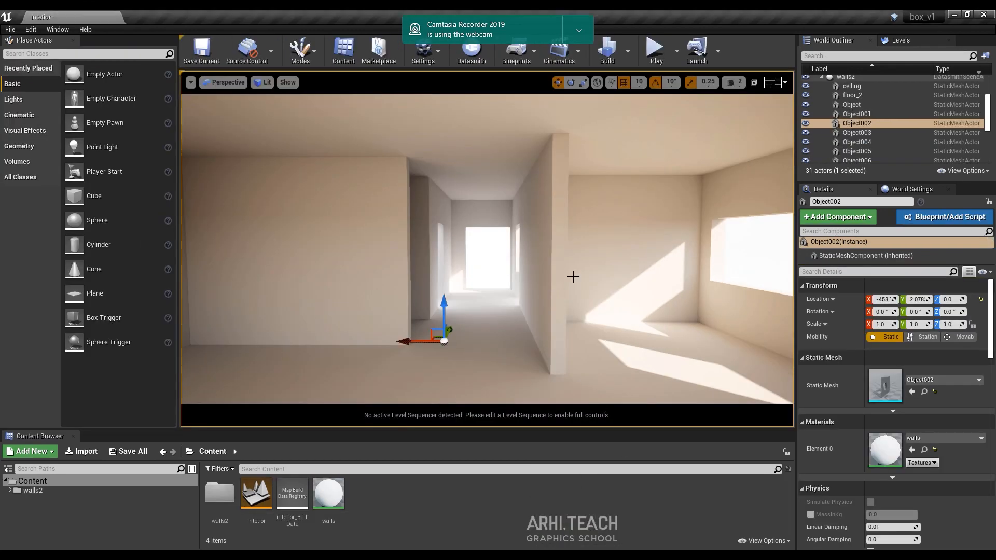
key(Right)
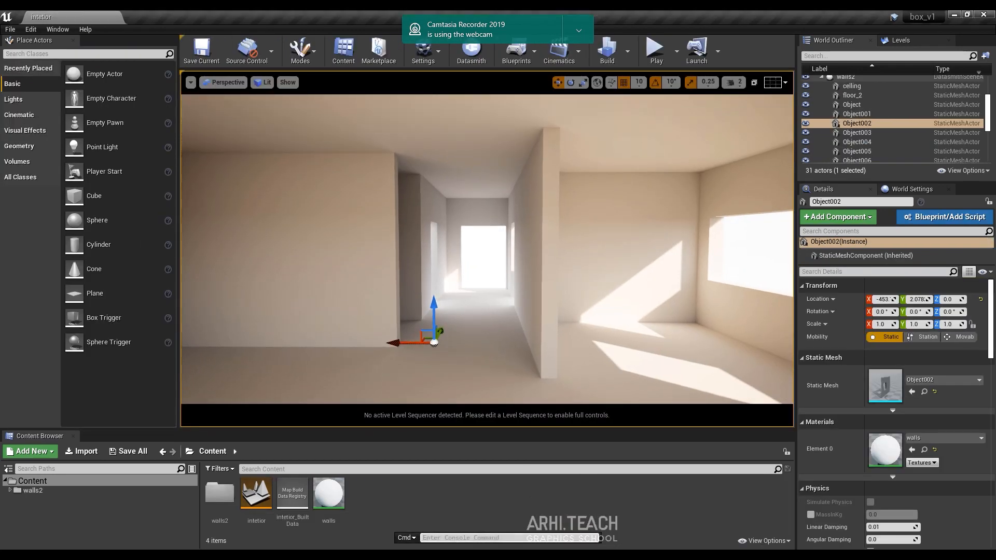
text(shar)
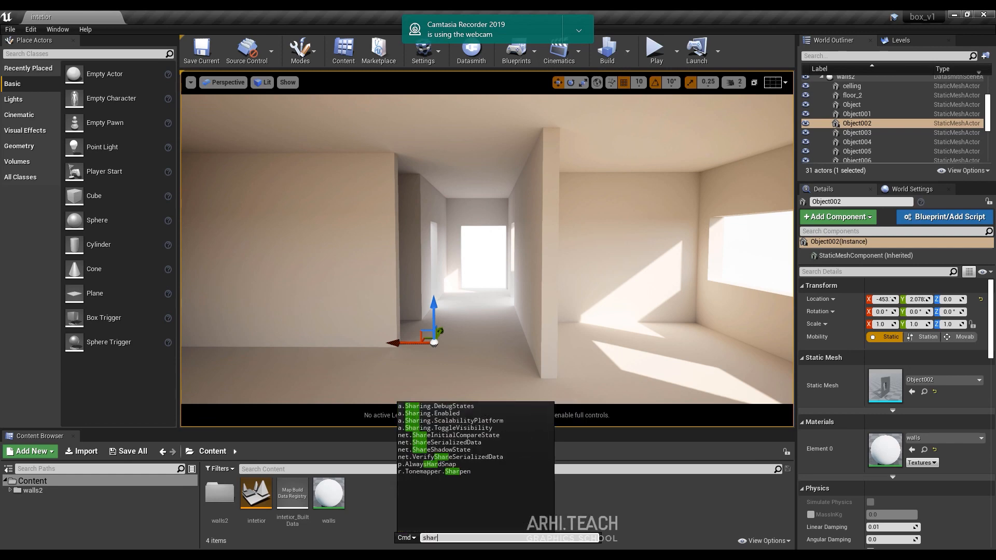
text(pe)
text(3)
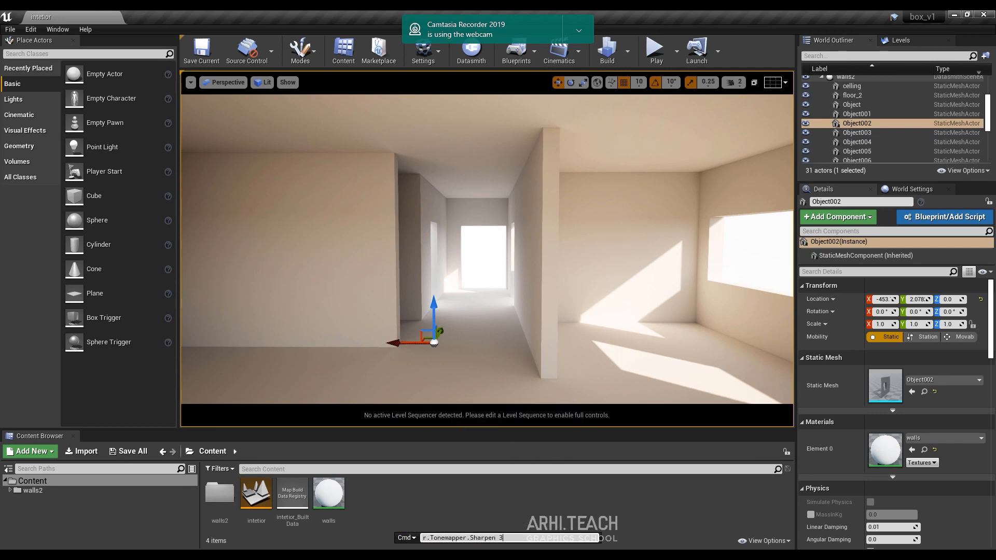
Step: Compare the sharpened room and corridor lighting between the box_v1 and wall_v2 projects from similar viewpoints, ending in wall_v2
mouse_move(572, 166)
right_down()
mouse_move(591, 243)
mouse_move(580, 200)
mouse_move(590, 185)
mouse_move(581, 176)
right_up()
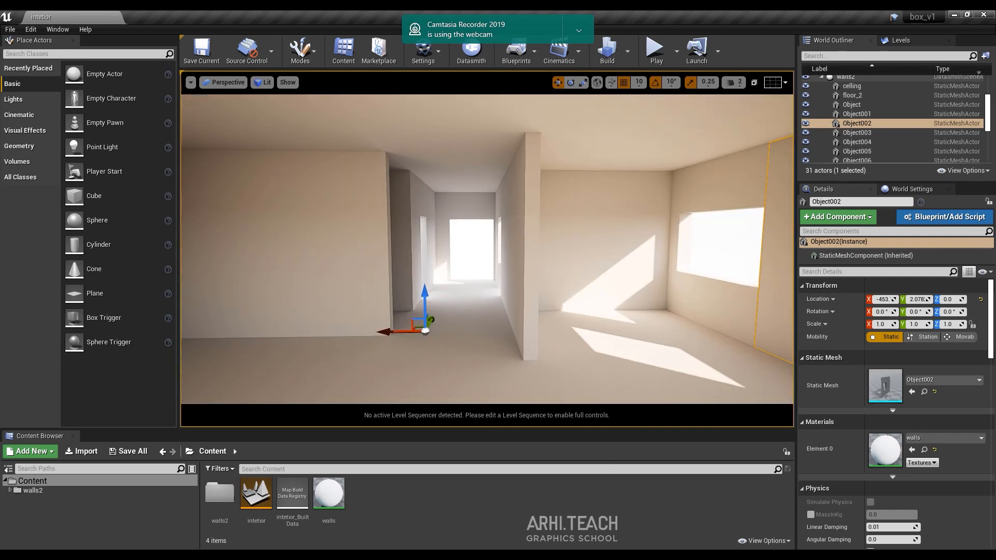
click(722, 247)
click(648, 556)
click(686, 537)
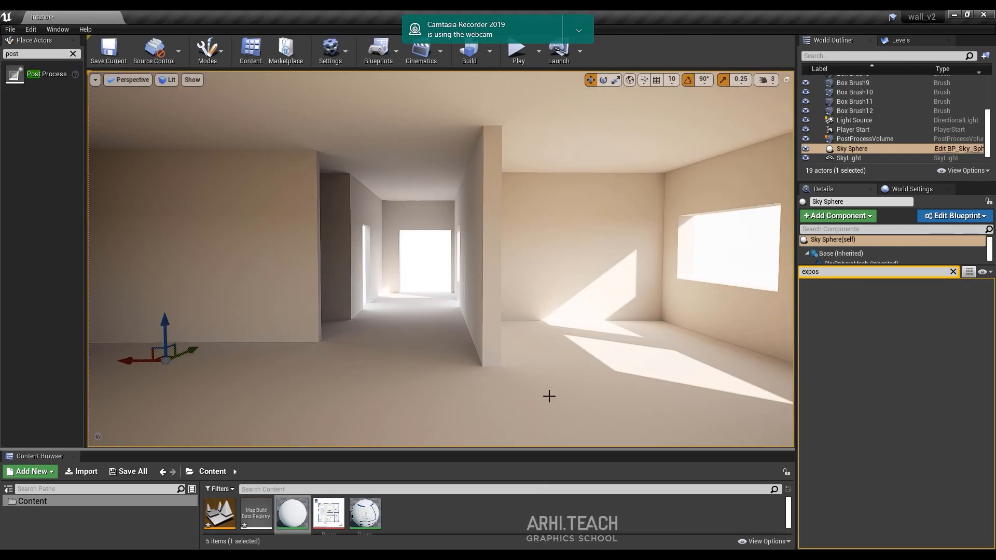
right_drag(409, 308, 391, 308)
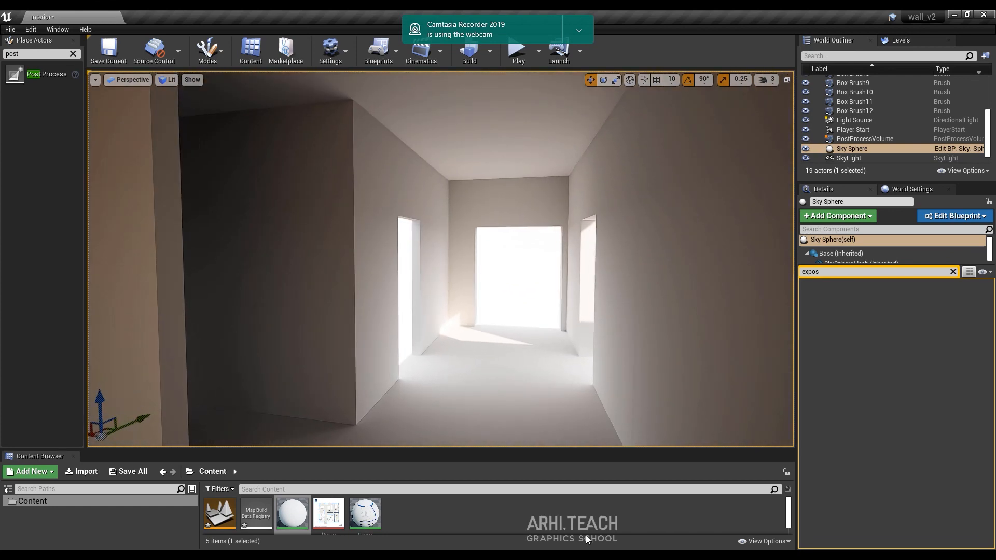
click(648, 556)
click(615, 527)
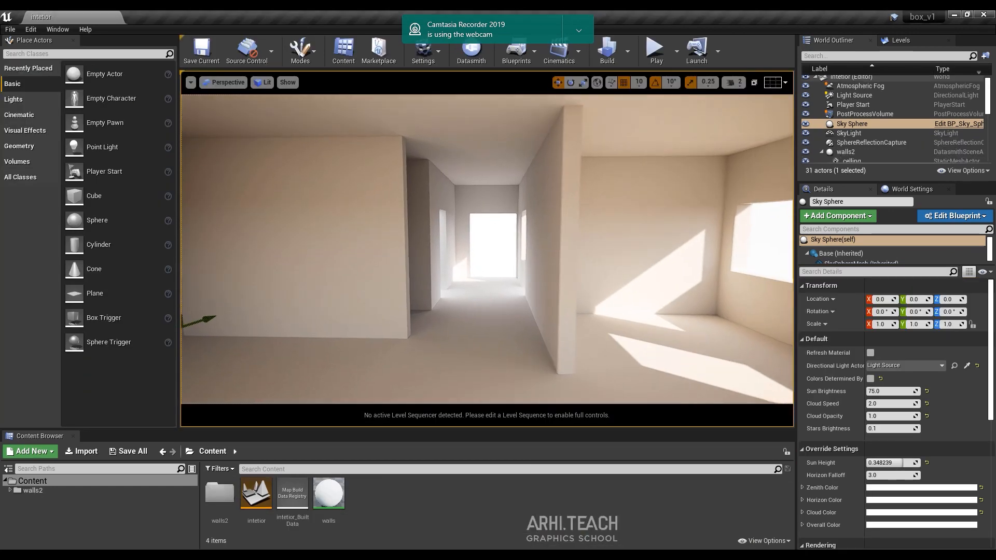
right_drag(189, 318, 188, 318)
right_drag(528, 290, 527, 289)
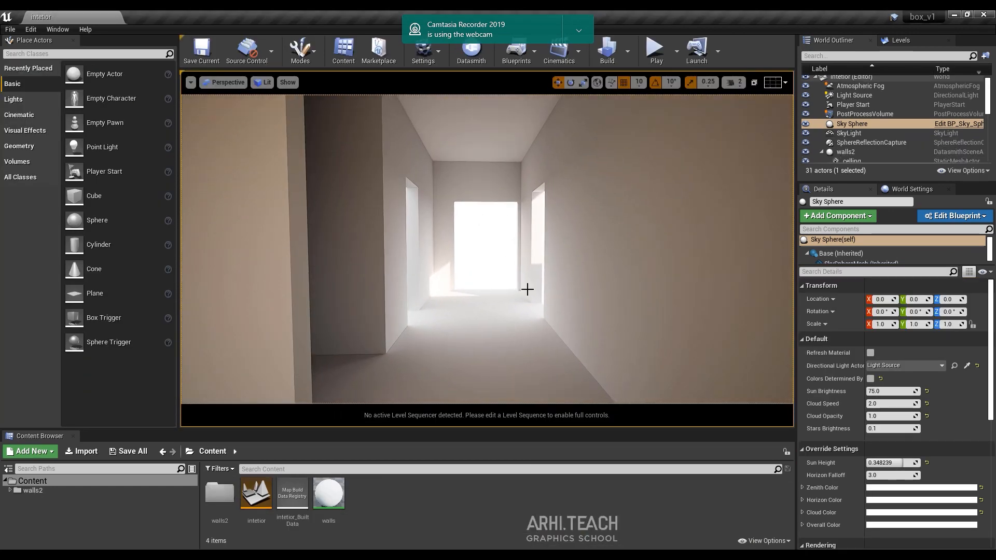
click(696, 522)
right_drag(594, 340, 595, 340)
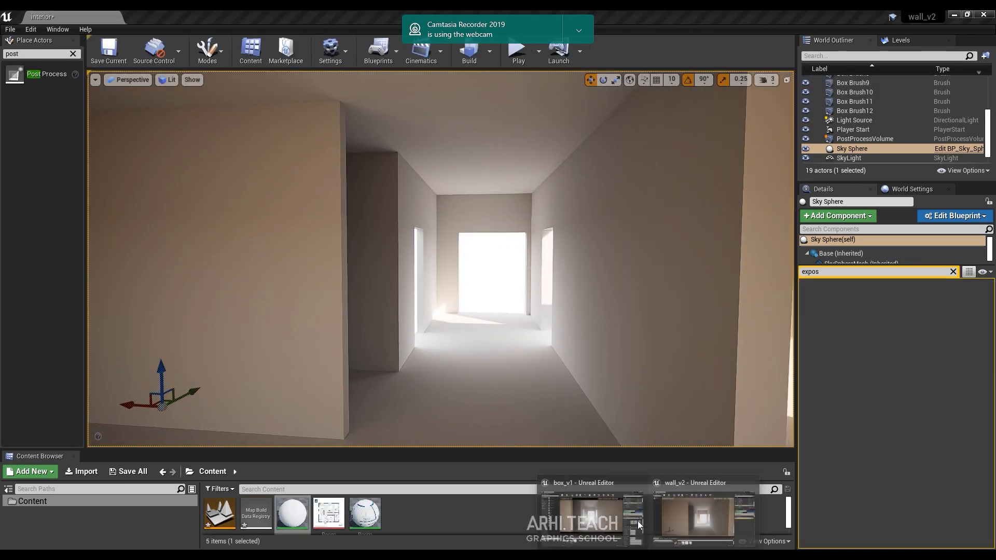
click(636, 520)
right_drag(538, 291, 498, 322)
click(649, 555)
click(703, 528)
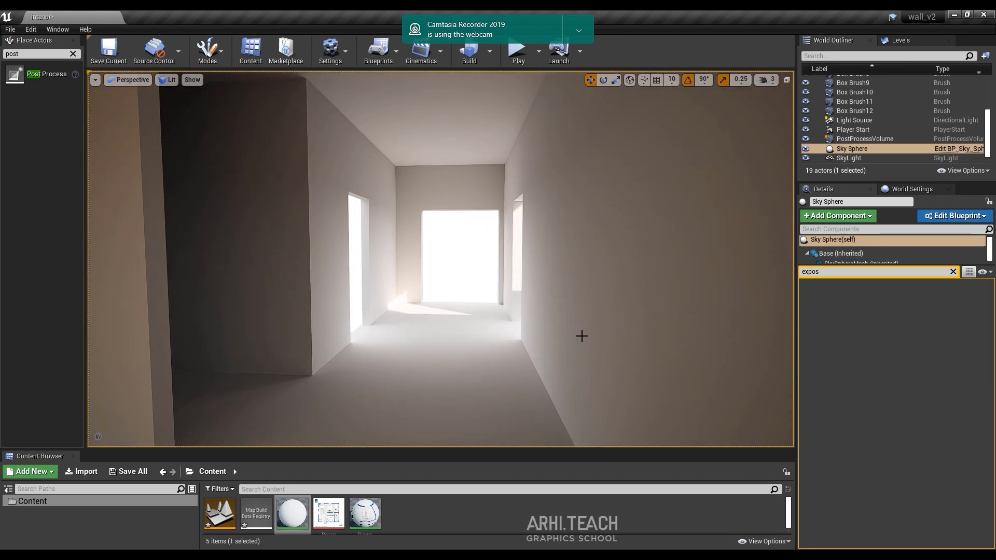
right_drag(582, 336, 581, 336)
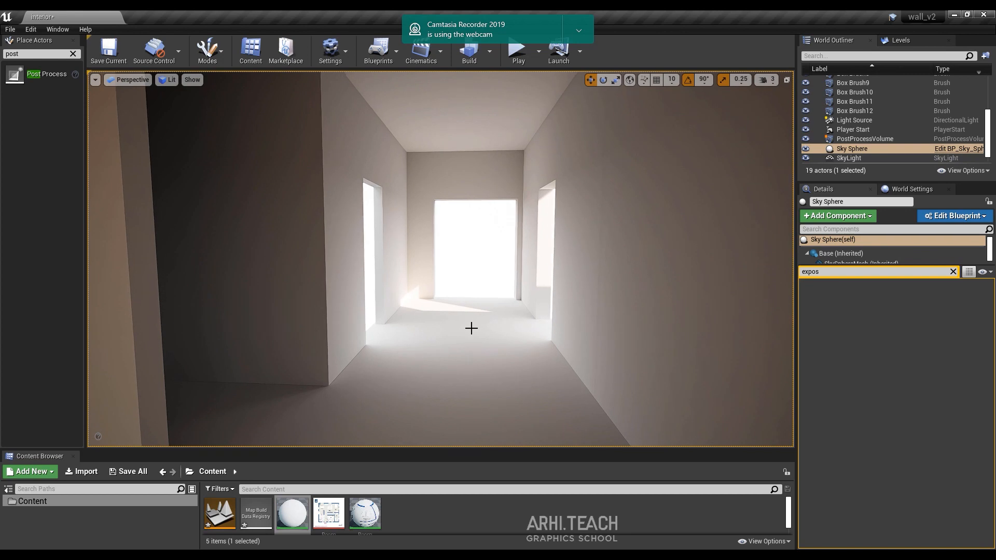